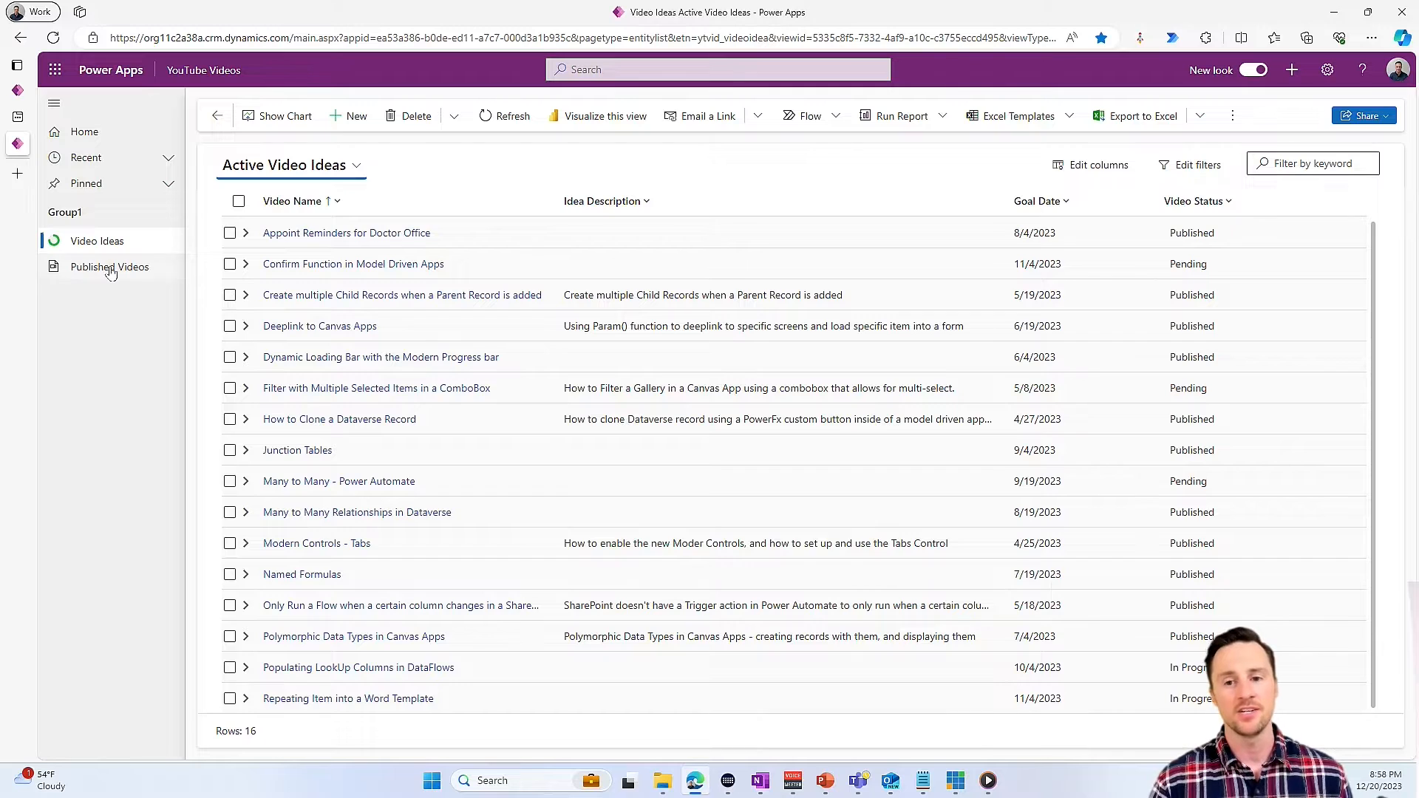
- Look over the Published Videos and Video Ideas tables in the model-driven app
click(110, 269)
click(120, 244)
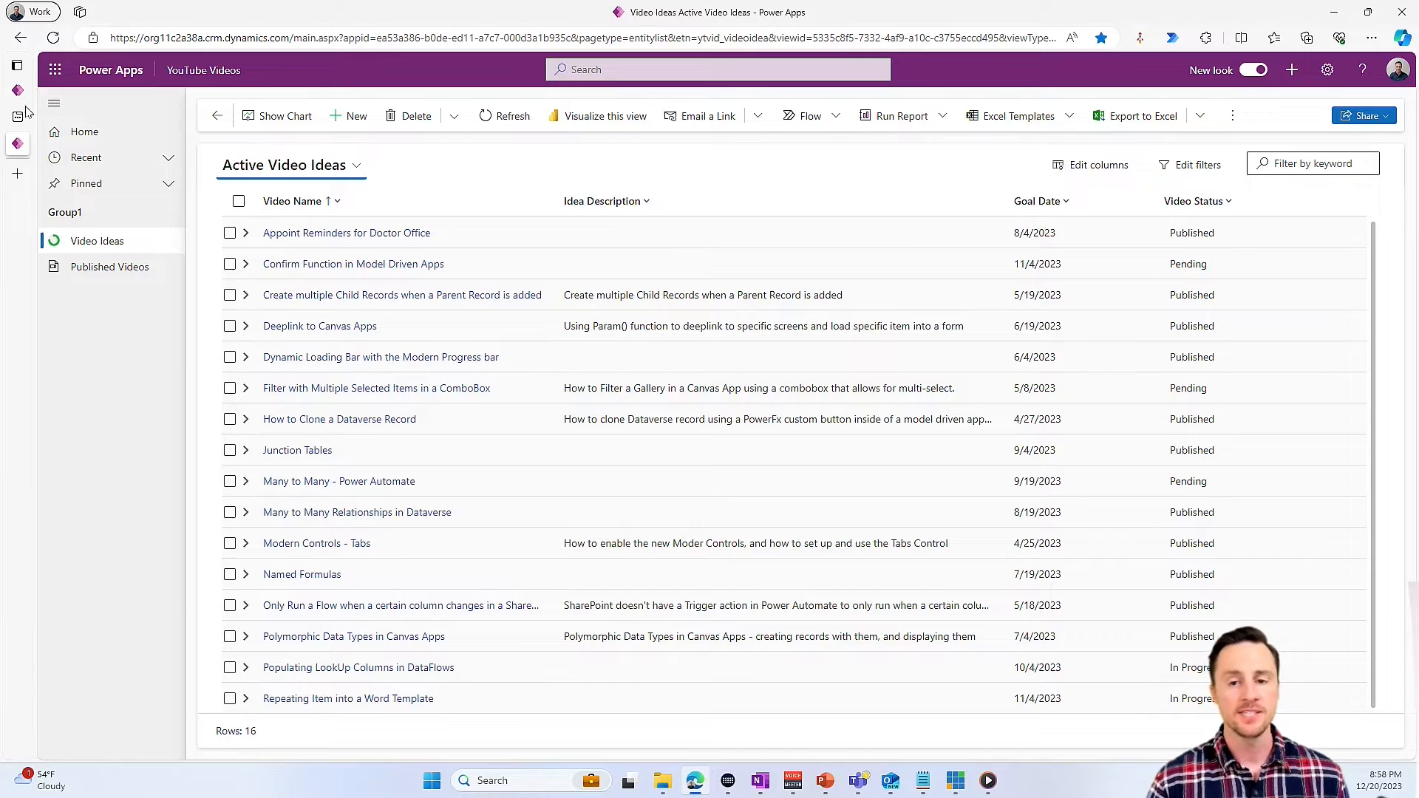
- Switch to the YouTube Videos solution, create a new page in it, and start its screen with the Sidebar layout
mouse_move(24, 103)
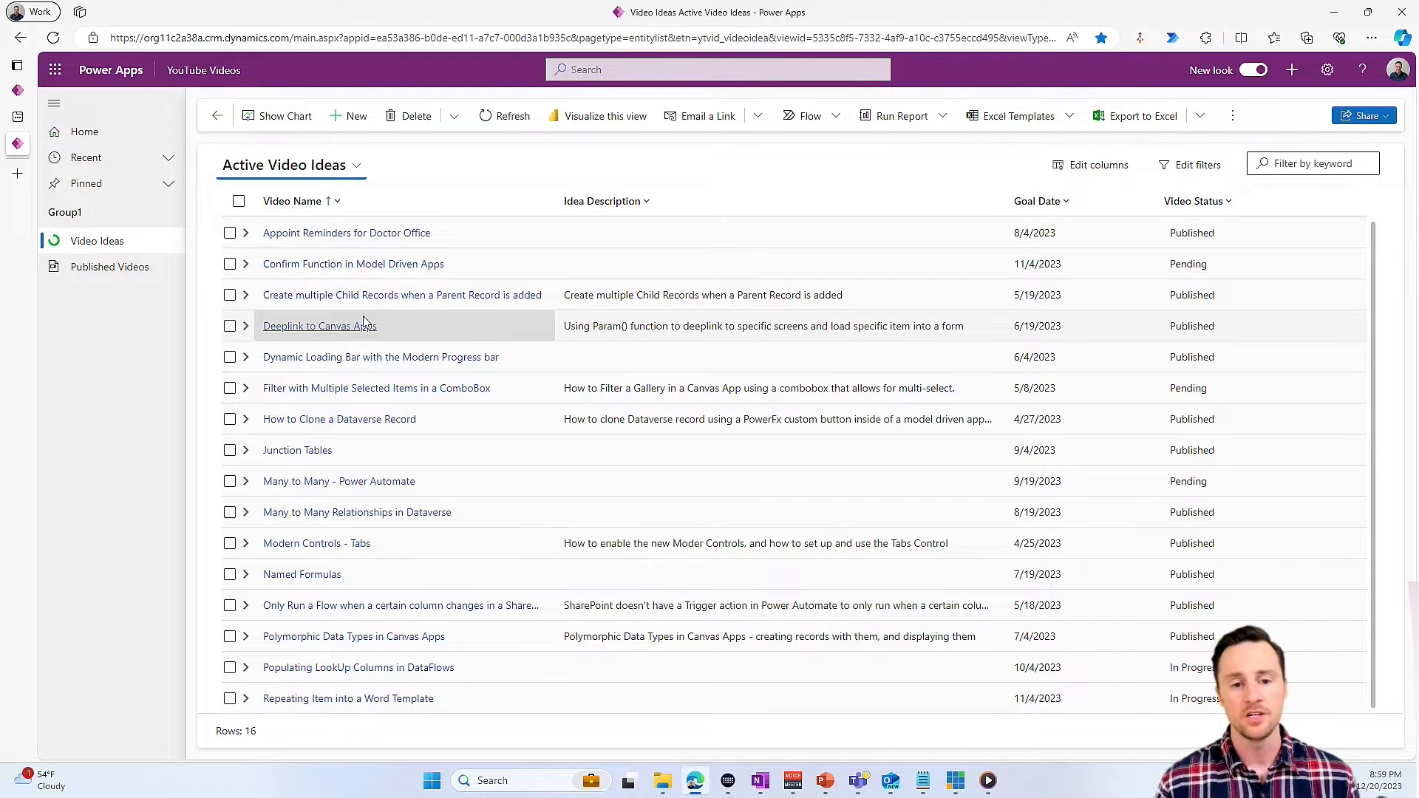
click(18, 91)
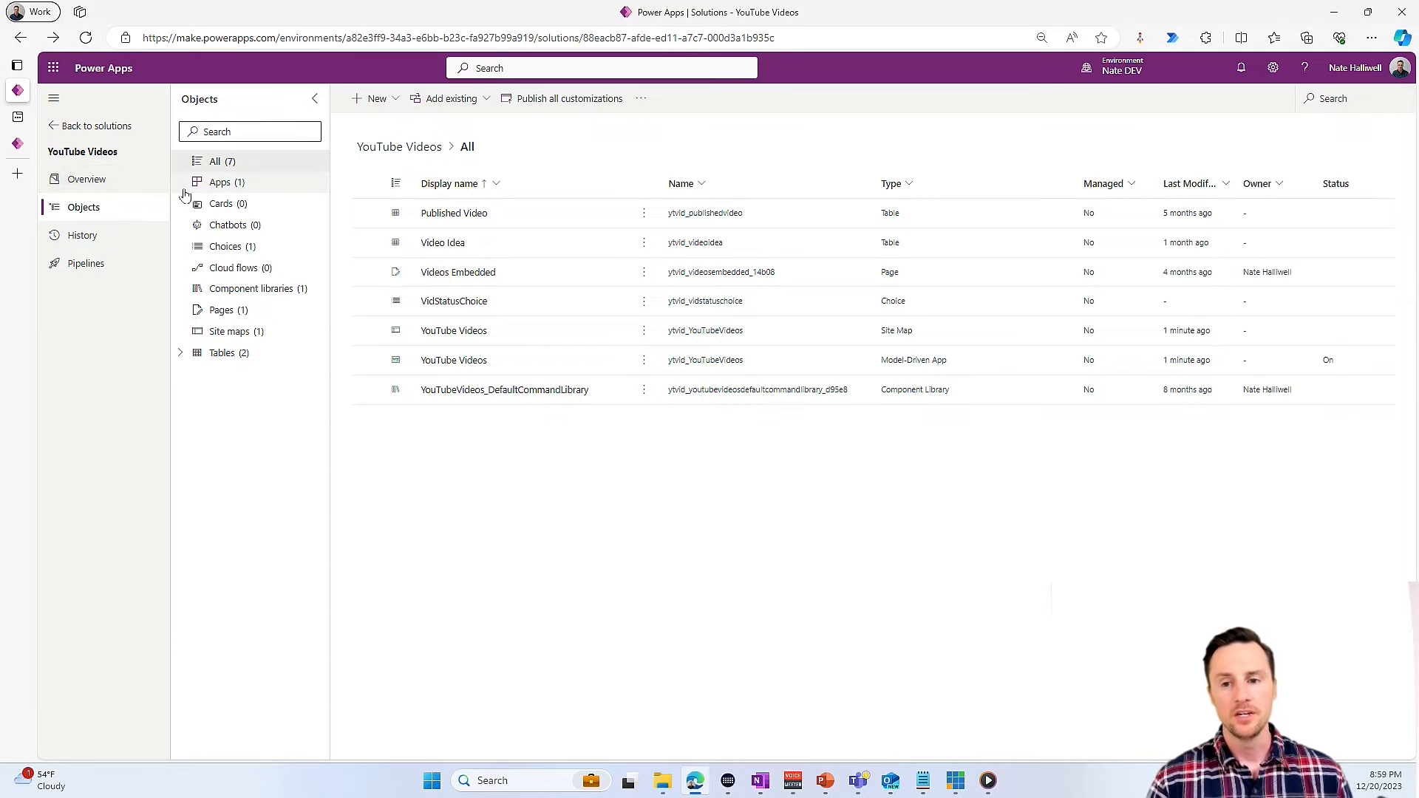
click(376, 104)
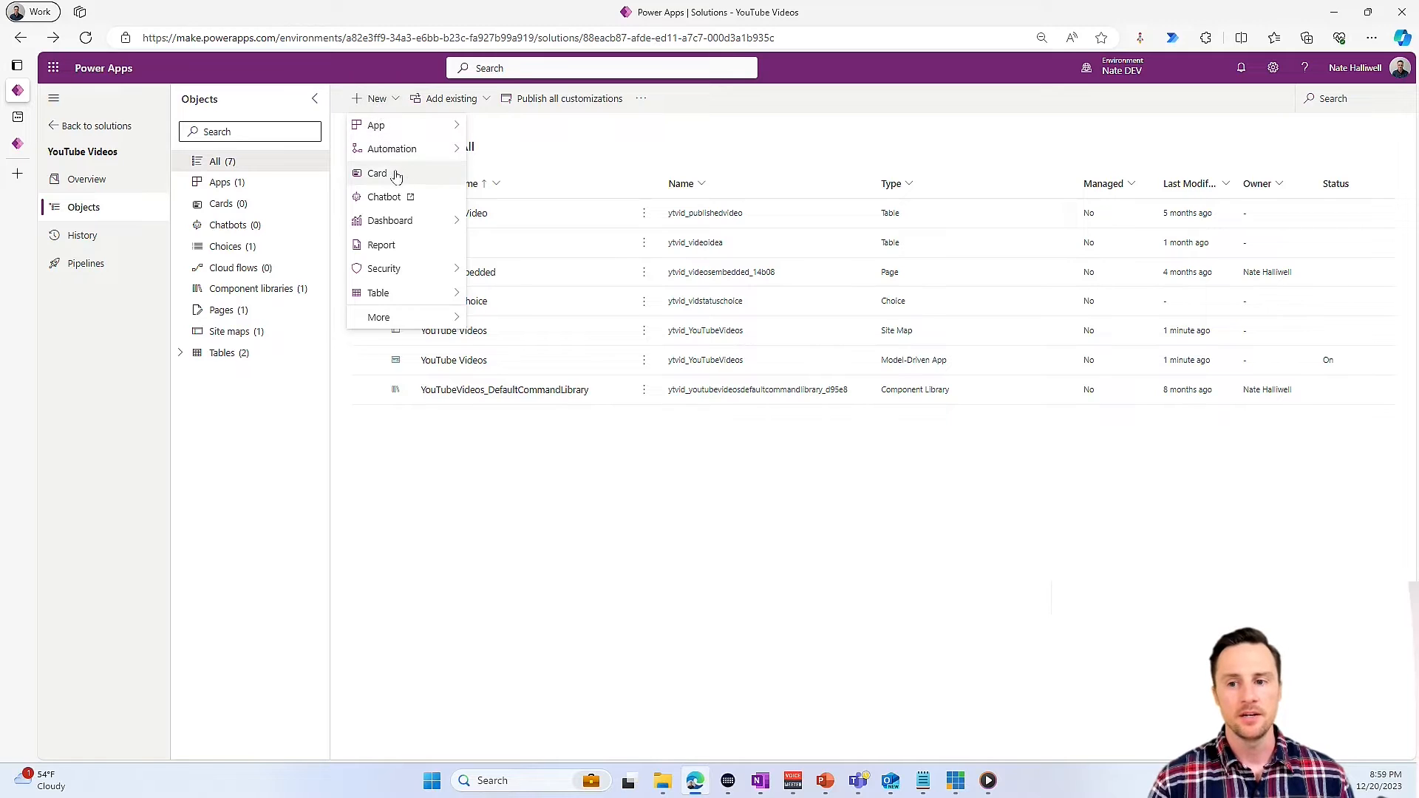
mouse_move(410, 137)
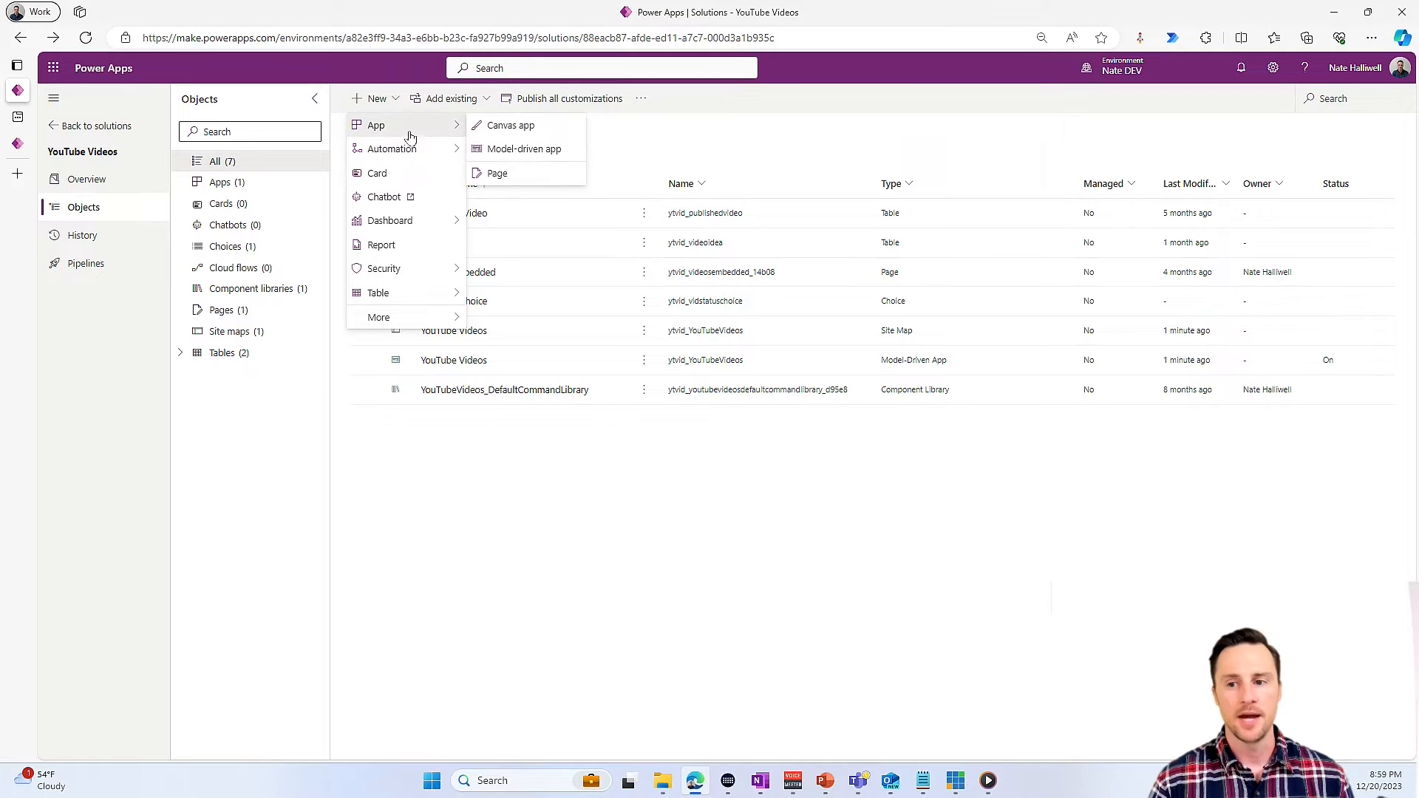
click(539, 173)
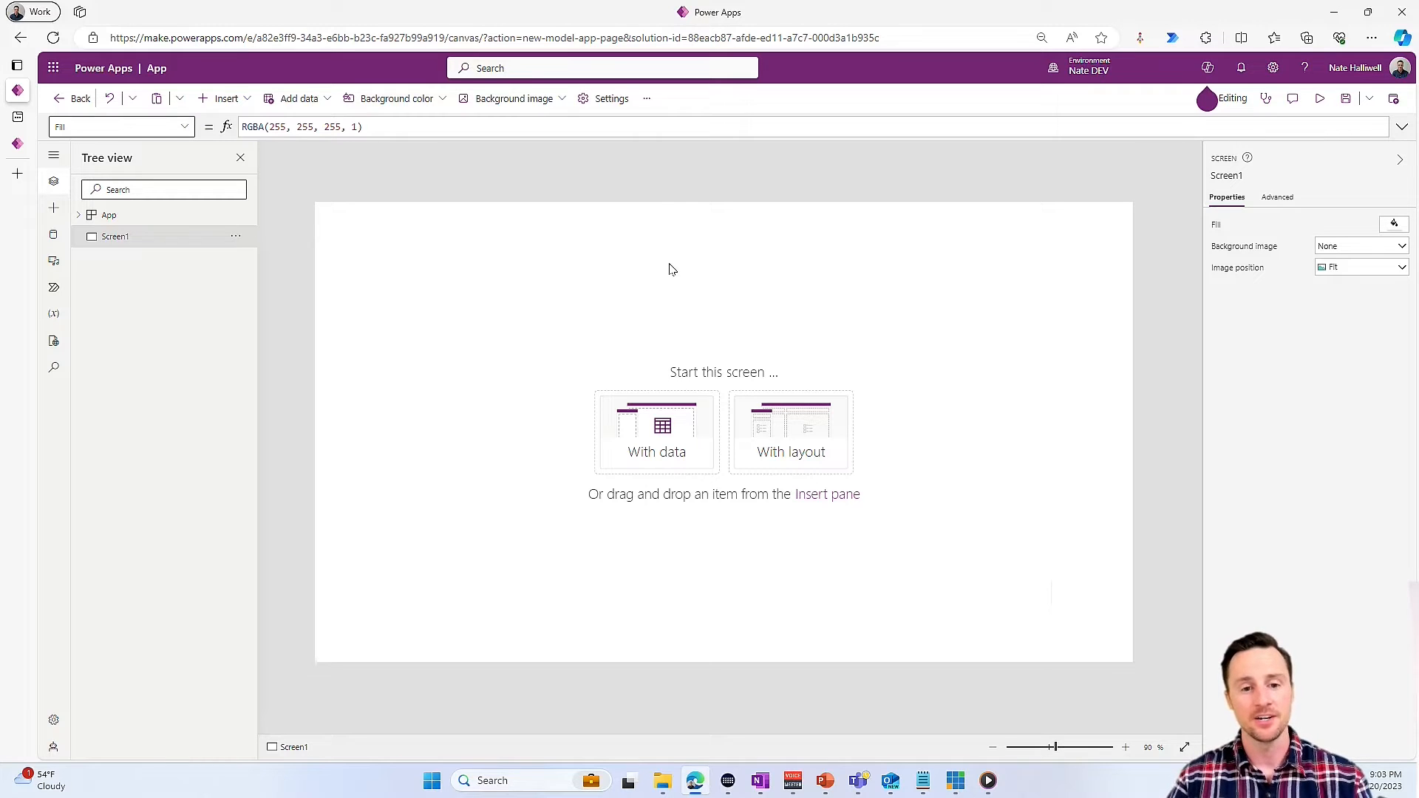
click(826, 453)
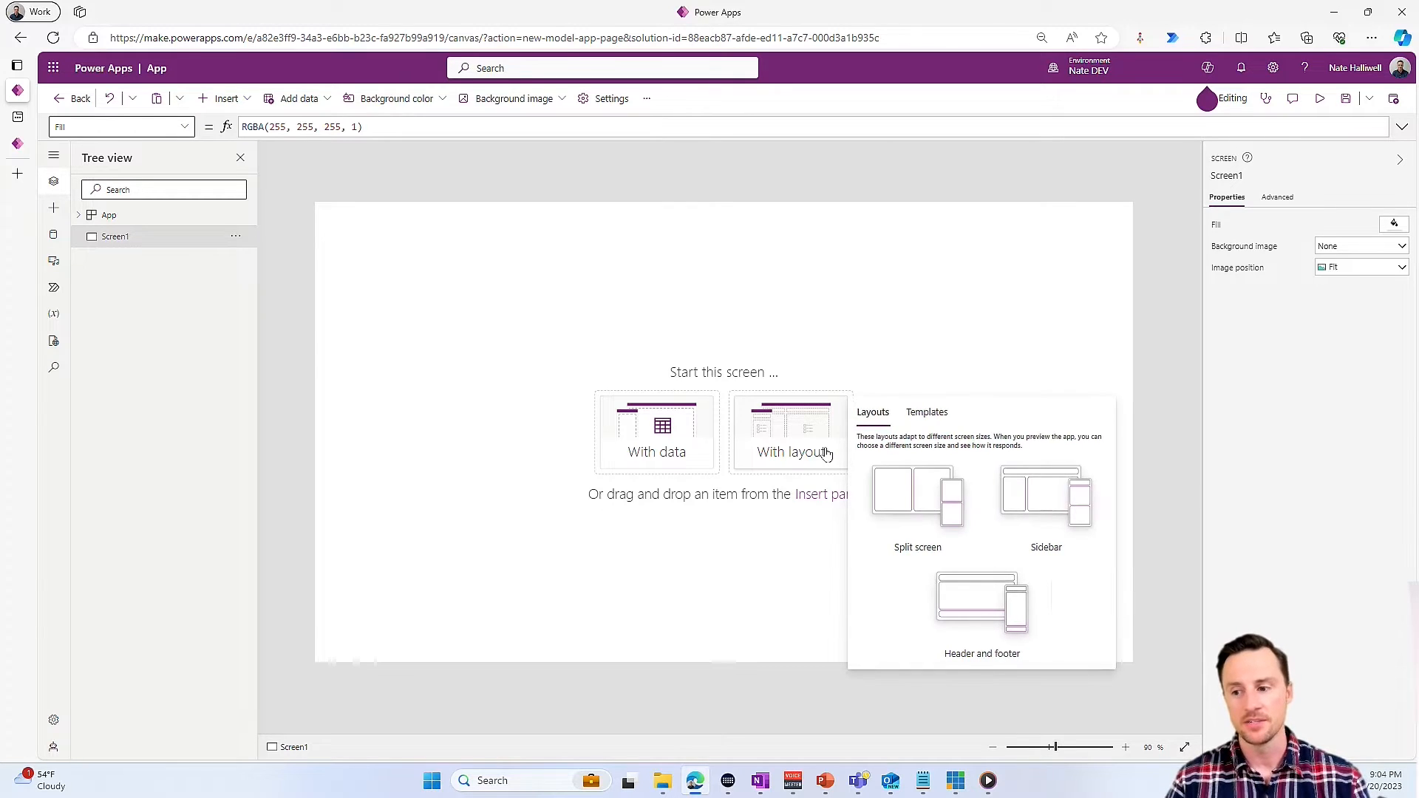
click(1046, 507)
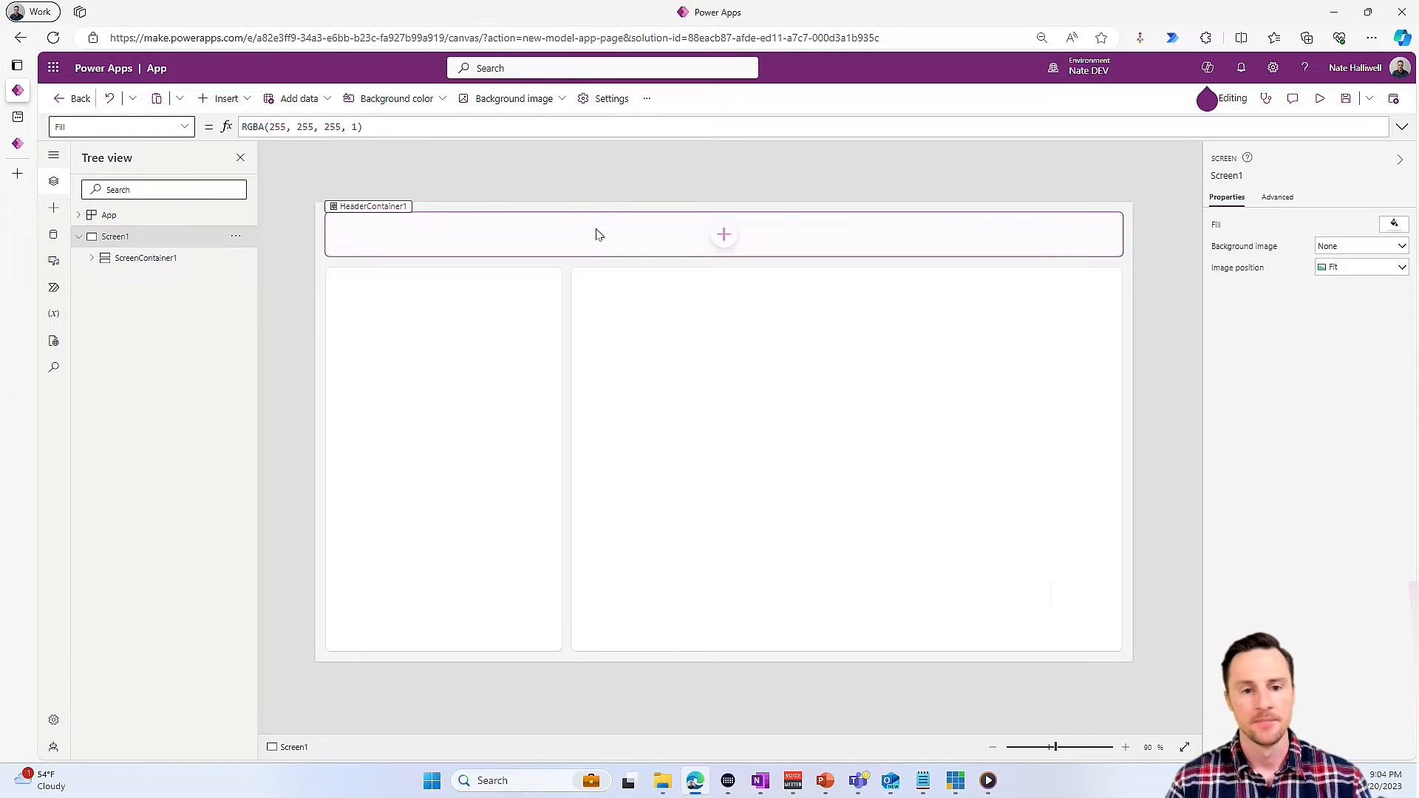
- Search the upcoming features in the page's settings for "modern"
click(611, 101)
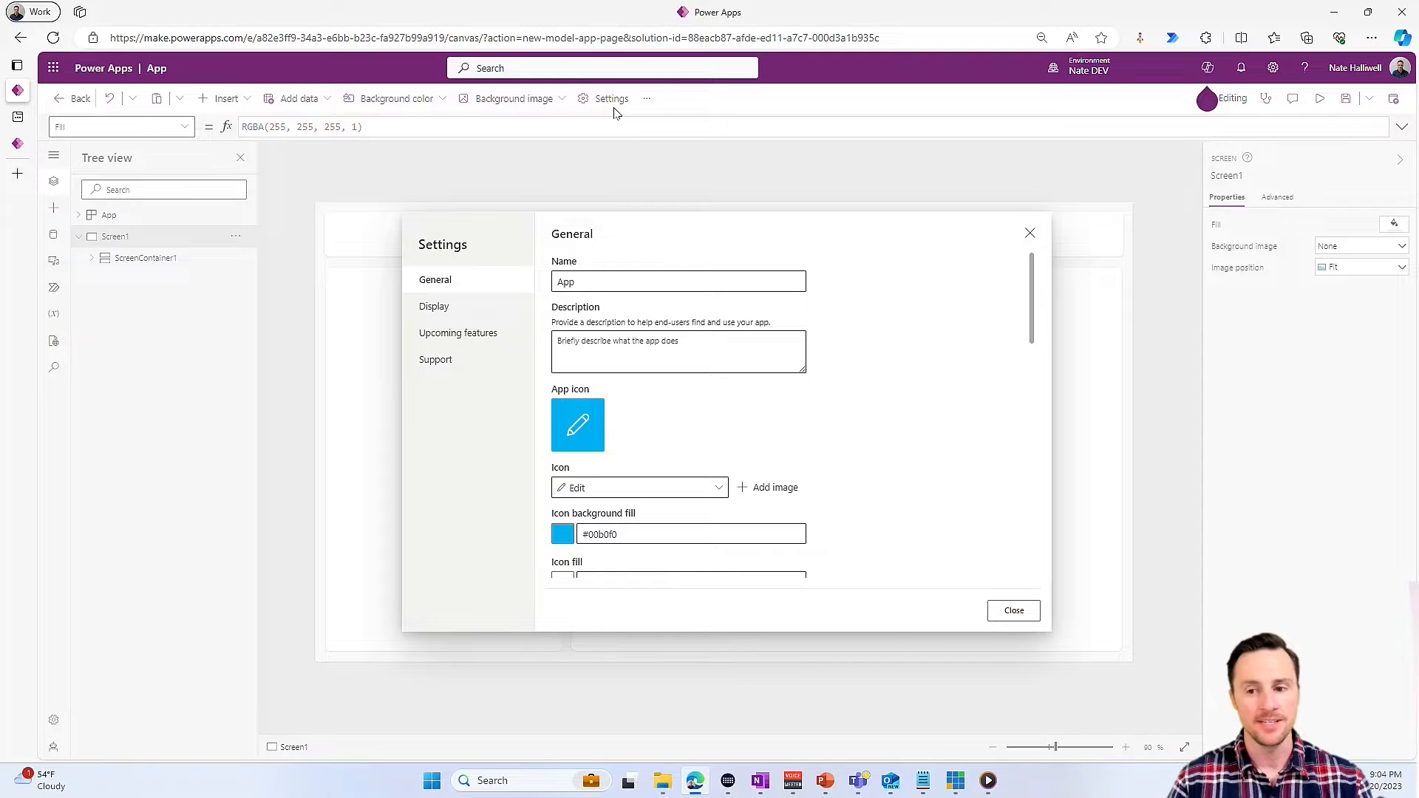
click(480, 336)
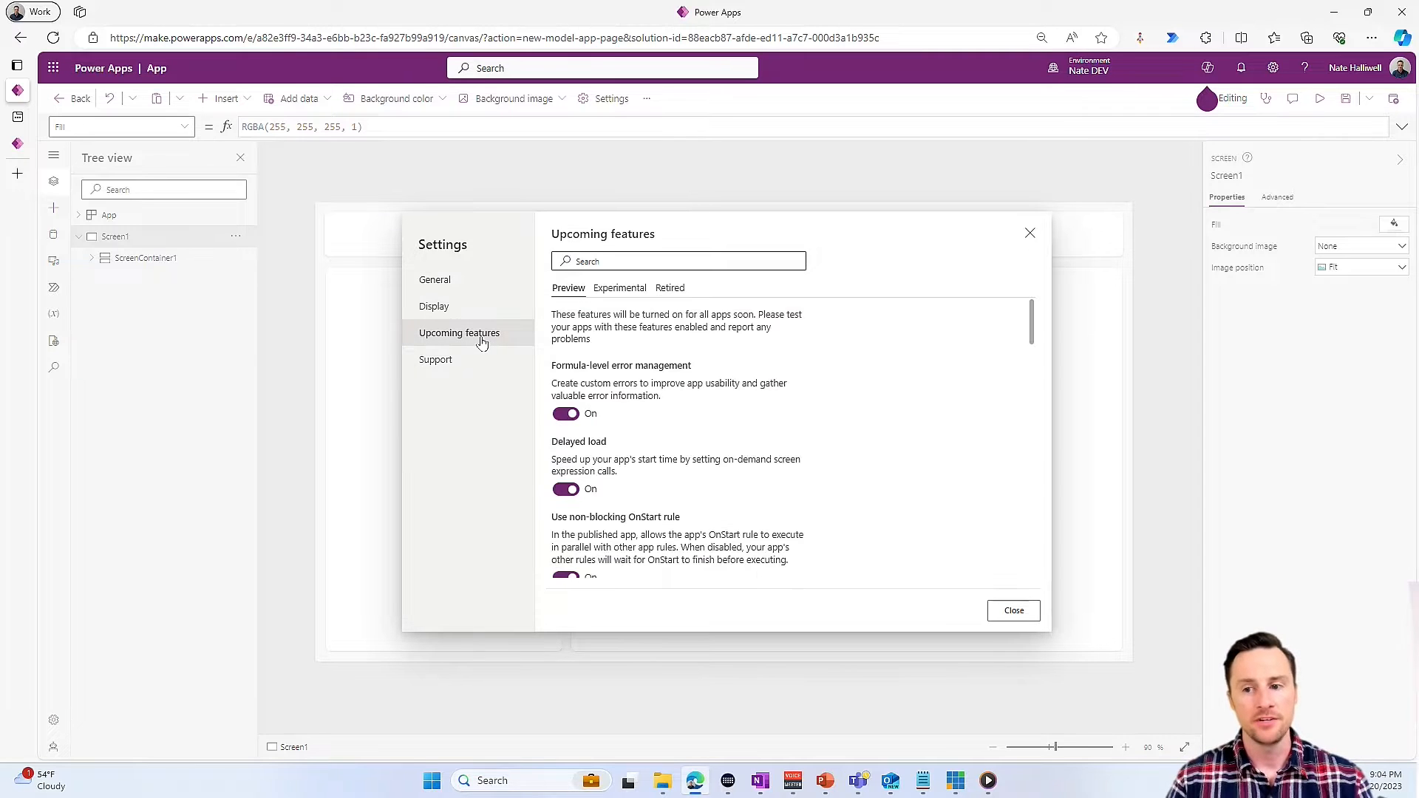
click(665, 260)
text(modern)
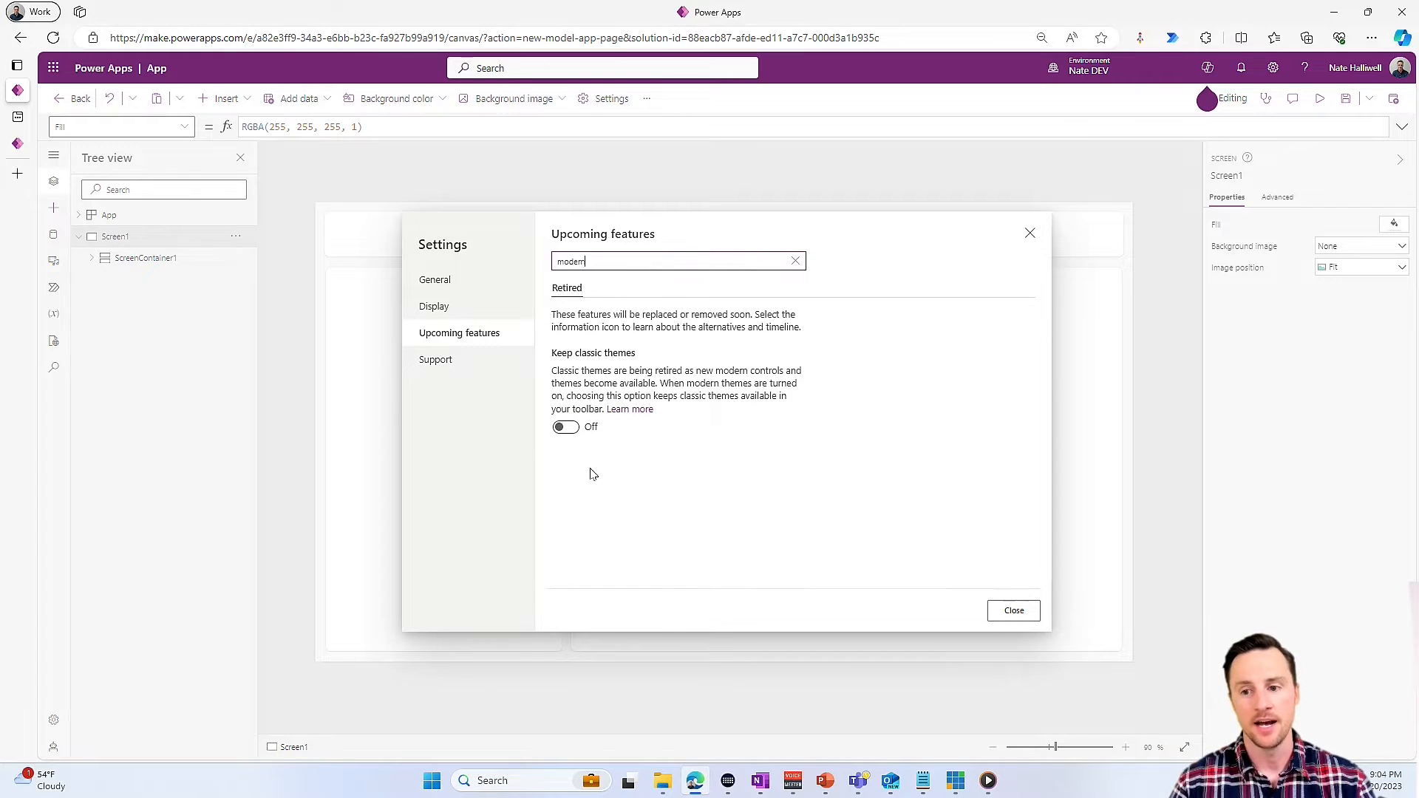
- Turn on modern controls and themes in the general settings and close the settings
click(467, 290)
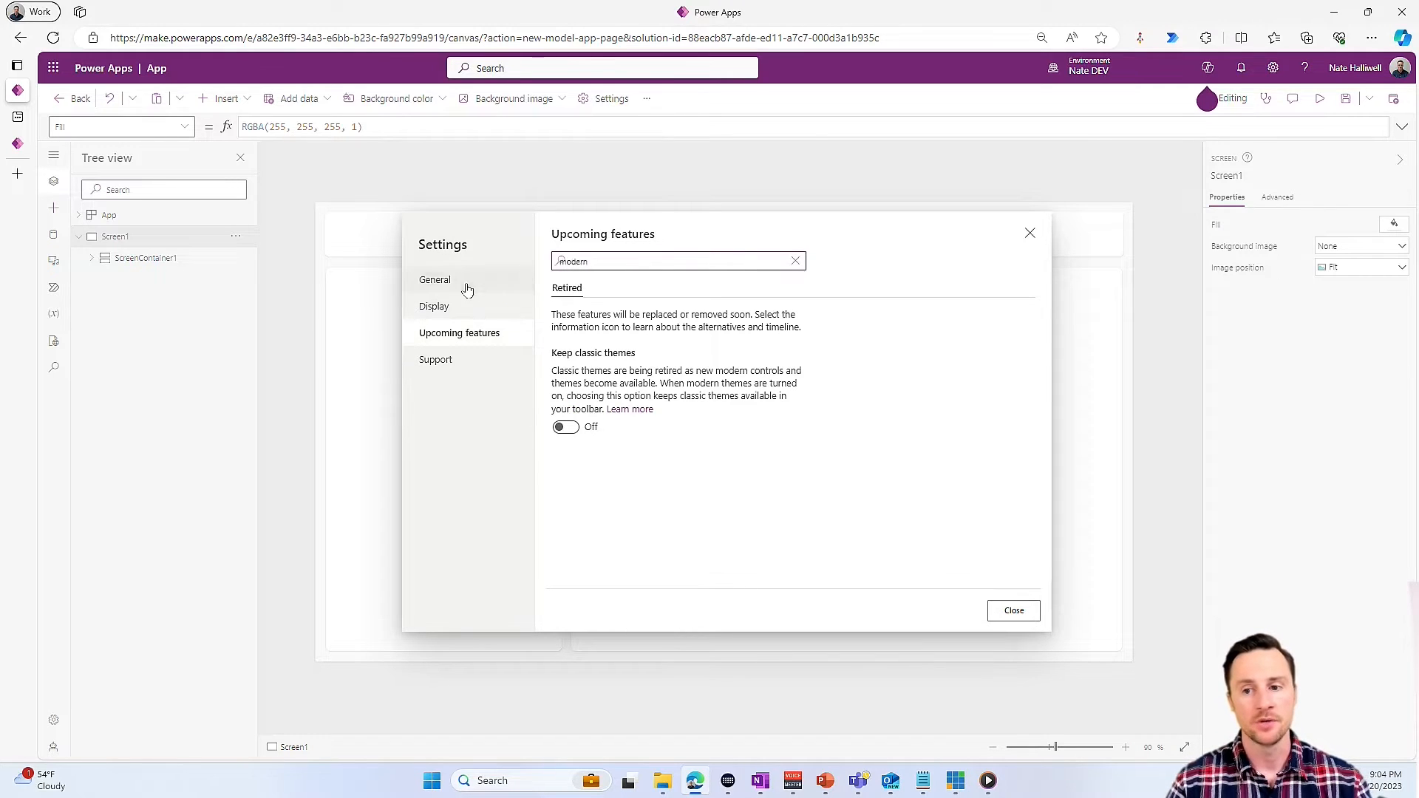
scroll(662, 465, down, 5)
scroll(666, 478, down, 1)
scroll(666, 478, down, 2)
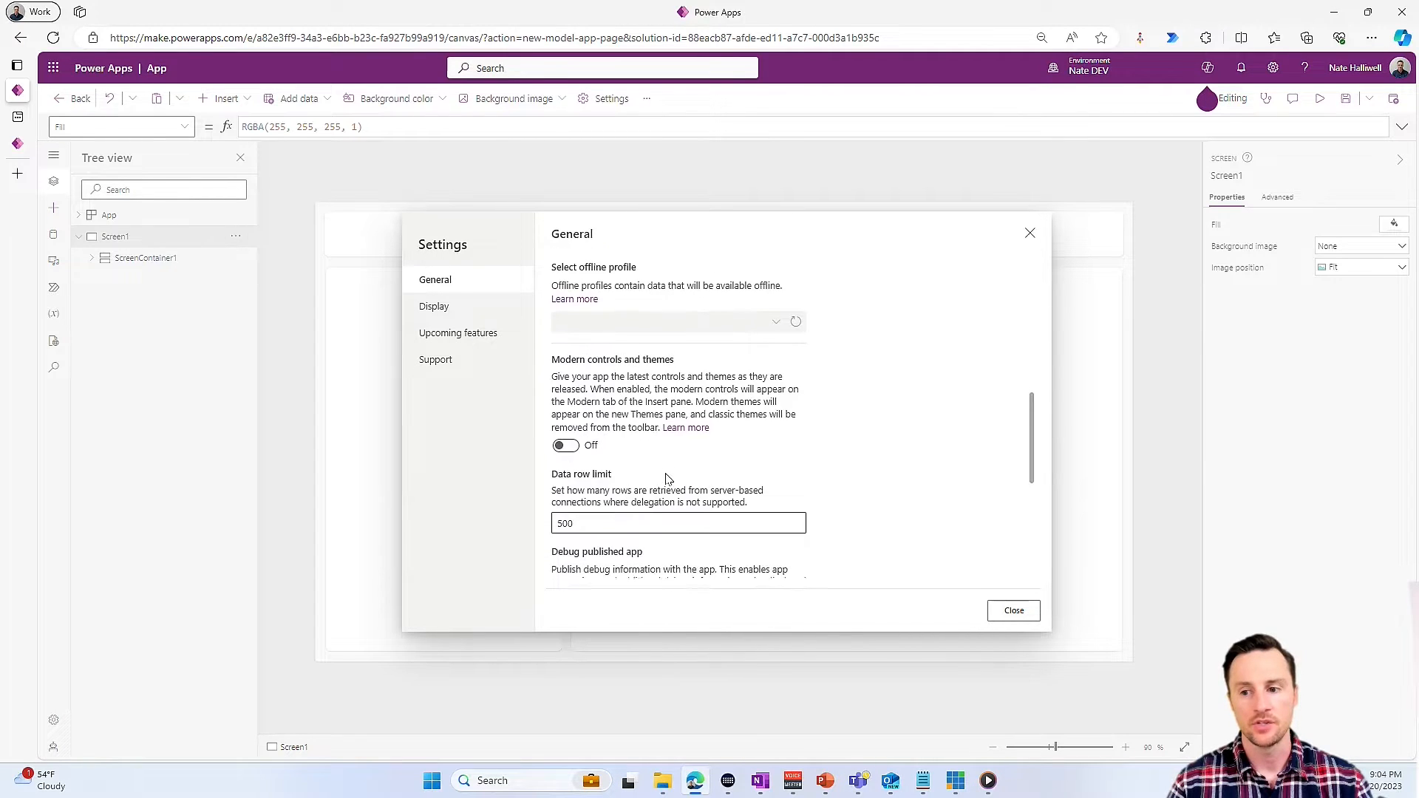
click(564, 440)
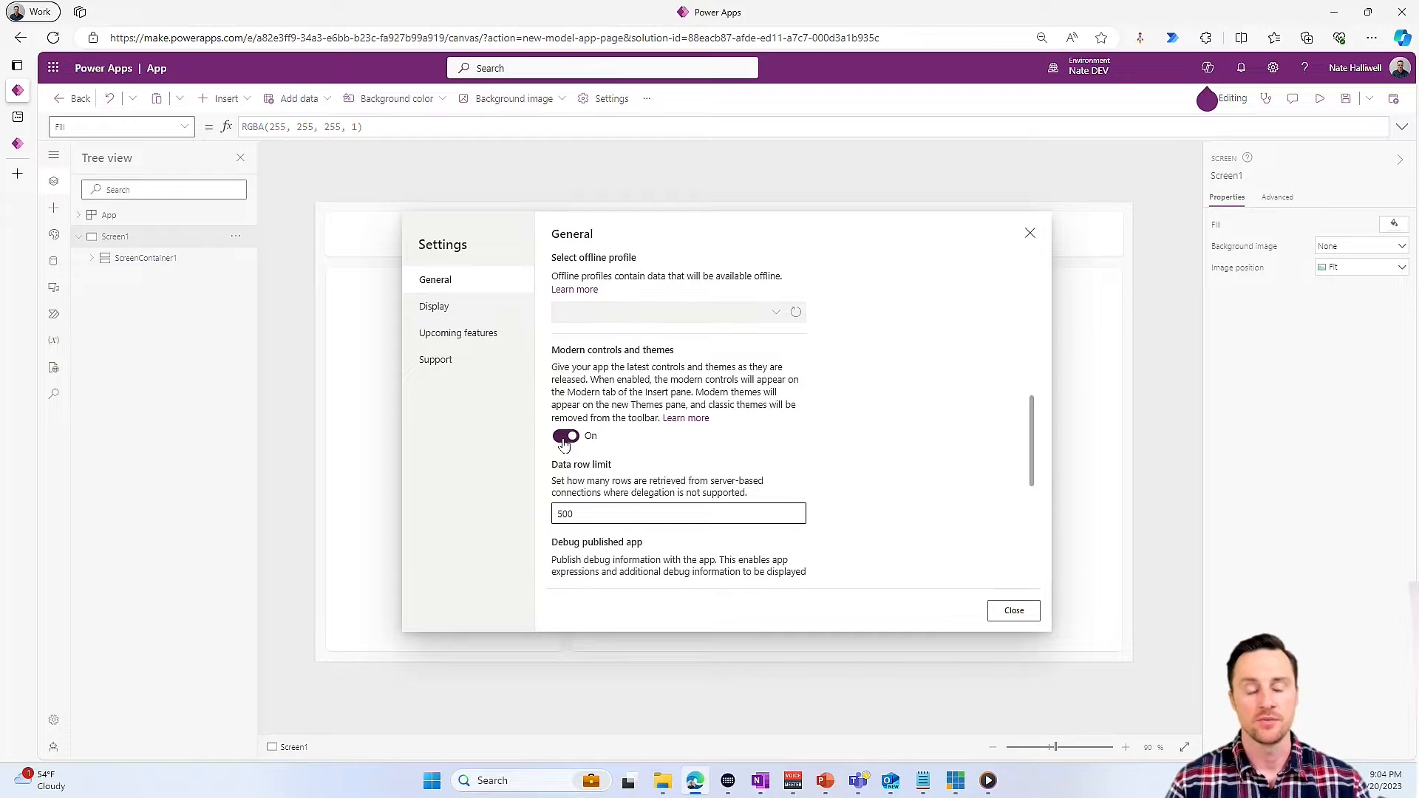
click(1021, 612)
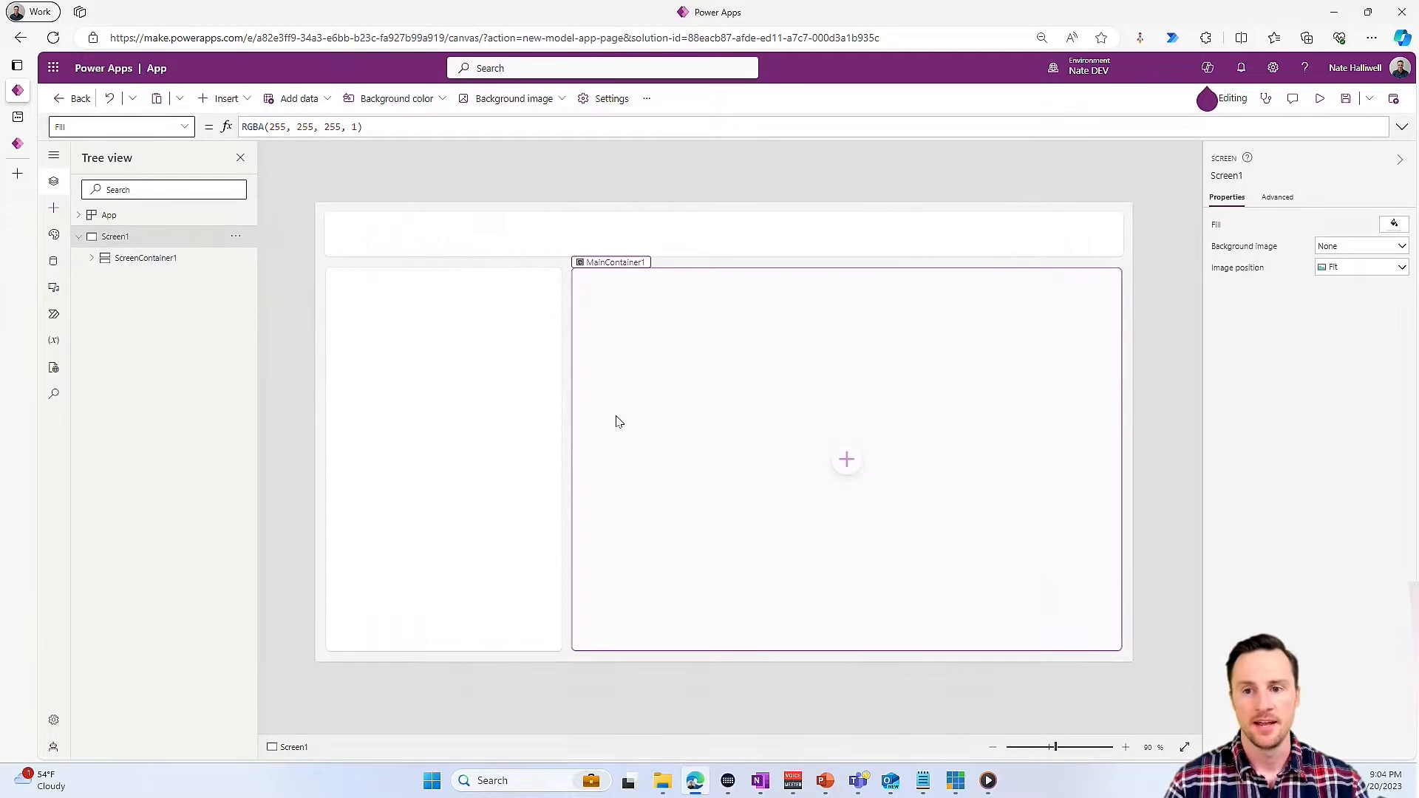
- Insert a modern Header control into the header container of the screen
click(457, 234)
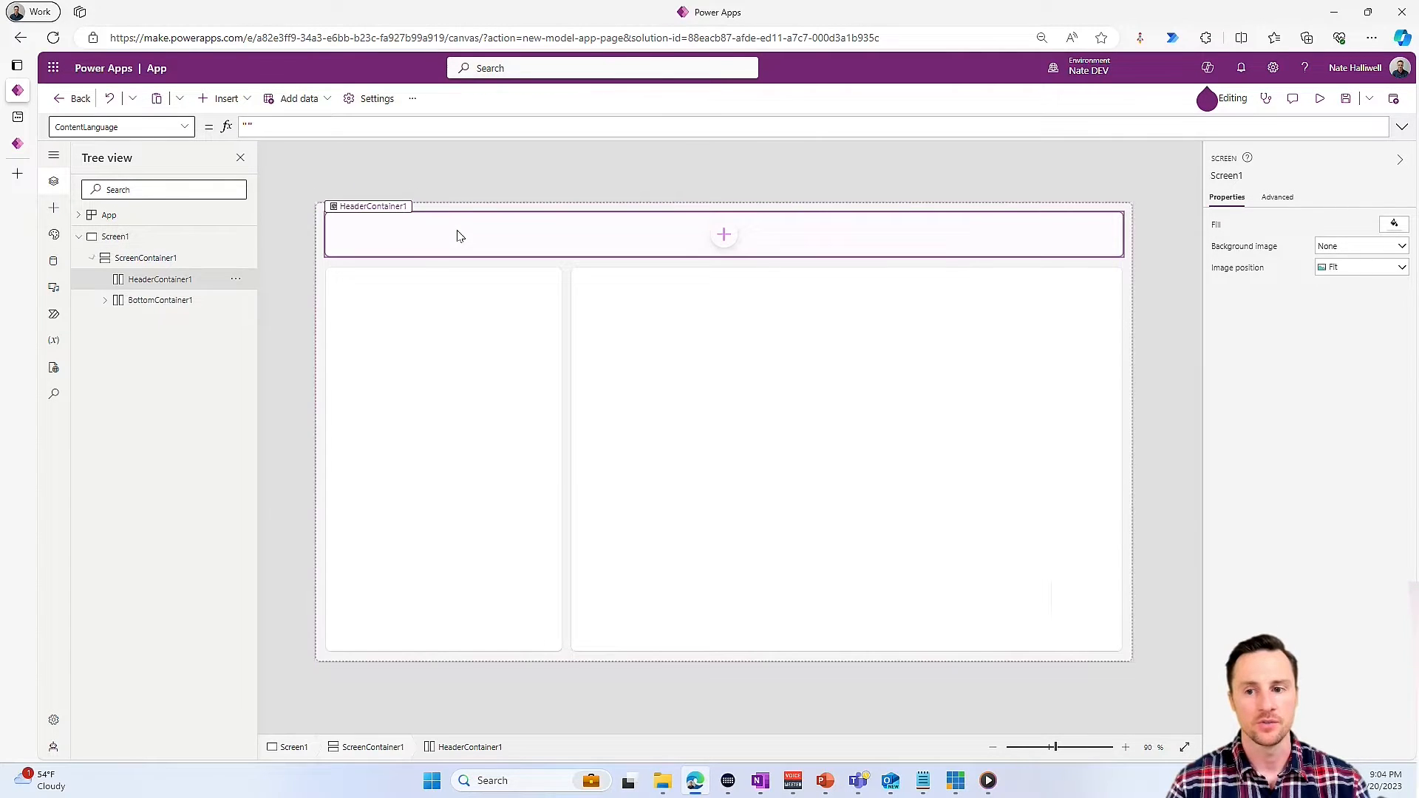
click(220, 102)
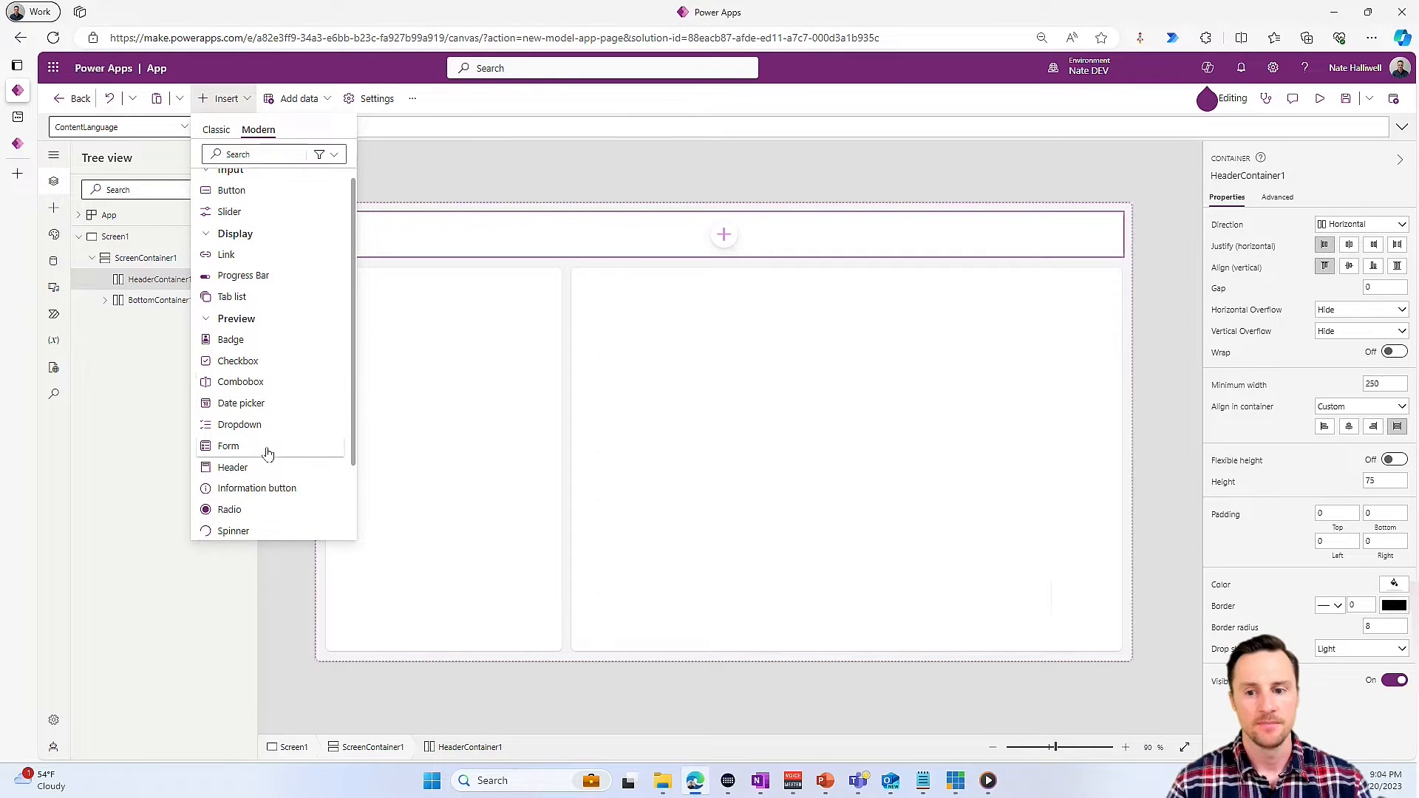
click(233, 467)
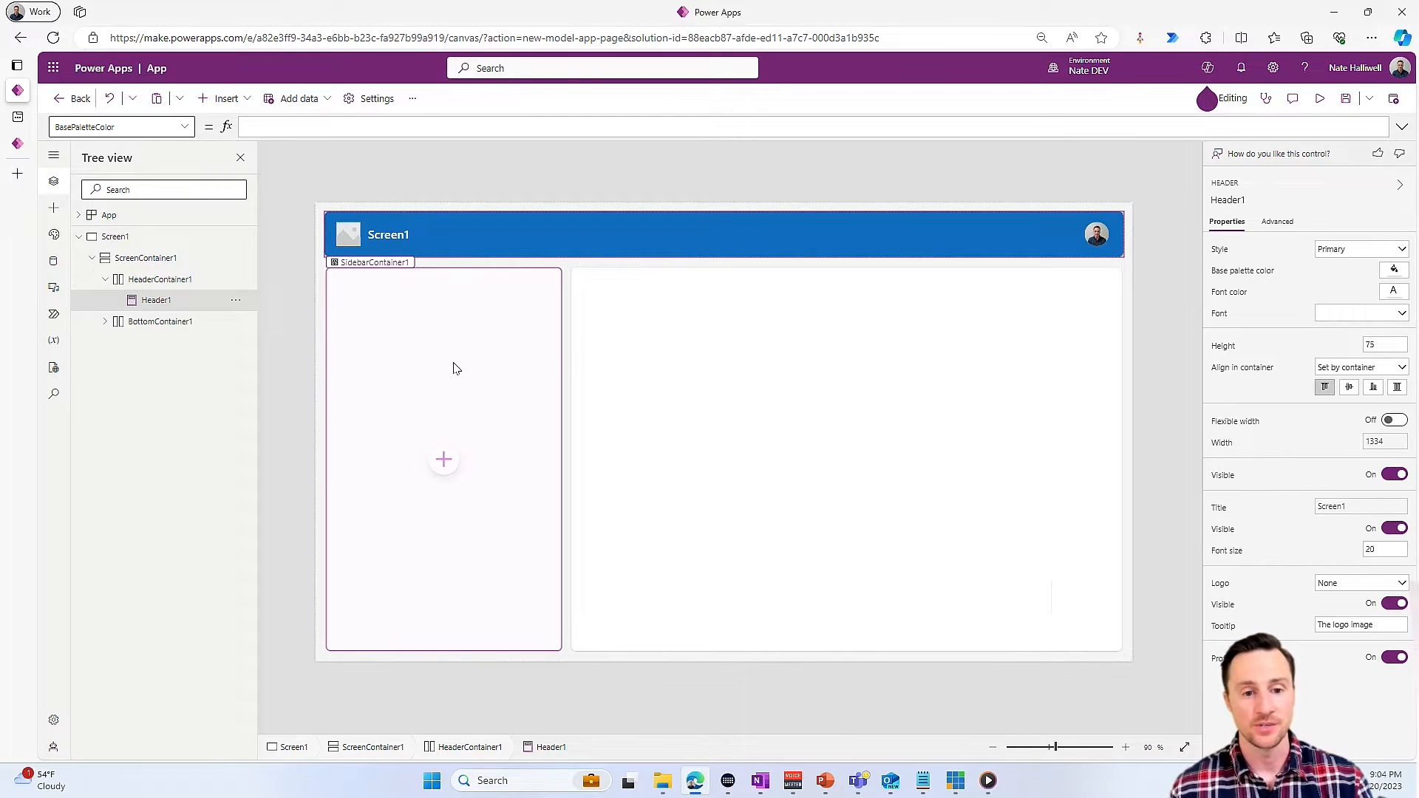
- Add the Dataverse tables Video Ideas and Published Videos as data sources
click(53, 261)
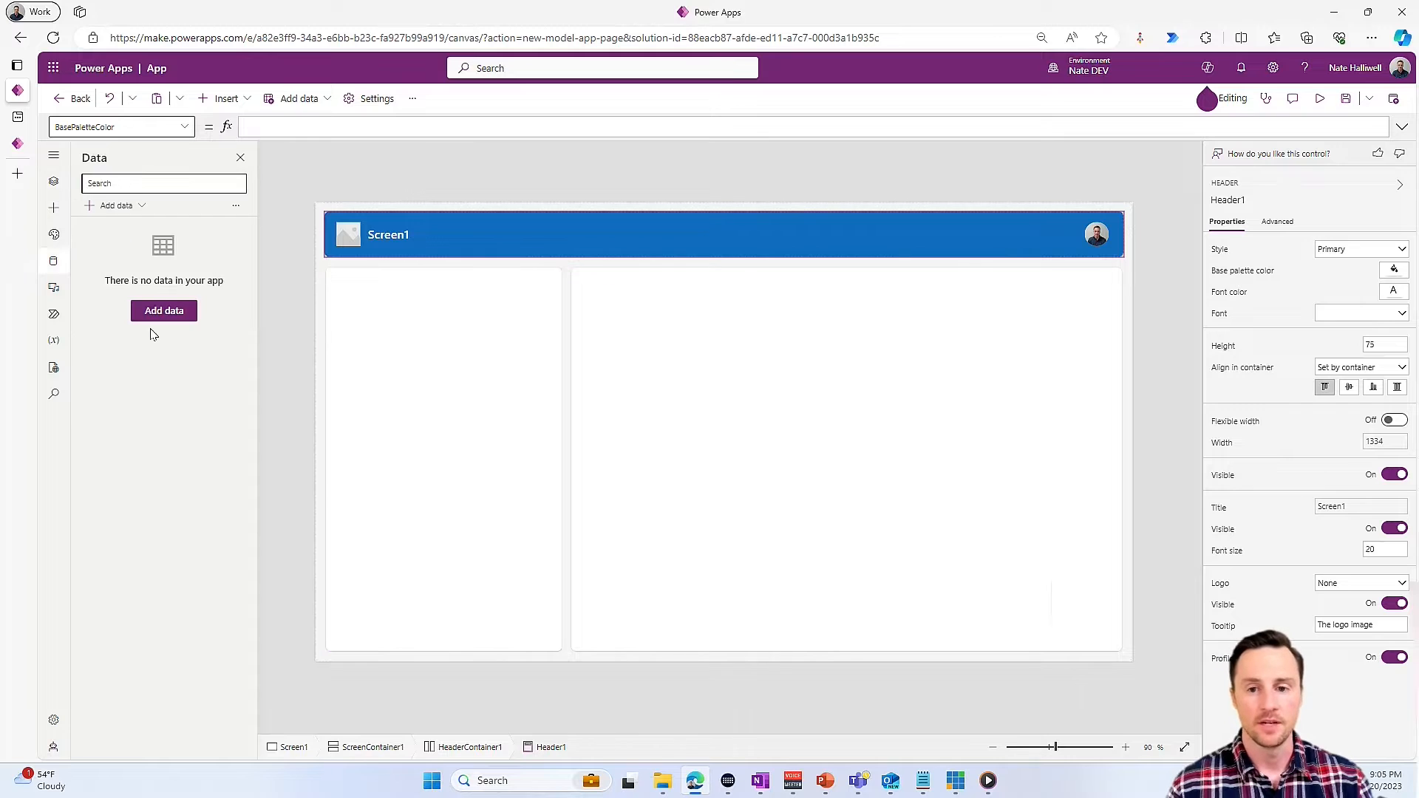
click(116, 205)
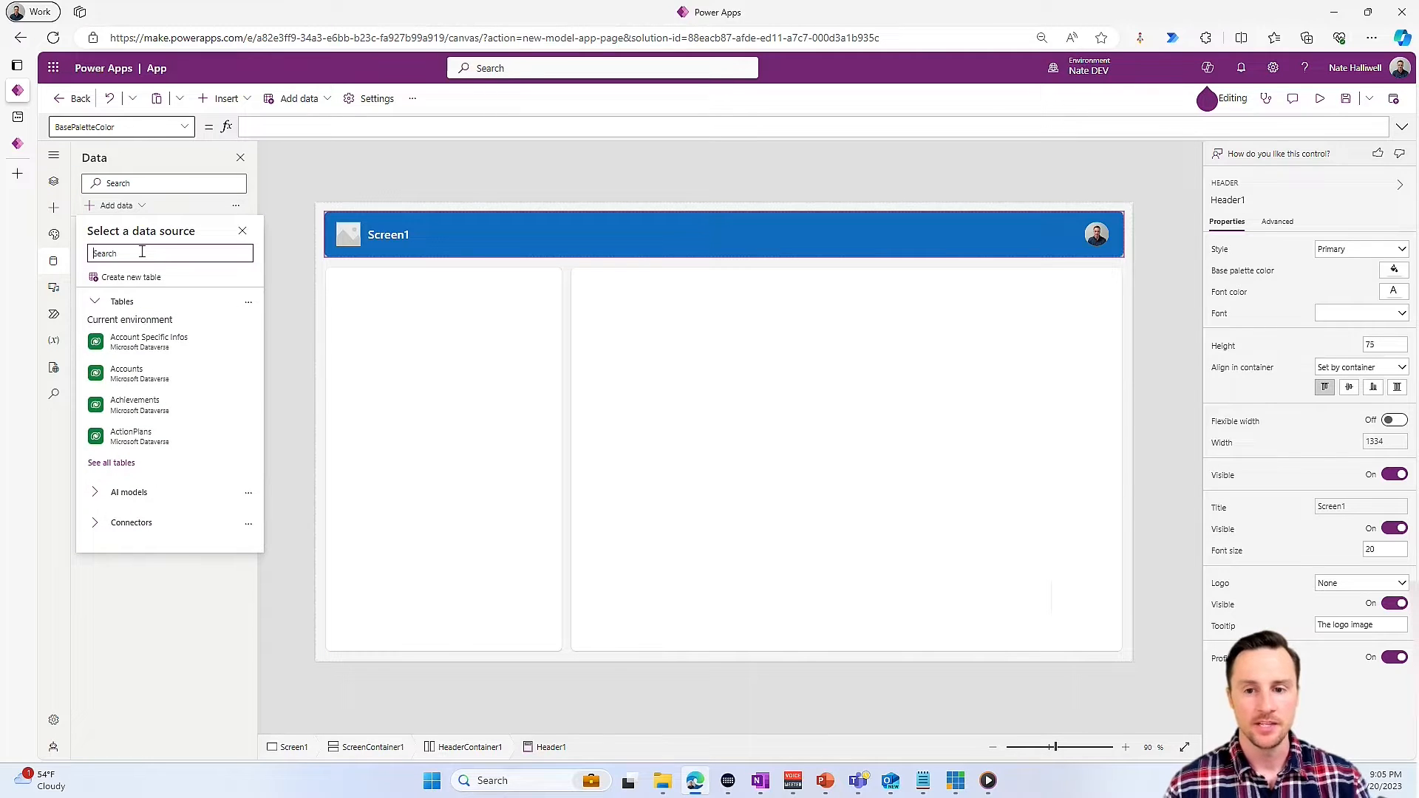
text(out)
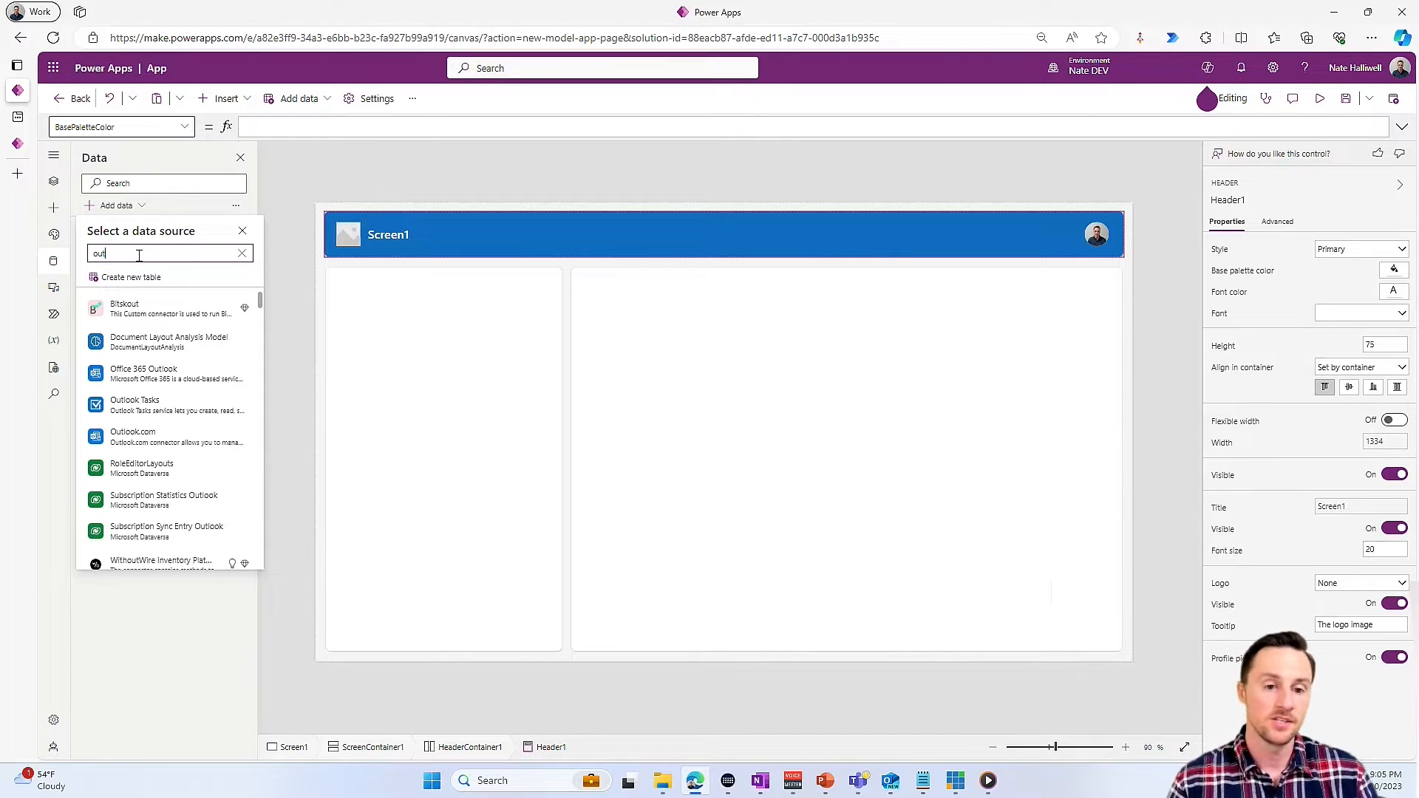
drag(136, 255, 87, 259)
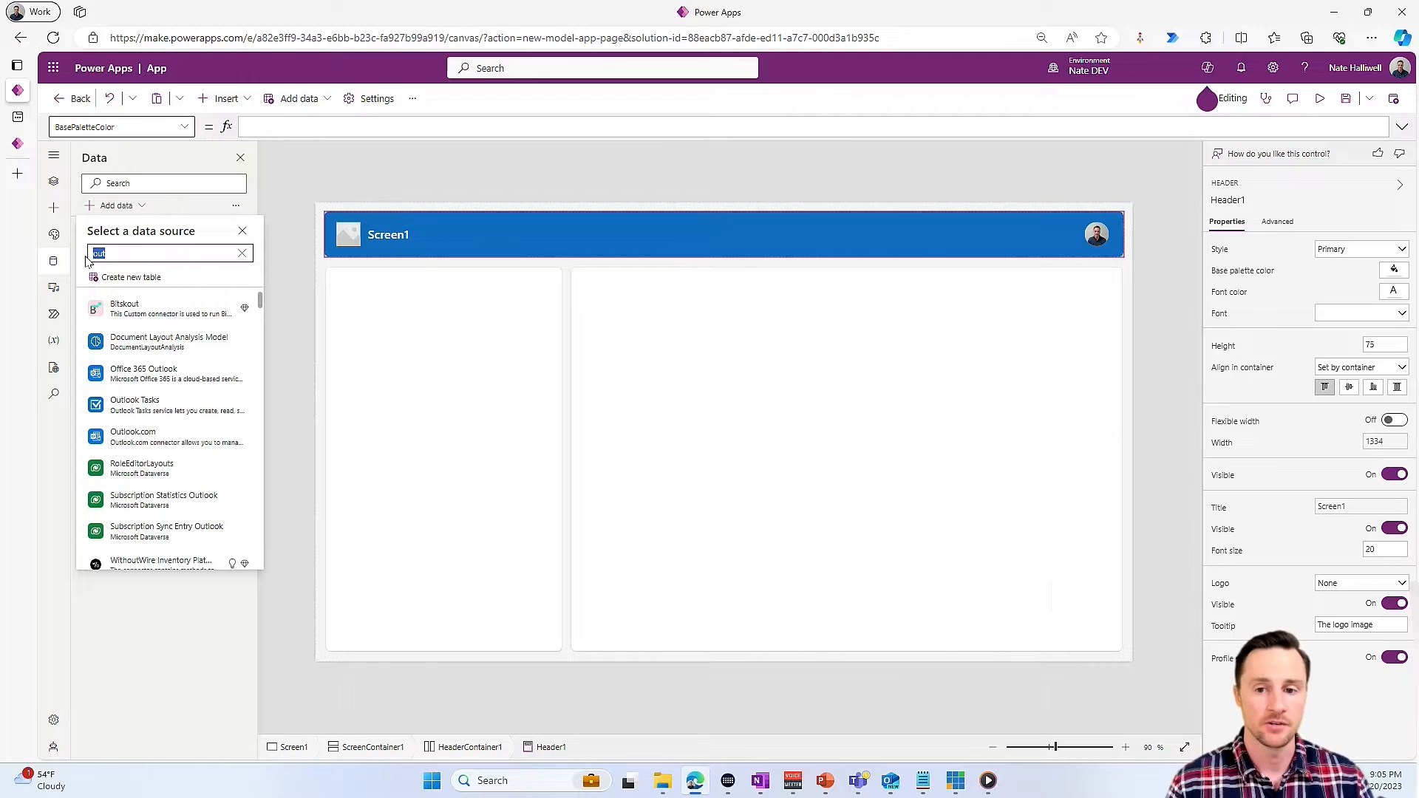
key(BackSpace)
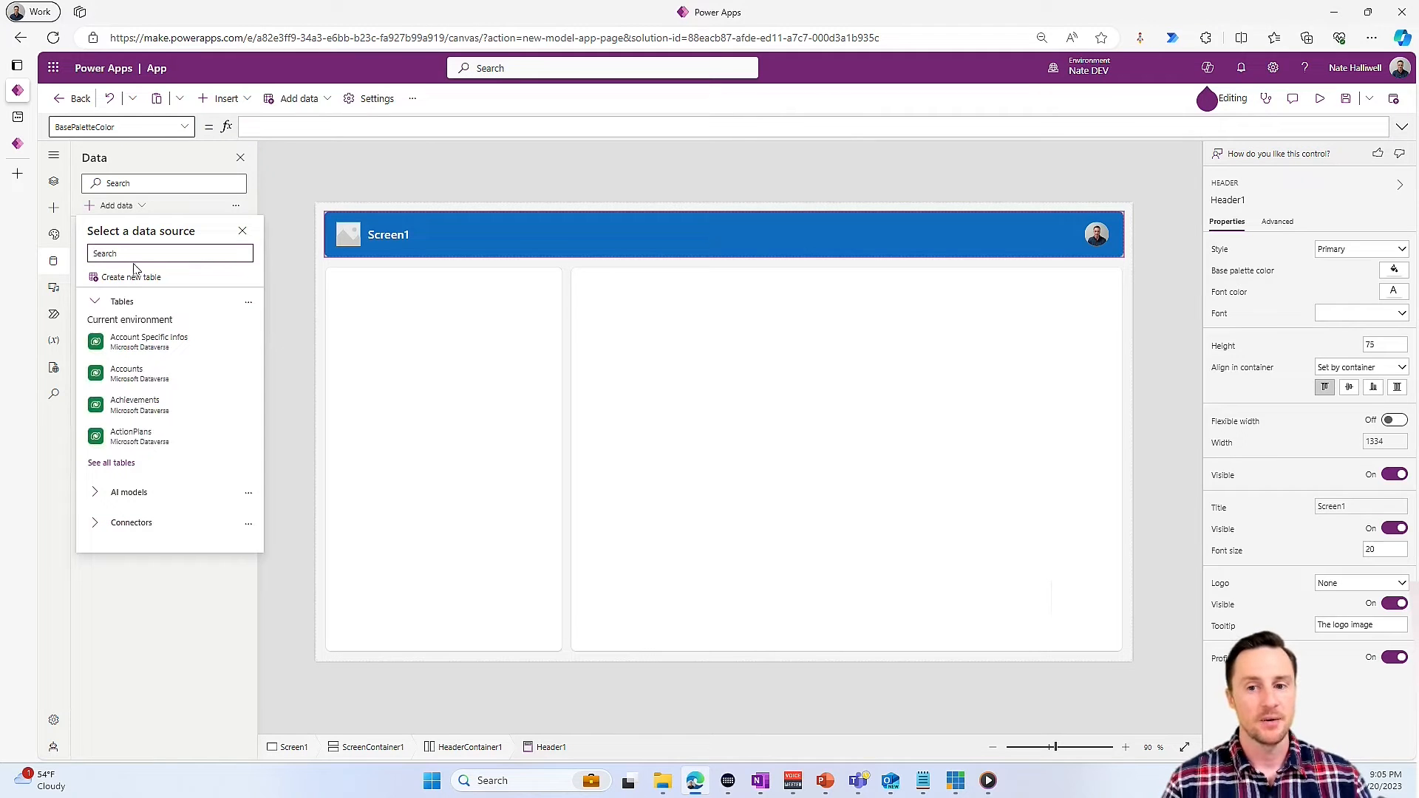
text(video)
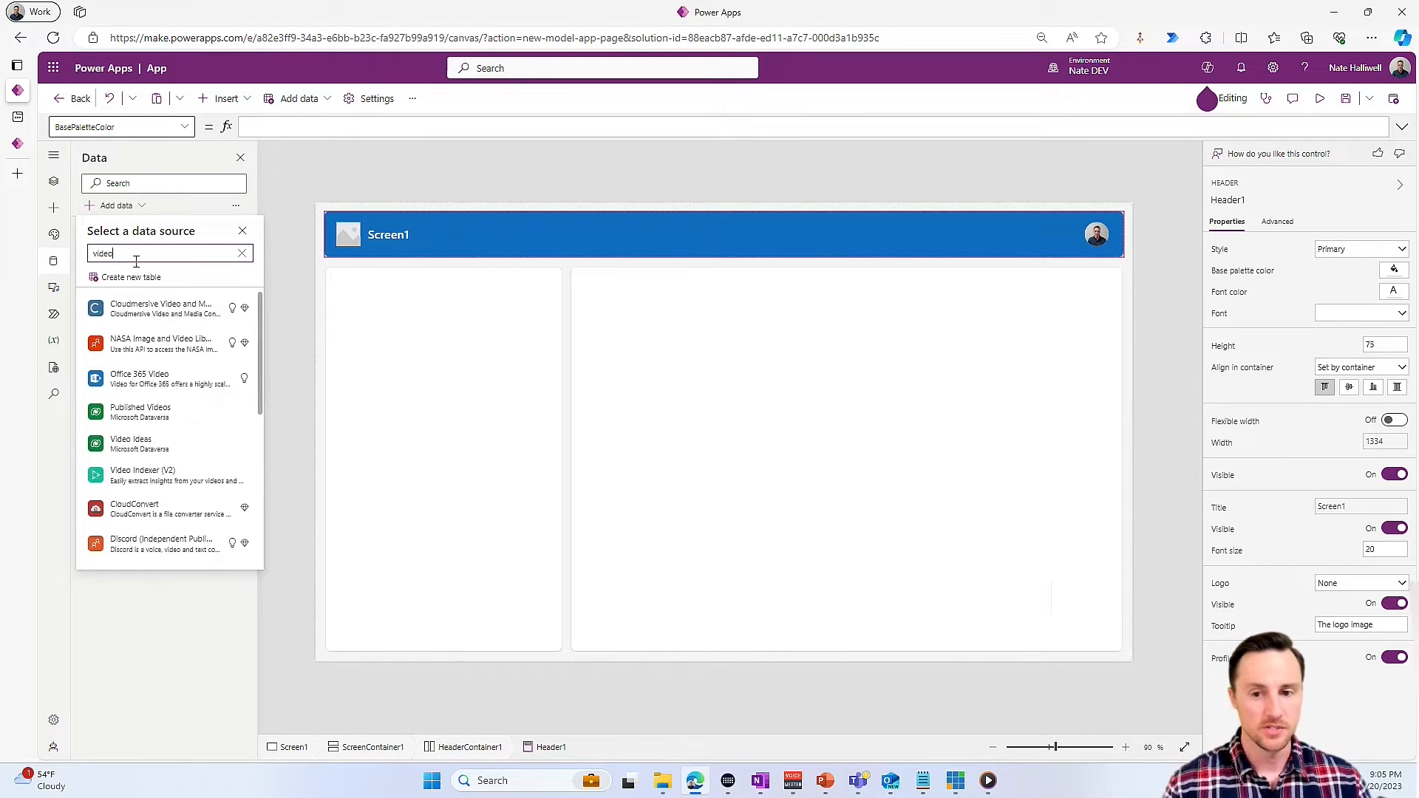
click(170, 442)
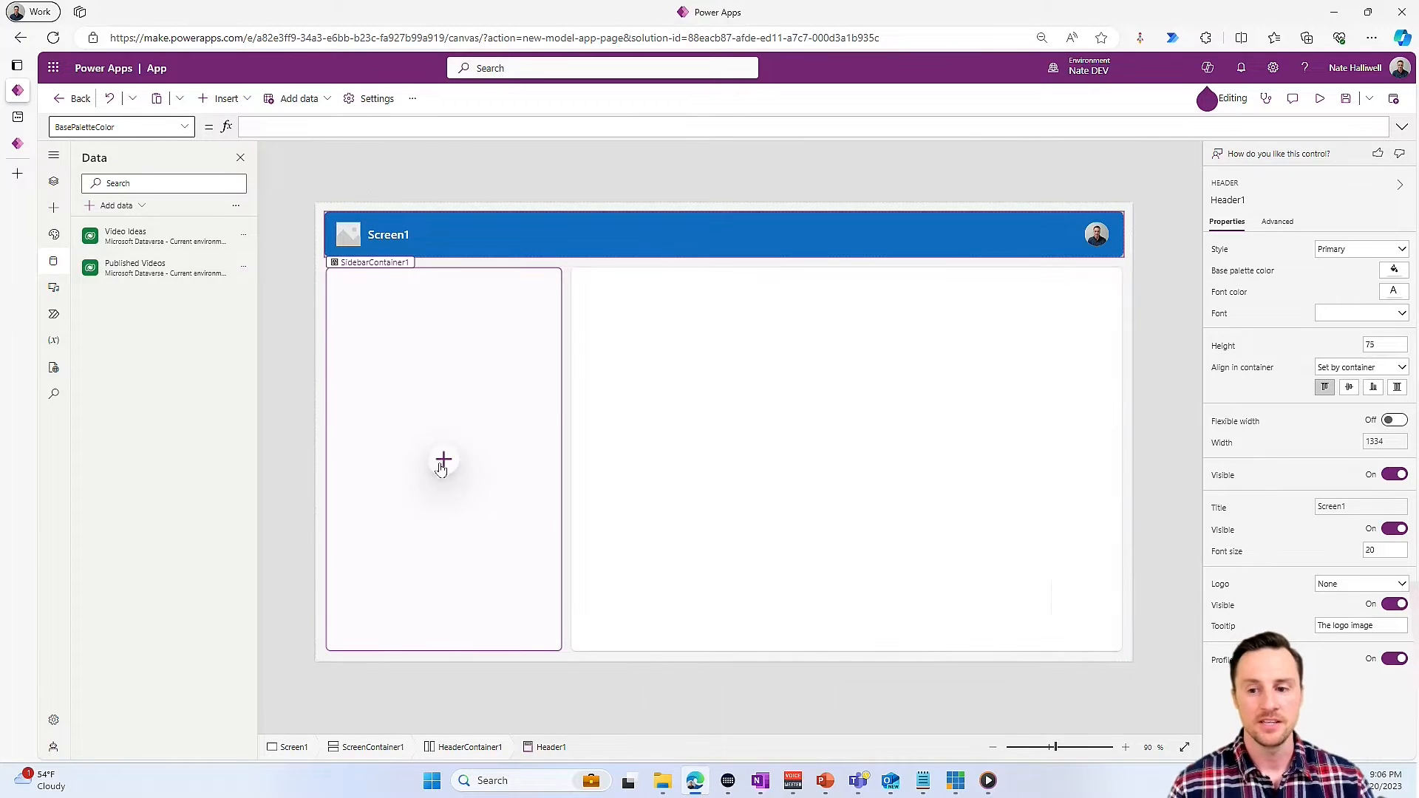
- Insert a classic vertical gallery into the sidebar container and connect it to Published Videos
click(443, 461)
click(489, 264)
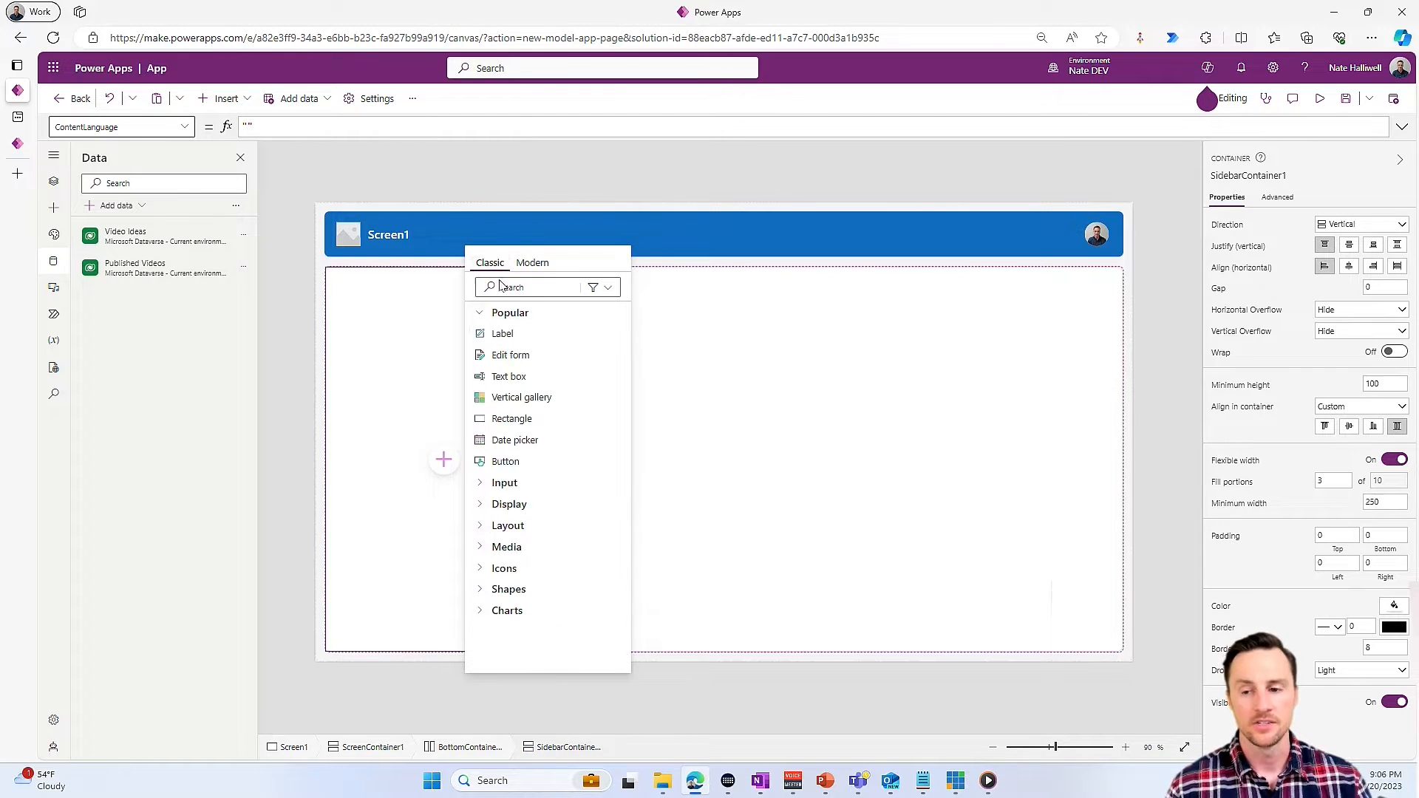
click(567, 397)
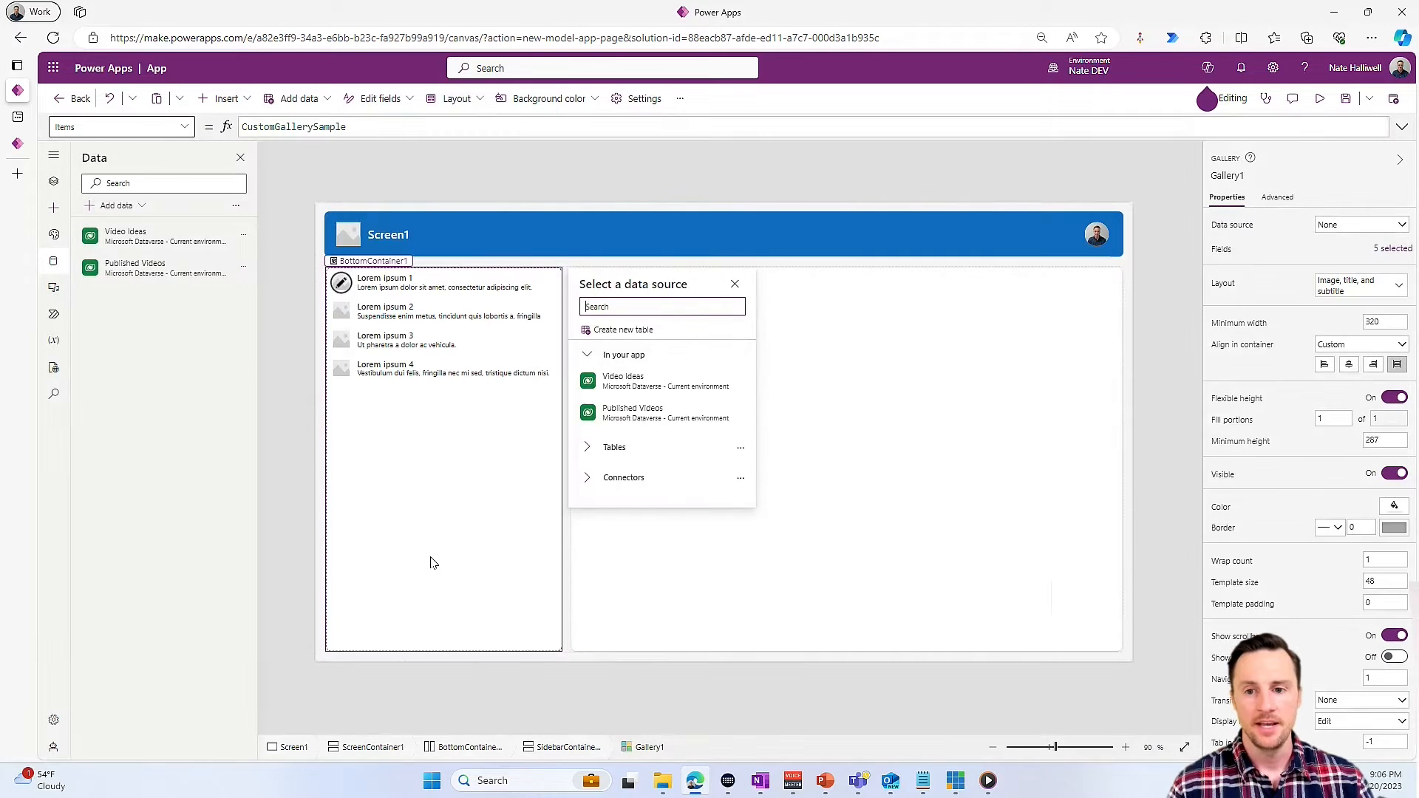
click(632, 412)
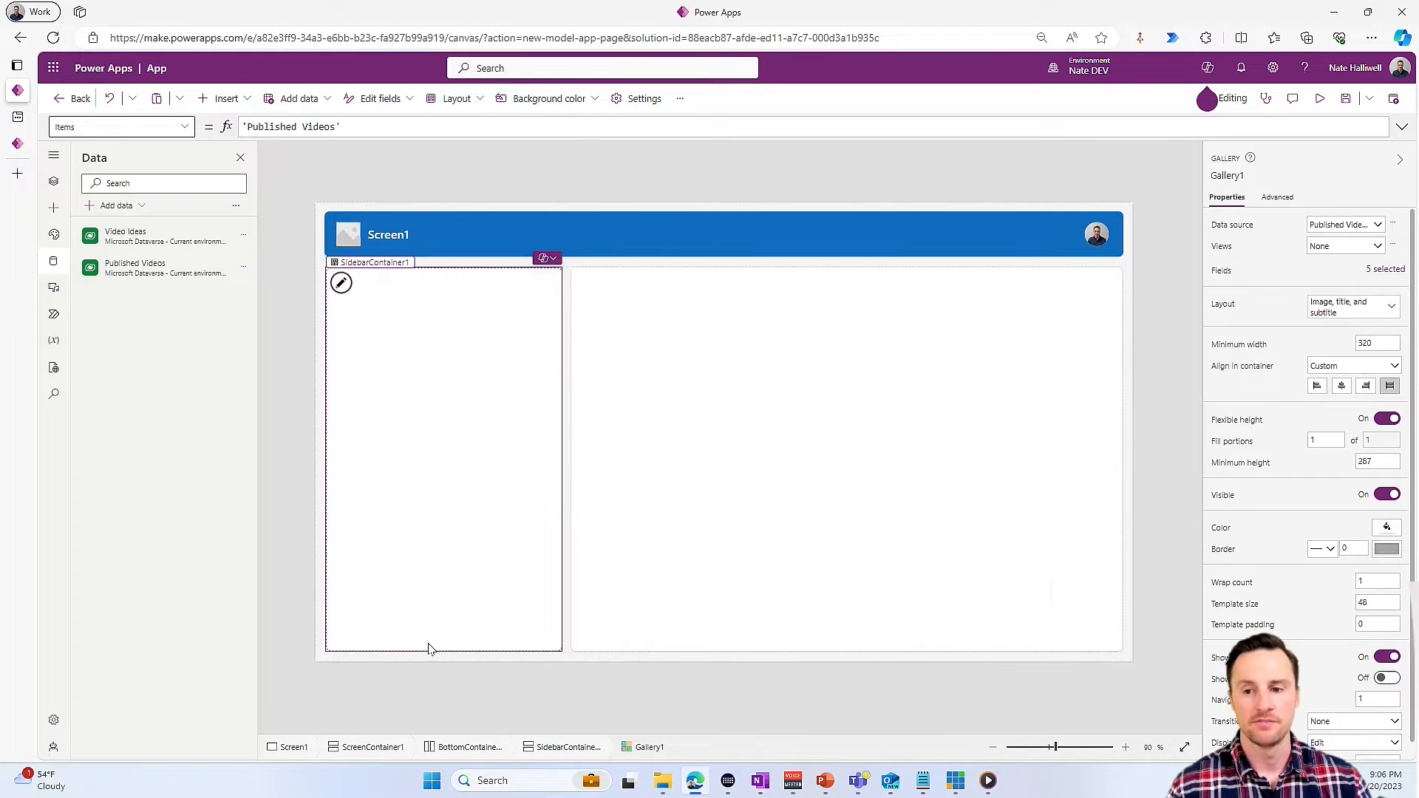
- Set the gallery title label's text to ThisItem.'Vid Idea'.'Video Name'
click(417, 279)
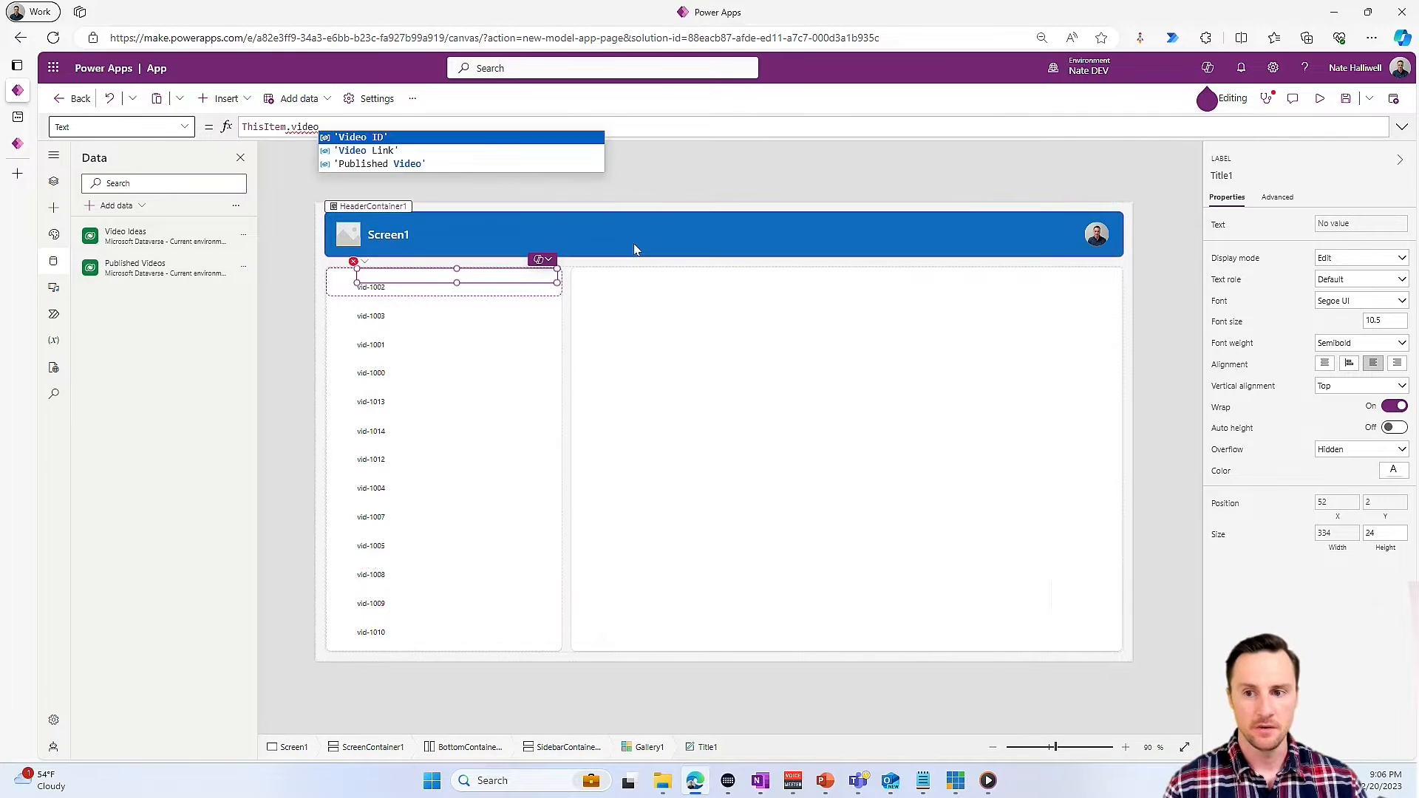
key(Down)
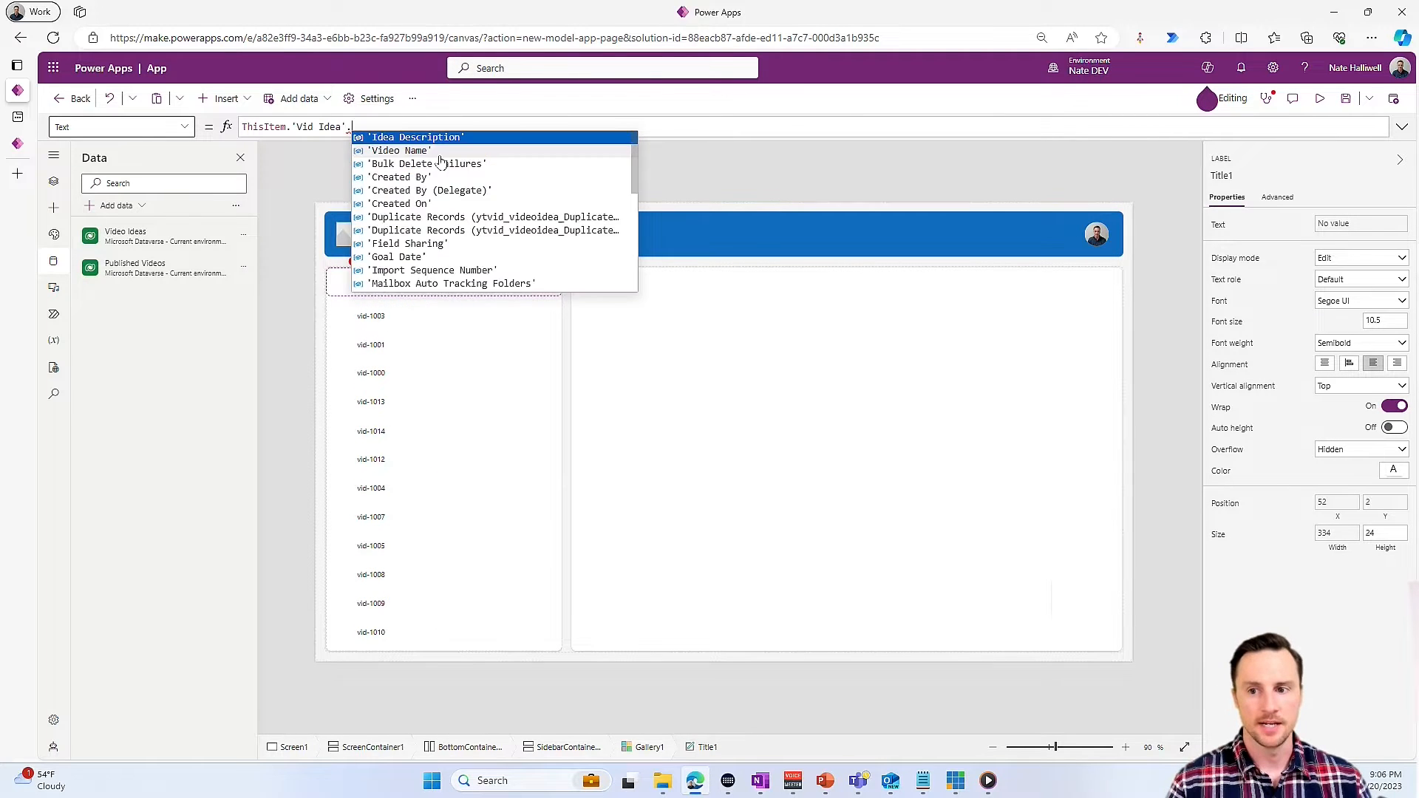
click(436, 153)
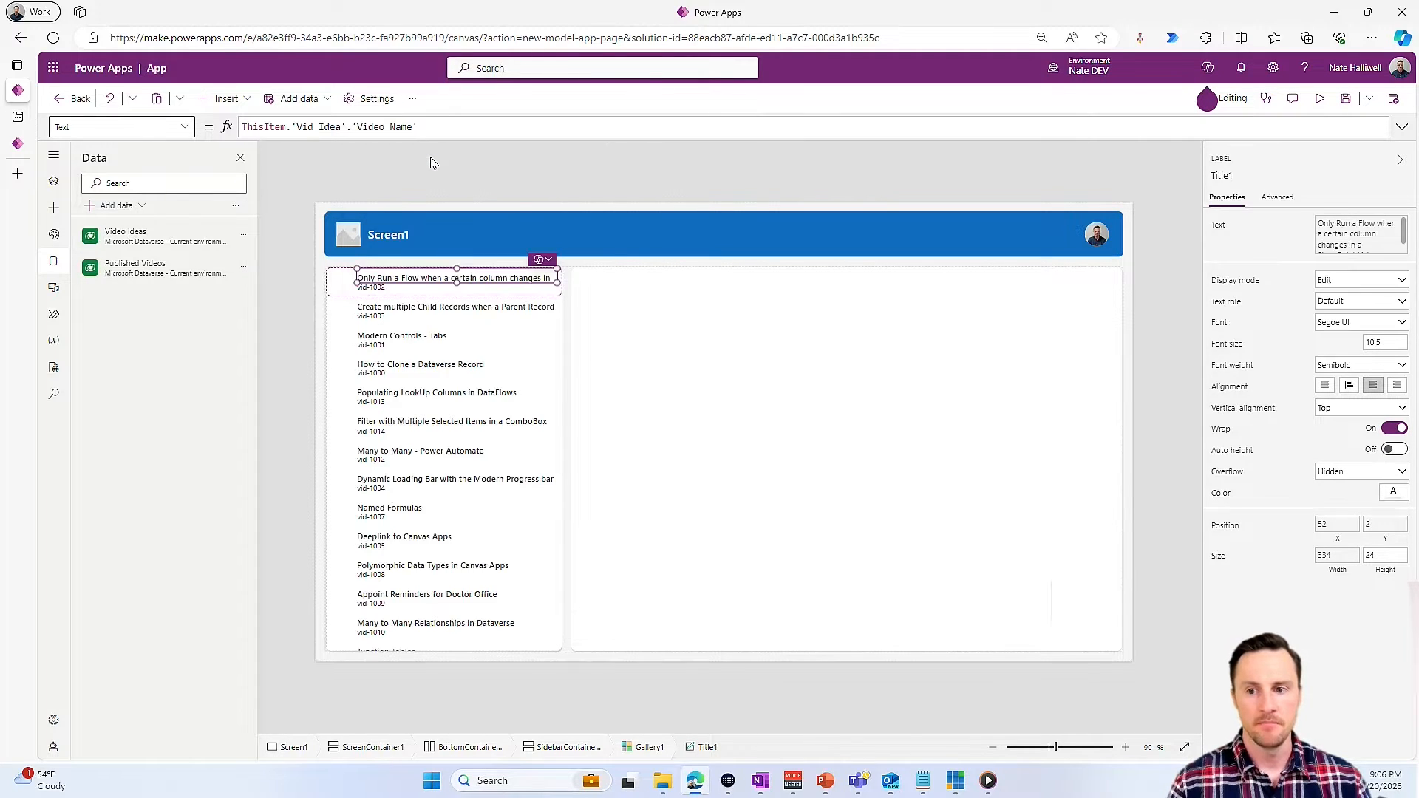
- Set the gallery subtitle label's text to ThisItem.'Published Date'
click(381, 290)
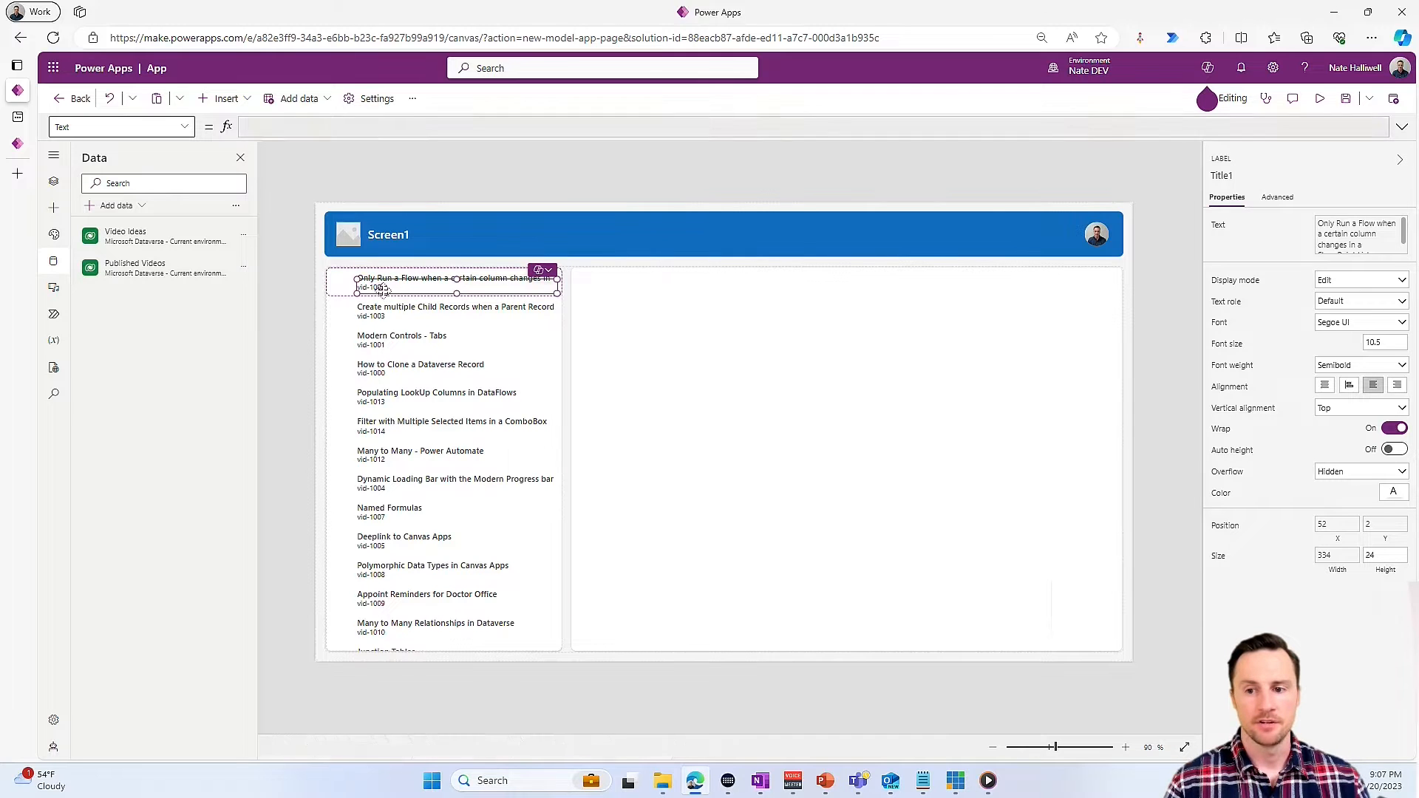
drag(370, 127, 292, 129)
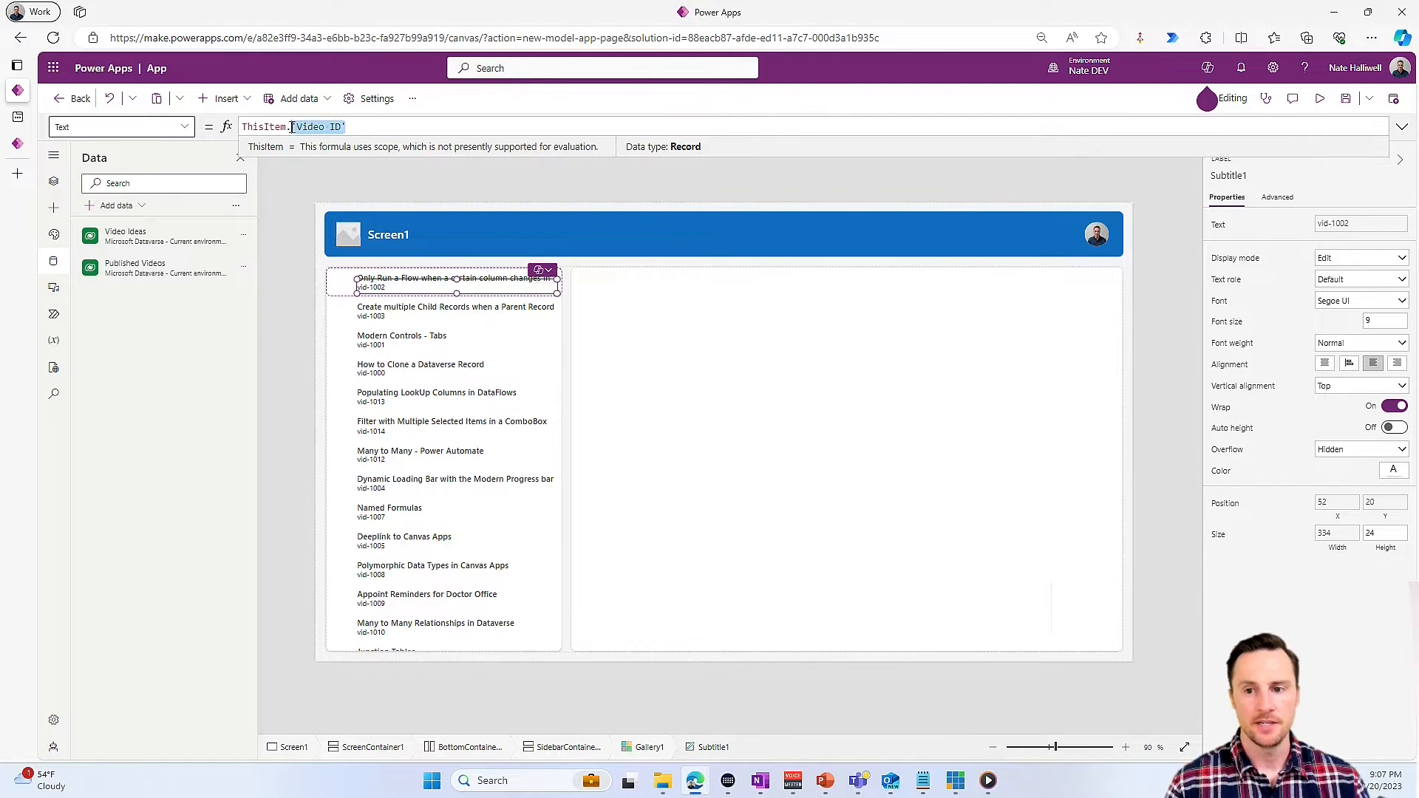
text(Pub)
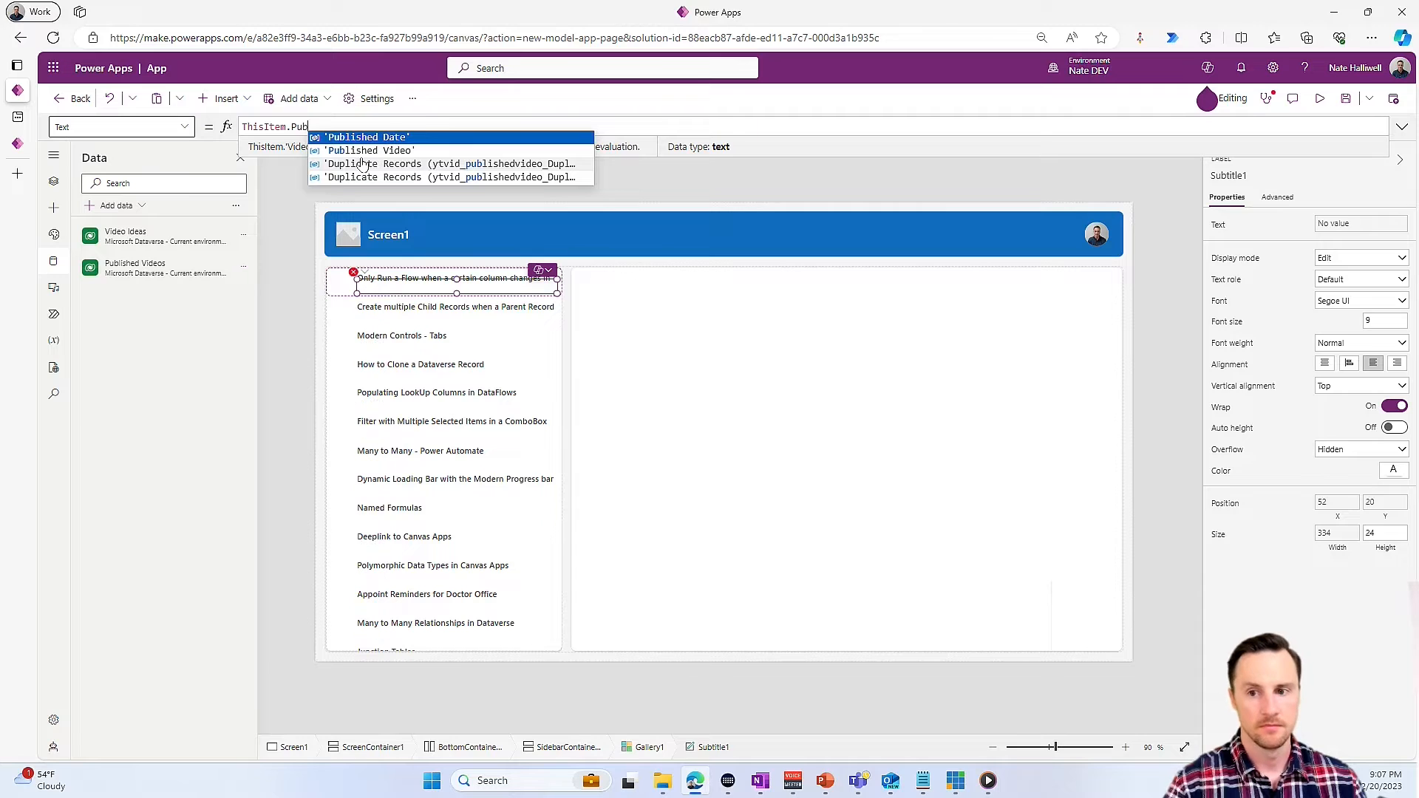
click(369, 138)
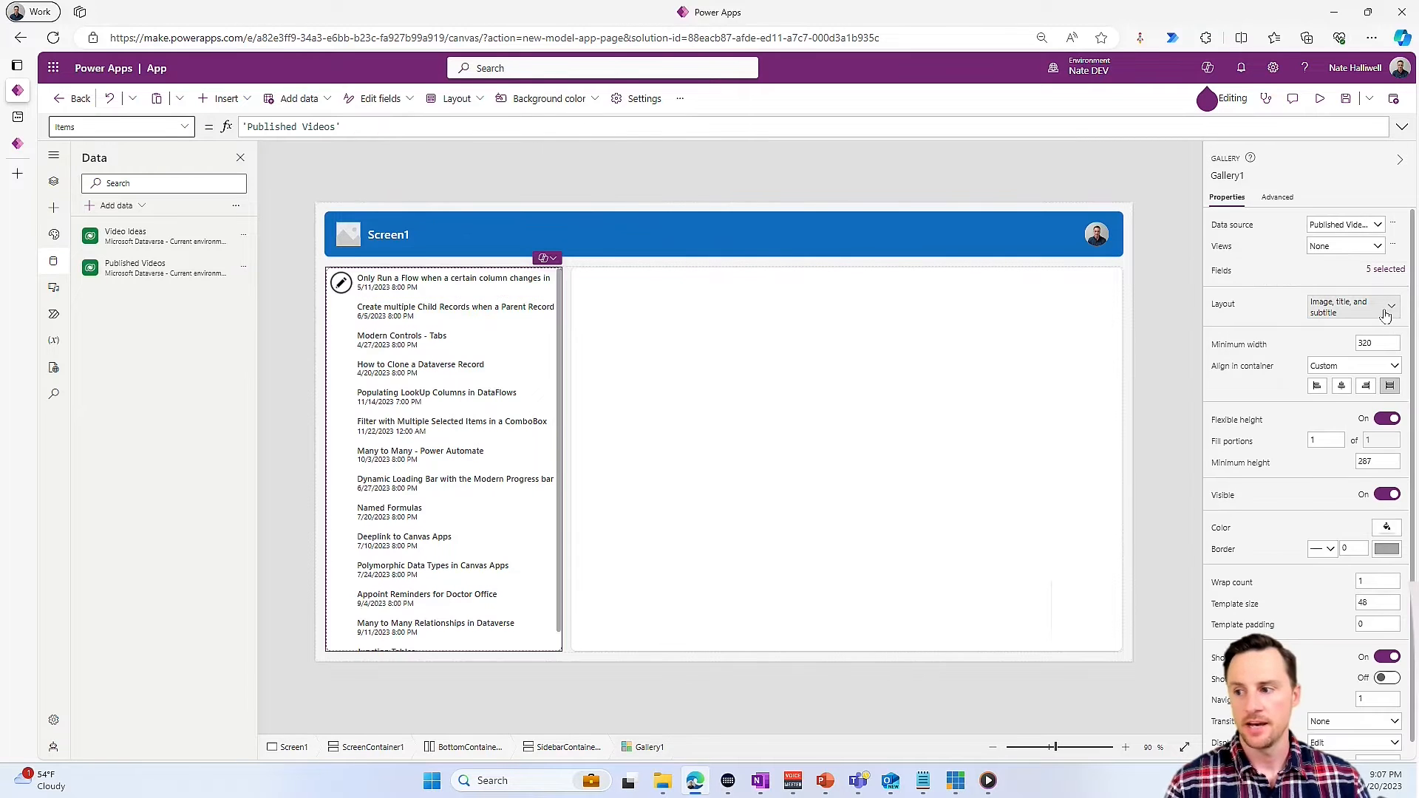
- Change the sidebar gallery's layout to Title and subtitle and show the screen's control hierarchy
click(1385, 315)
click(1349, 416)
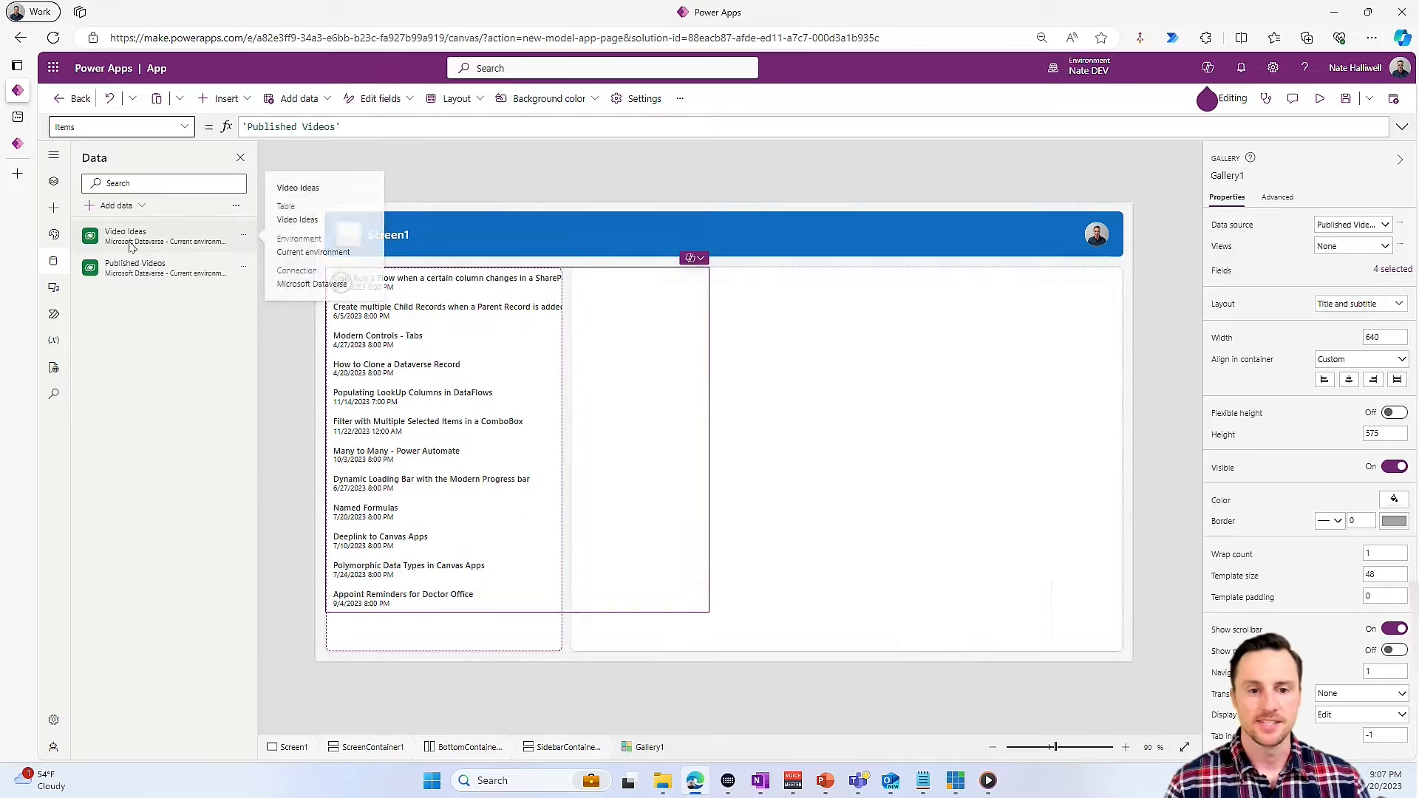
click(53, 182)
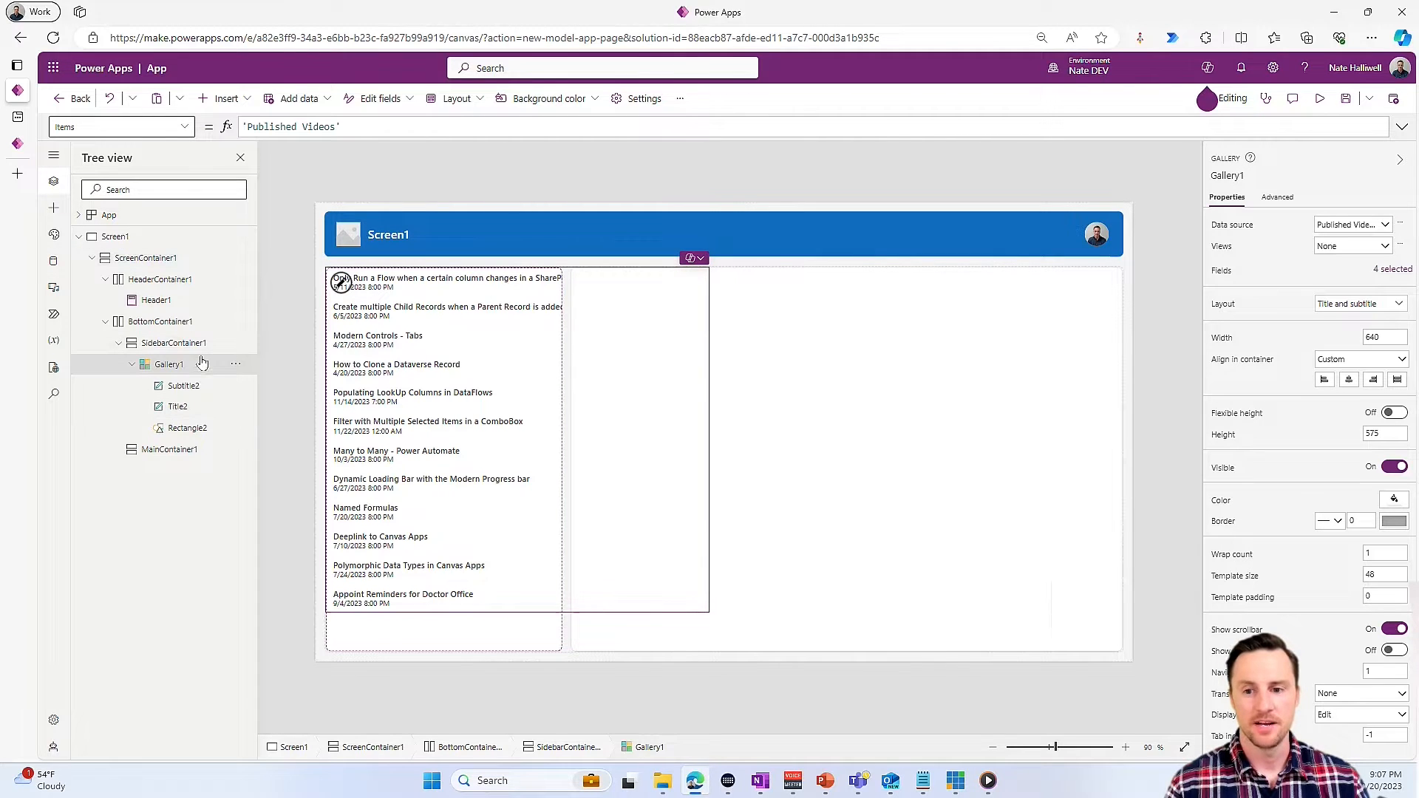
- Set the sidebar gallery's width to Parent.Width and its height to Parent.Height
drag(1401, 339, 1357, 339)
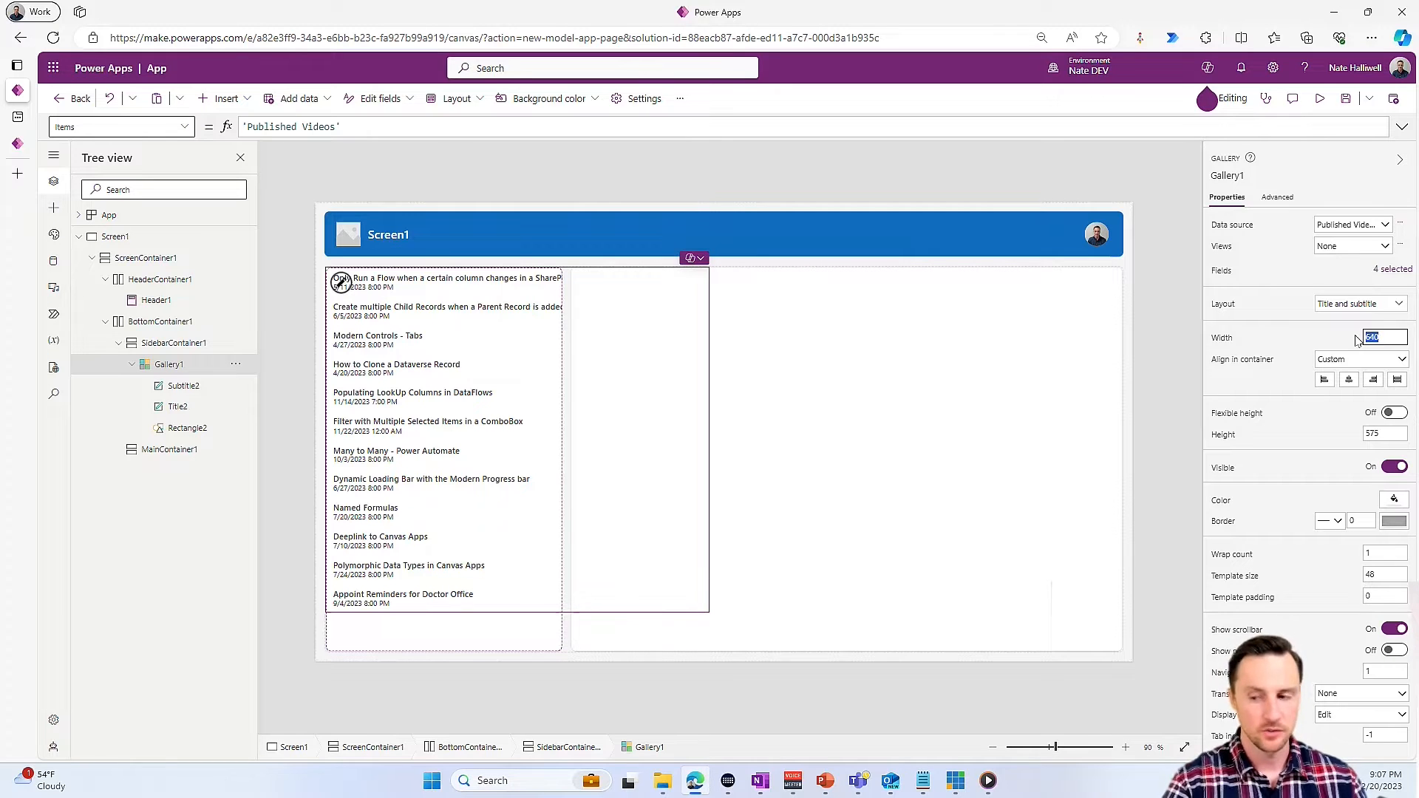
click(286, 127)
text(Parent.Width)
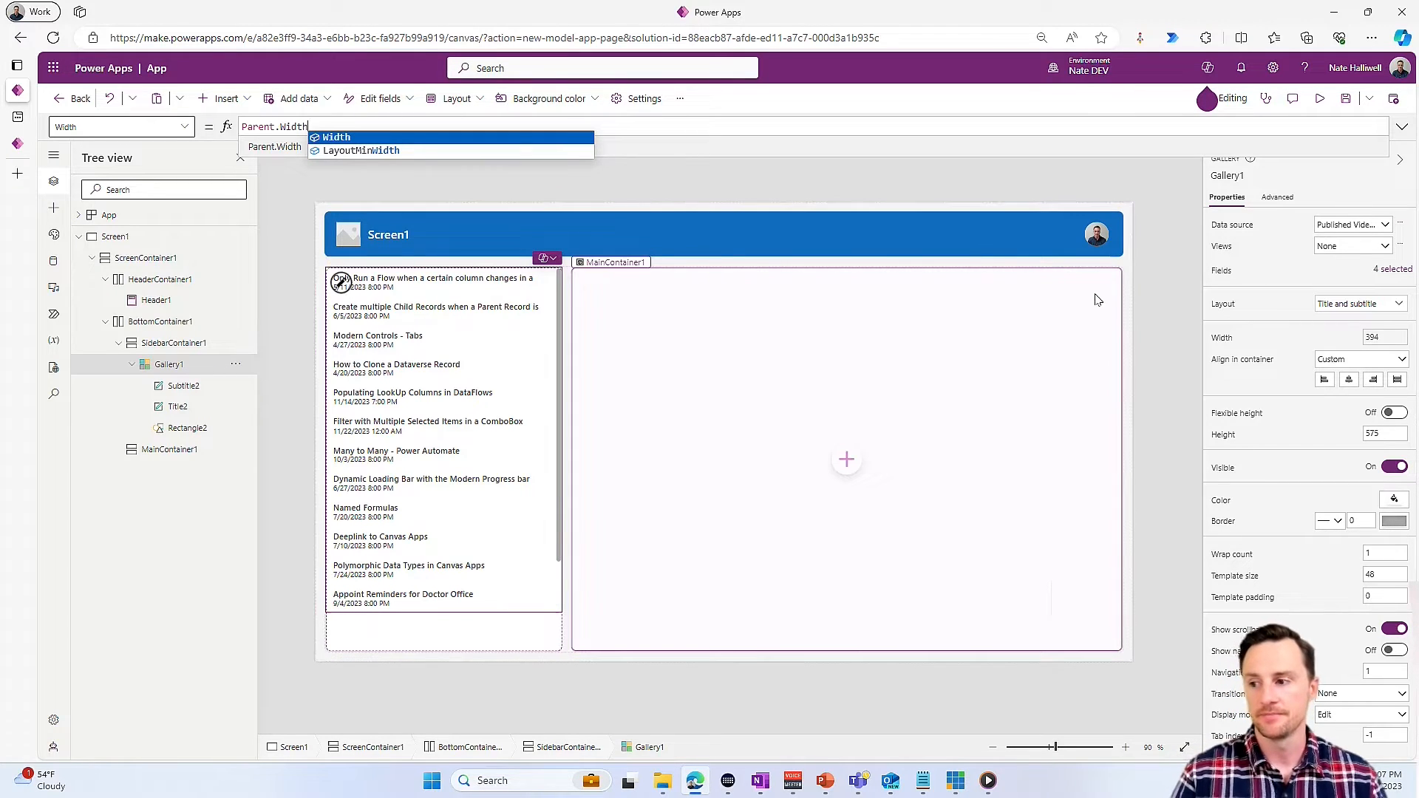
click(1224, 439)
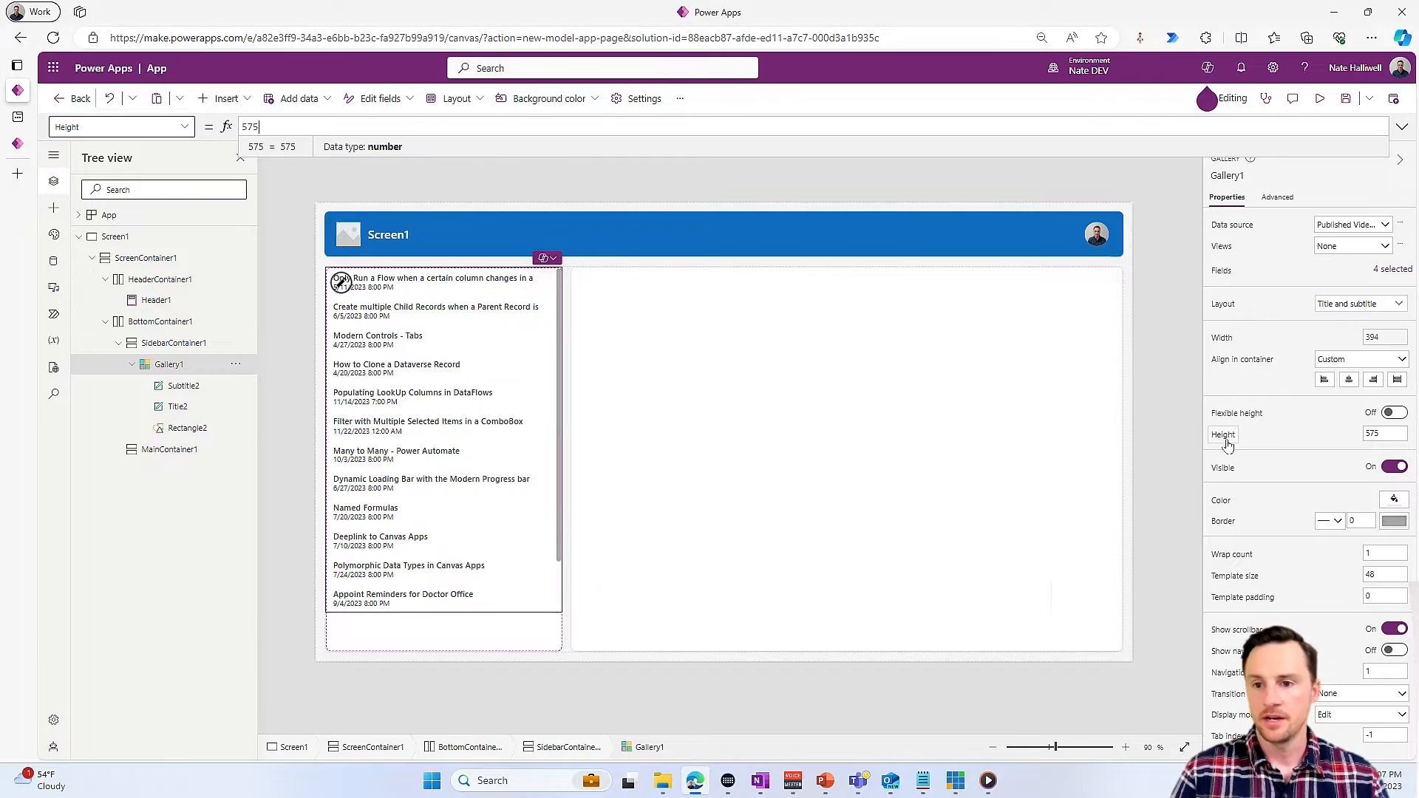
double_click(279, 126)
text(Parent.Height)
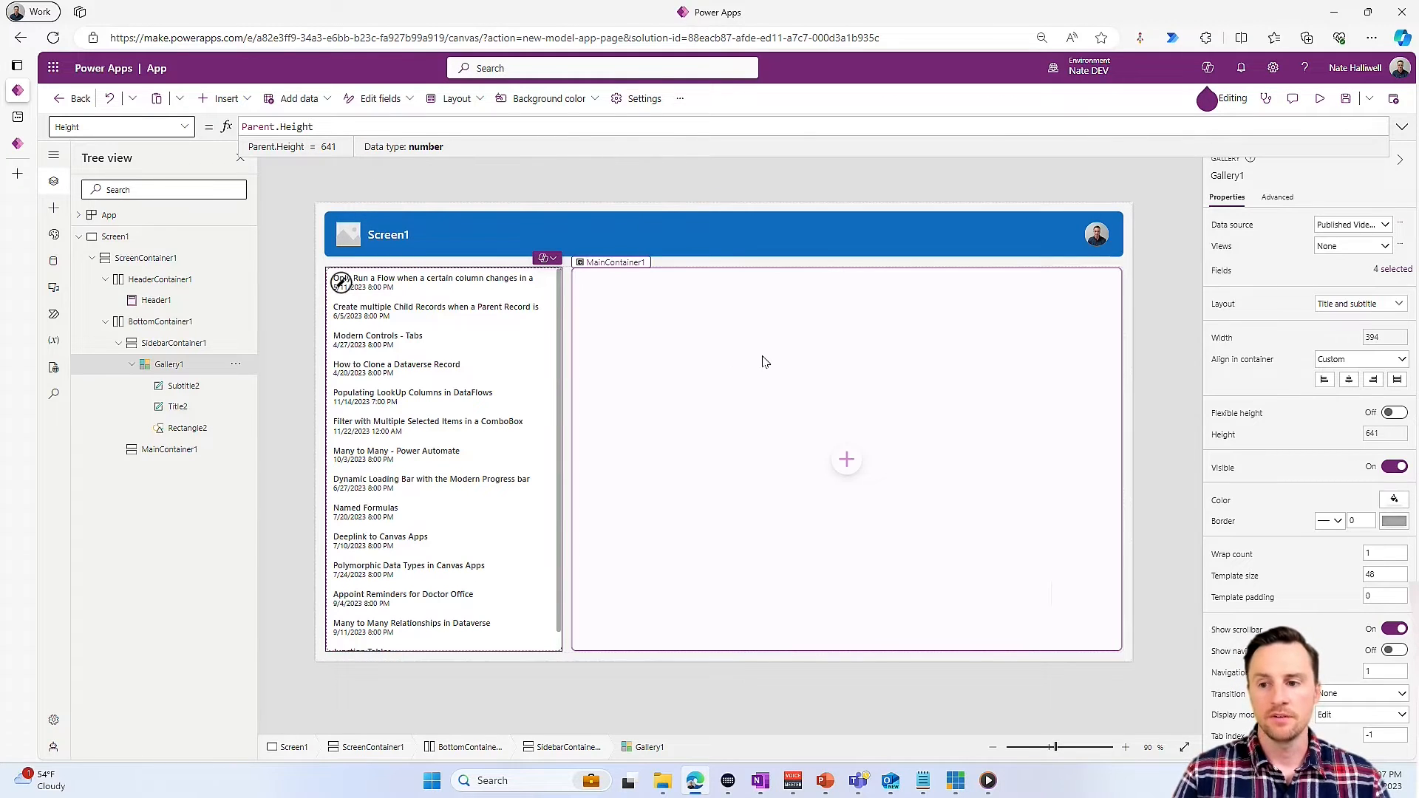
- Insert a classic Video media control into the main container
click(846, 459)
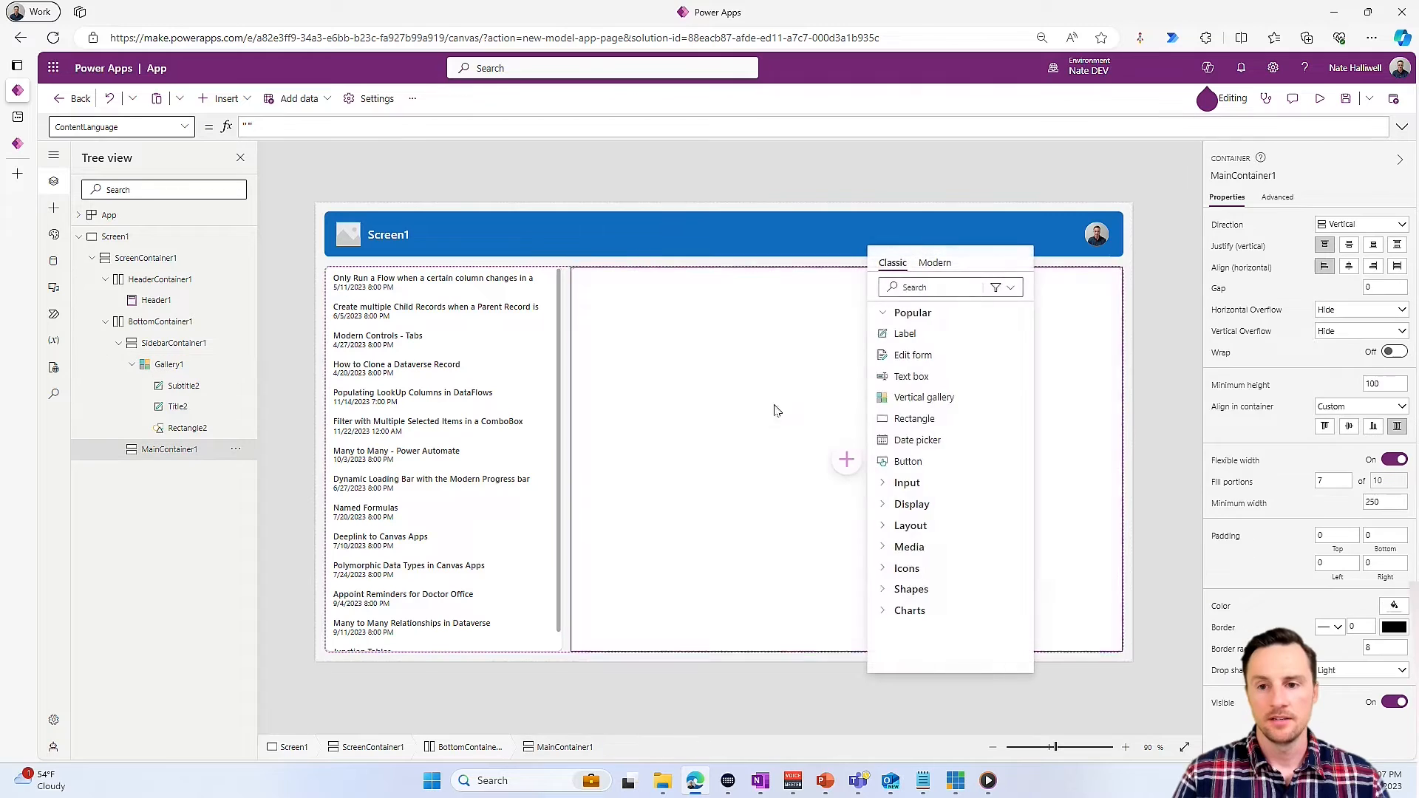
click(936, 286)
text(vide)
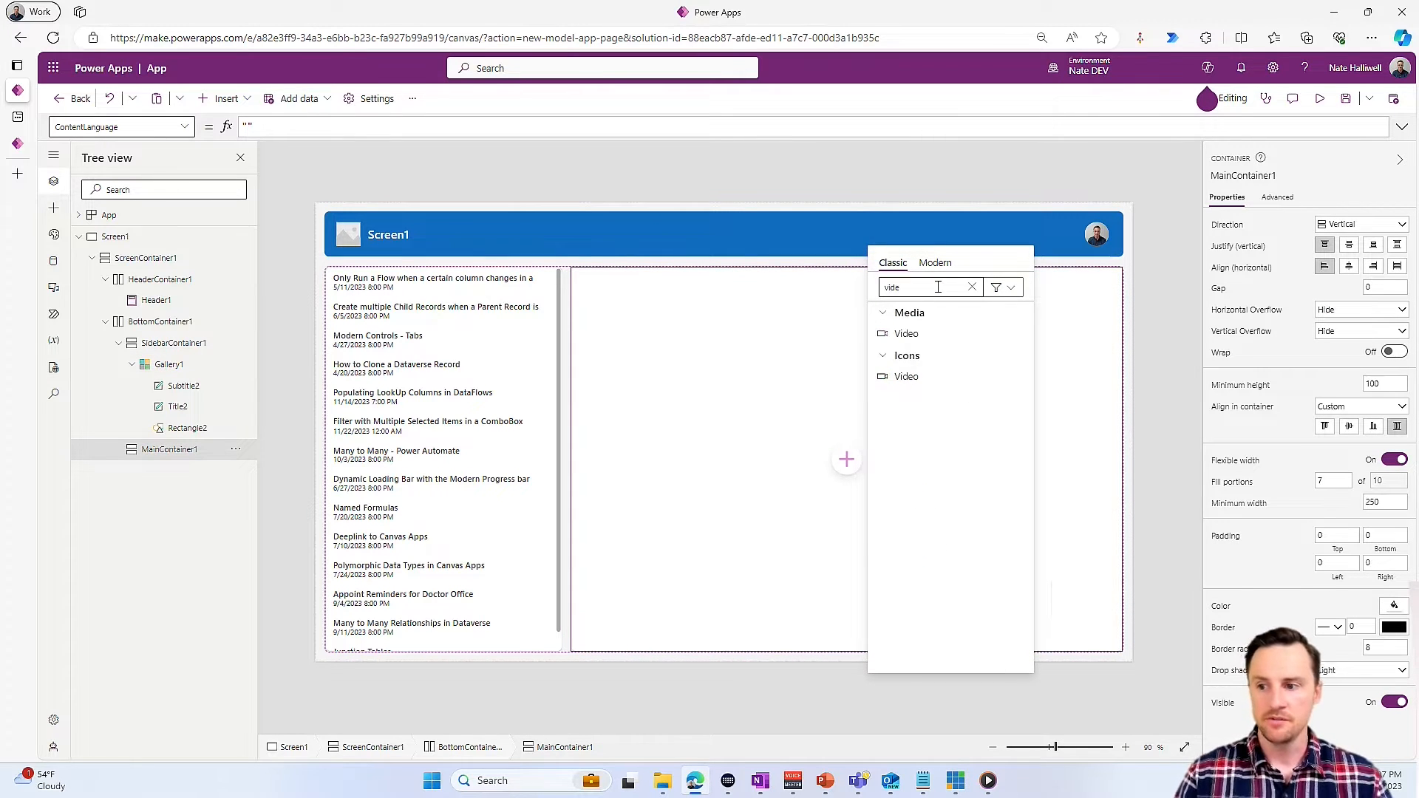
click(906, 333)
- Set the video control's width to Parent.Width and its height to Parent.Height
text(Pa)
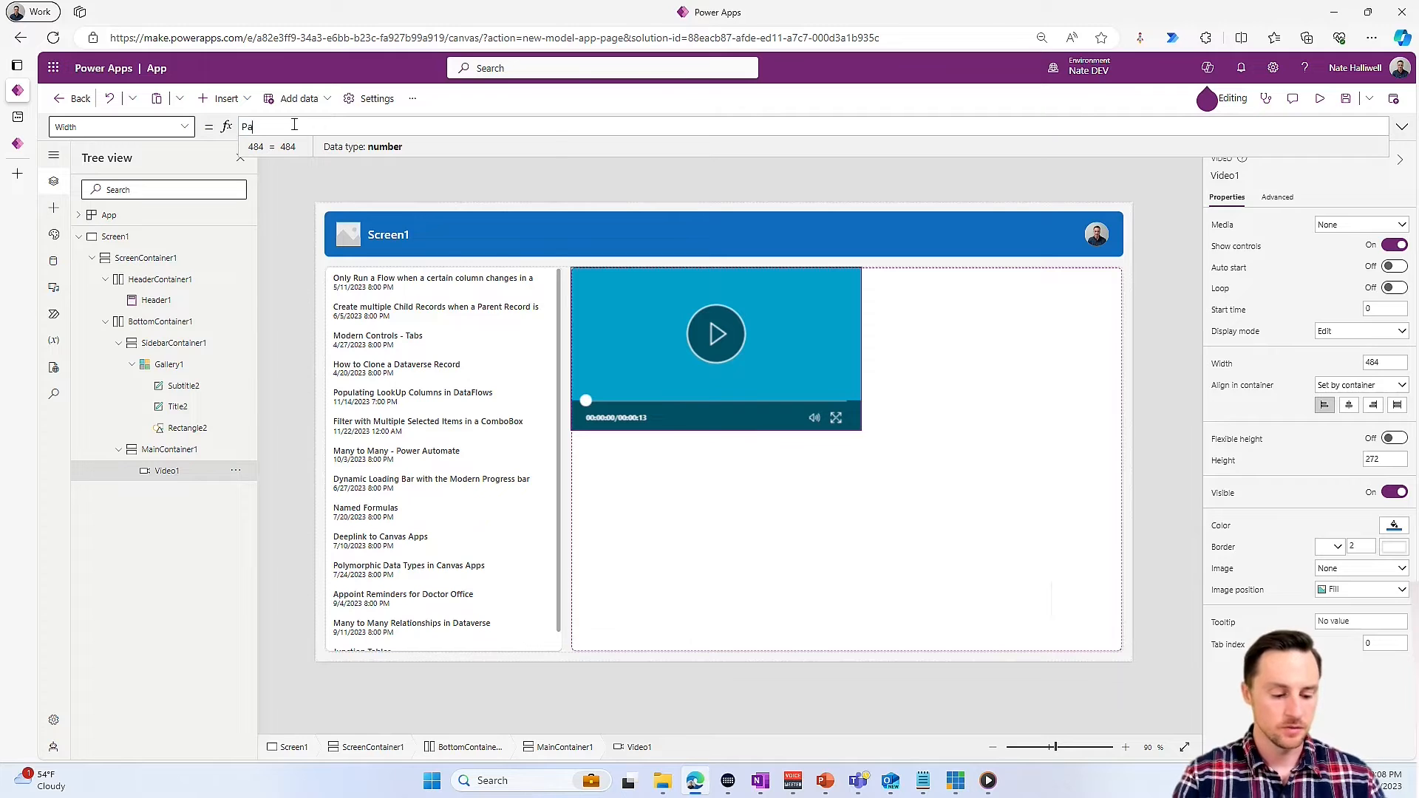
text(rent.Width)
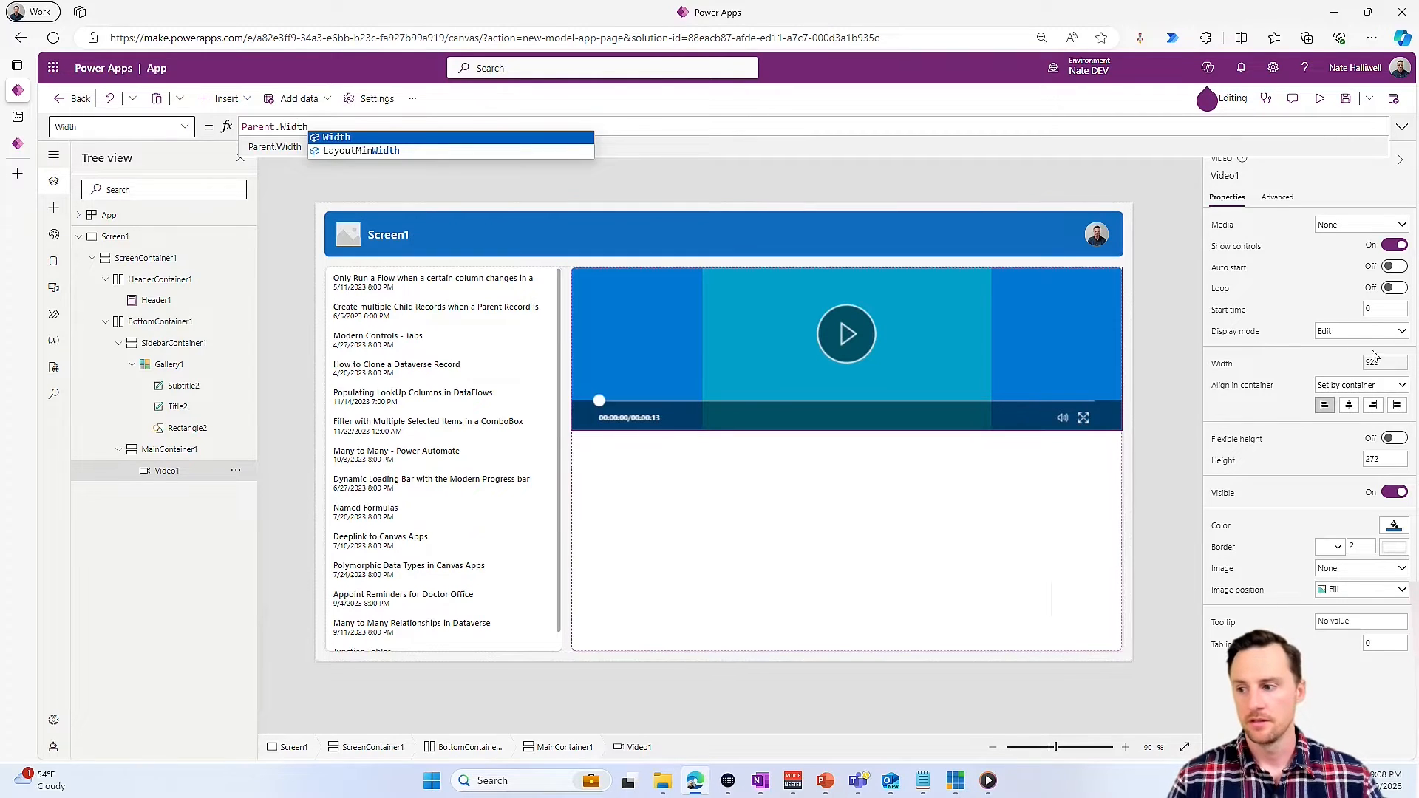
click(1376, 459)
key(ctrl+a)
text(Parent.H)
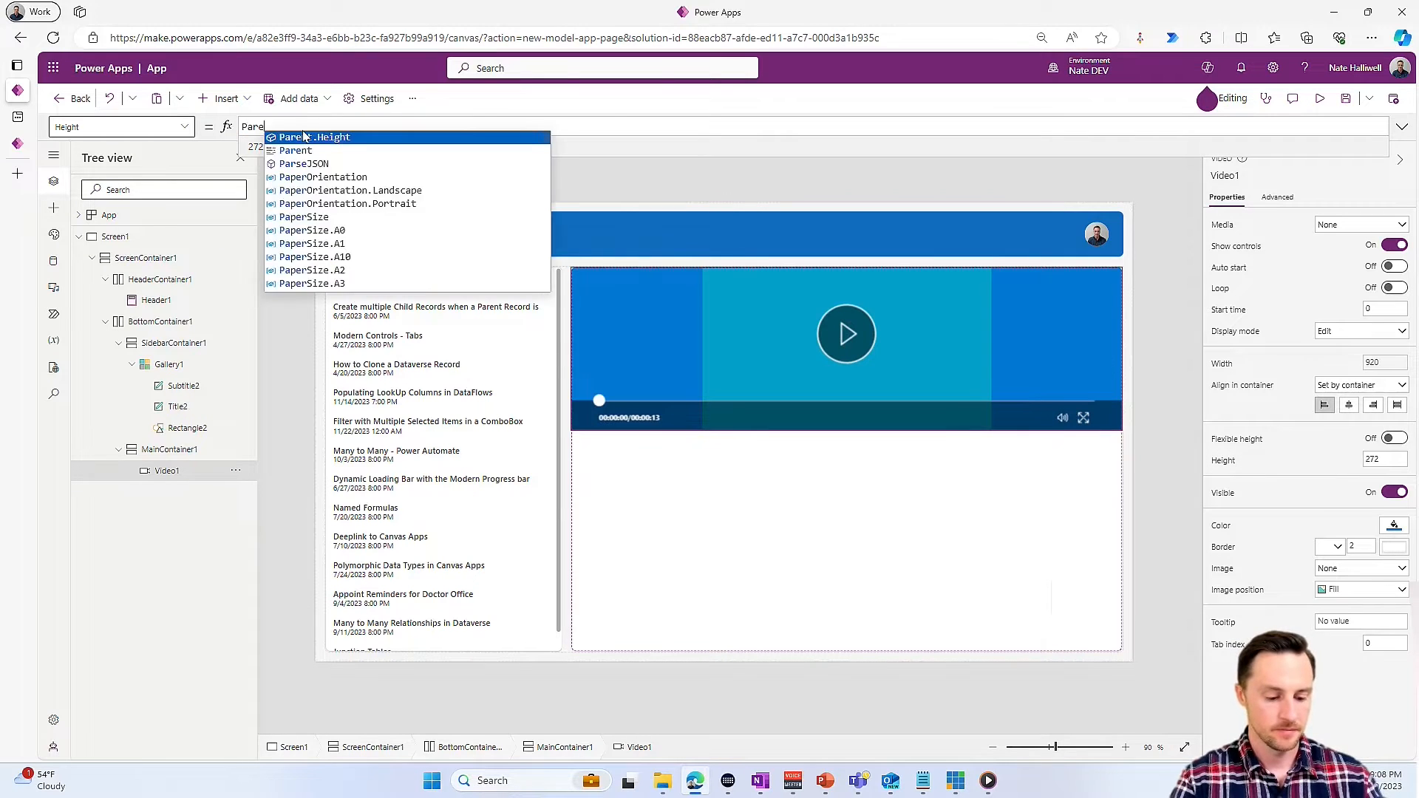
text(eight)
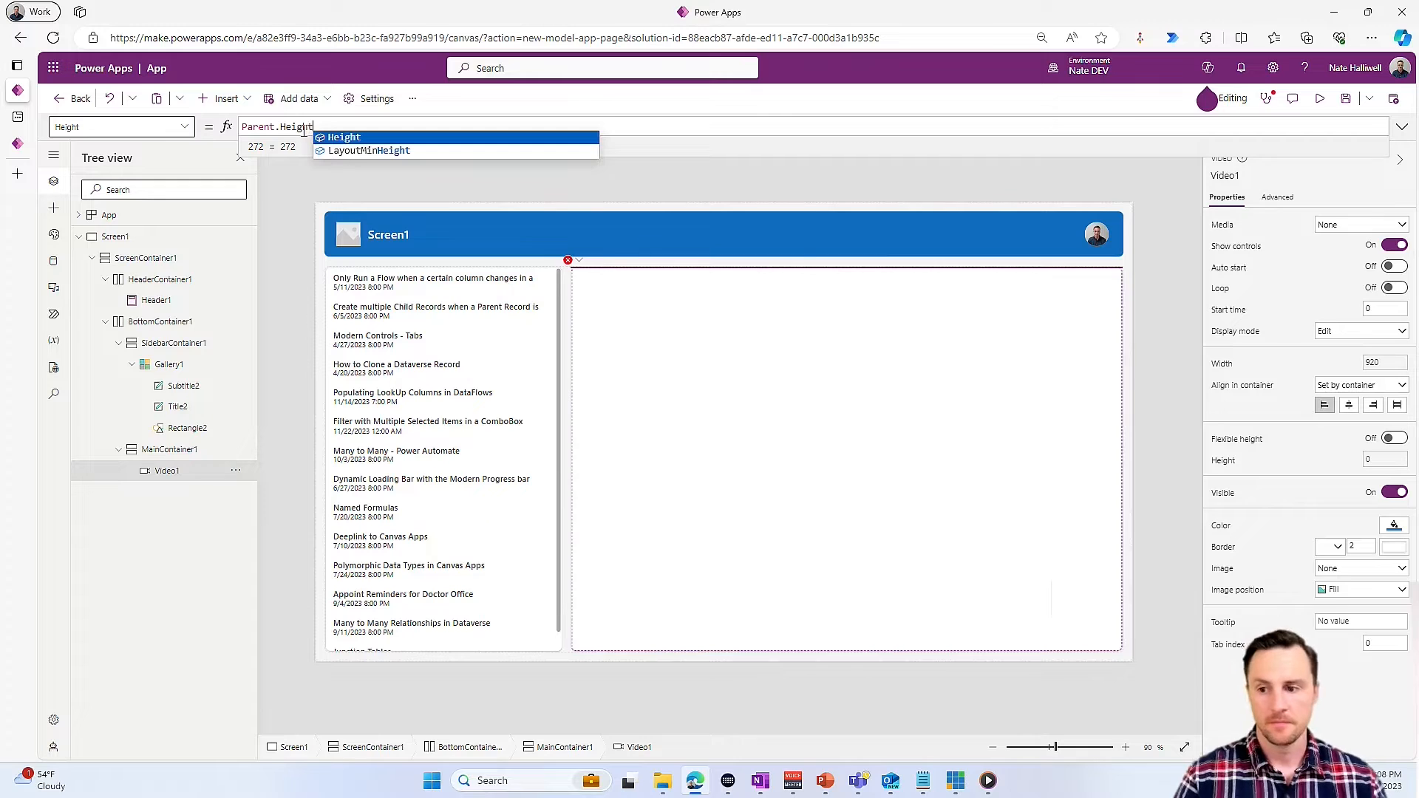
click(314, 127)
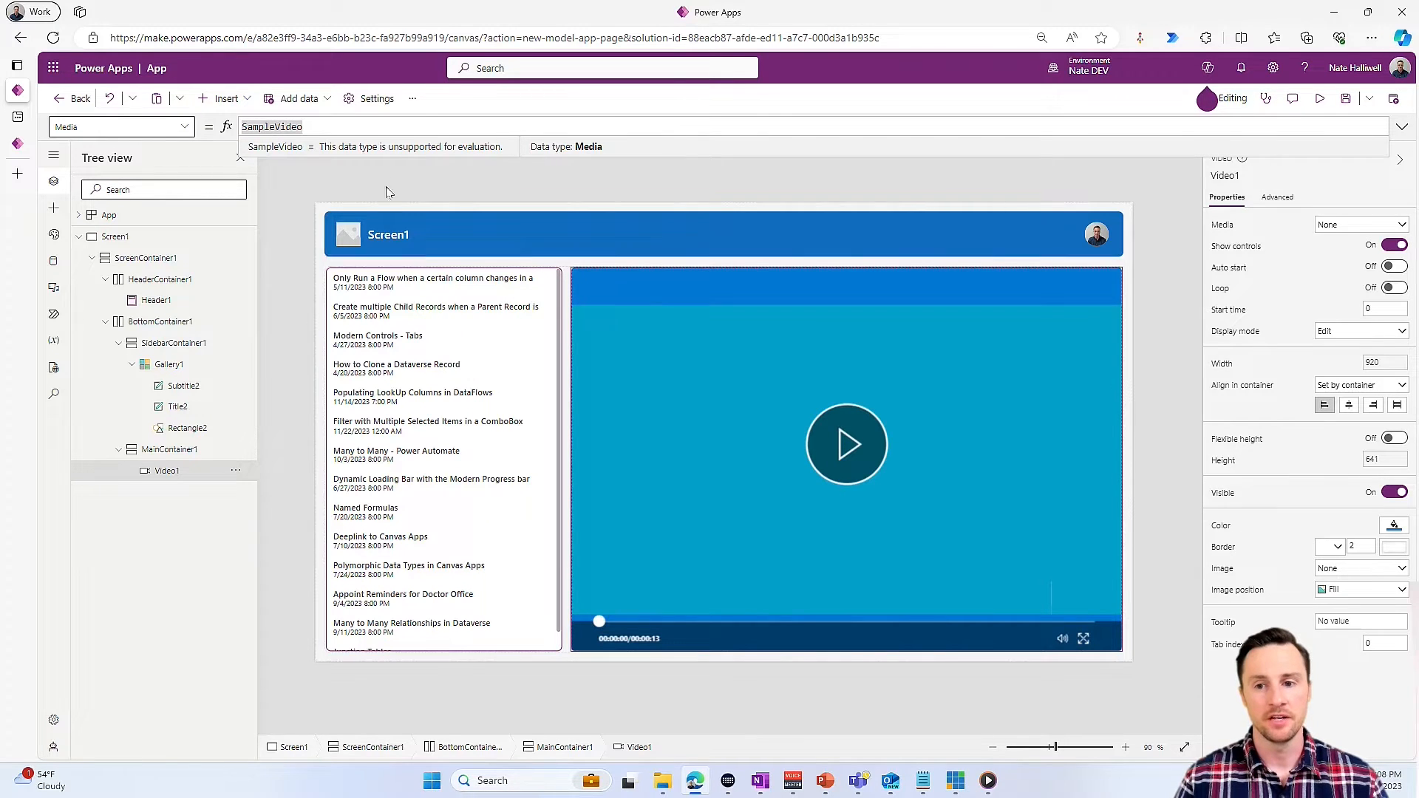
- Set the video control's Media property to Gallery1.Selected.'Video Link'
text(Gallery)
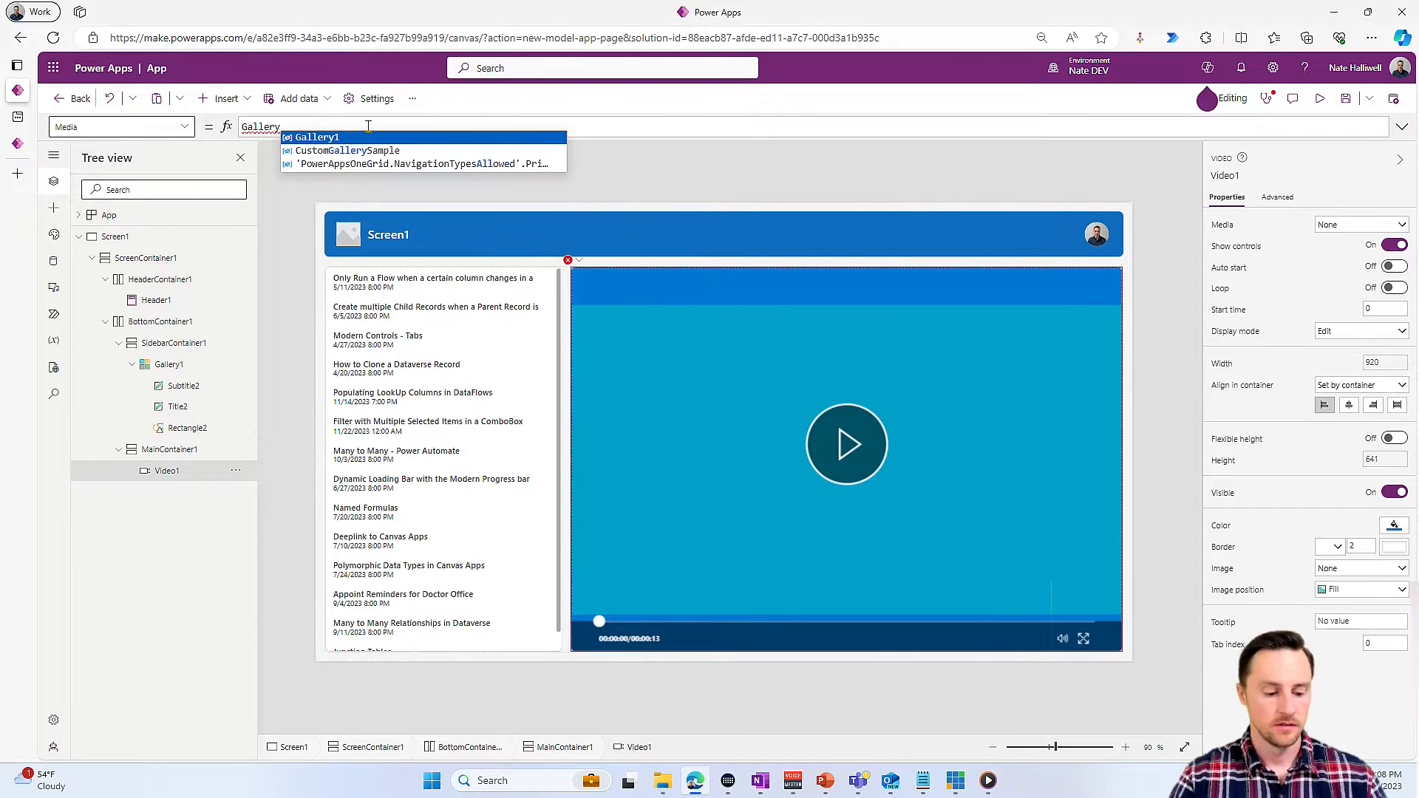
text(1.S)
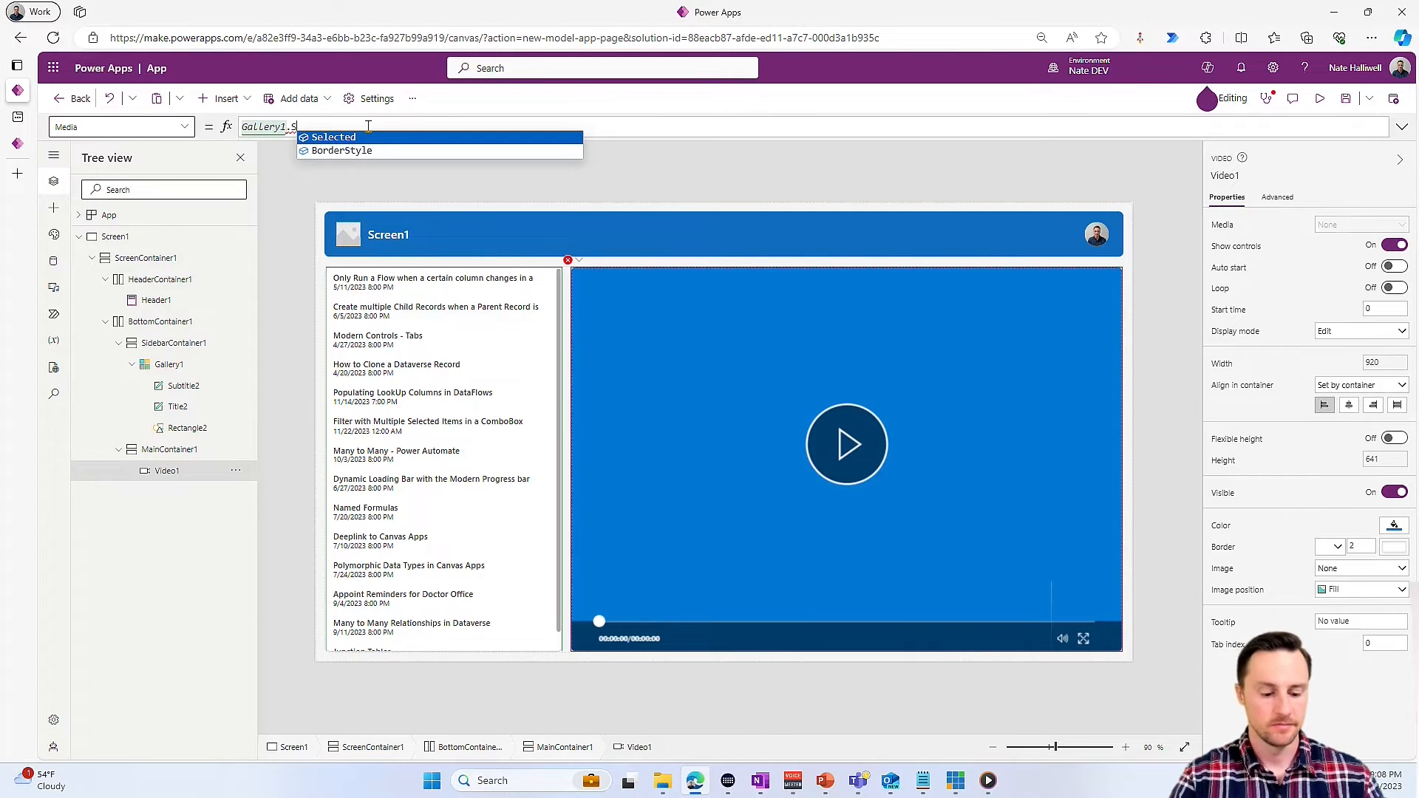
text(electred)
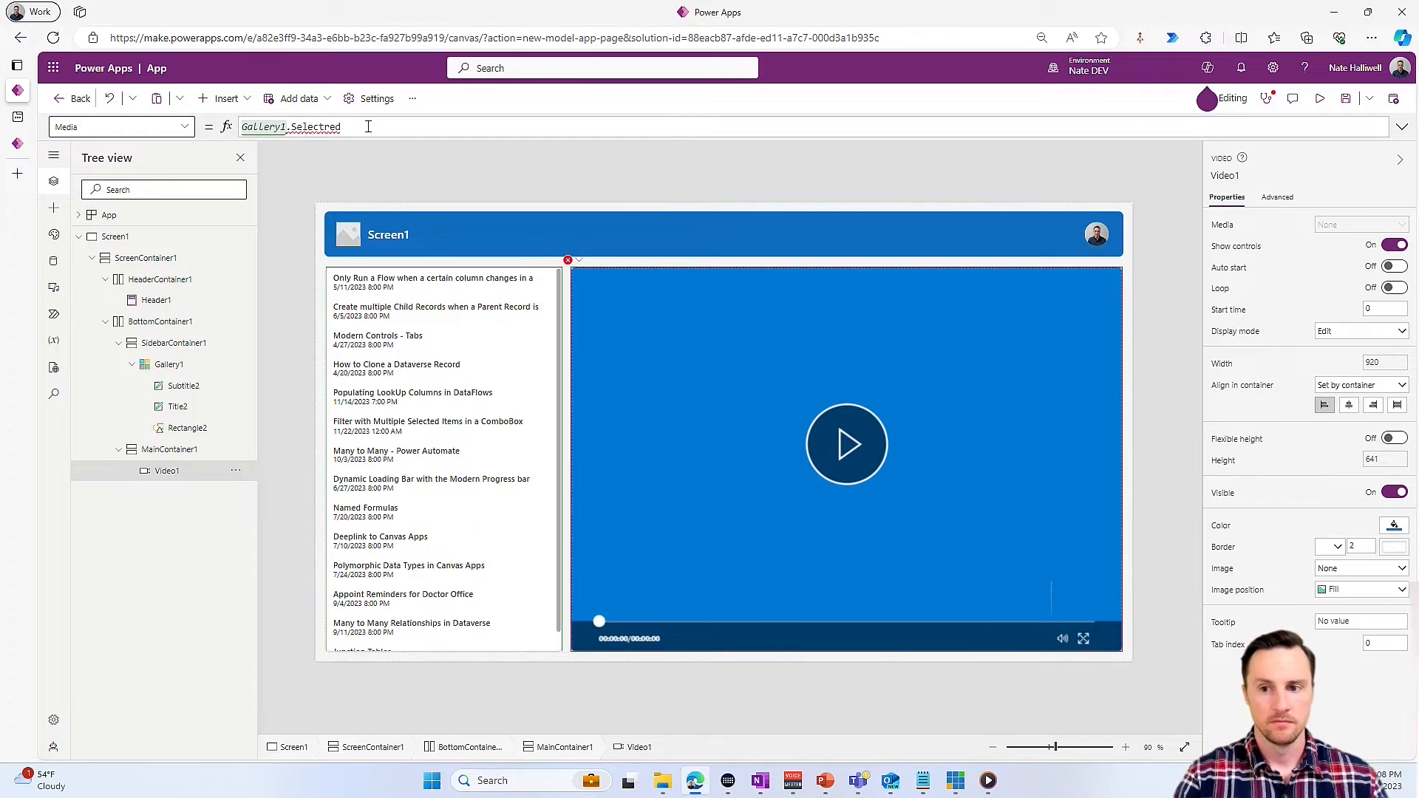
key(BackSpace)
key(BackSpace)
key(BackSpace)
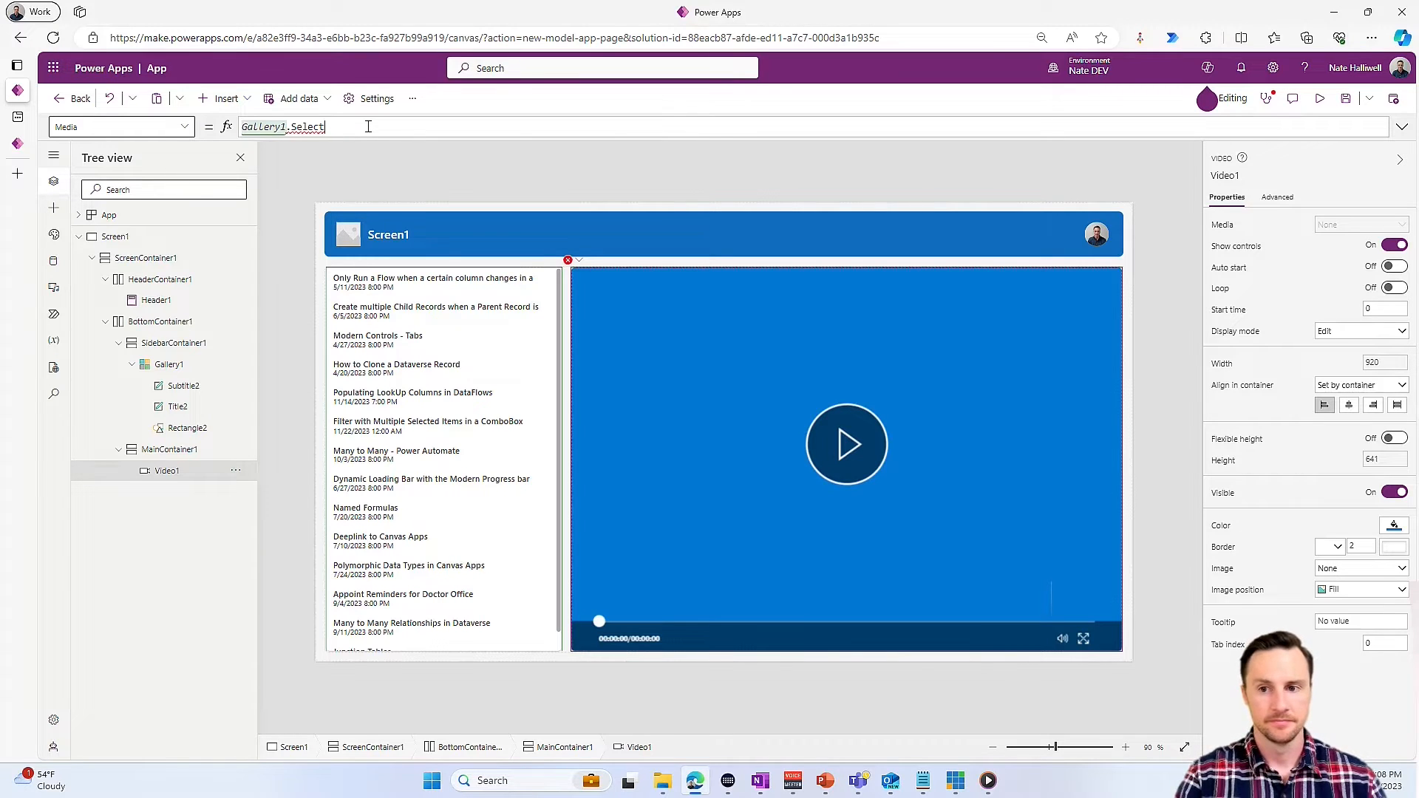
text(ed.)
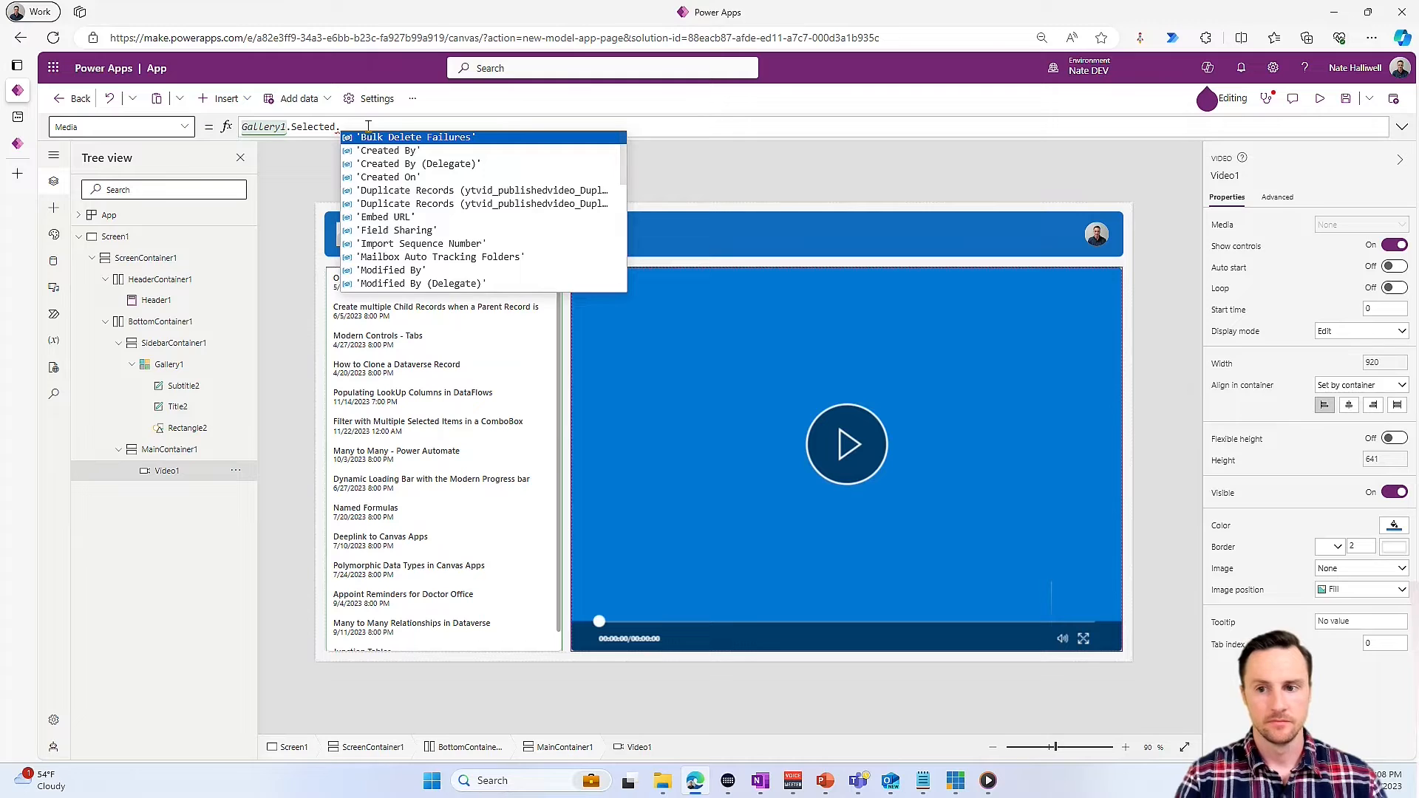
text(li)
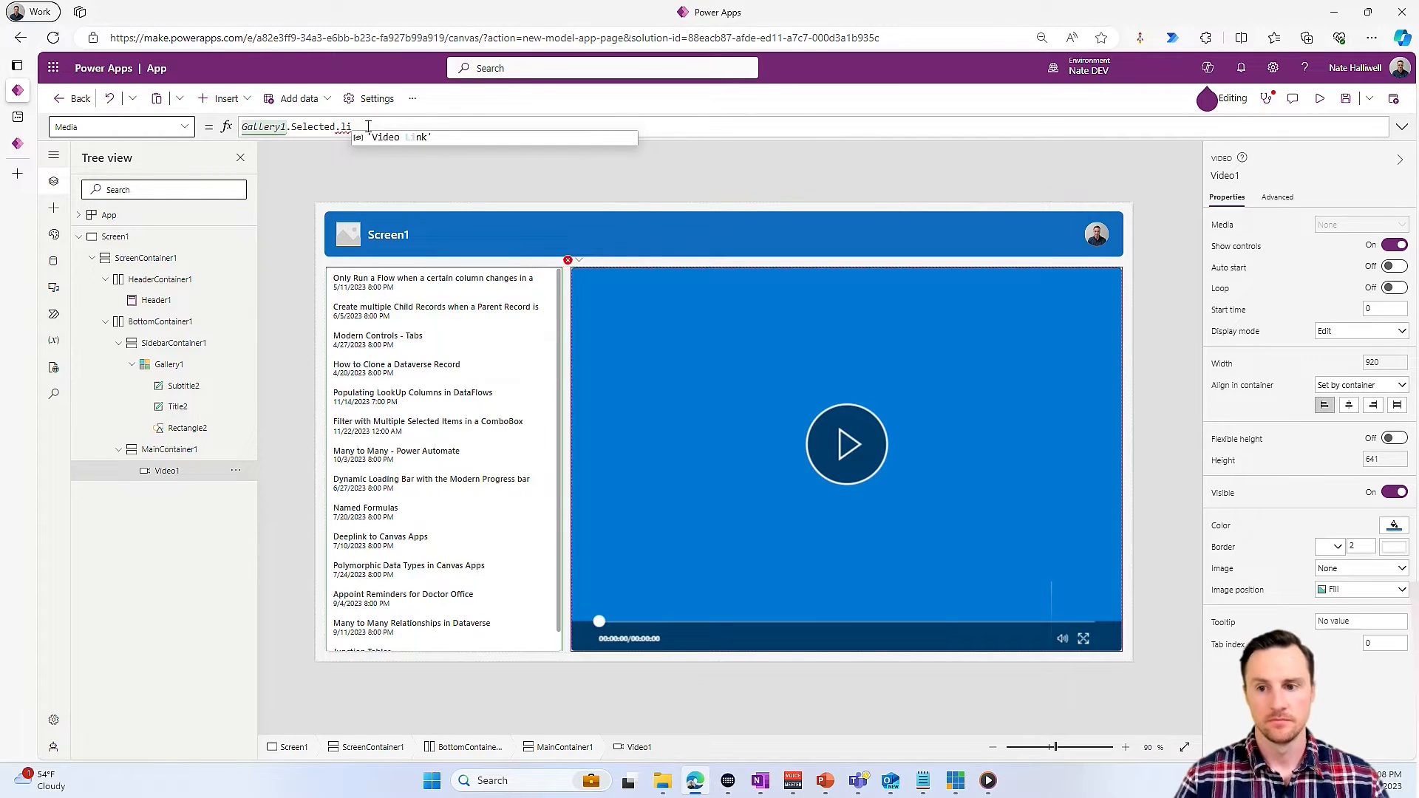
click(402, 140)
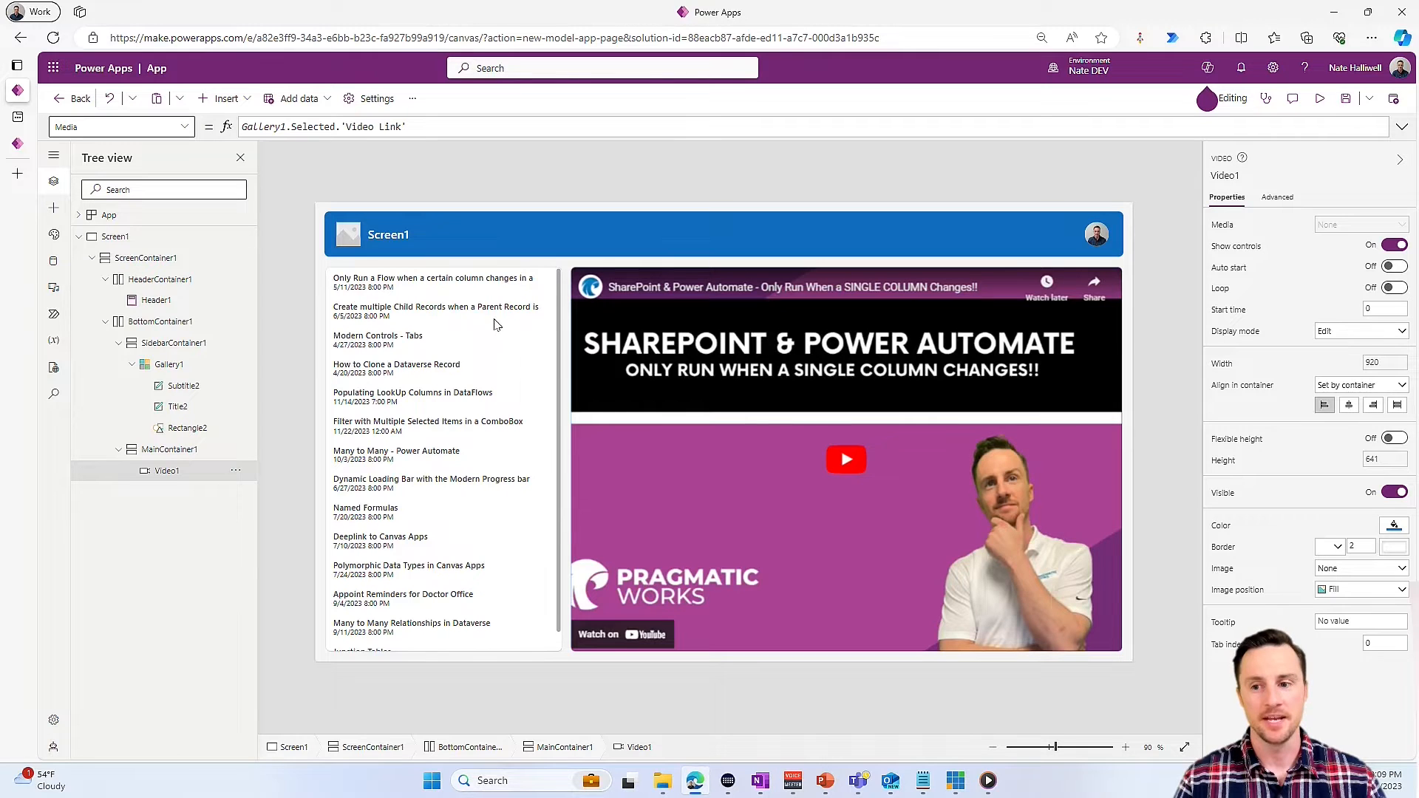
- Test the video player by selecting the second and third videos in the gallery
alt+click(456, 318)
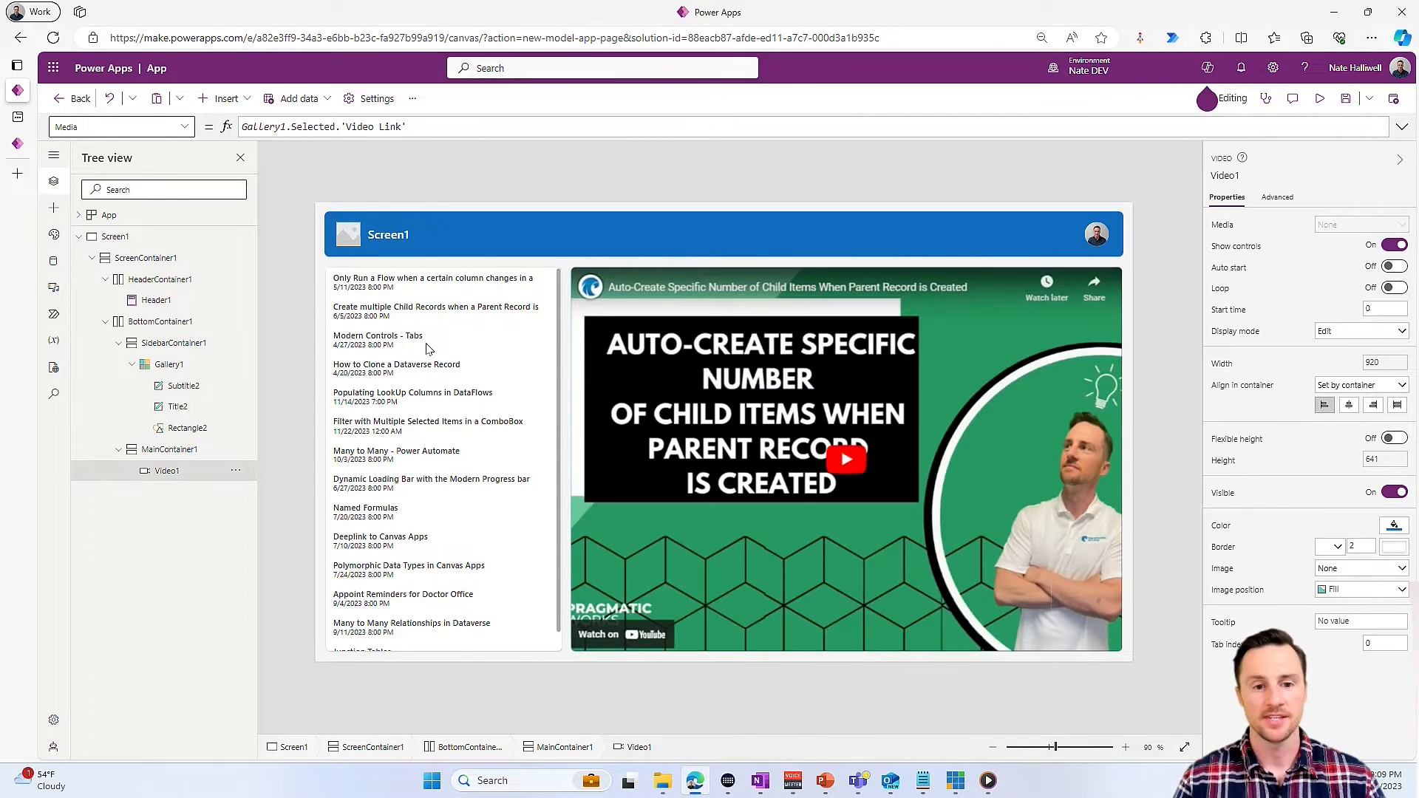
alt+click(427, 340)
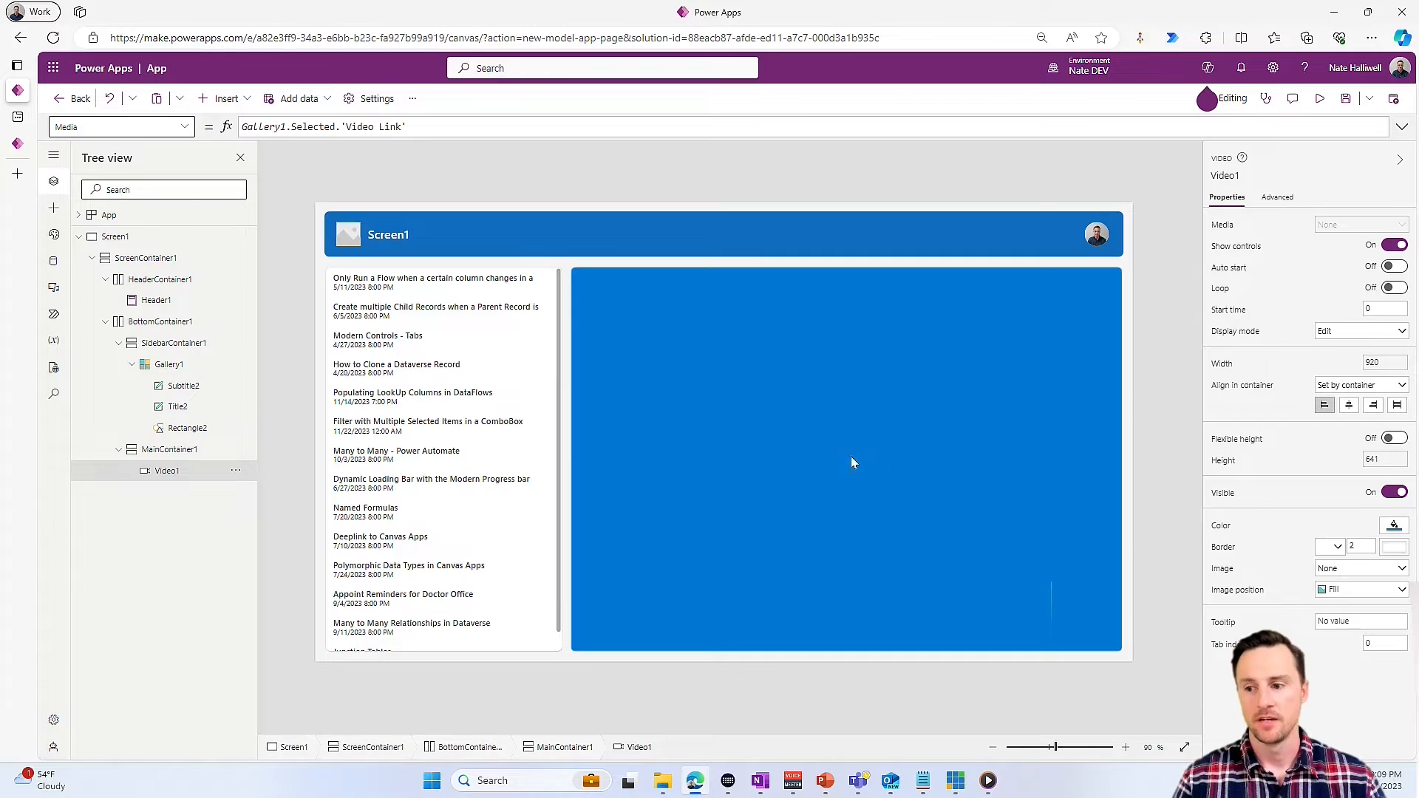
- Insert a modern check box into the gallery template and move it to the row's upper-left corner at X 0, Y 2
click(358, 286)
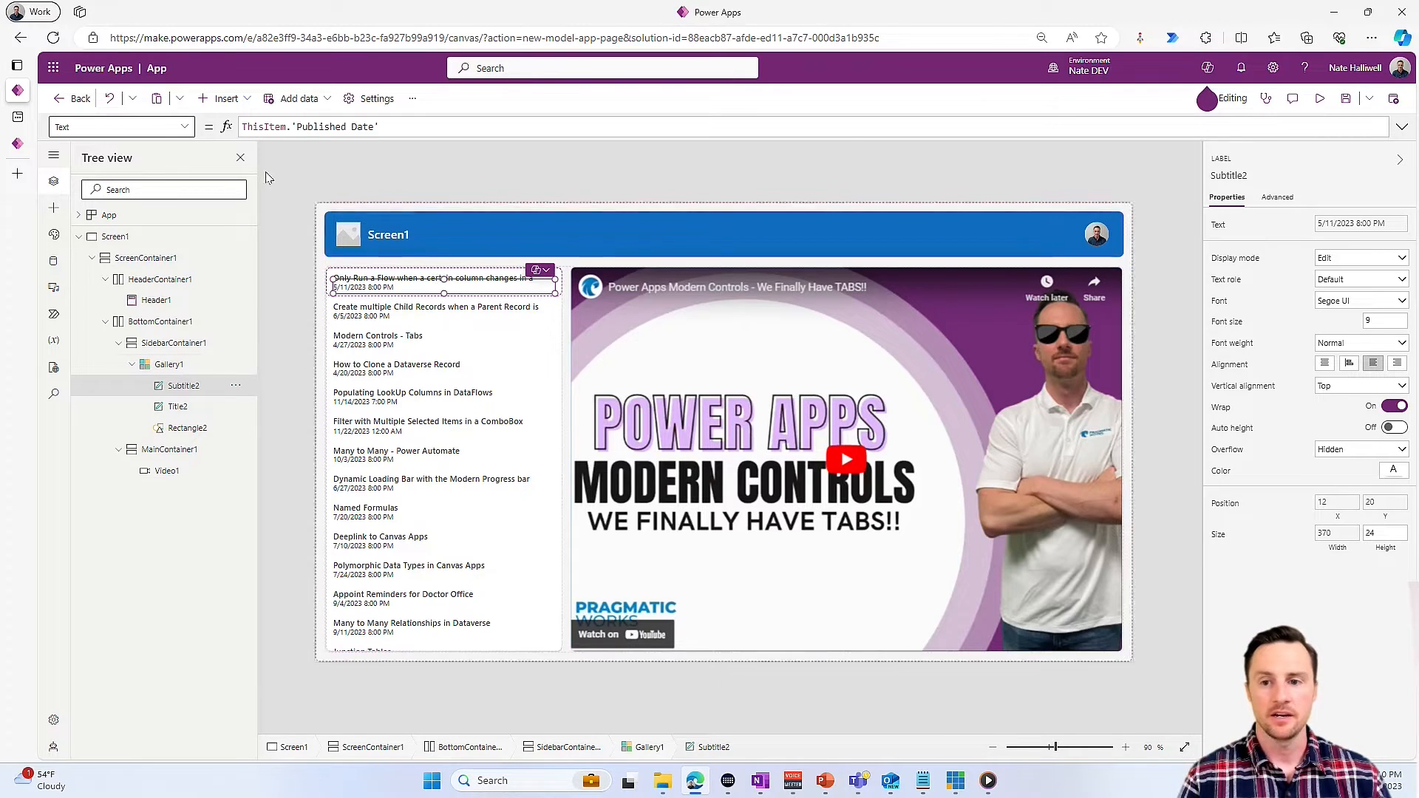
click(222, 98)
click(277, 155)
text(check)
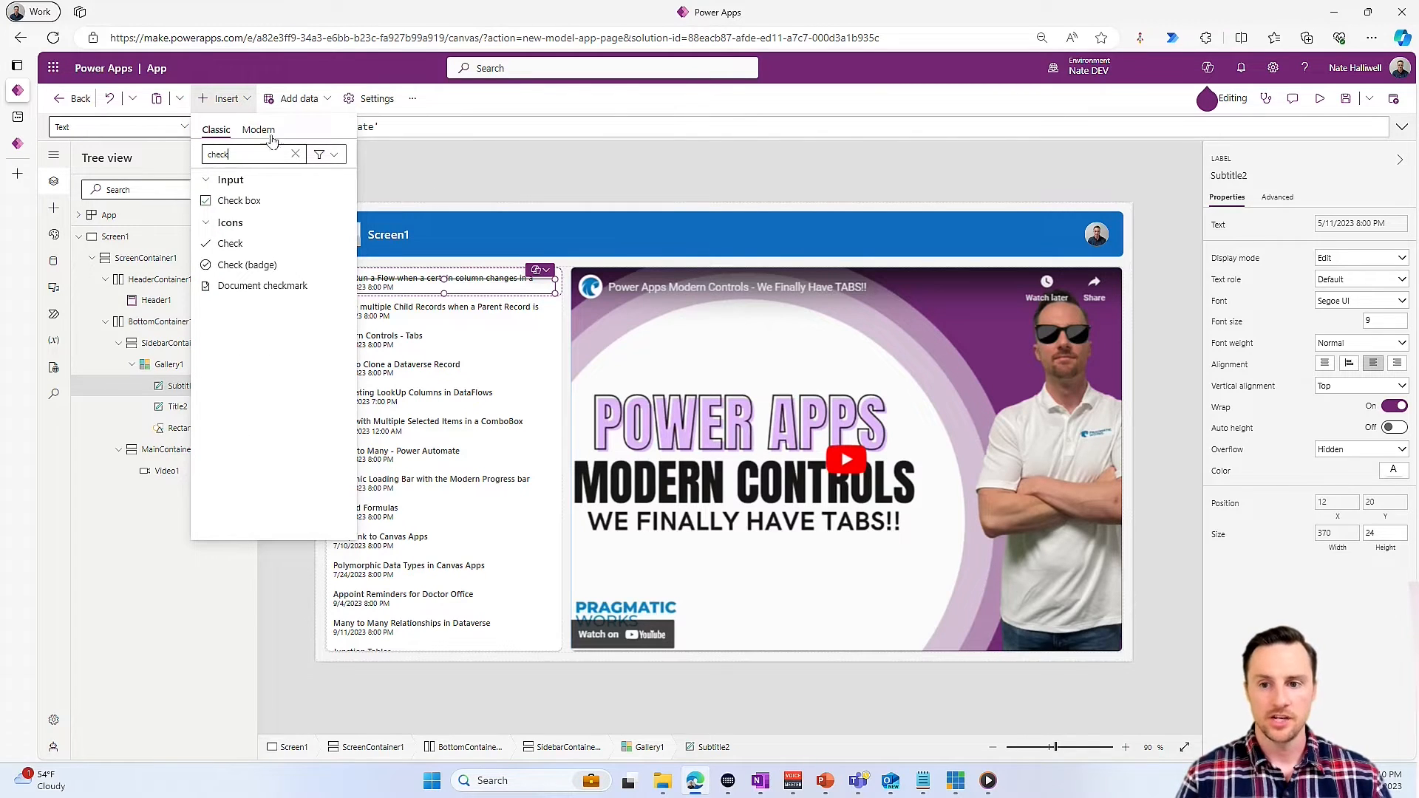
click(260, 130)
click(238, 201)
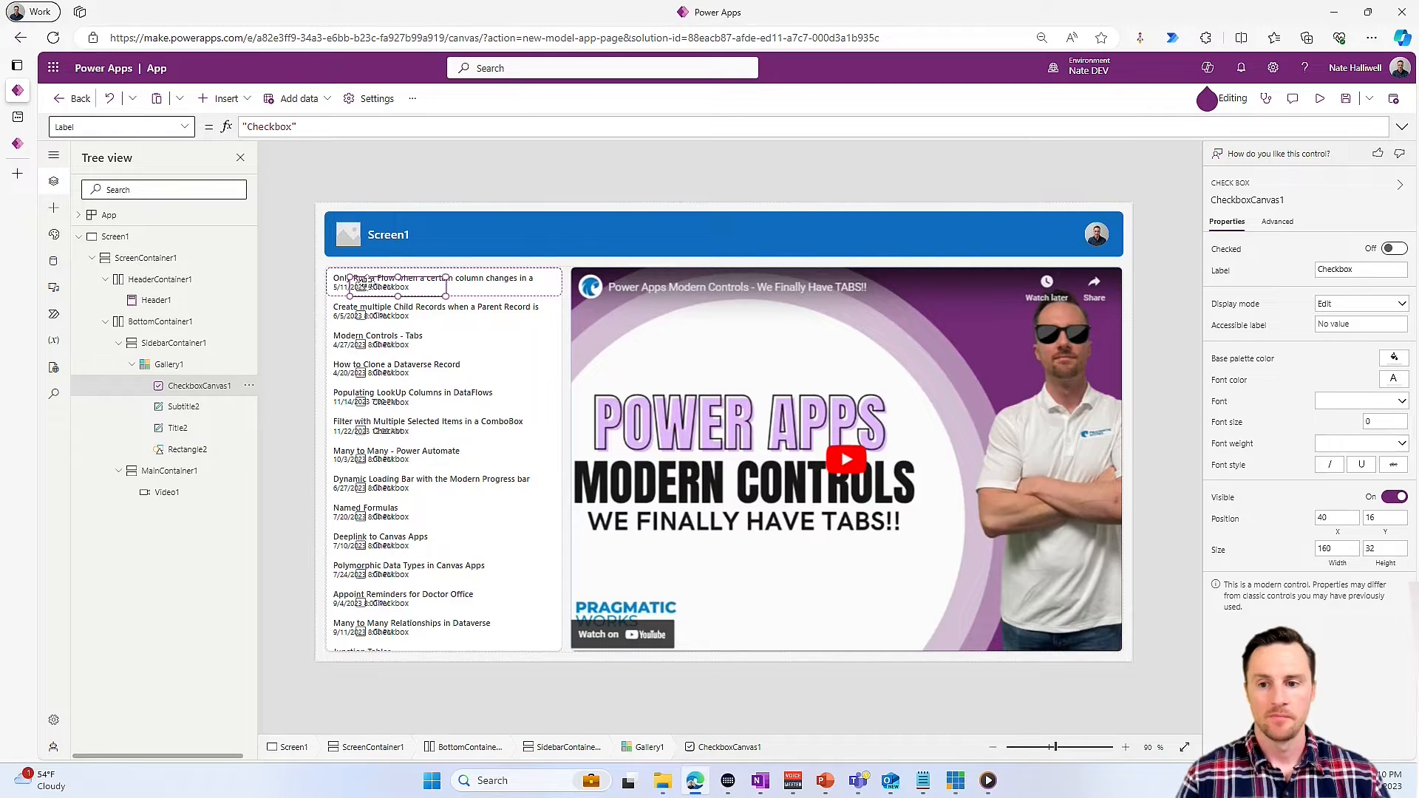
drag(364, 286, 340, 277)
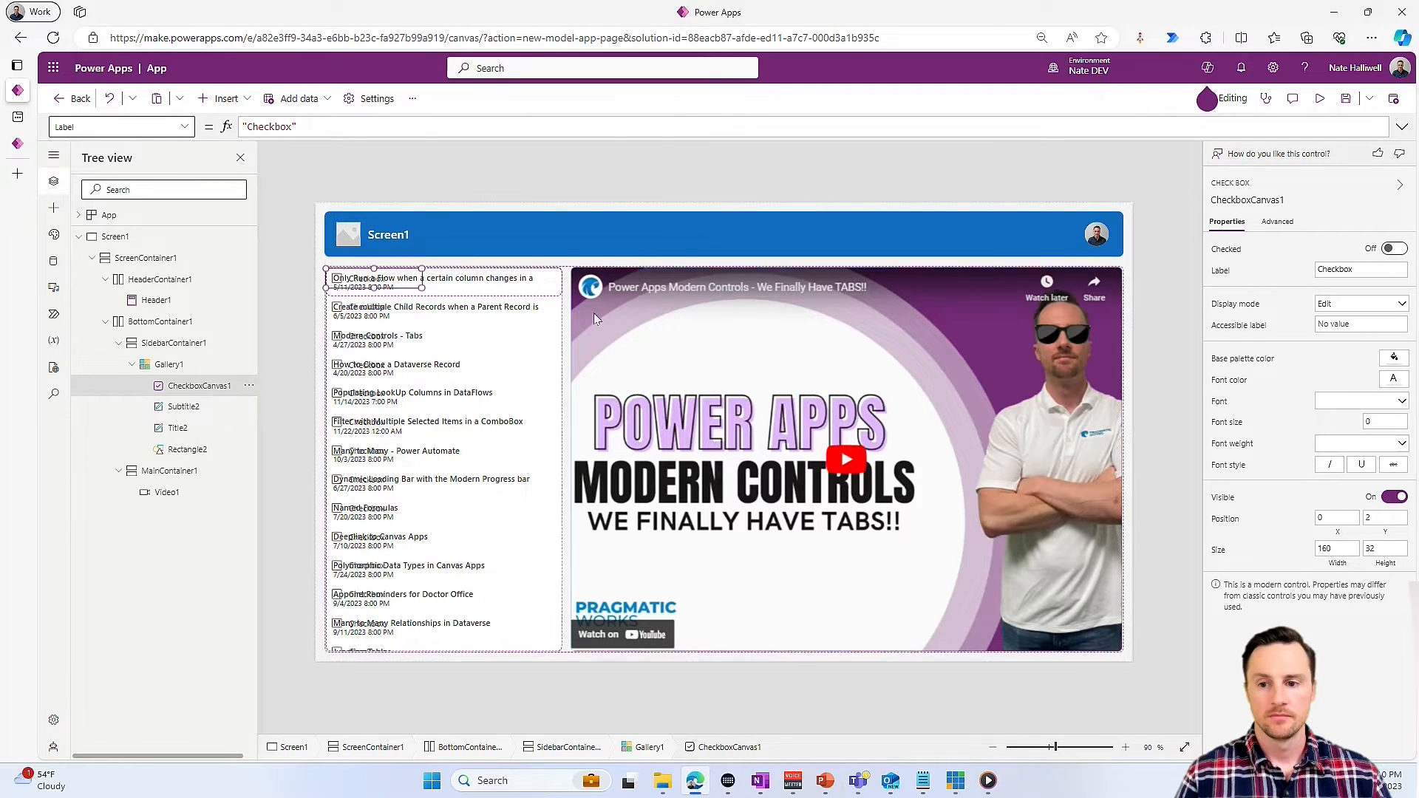
- Copy the gallery title label's Text formula and delete the title label
click(530, 283)
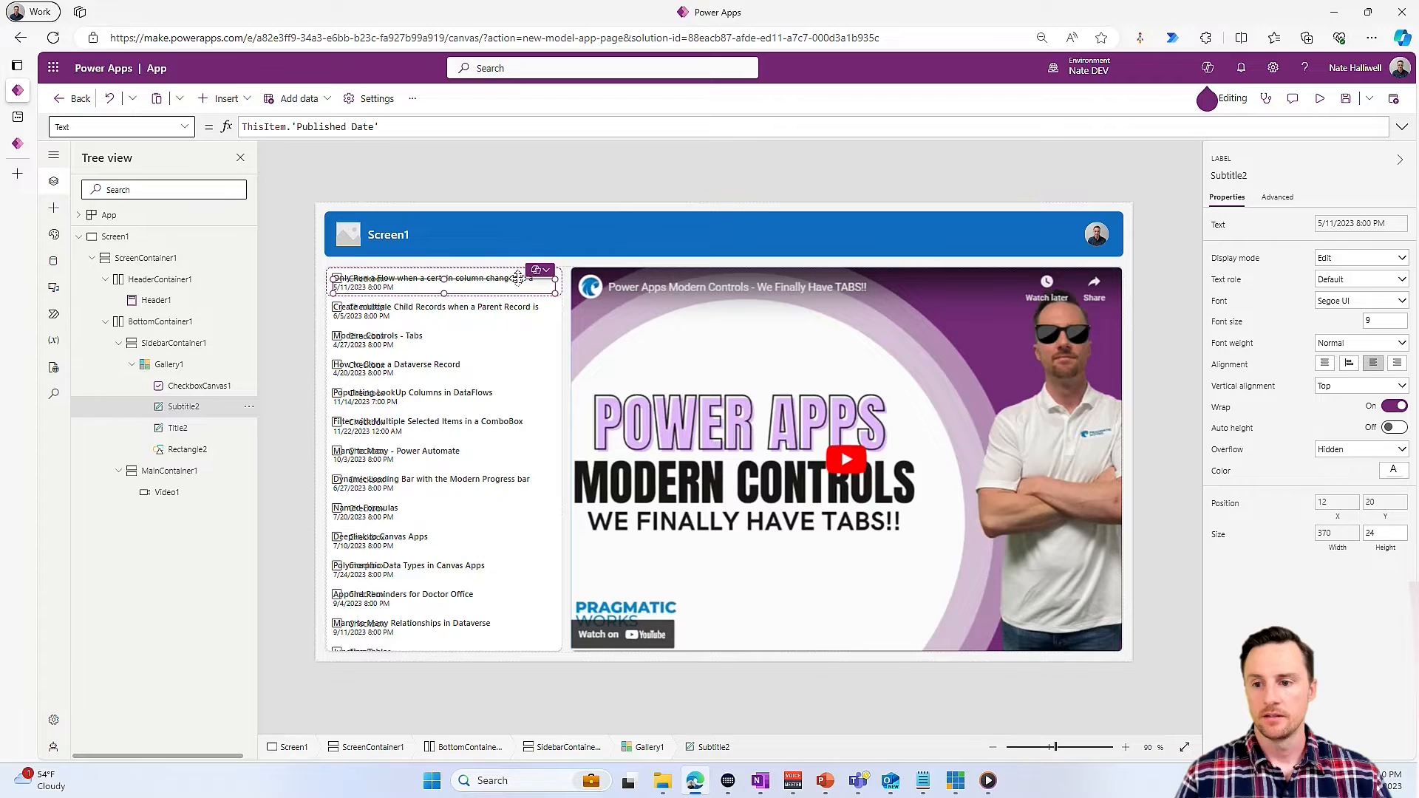
click(505, 277)
drag(460, 127, 226, 127)
key(ctrl+c)
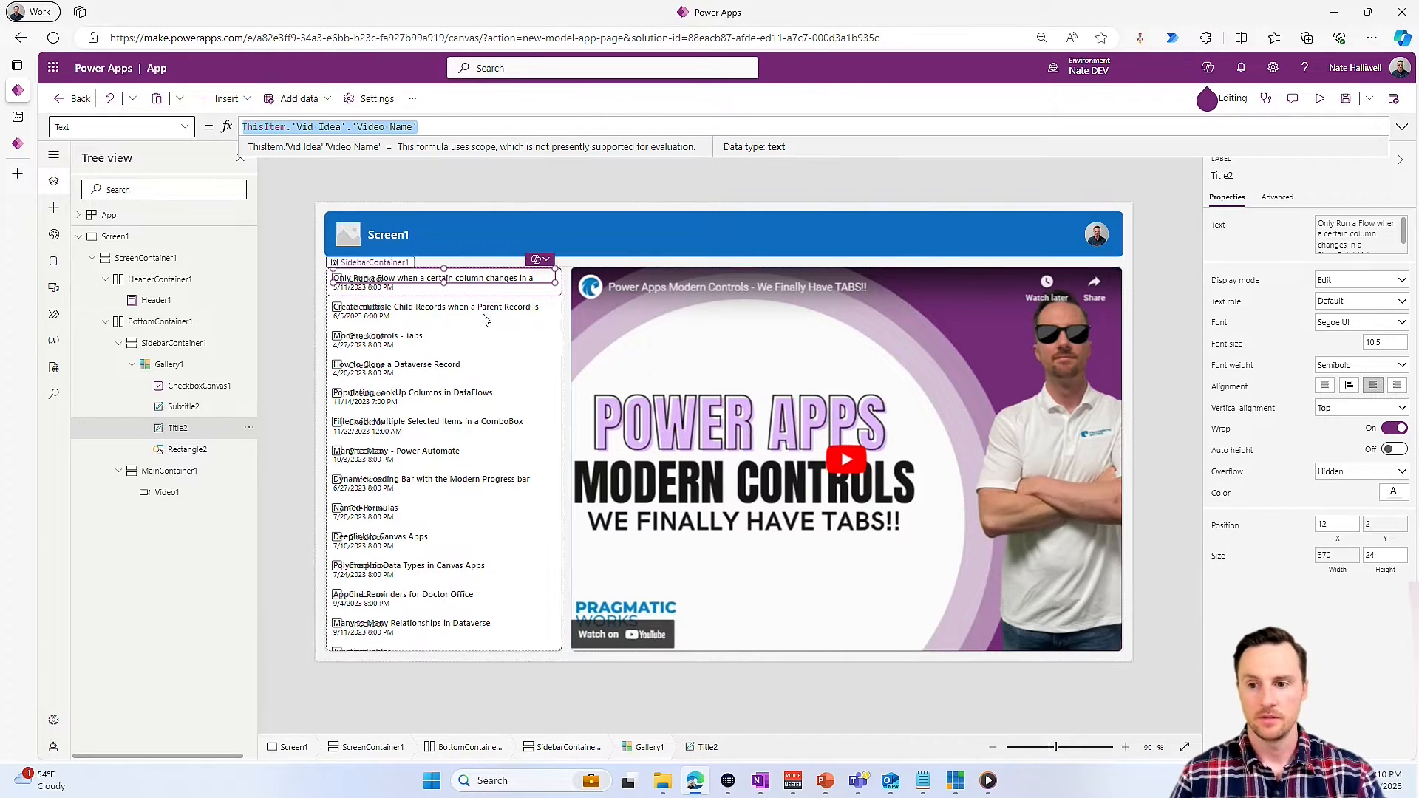
click(503, 277)
key(Delete)
- Set the check box's label to ThisItem.'Vid Idea'.'Video Name', widened to 394, and open the flagged formula error for editing
click(384, 282)
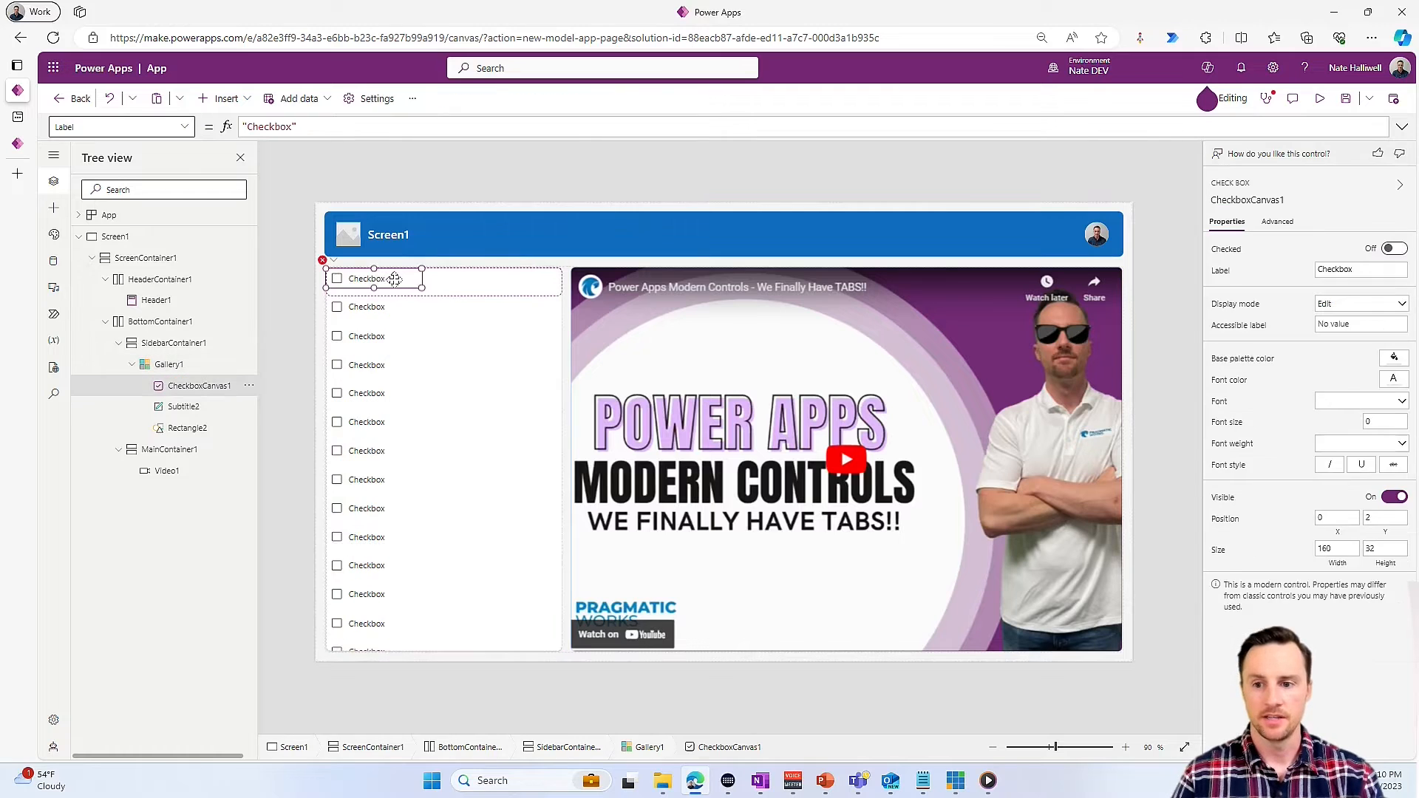
click(345, 127)
key(ctrl+a)
key(ctrl+v)
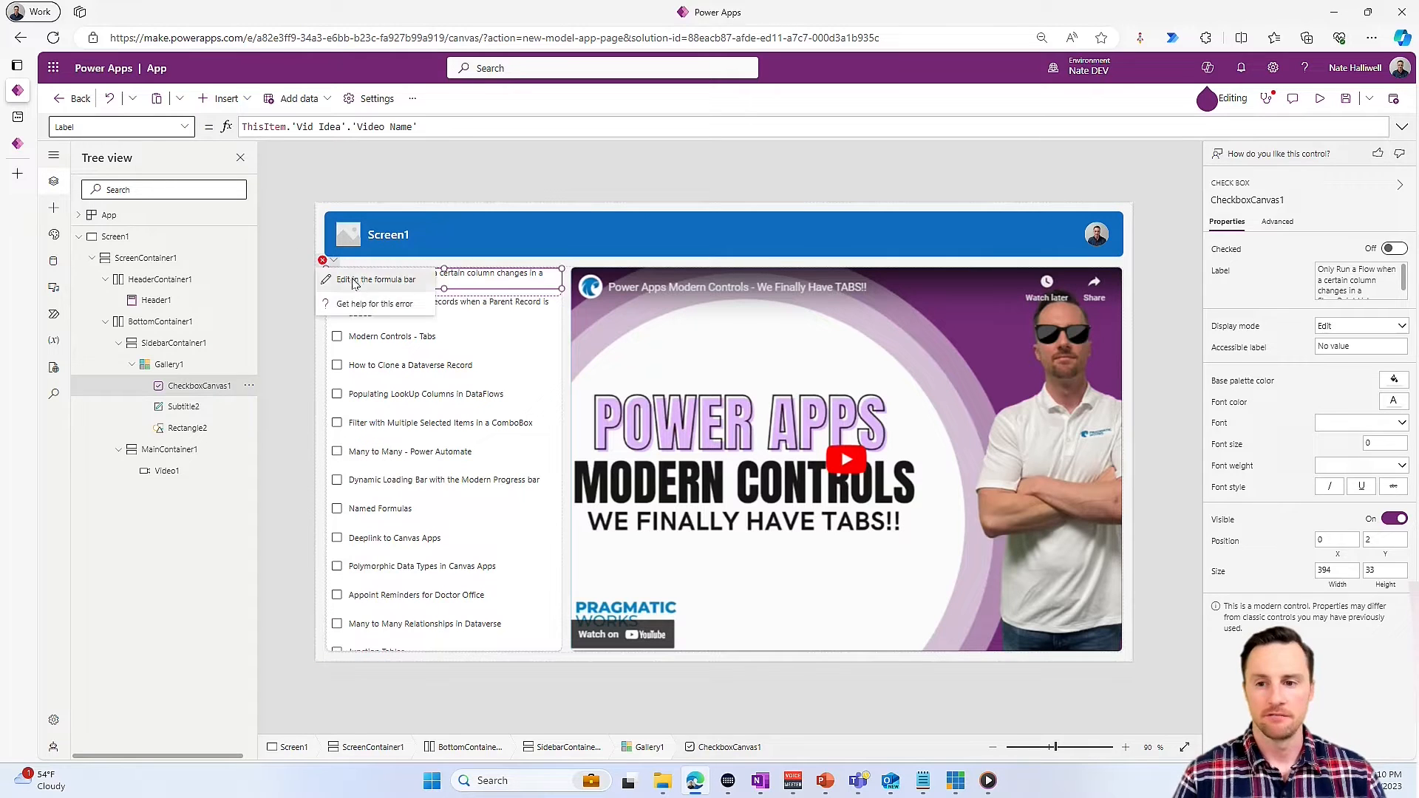
click(356, 280)
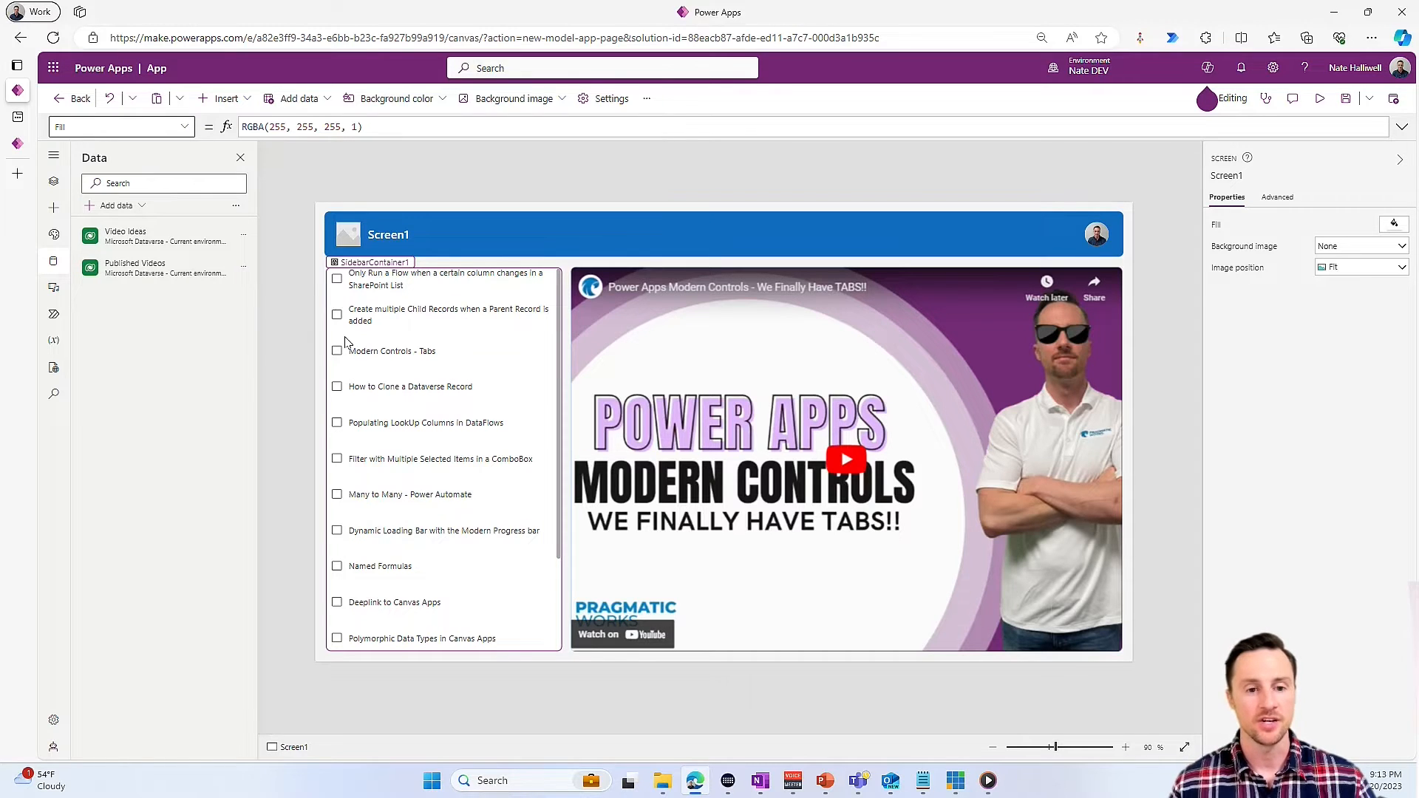
- Enable multiple screens for the custom page in its display settings
click(612, 103)
click(436, 307)
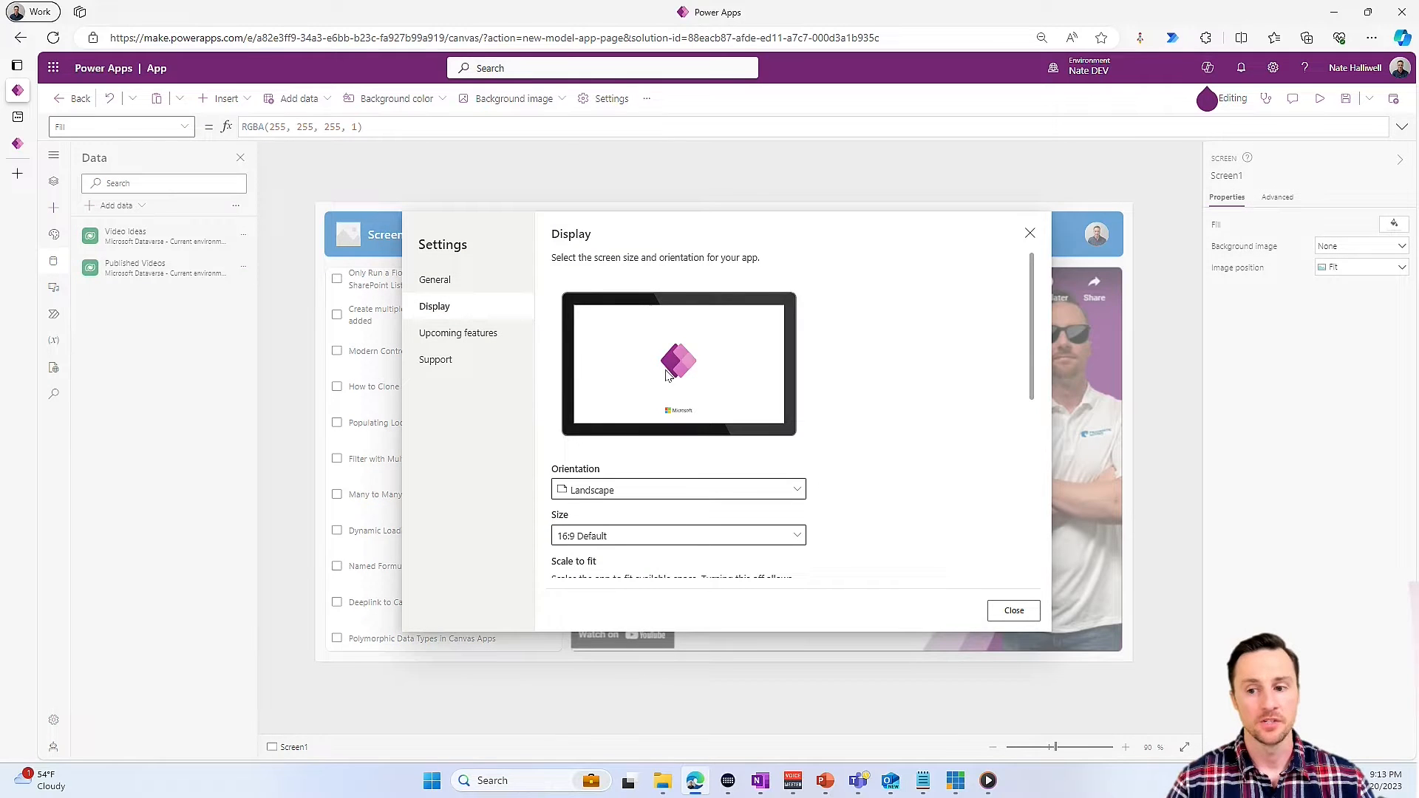
scroll(743, 386, down, 5)
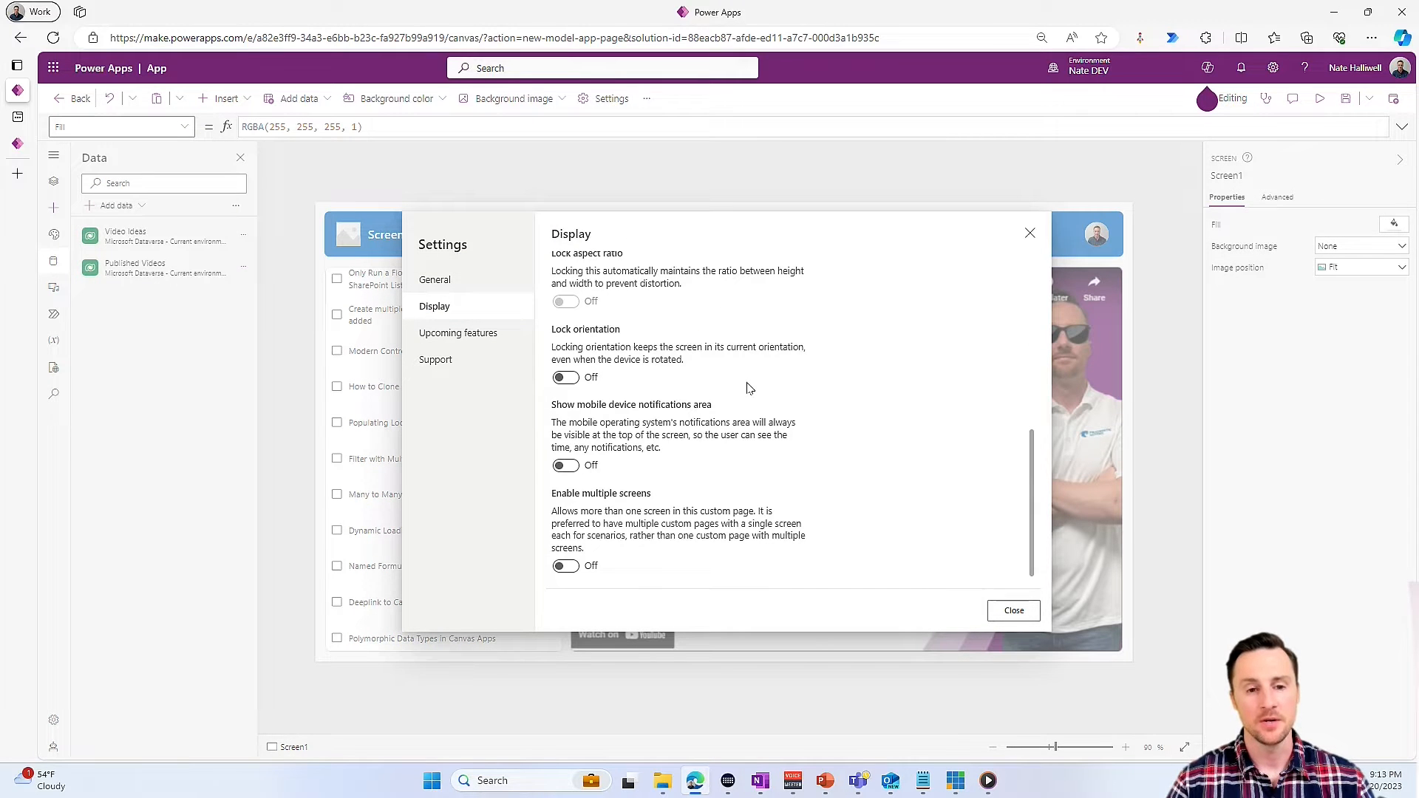
click(566, 567)
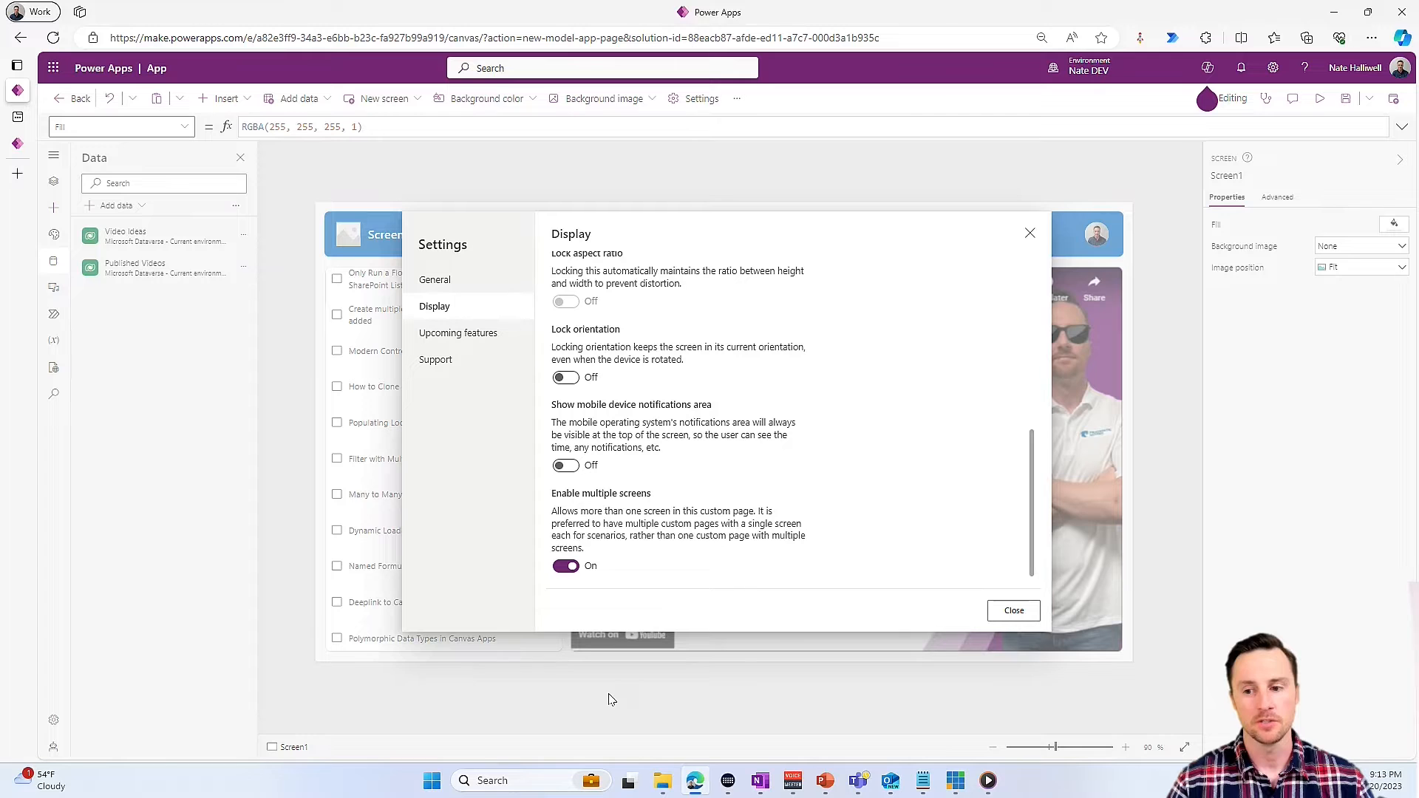
click(1014, 609)
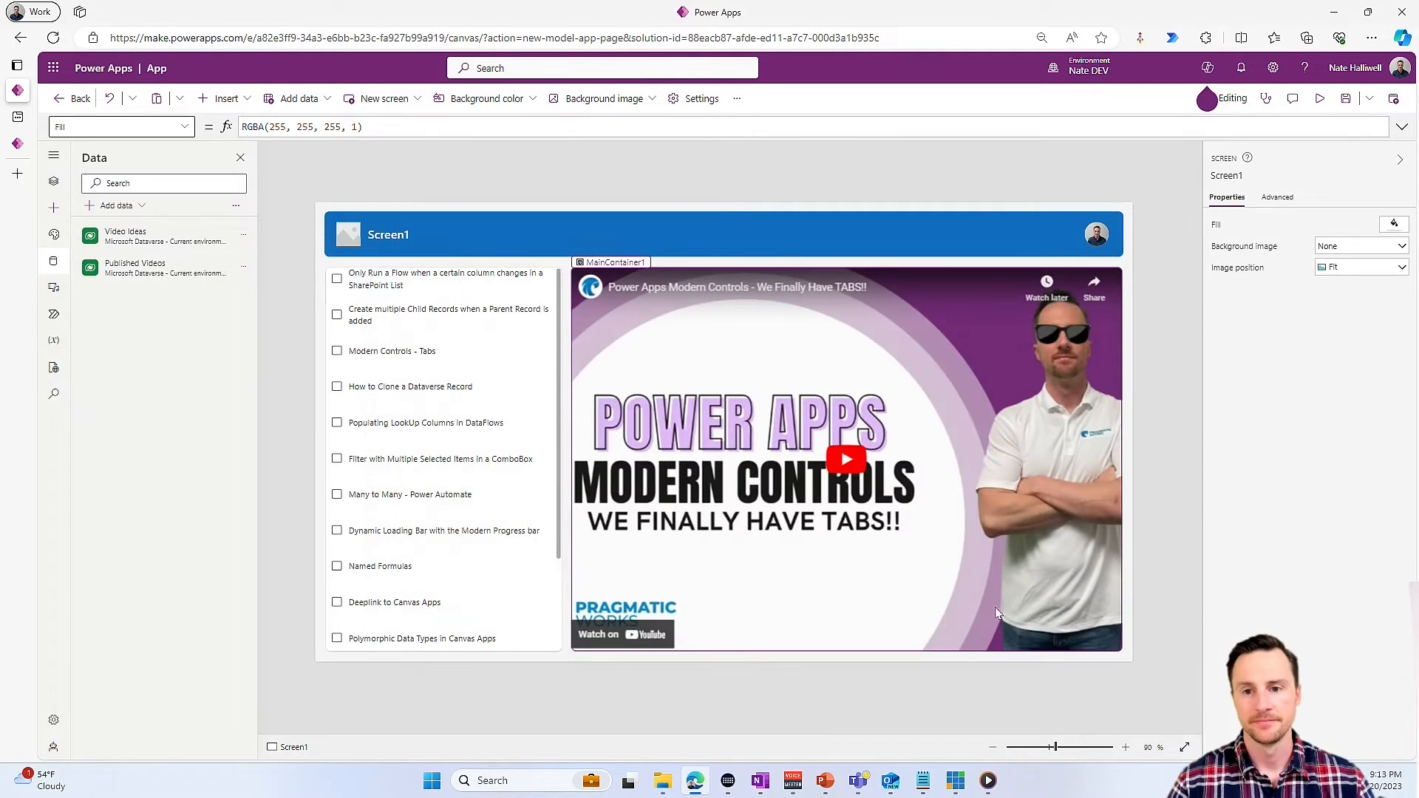
- Add a second screen to the custom page using the Sidebar layout
click(63, 185)
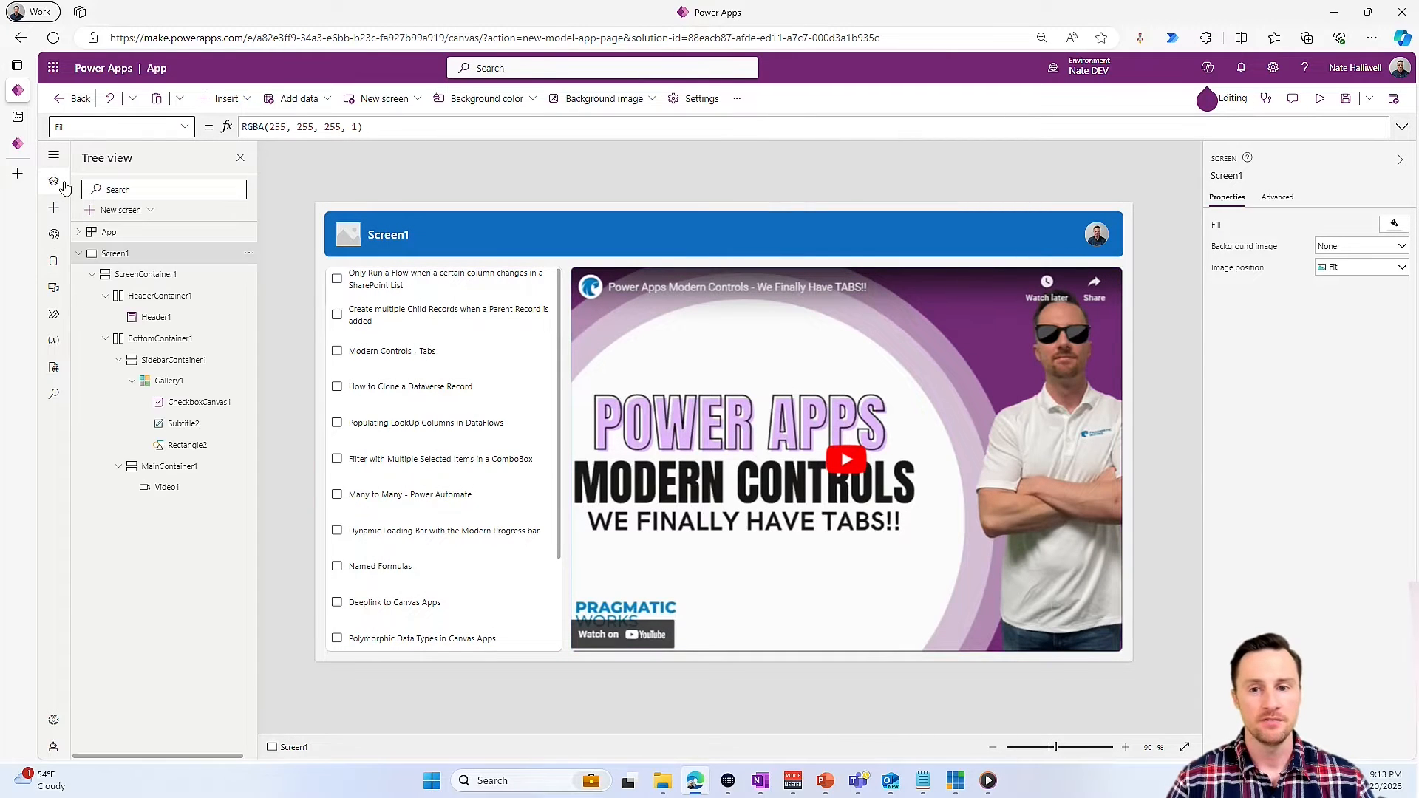
click(120, 210)
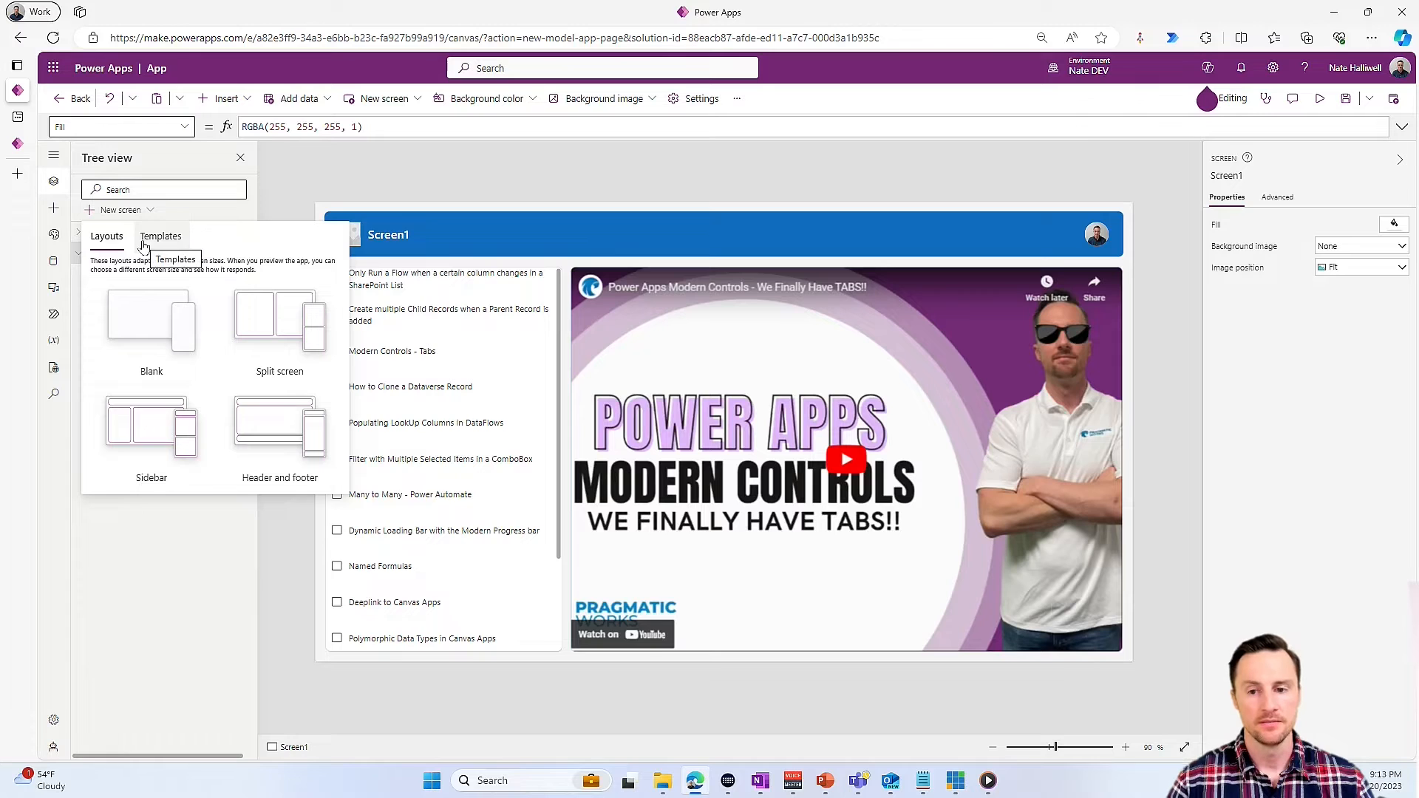
click(163, 443)
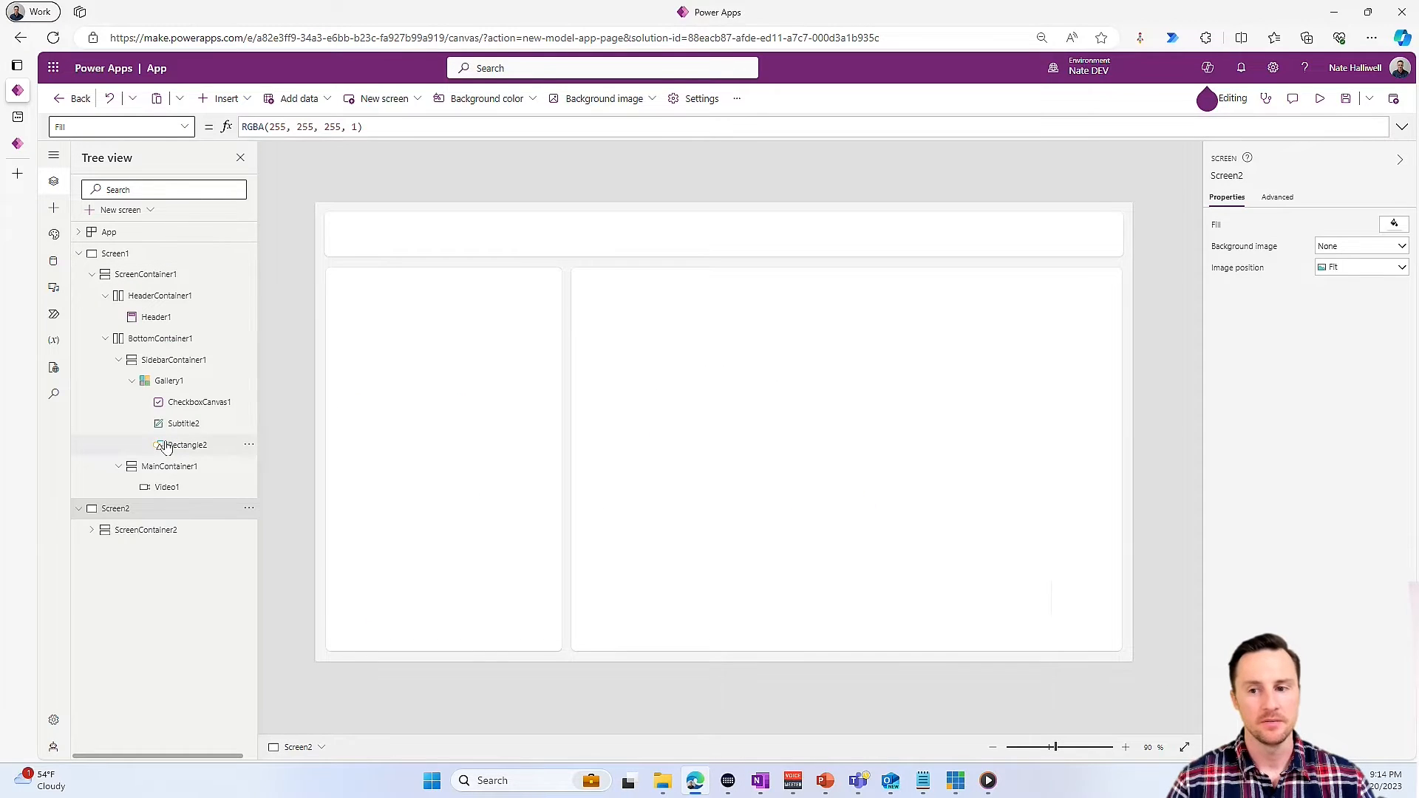
- Insert a modern header into the header container of Screen2 and return to the gallery on Screen1
click(449, 245)
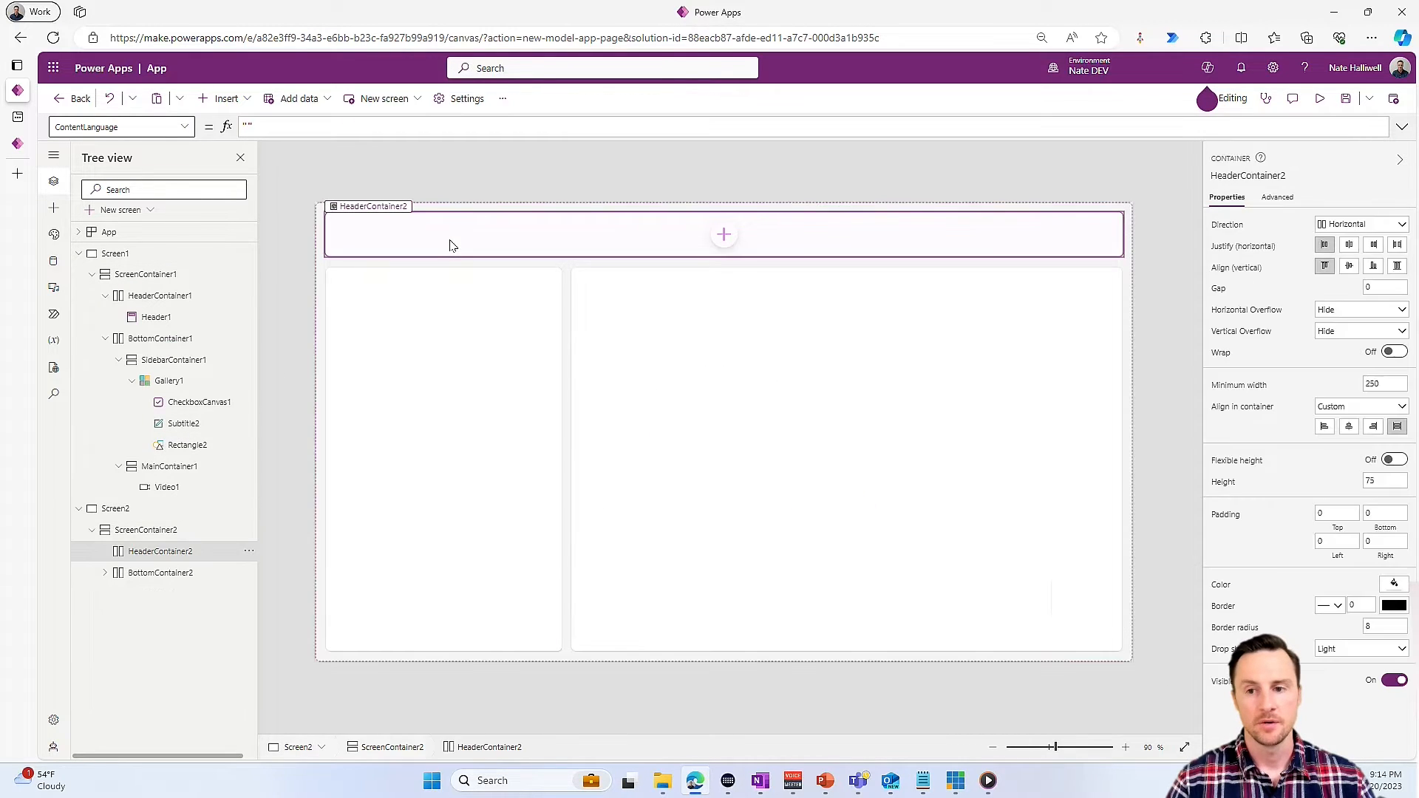
click(224, 99)
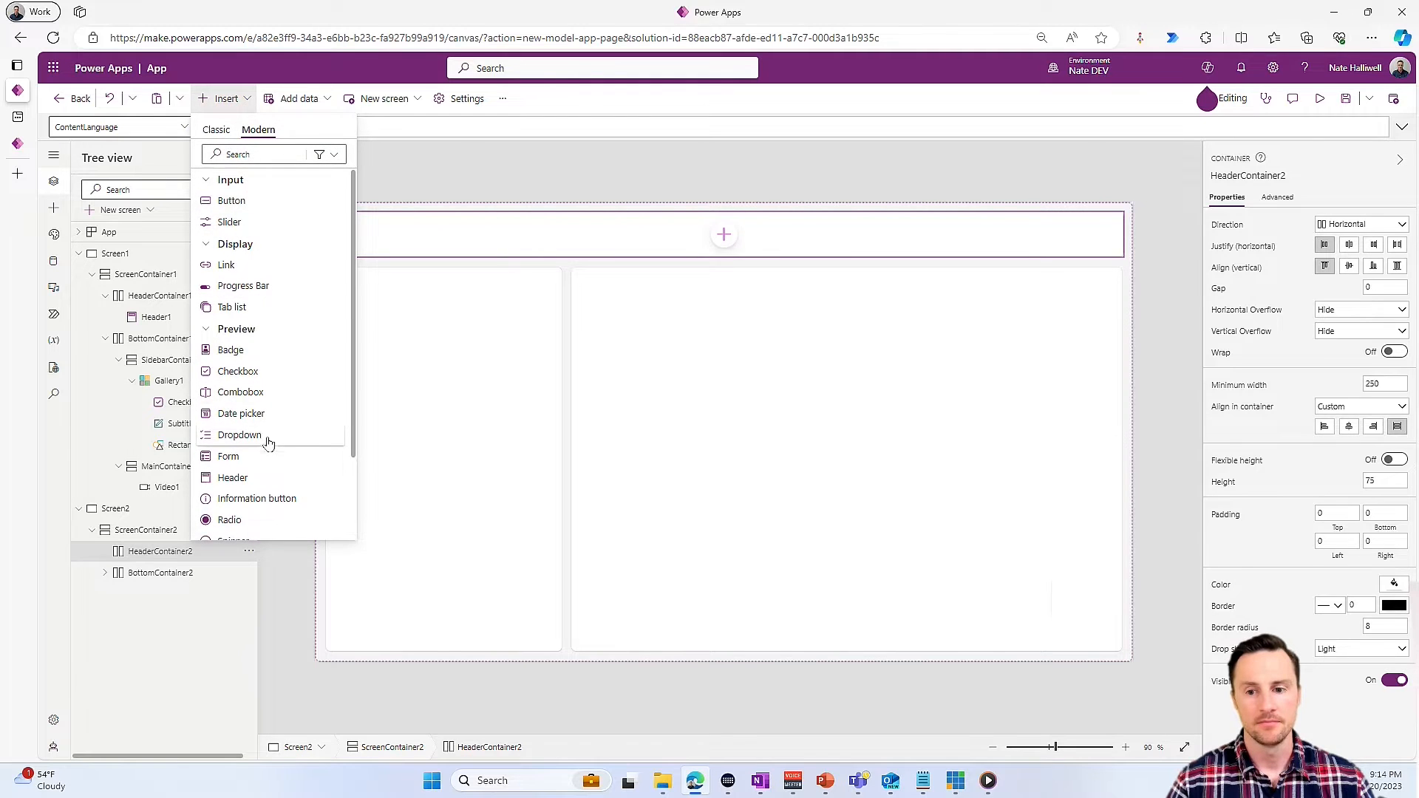
click(238, 380)
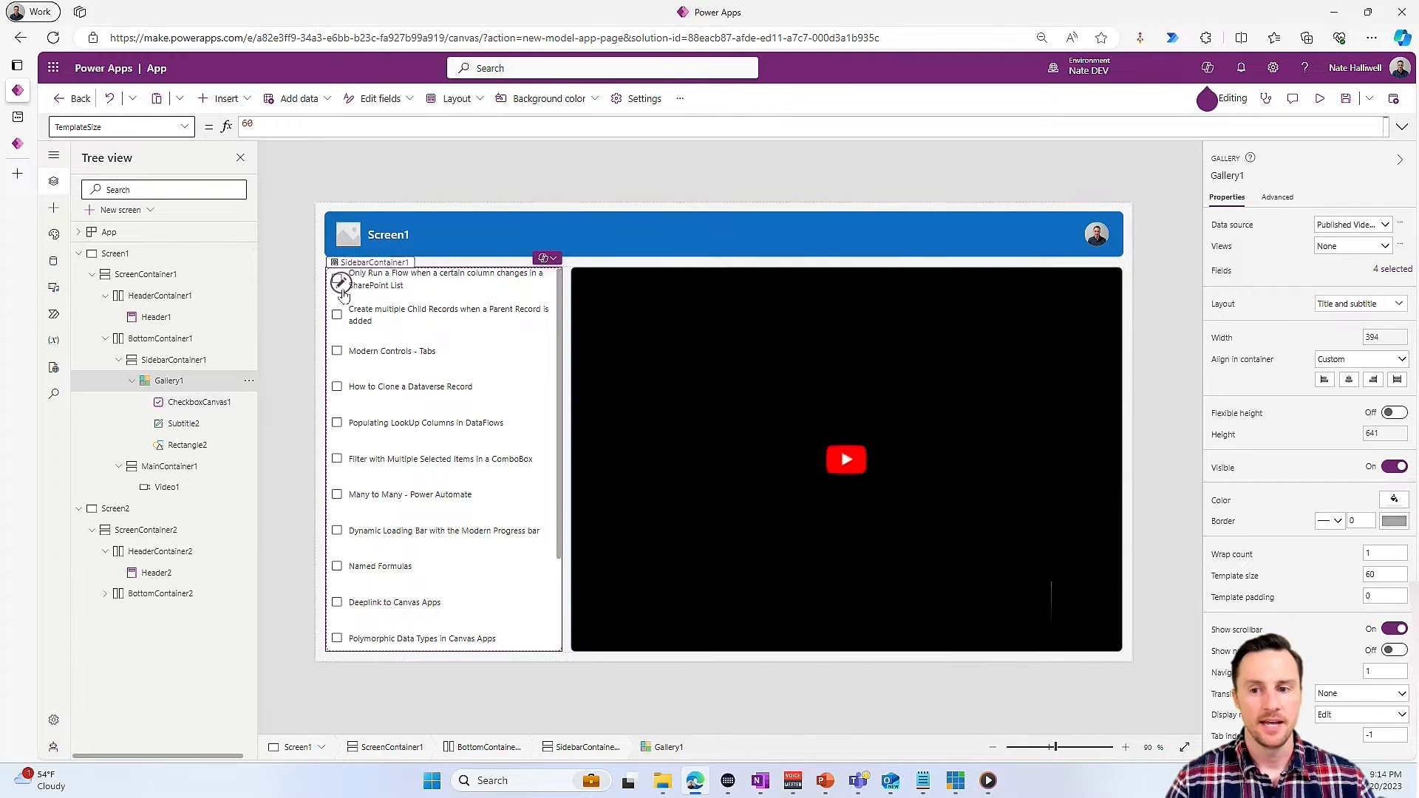
- Set the gallery check box's OnCheck formula to Collect(colVids,ThisItem)
click(338, 280)
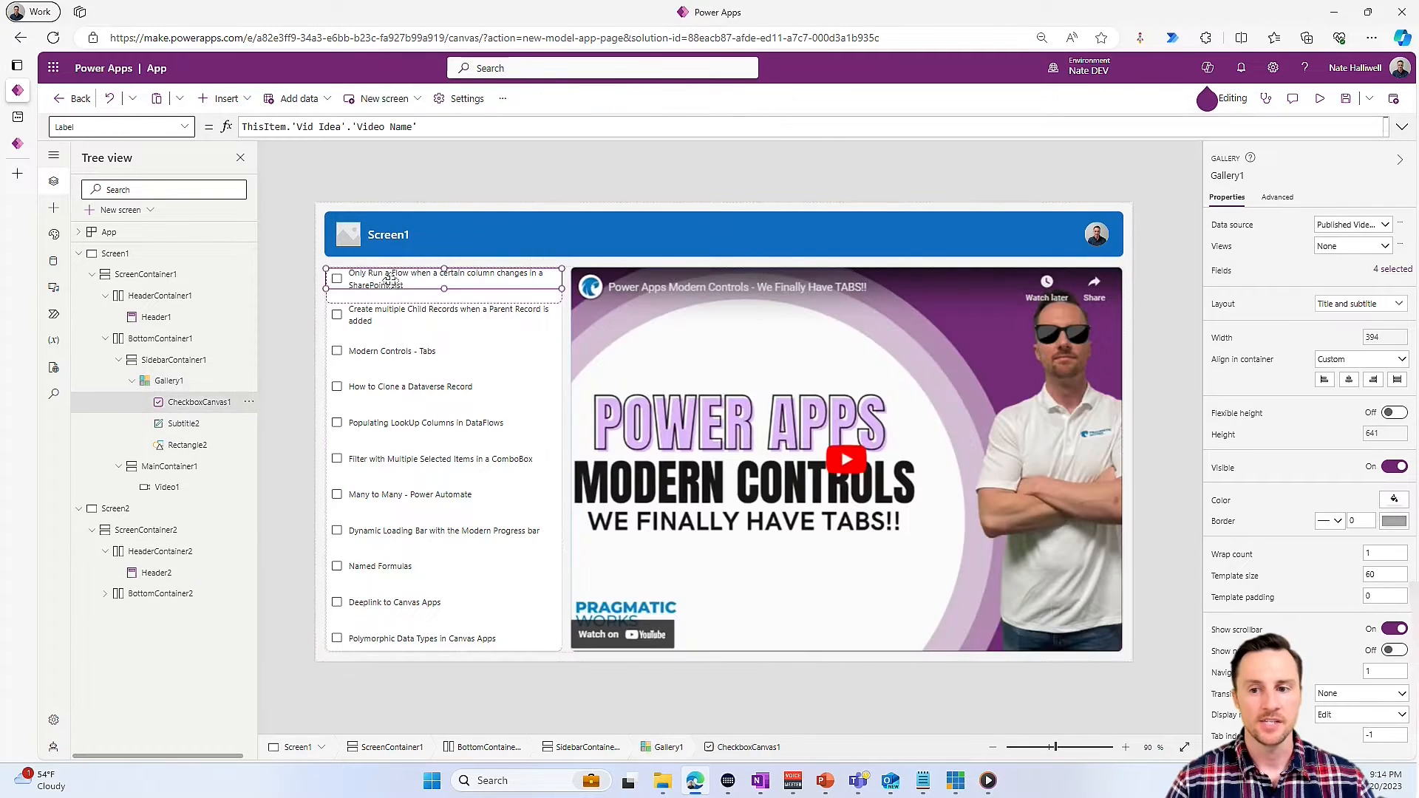
click(184, 127)
scroll(134, 193, down, 3)
click(126, 248)
double_click(348, 124)
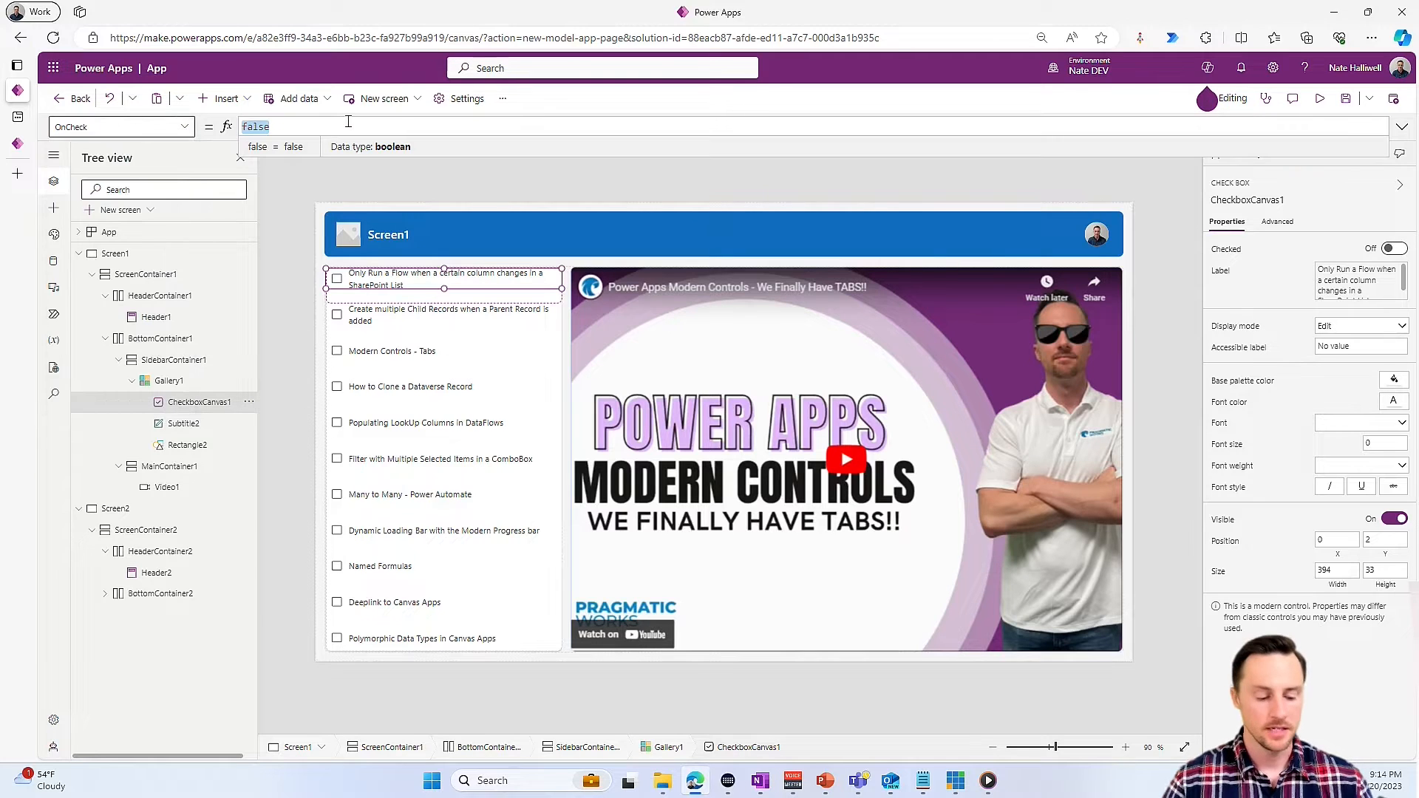
text(Collect)
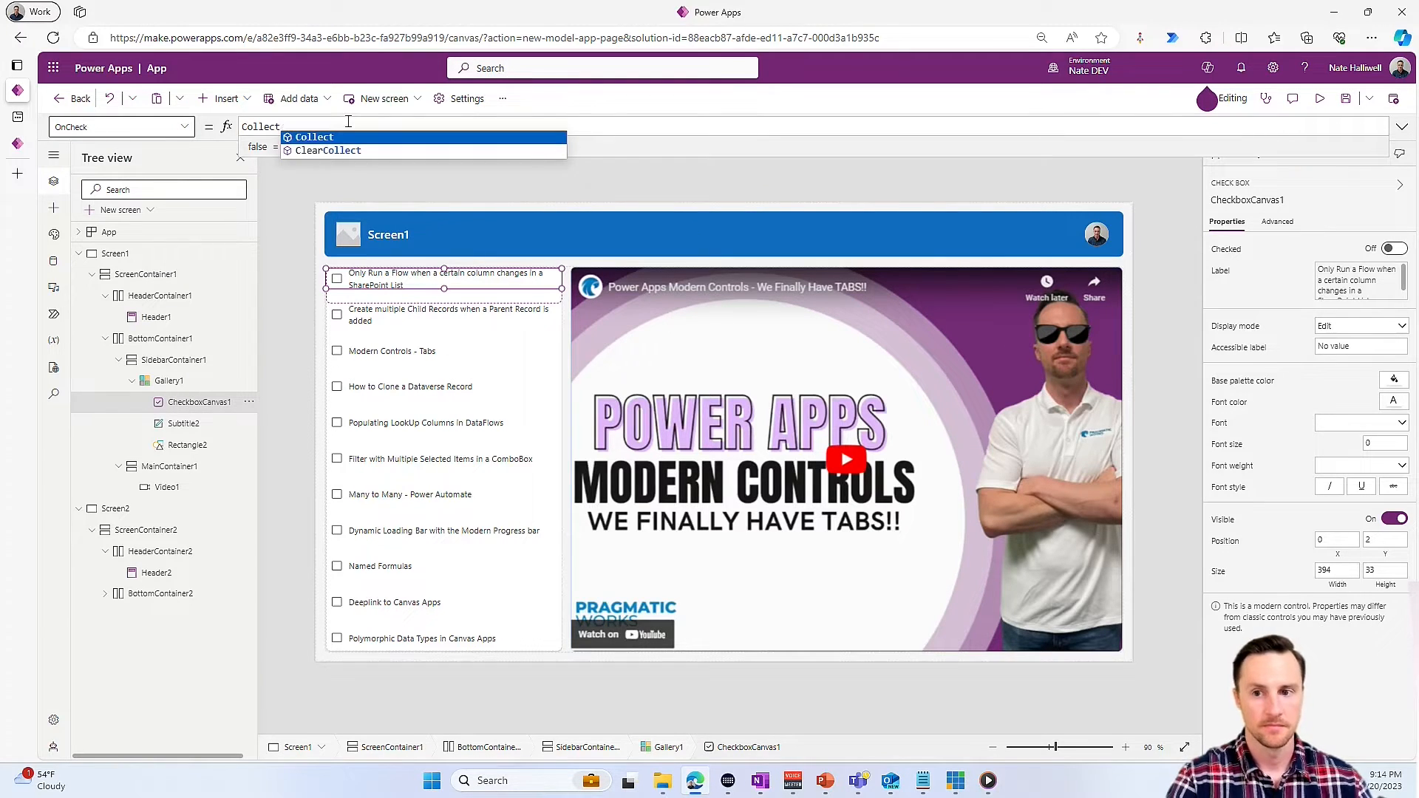
text((col)
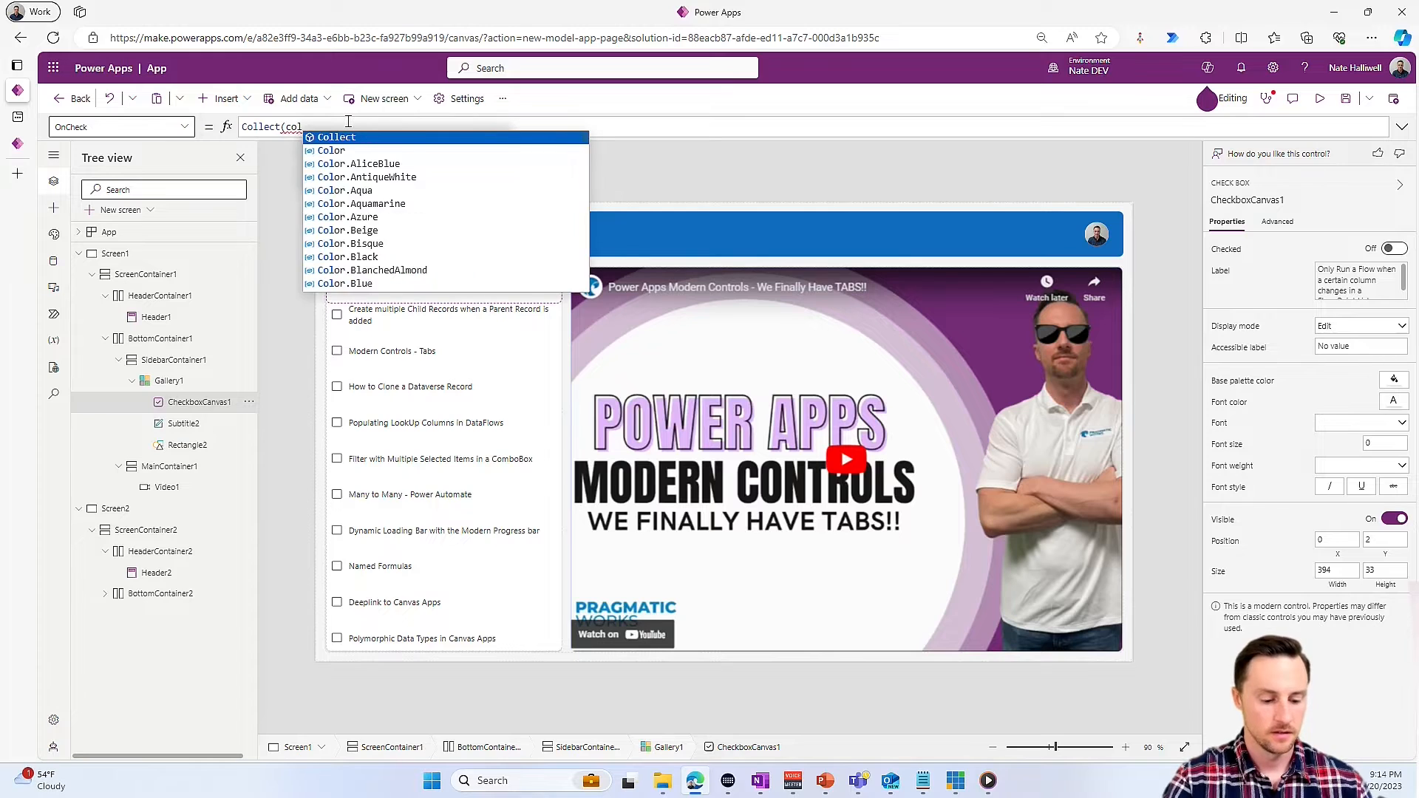
text(Vids, )
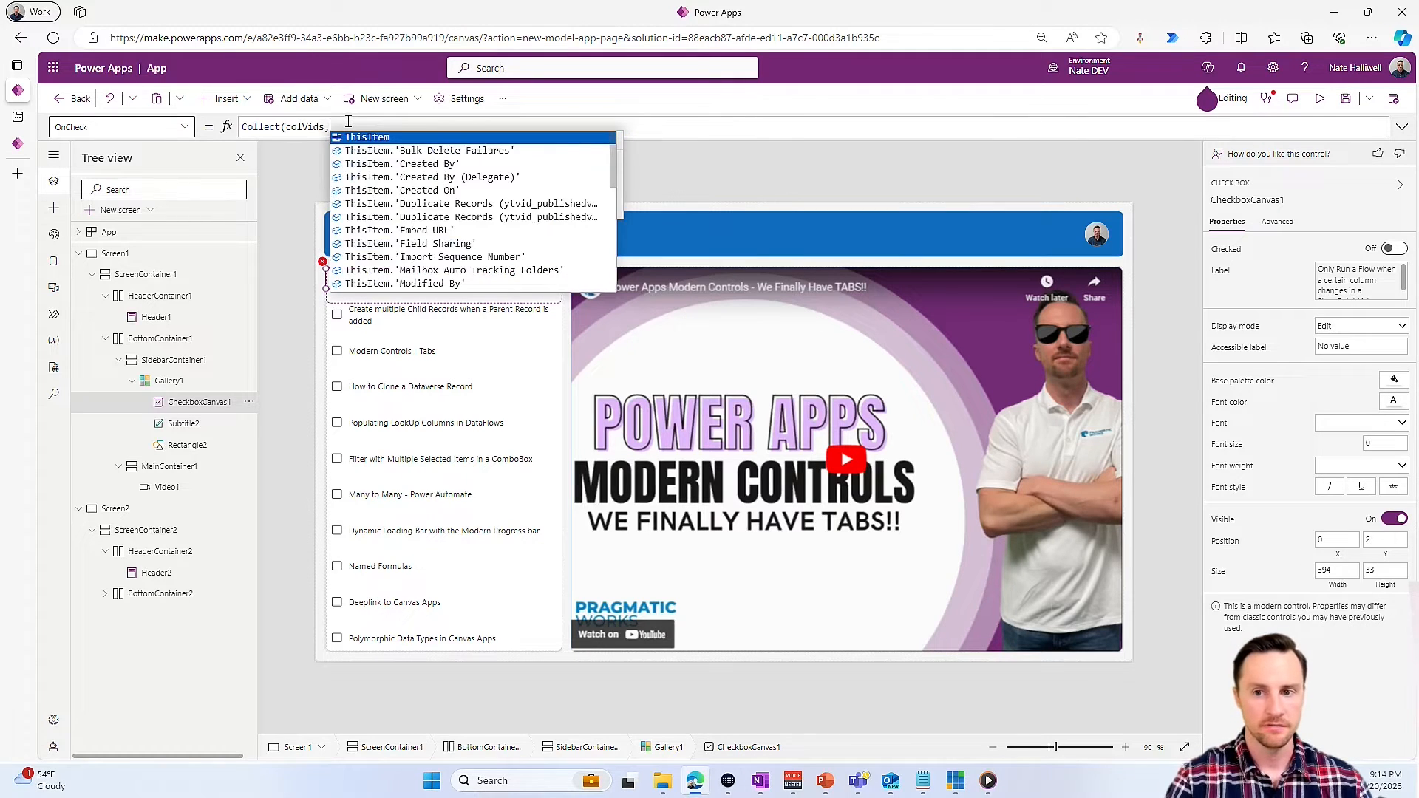
text(This)
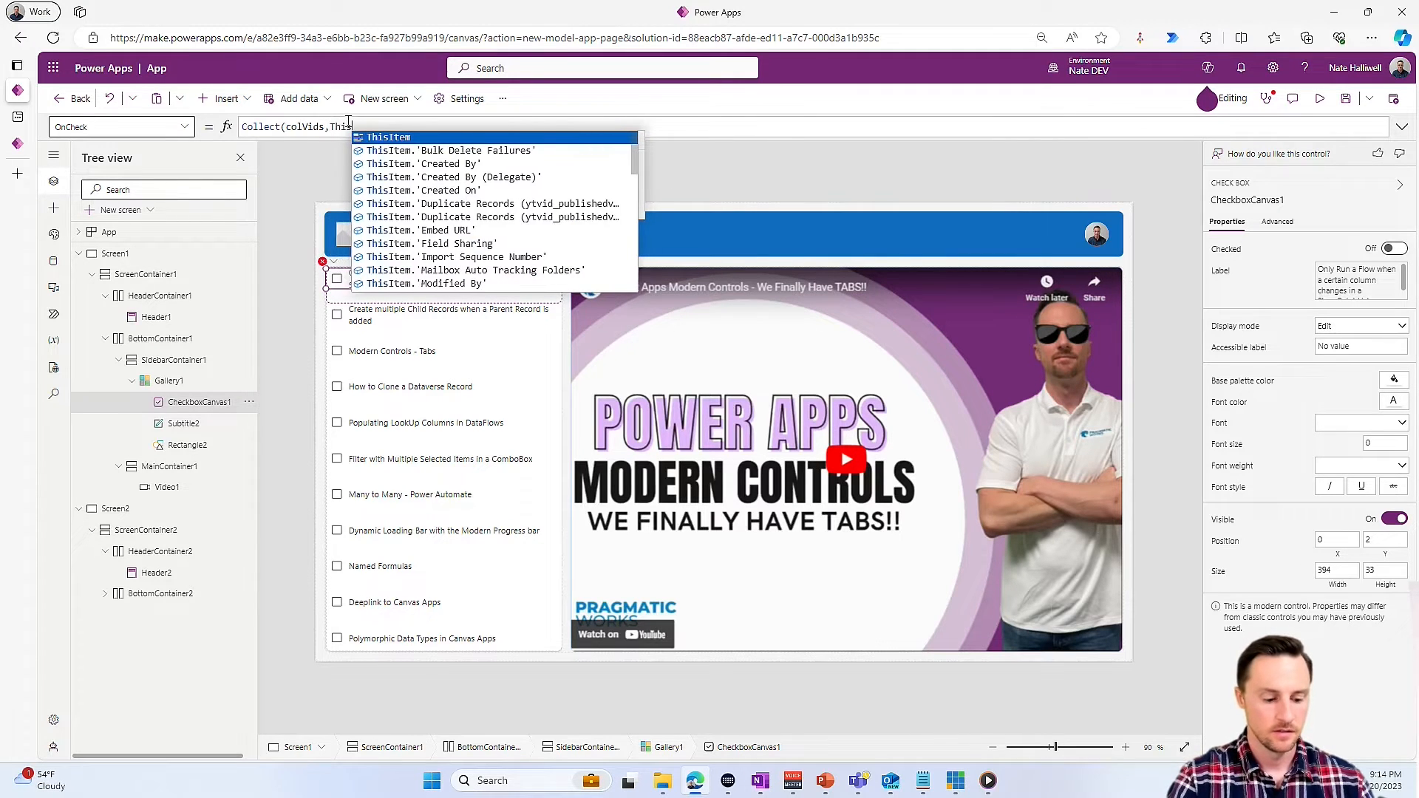
text(Item))
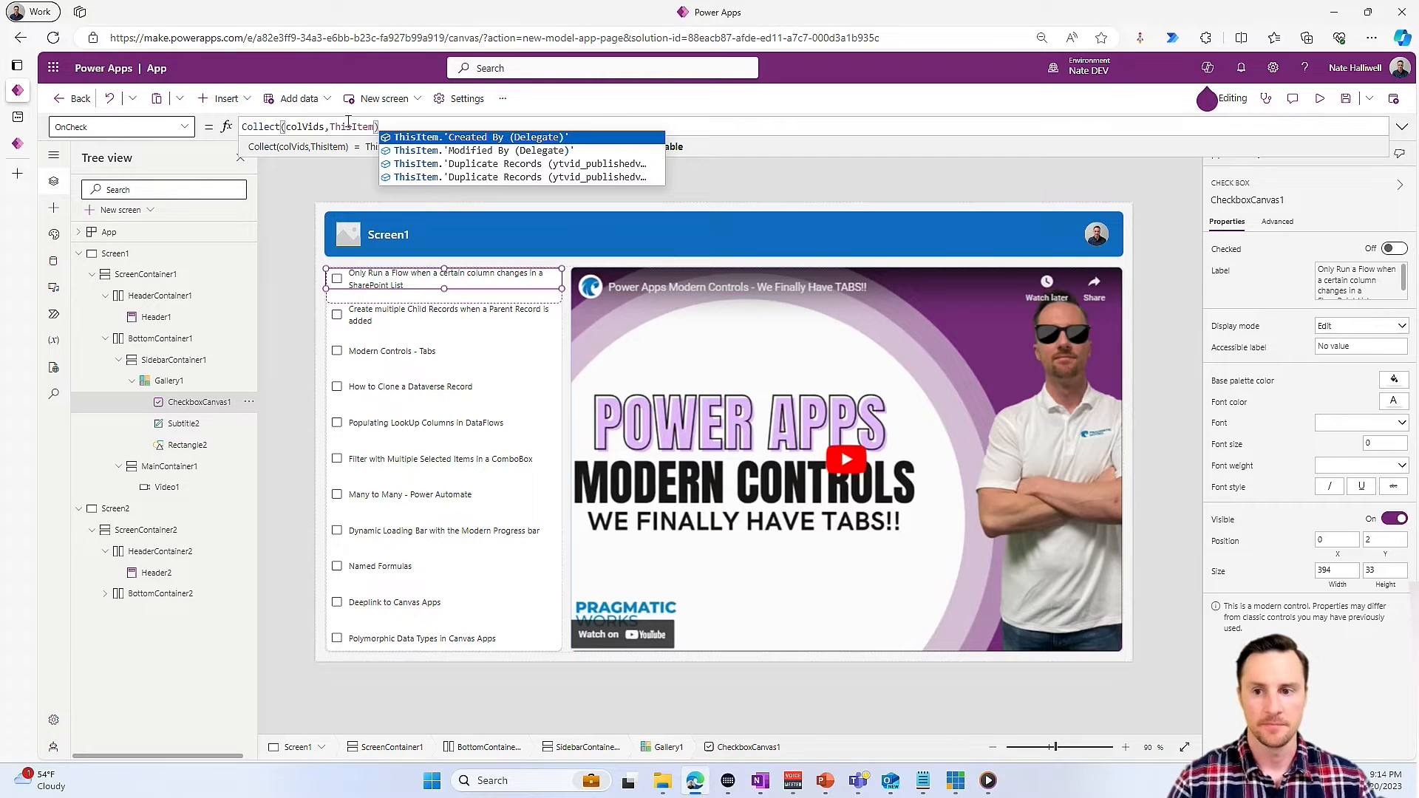
- Set the gallery check box's OnUncheck formula to Remove(colVids,ThisItem)
click(143, 126)
text(OnUncheck)
click(343, 125)
text(Remove)
key(BackSpace)
key(BackSpace)
key(BackSpace)
key(BackSpace)
key(BackSpace)
key(BackSpace)
key(BackSpace)
key(BackSpace)
key(BackSpace)
key(BackSpace)
text(Remove()
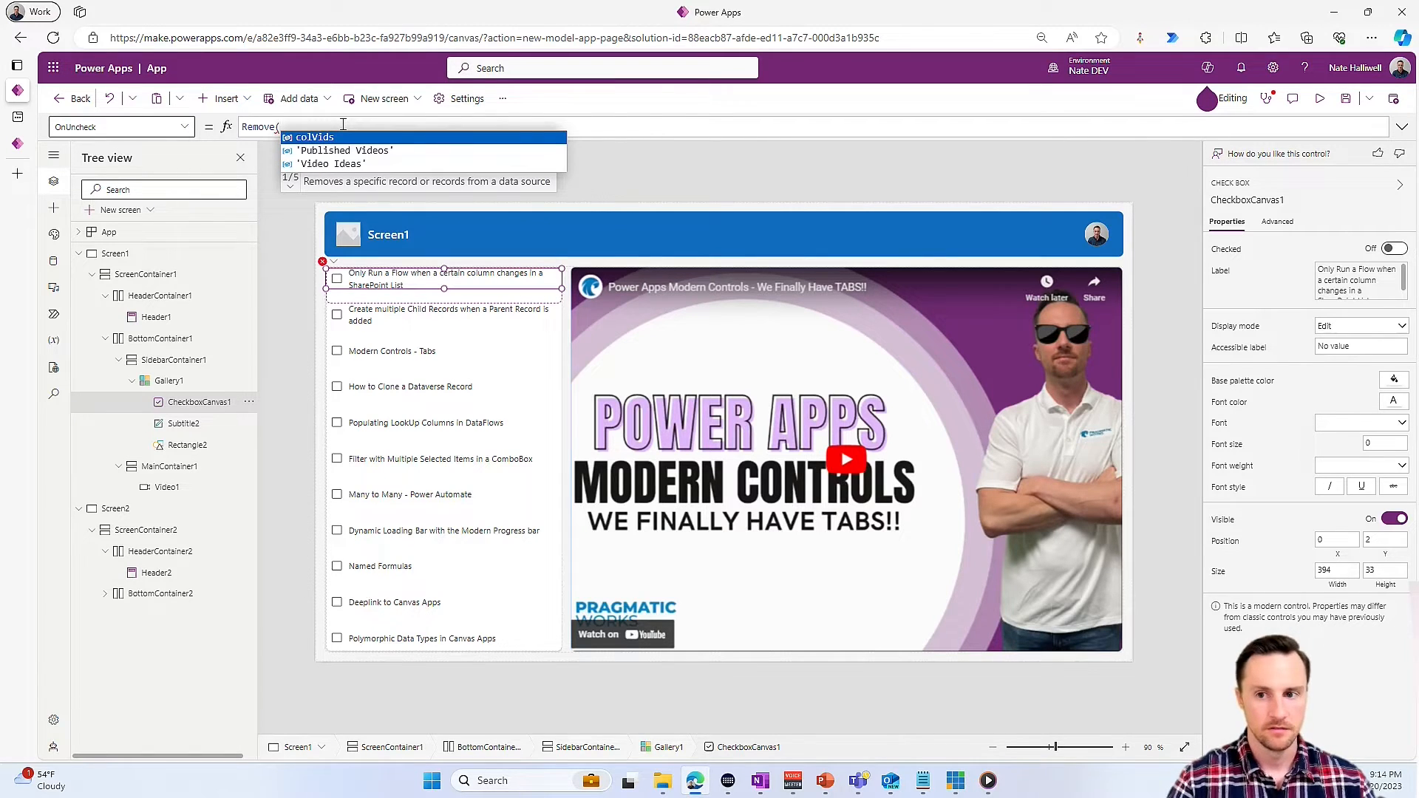
key(Tab)
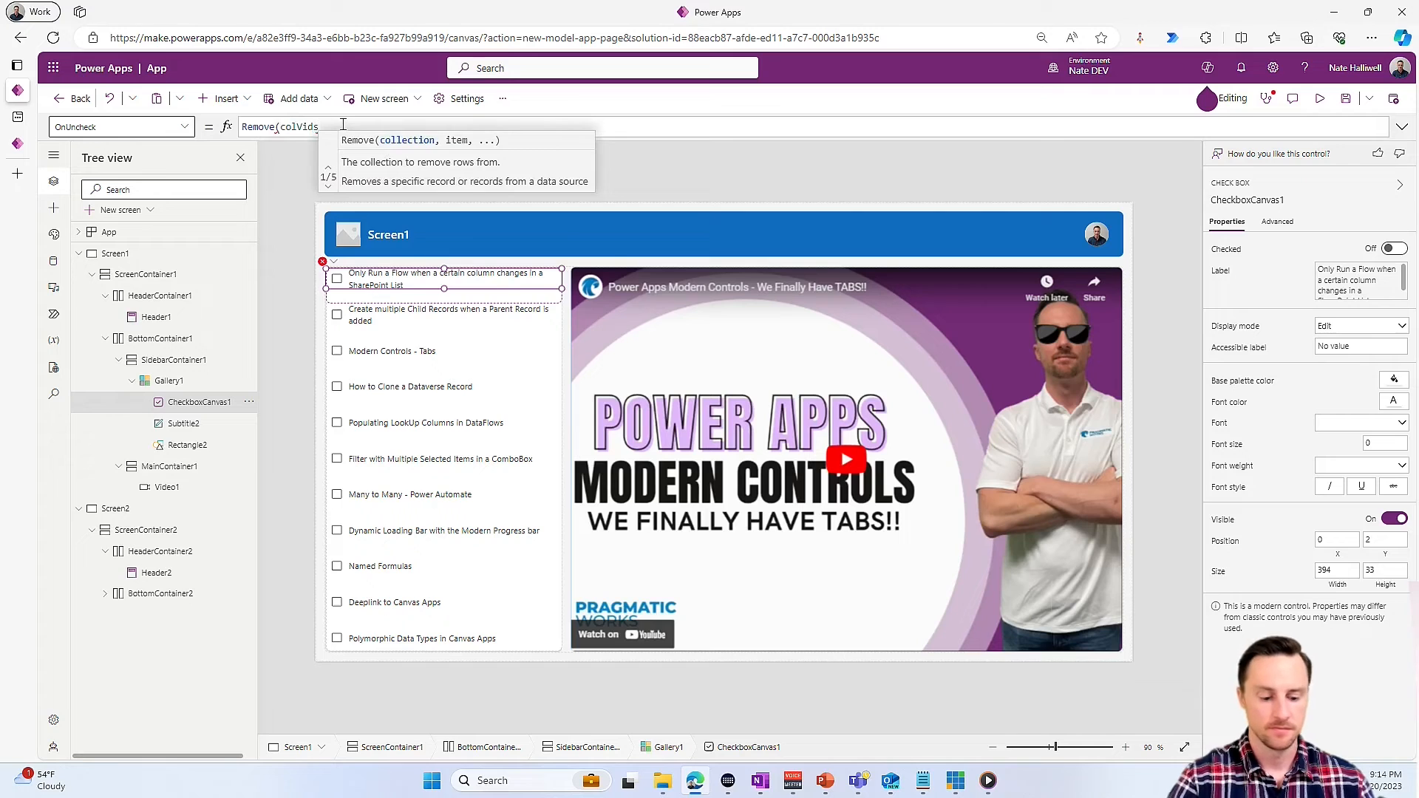
text(,)
key(Tab)
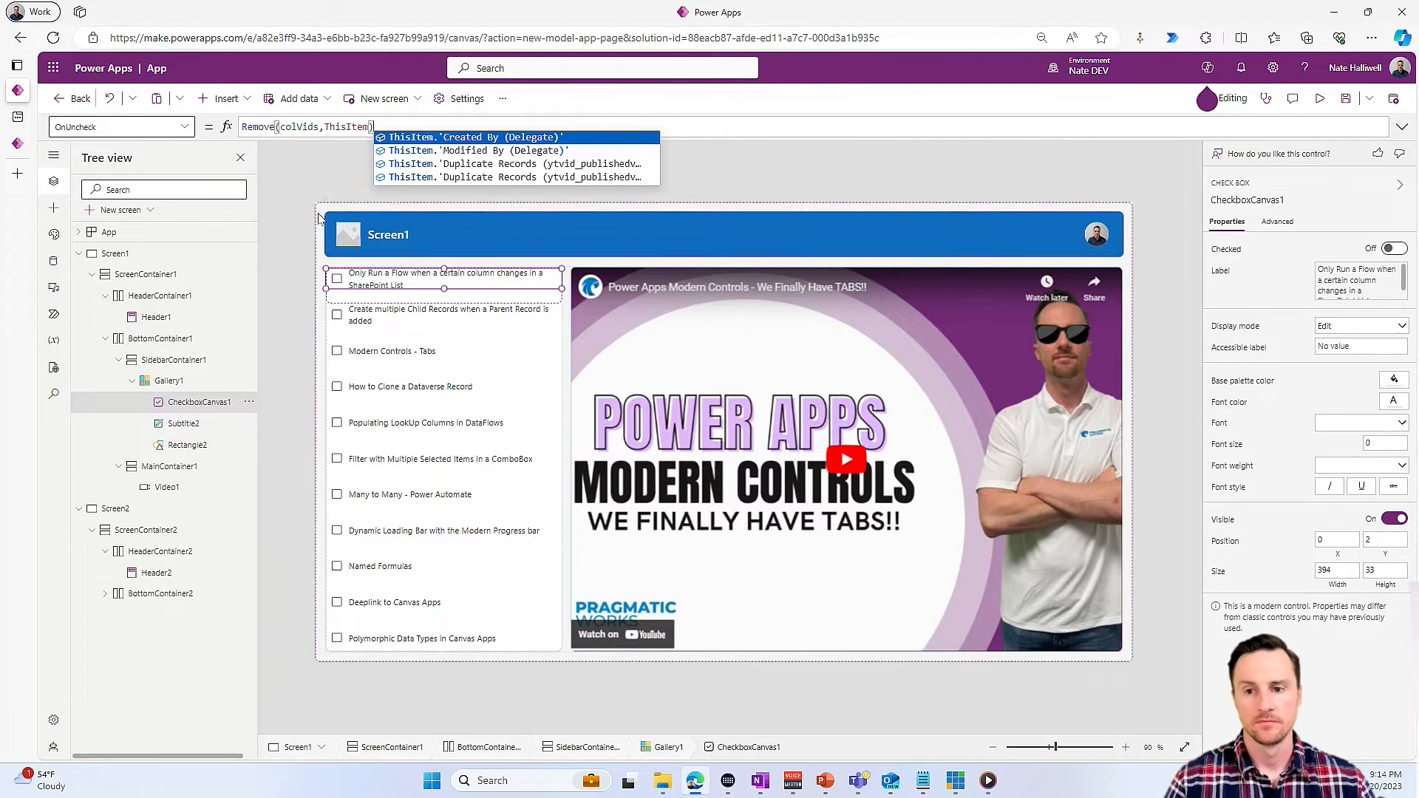
- Set the gallery check box's Checked formula to ThisItem.'Published Video' in colVids.'Published Video'
click(114, 126)
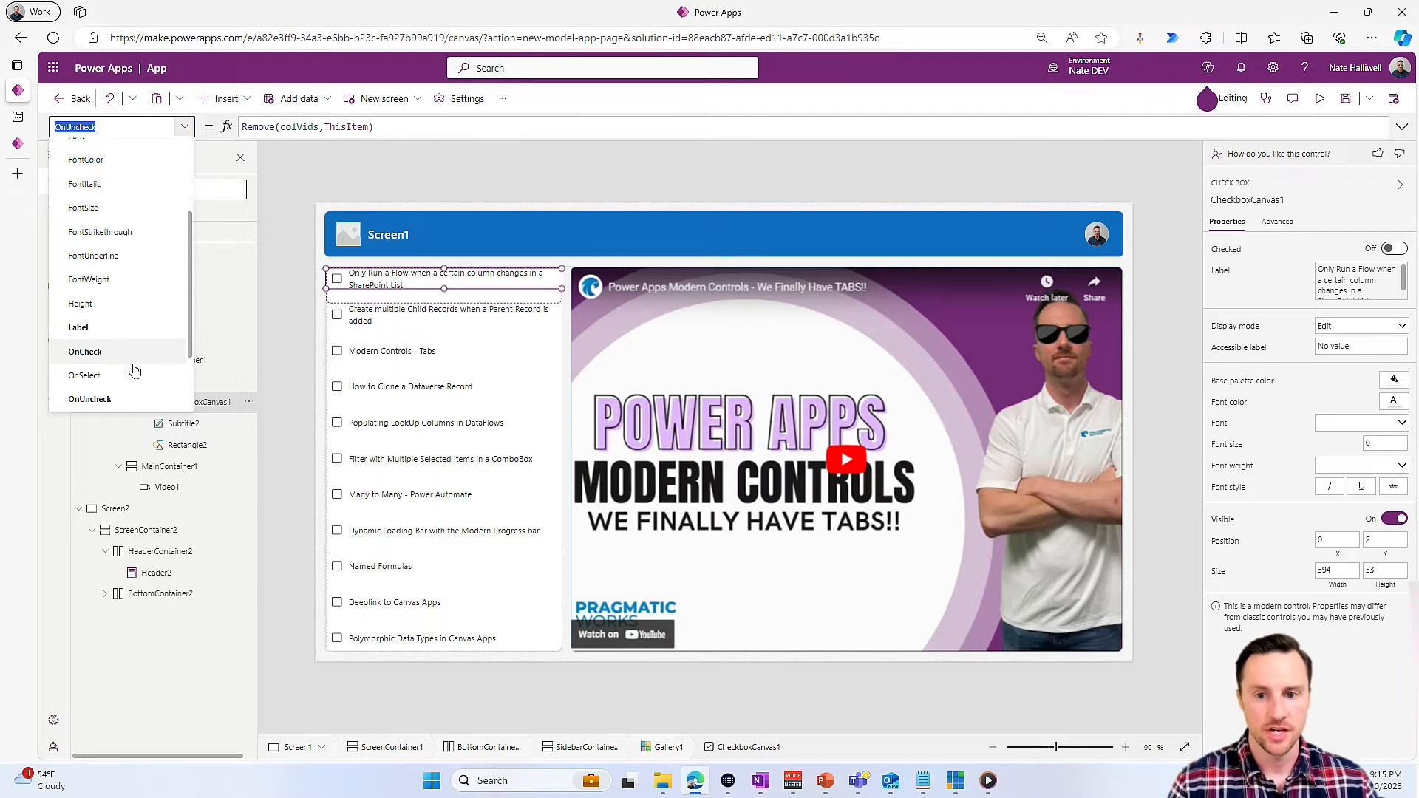
scroll(141, 327, up, 5)
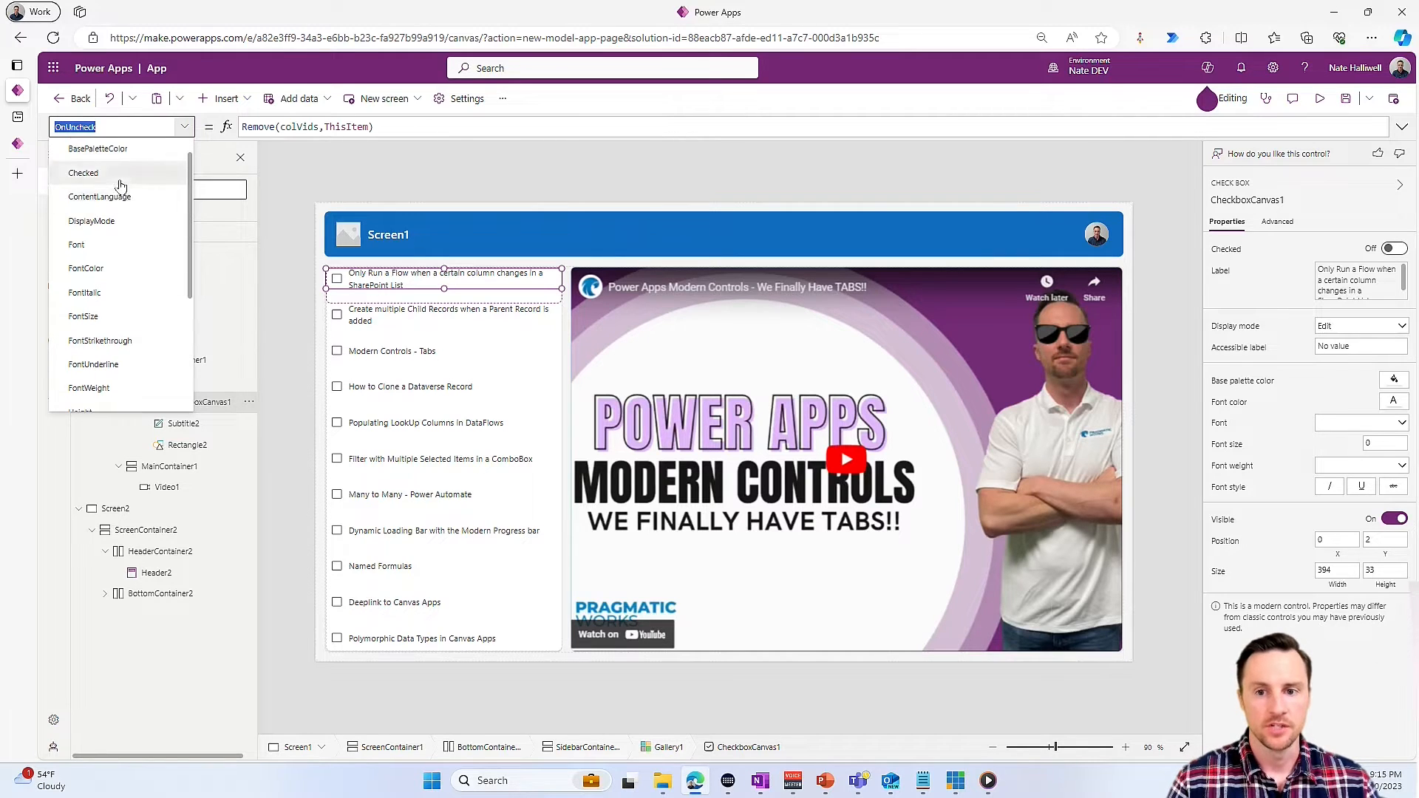
click(118, 185)
click(306, 127)
text(ThisItem.v)
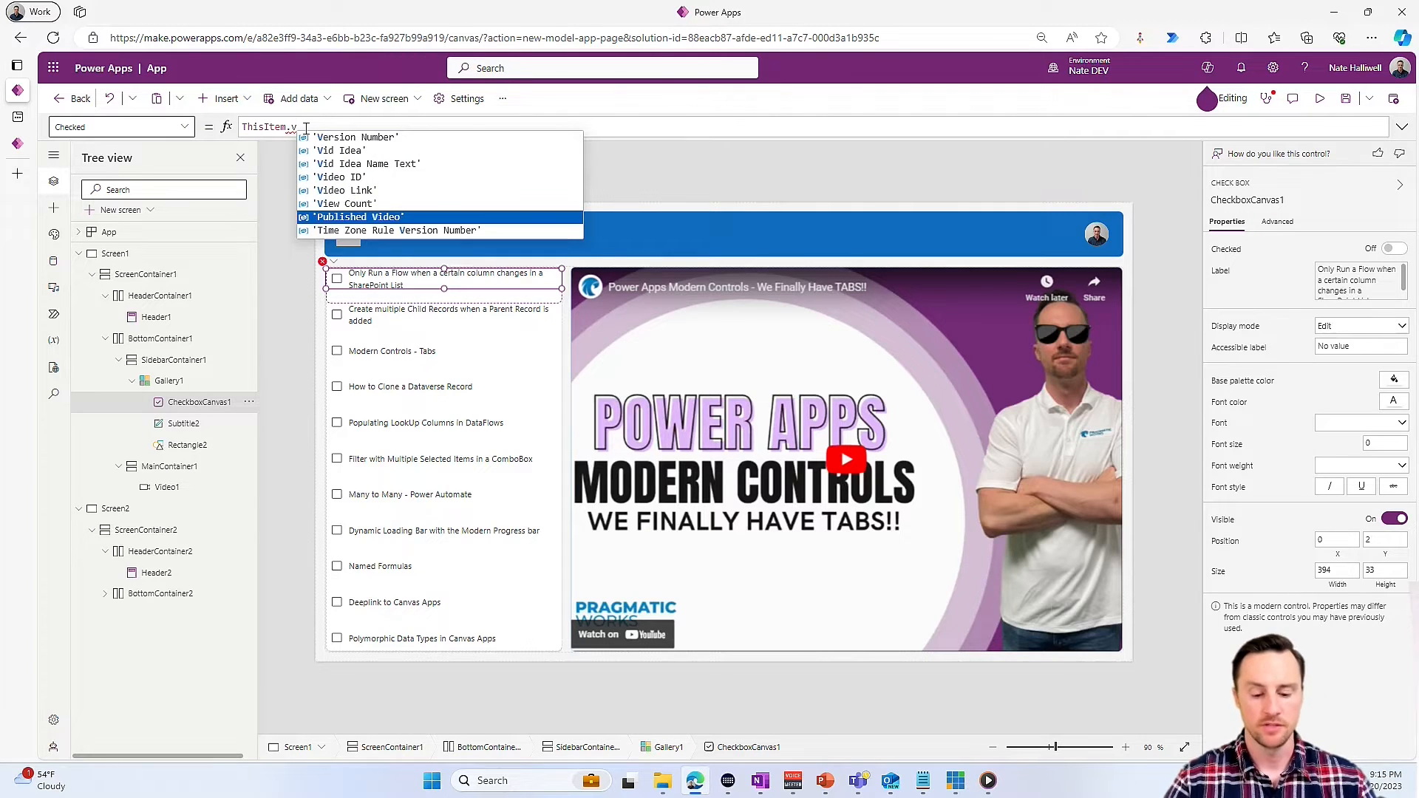
key(Tab)
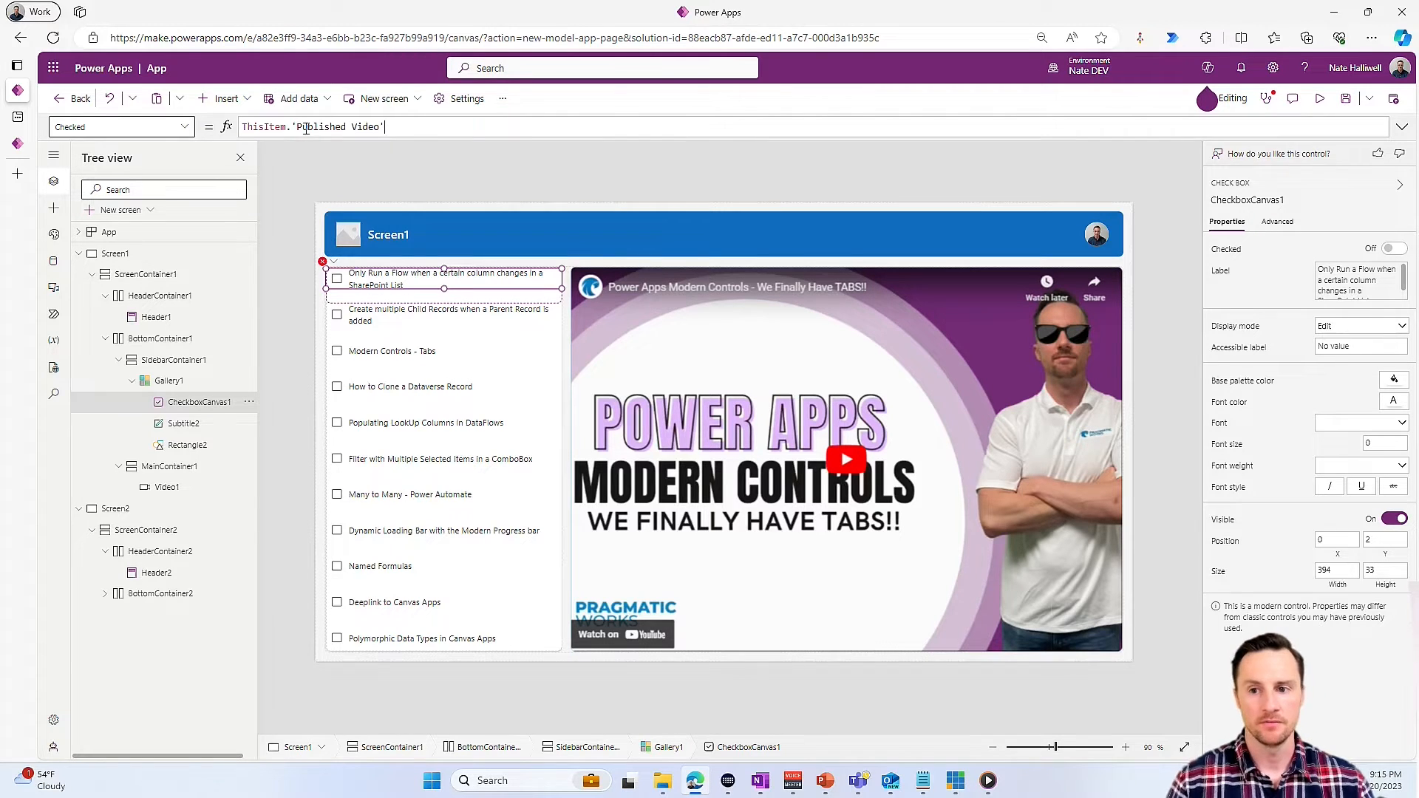
text(in )
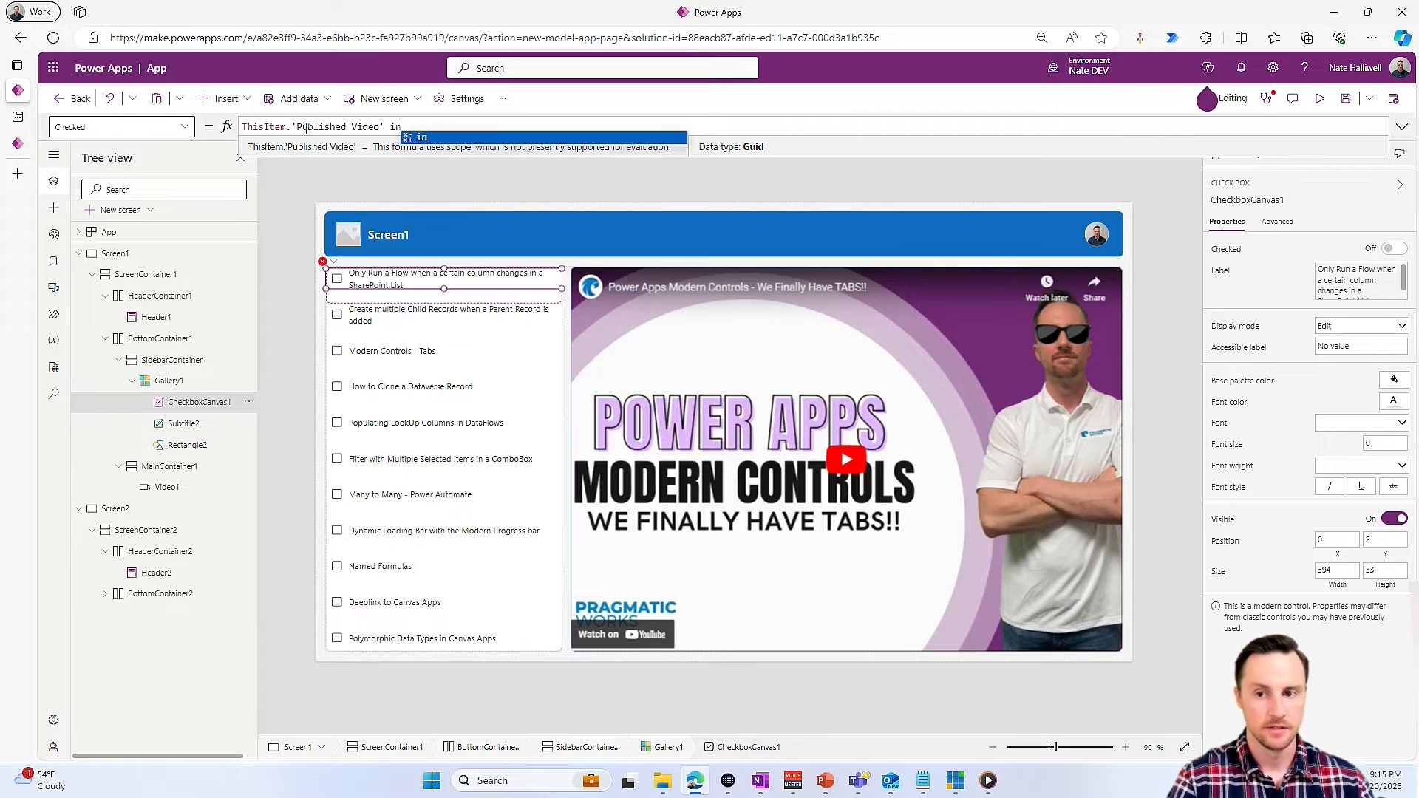
text(colV)
key(Tab)
text(.)
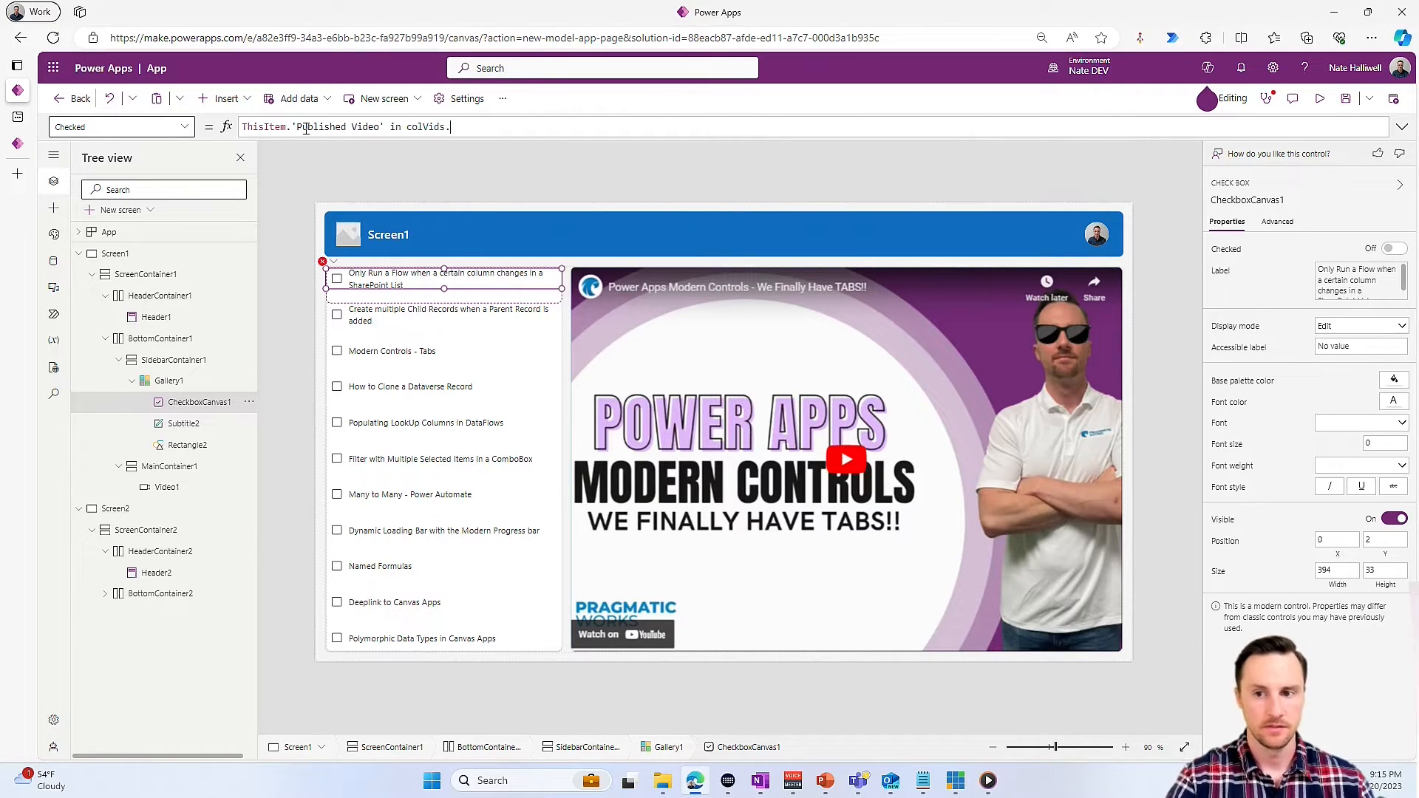
text('P)
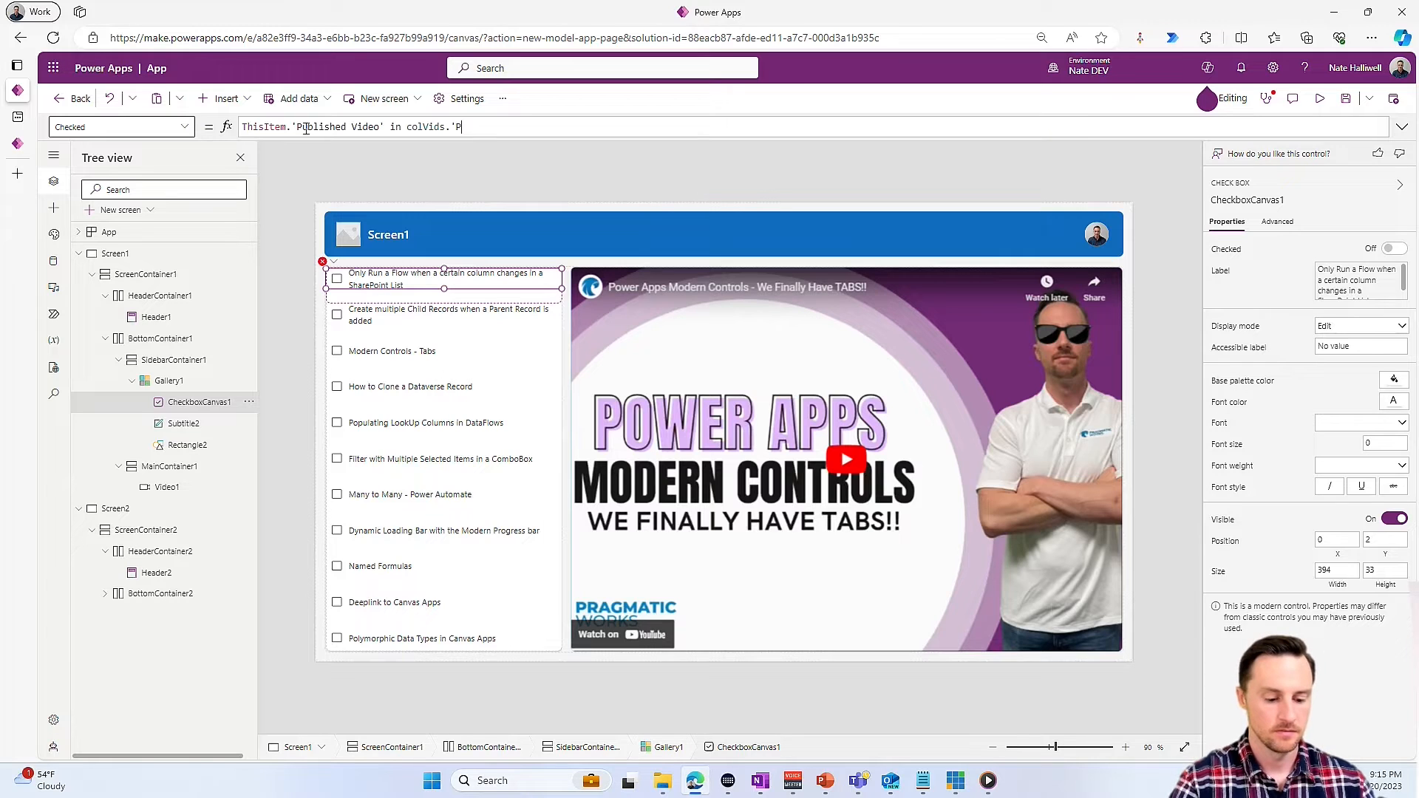
text(ublished Video')
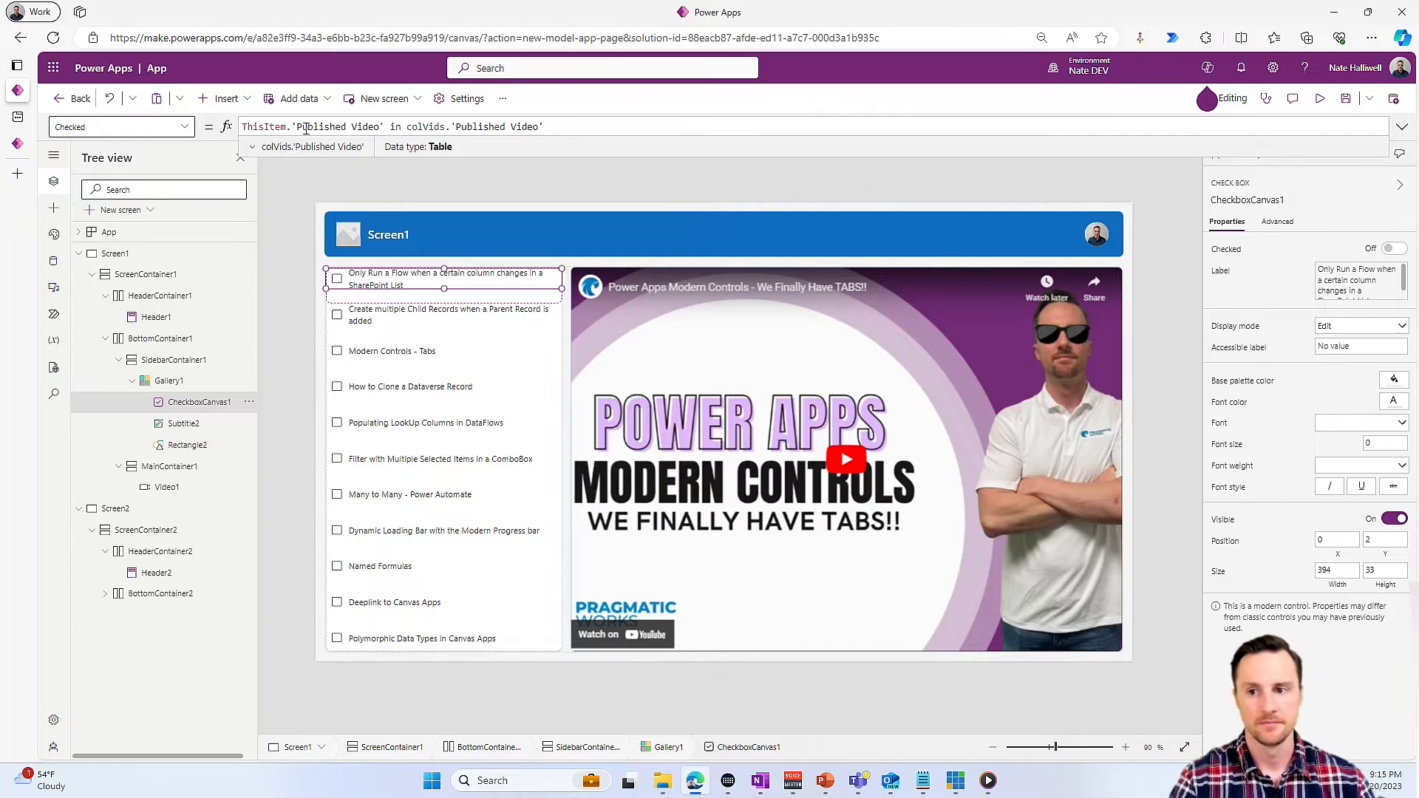
- Insert a modern button into ScreenContainer1 below the gallery and video, with the text "Next"
click(726, 659)
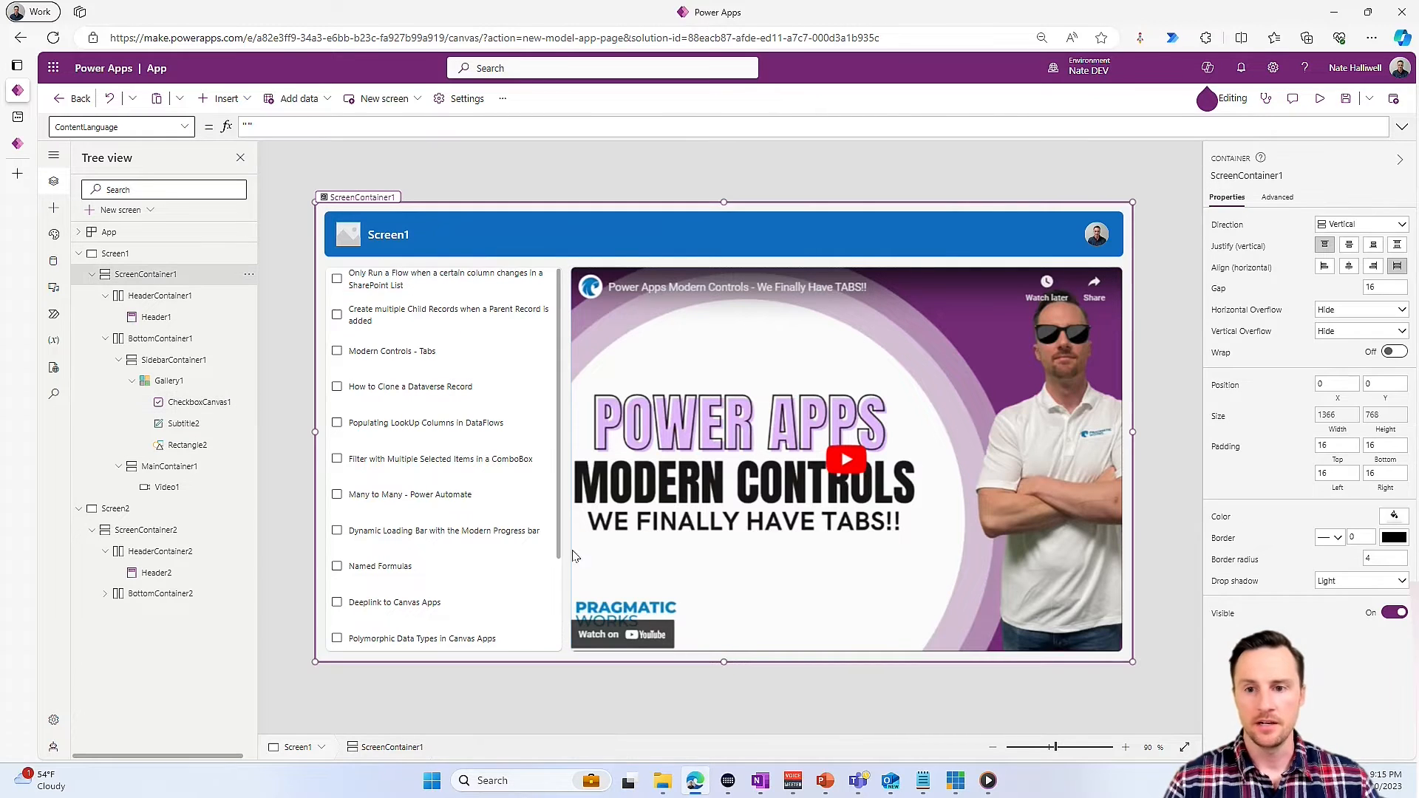
click(222, 98)
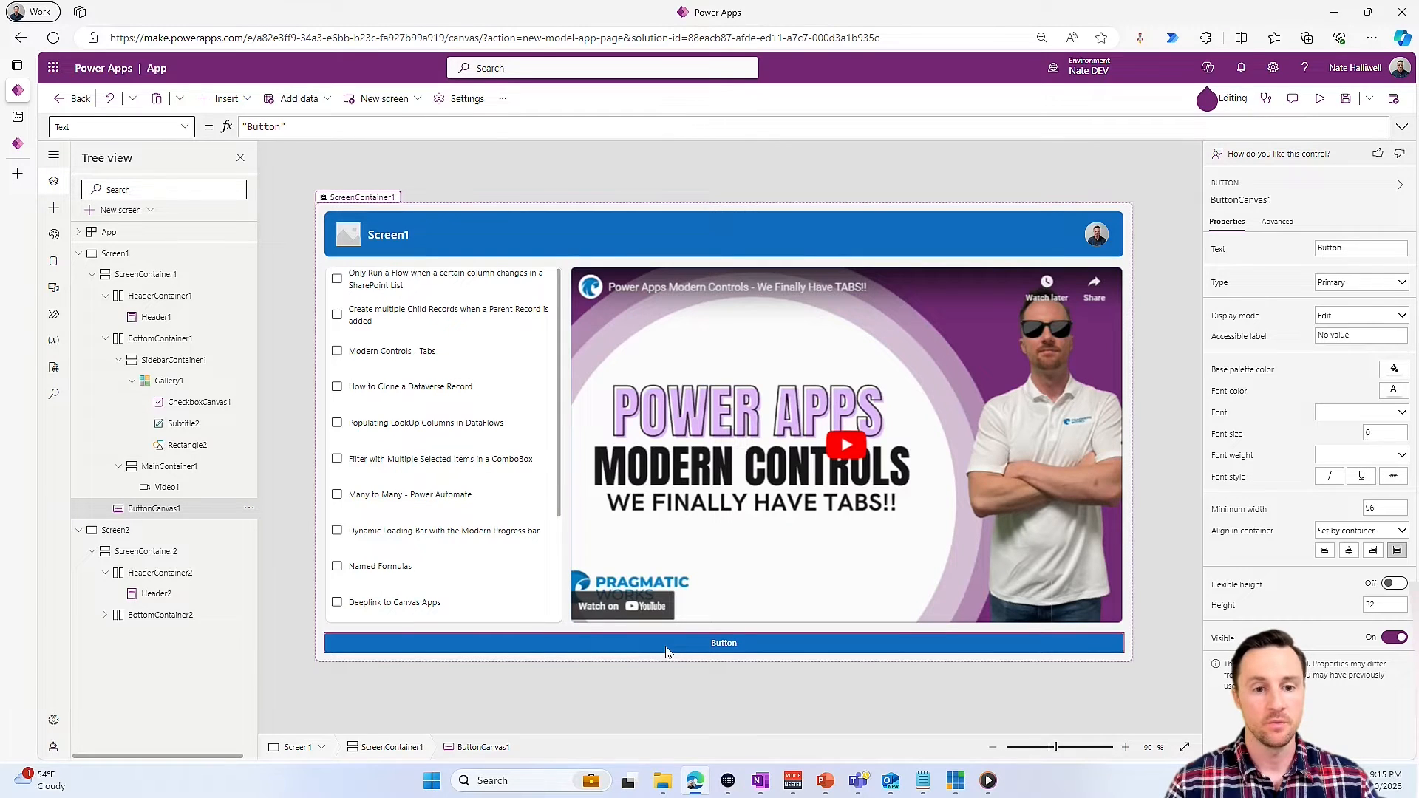
double_click(272, 126)
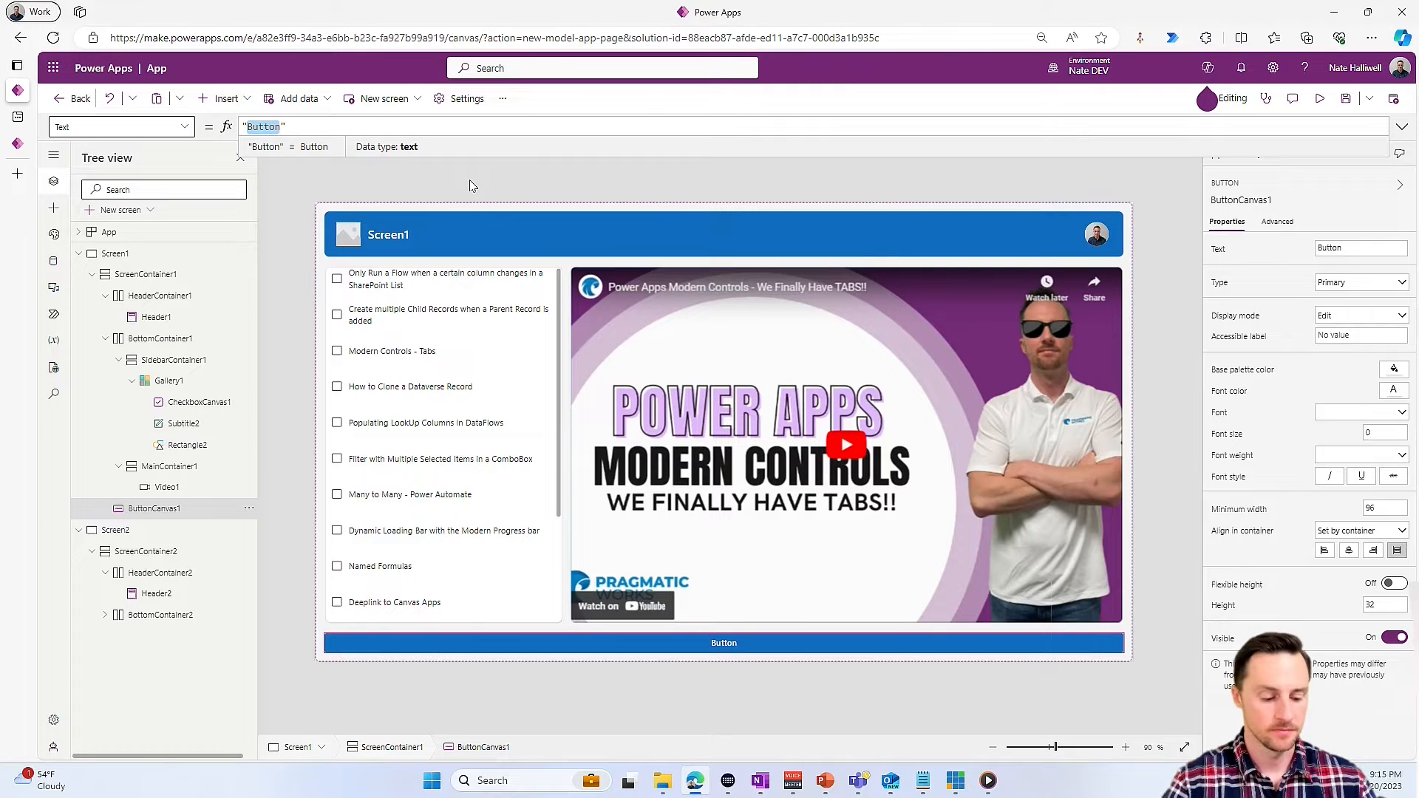
text(Next)
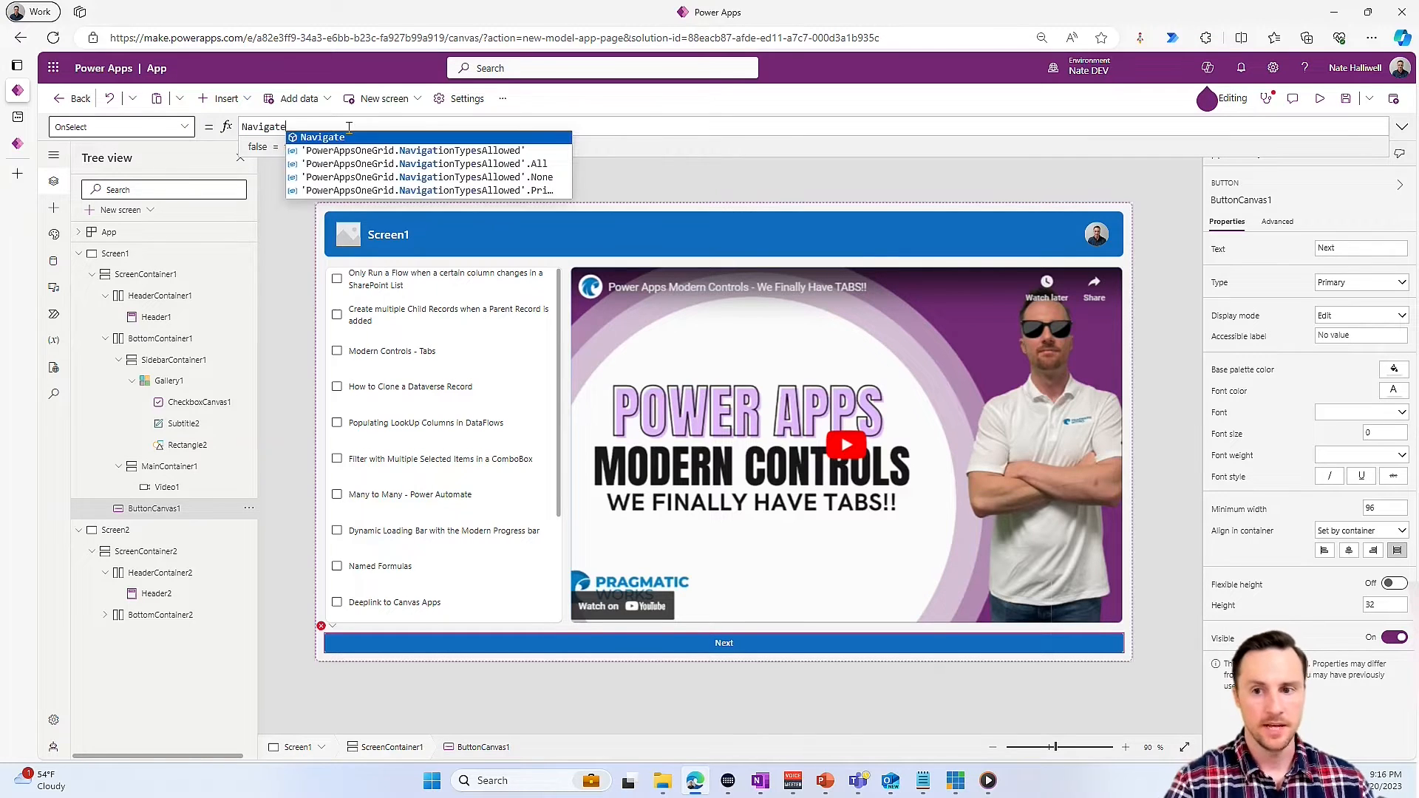
- Set the Next button's OnSelect formula to Navigate(Screen2)
text(Navigate()
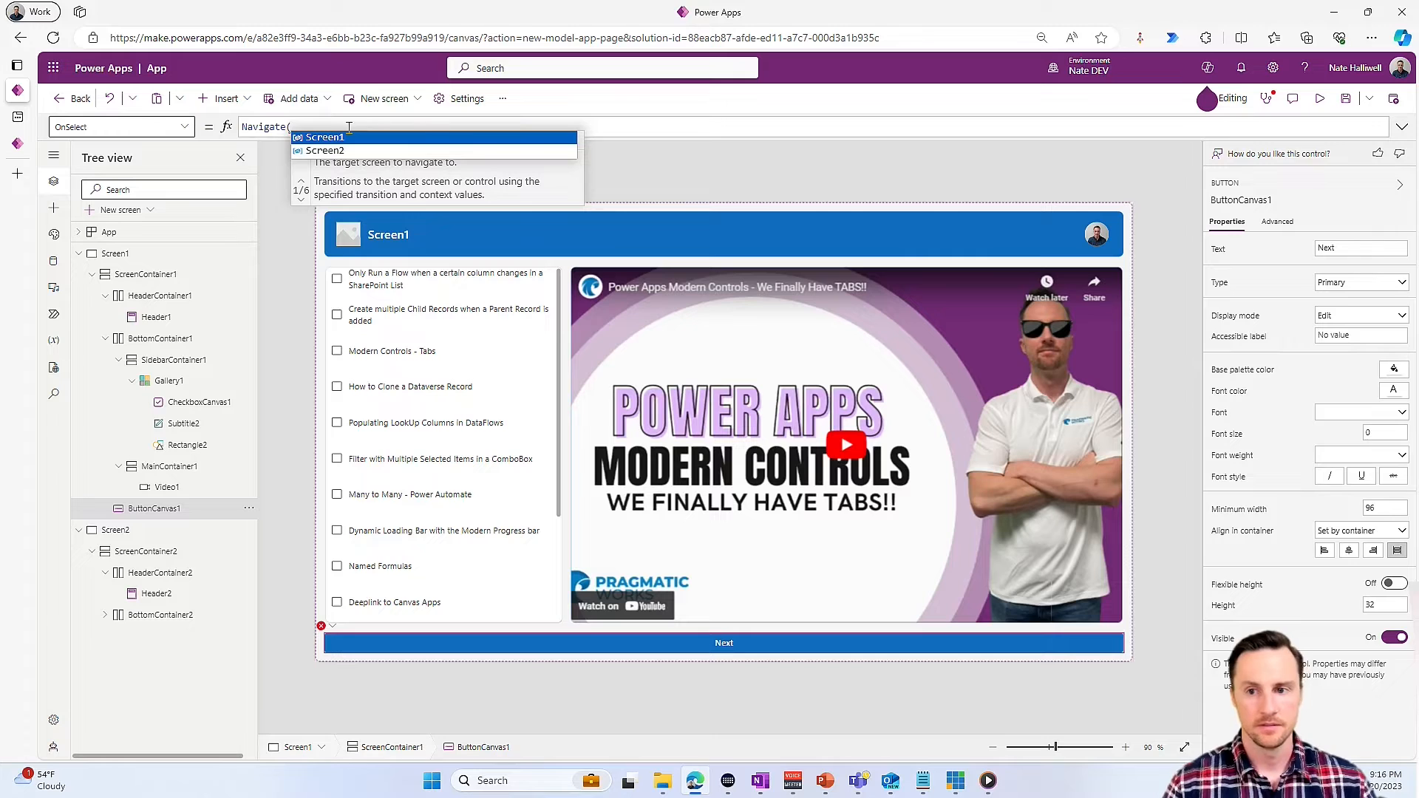
key(Down)
key(Tab)
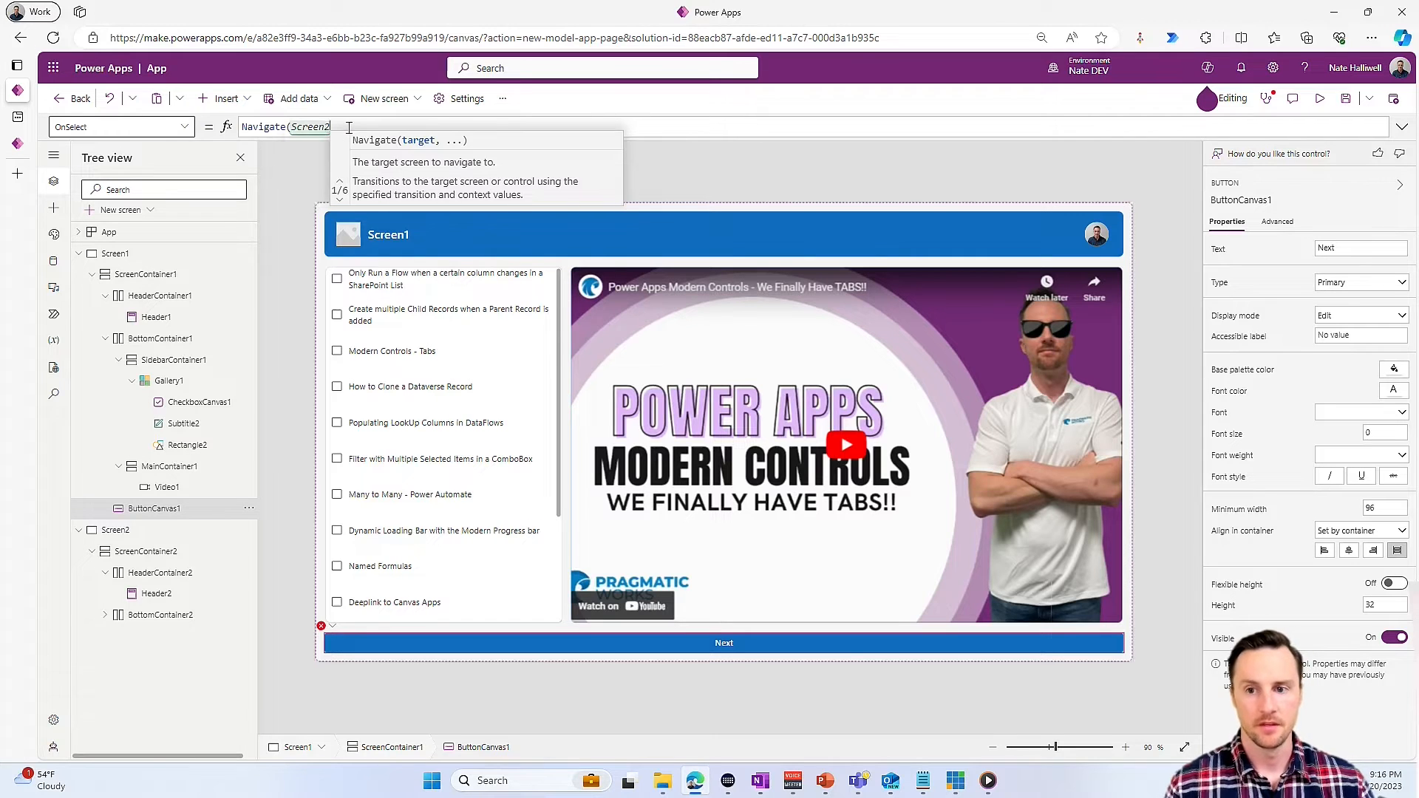
text())
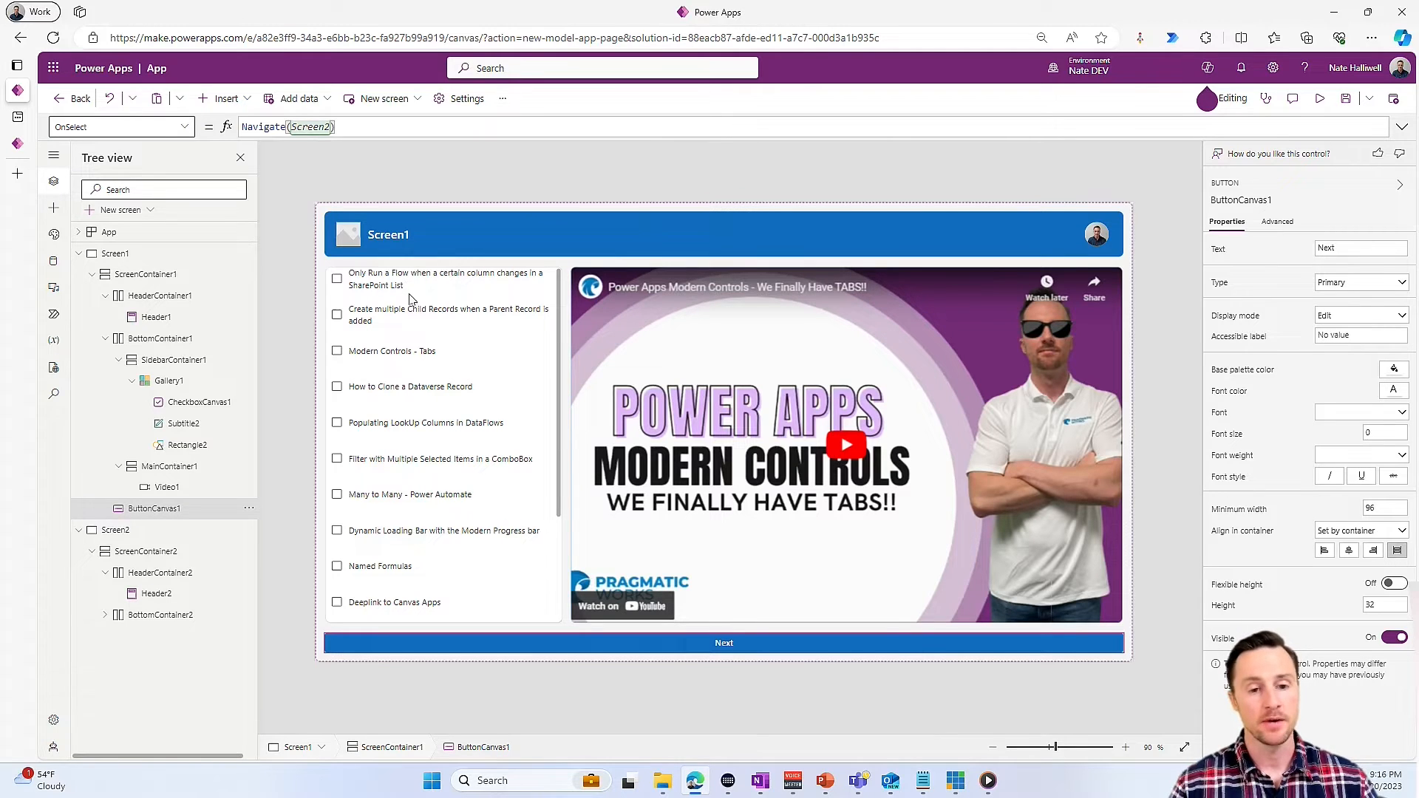
- Insert a classic Edit icon into the gallery's row template
click(369, 283)
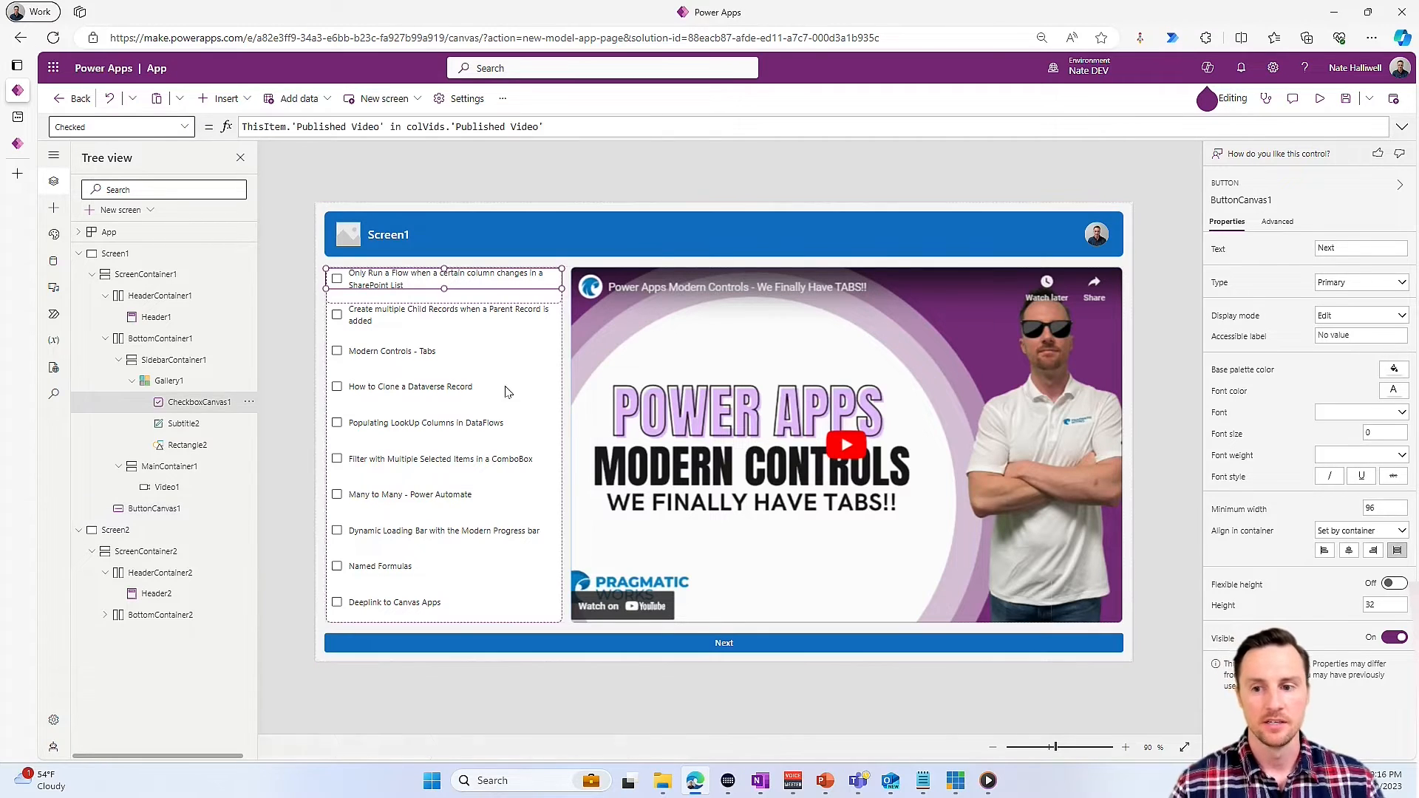
click(220, 98)
click(259, 154)
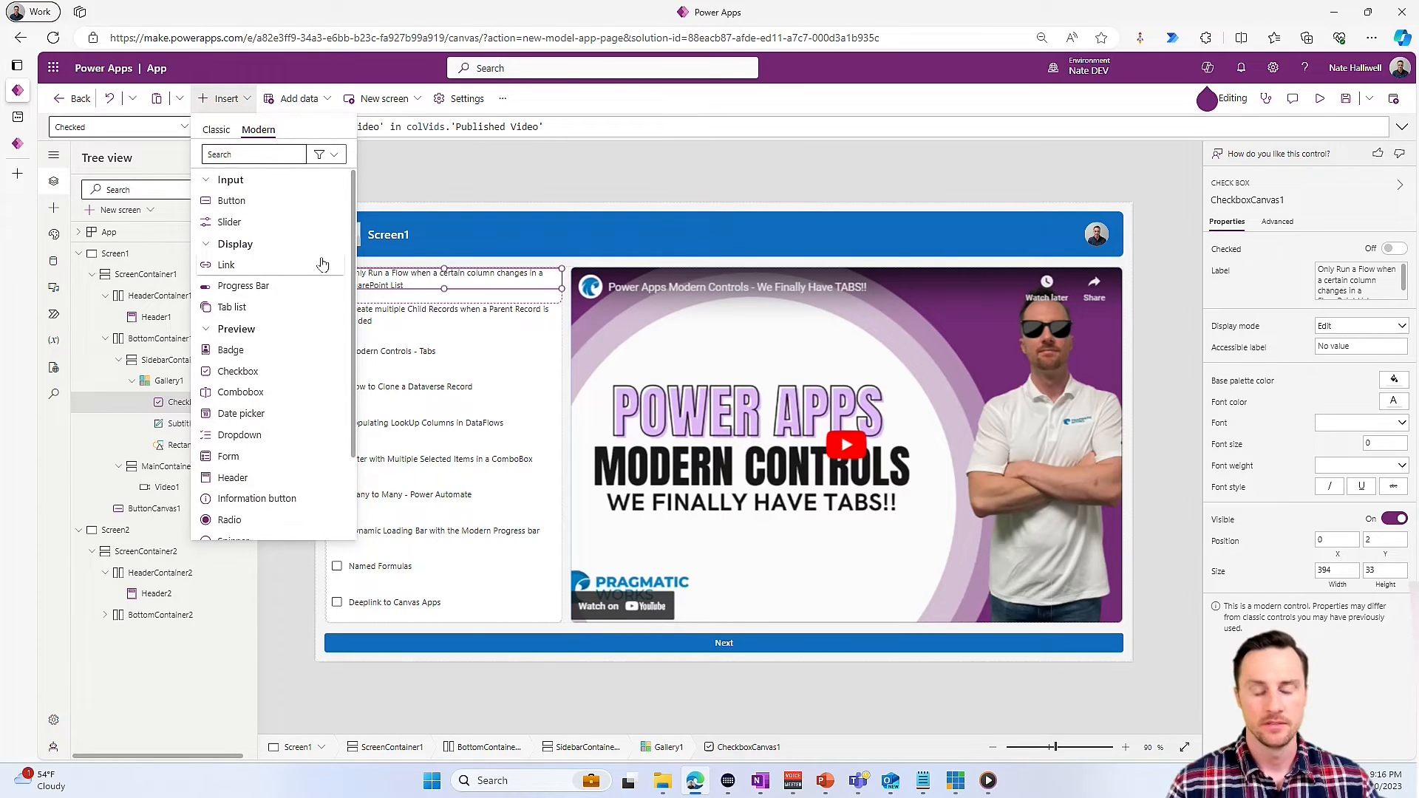
click(216, 130)
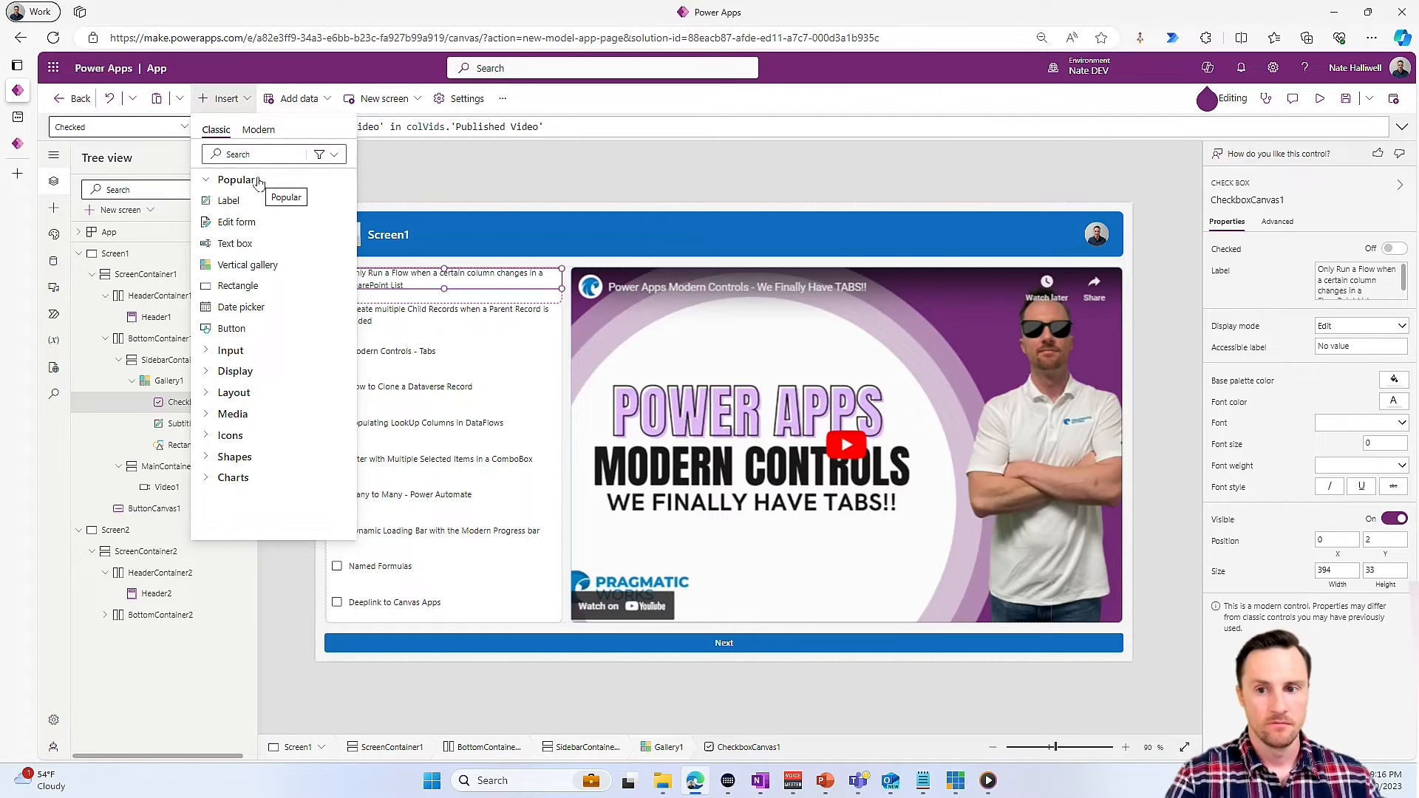
click(273, 154)
text(edit)
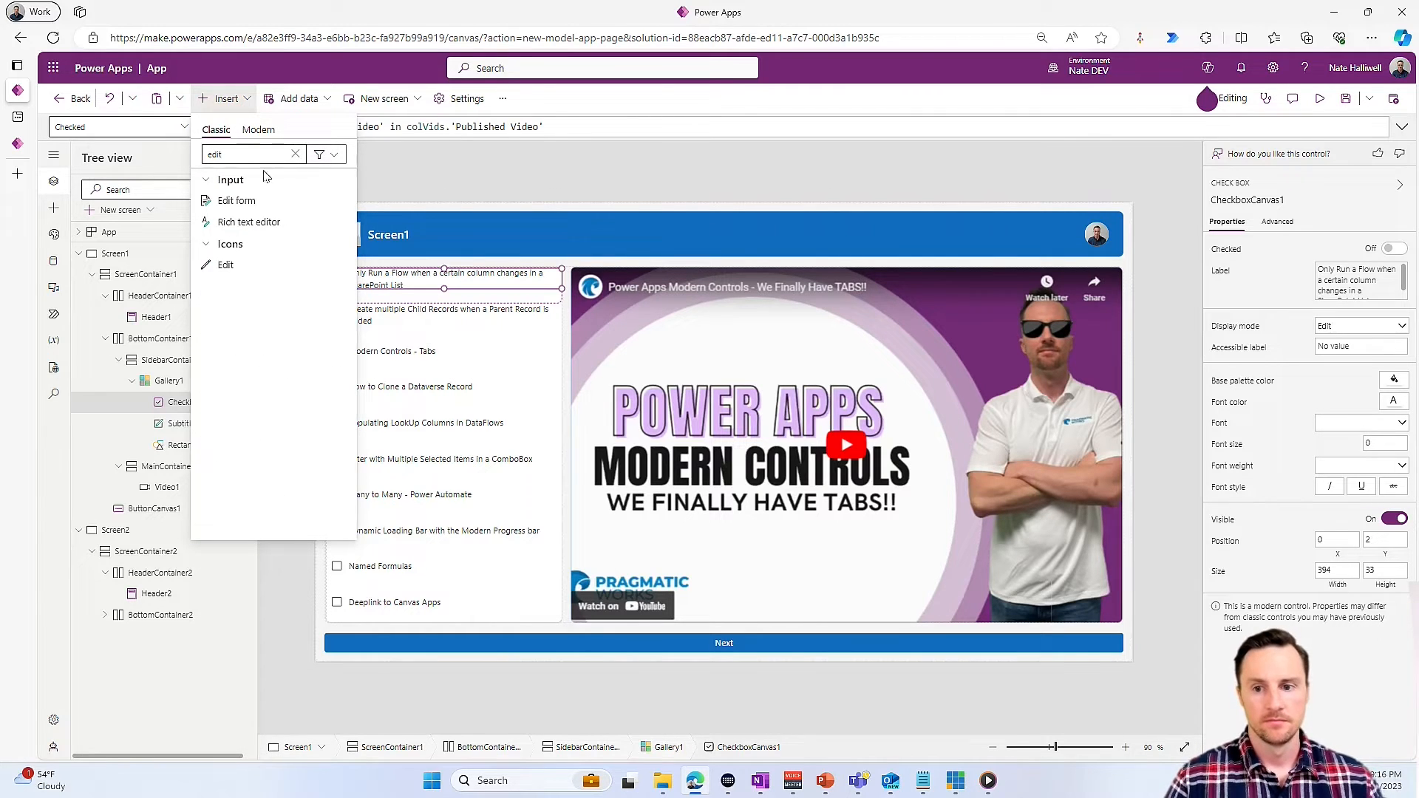
click(226, 265)
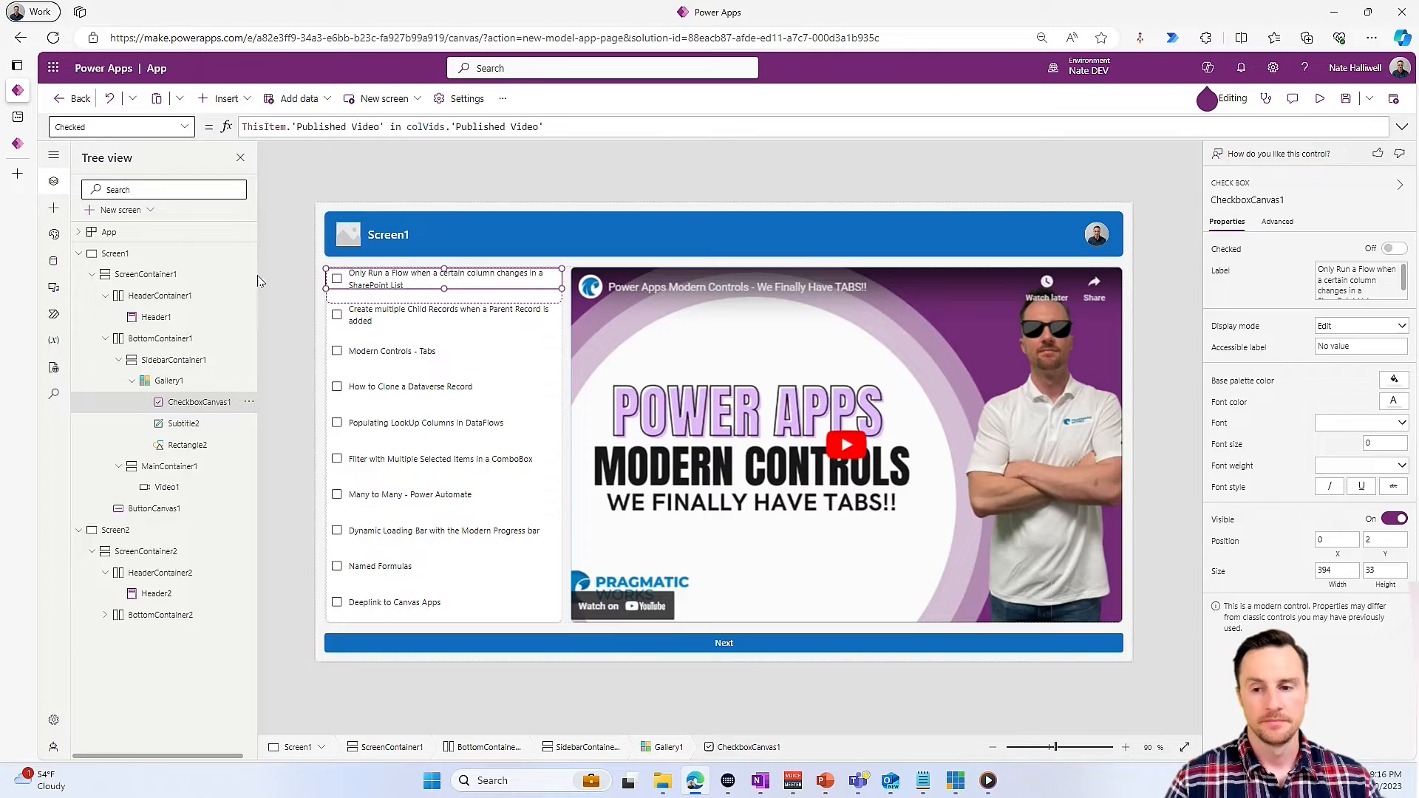
- Set the gallery Edit icon's OnSelect formula to Navigate(ThisItem)
text(Nav)
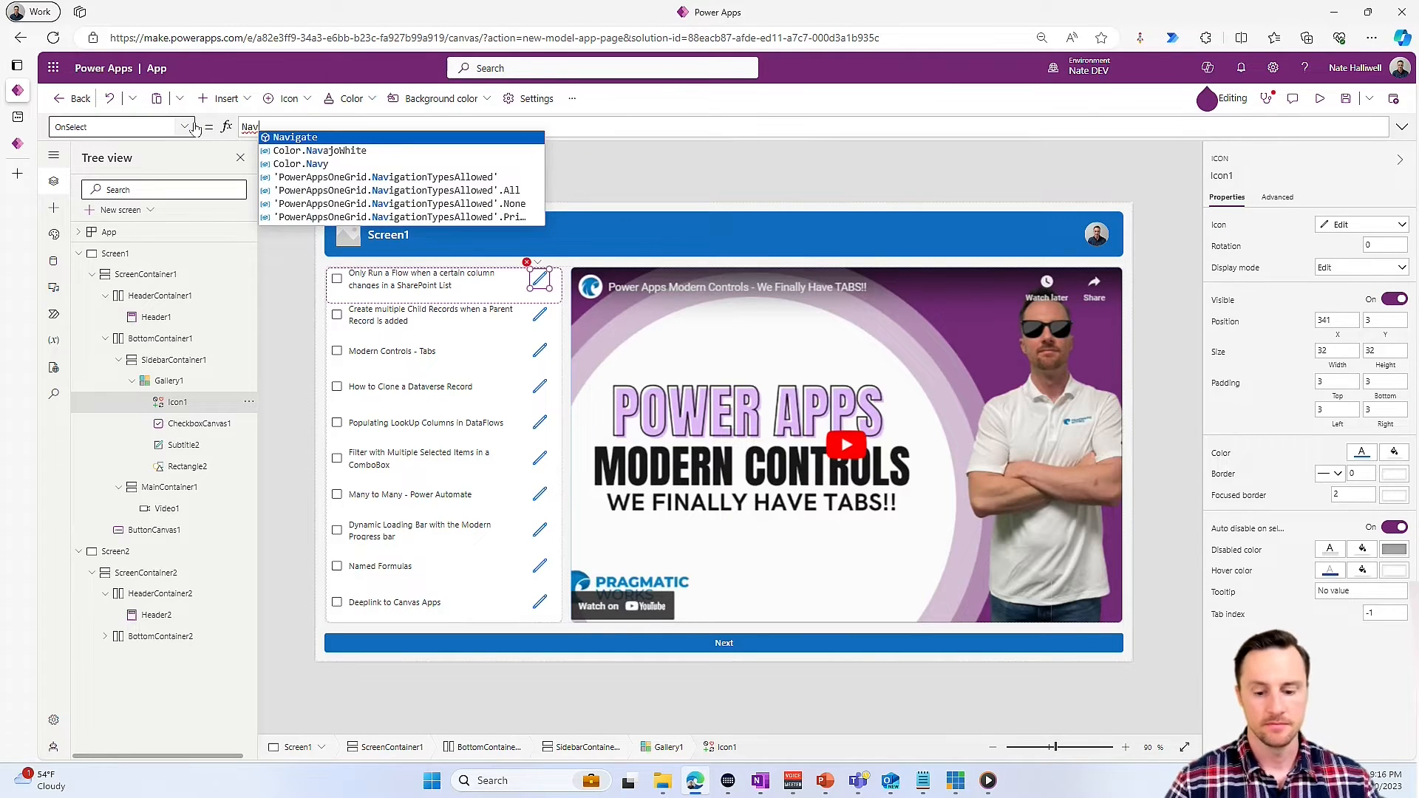
key(Tab)
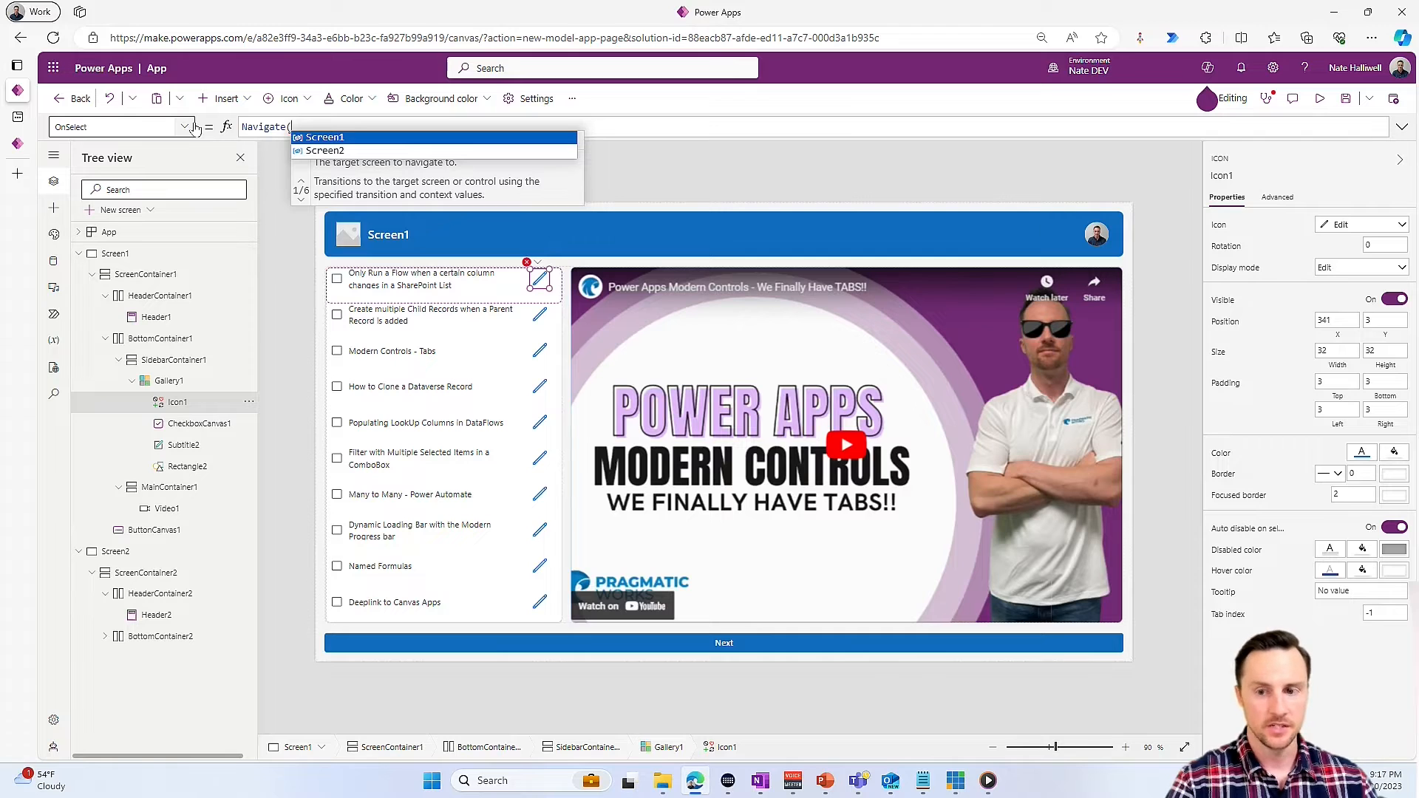
text(This)
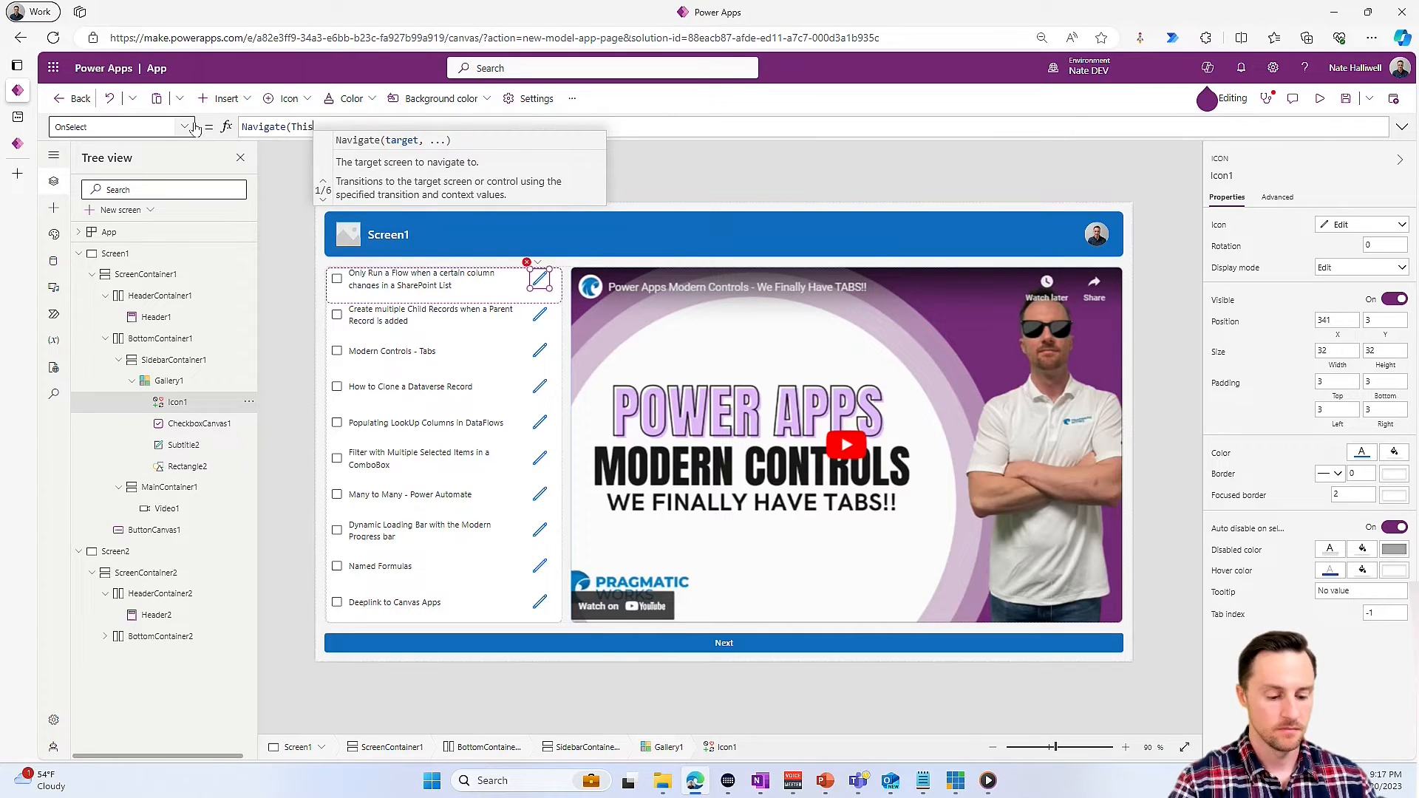
text(Item))
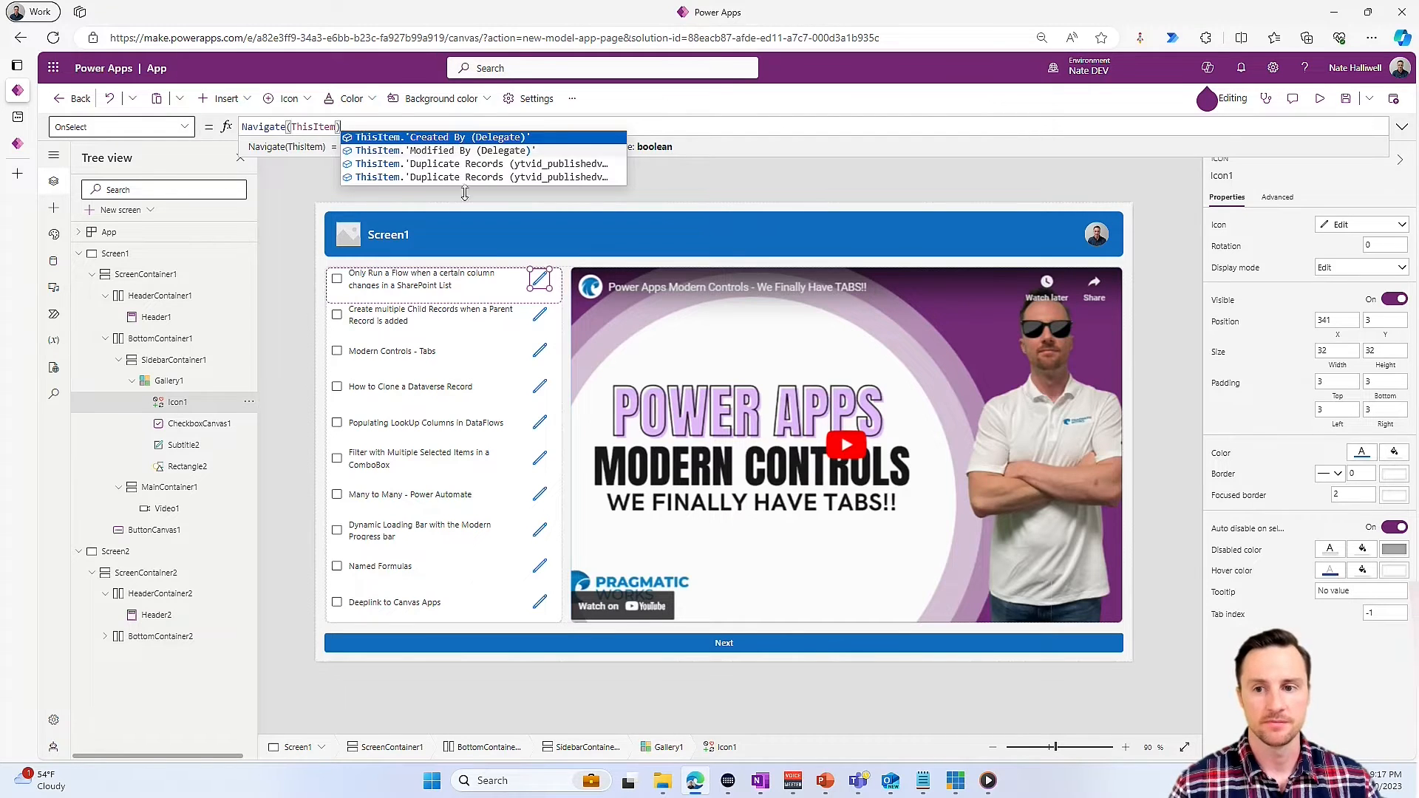
- Set the Next button's Visible formula to !IsEmpty(colVids)
click(650, 643)
click(1224, 640)
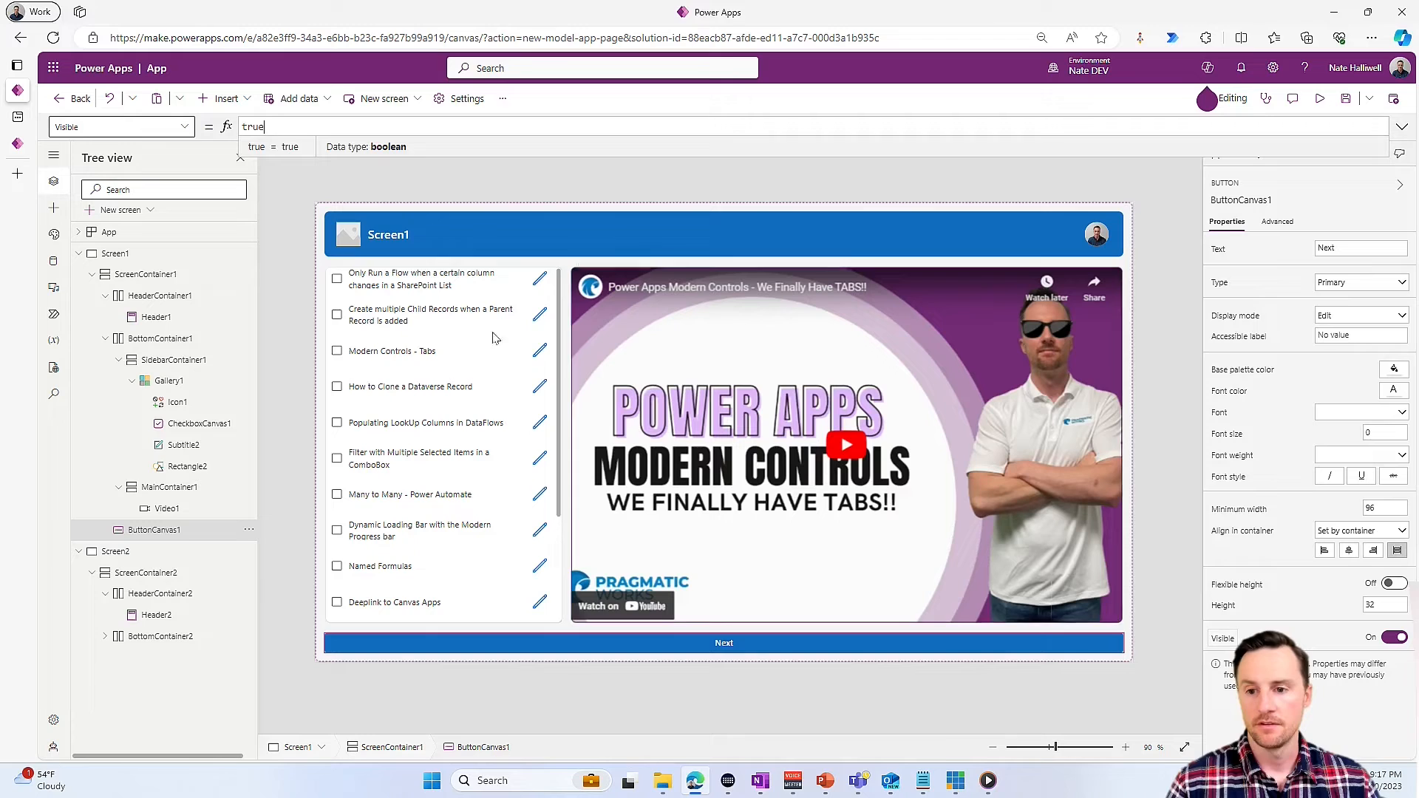
double_click(303, 129)
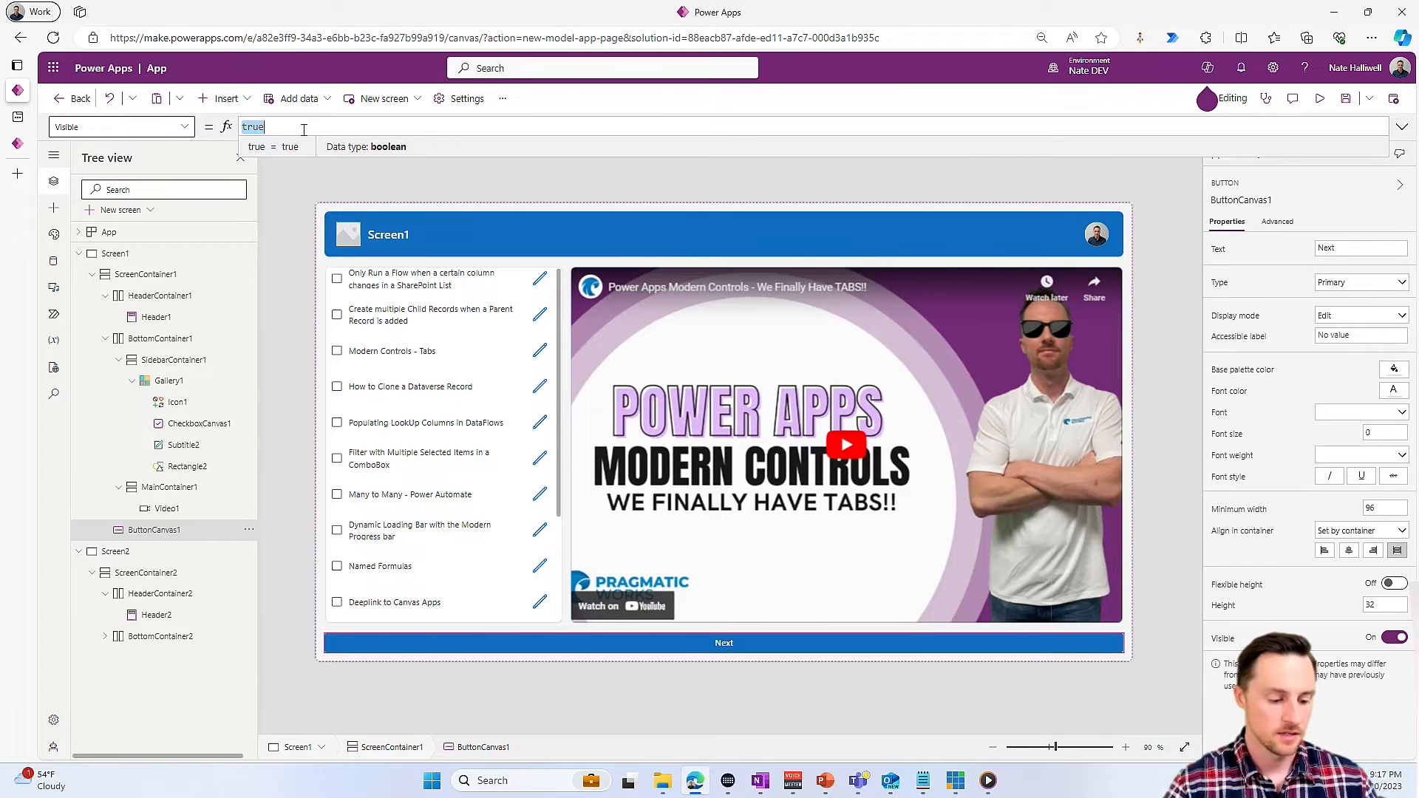
text(!IsEmpty(co)
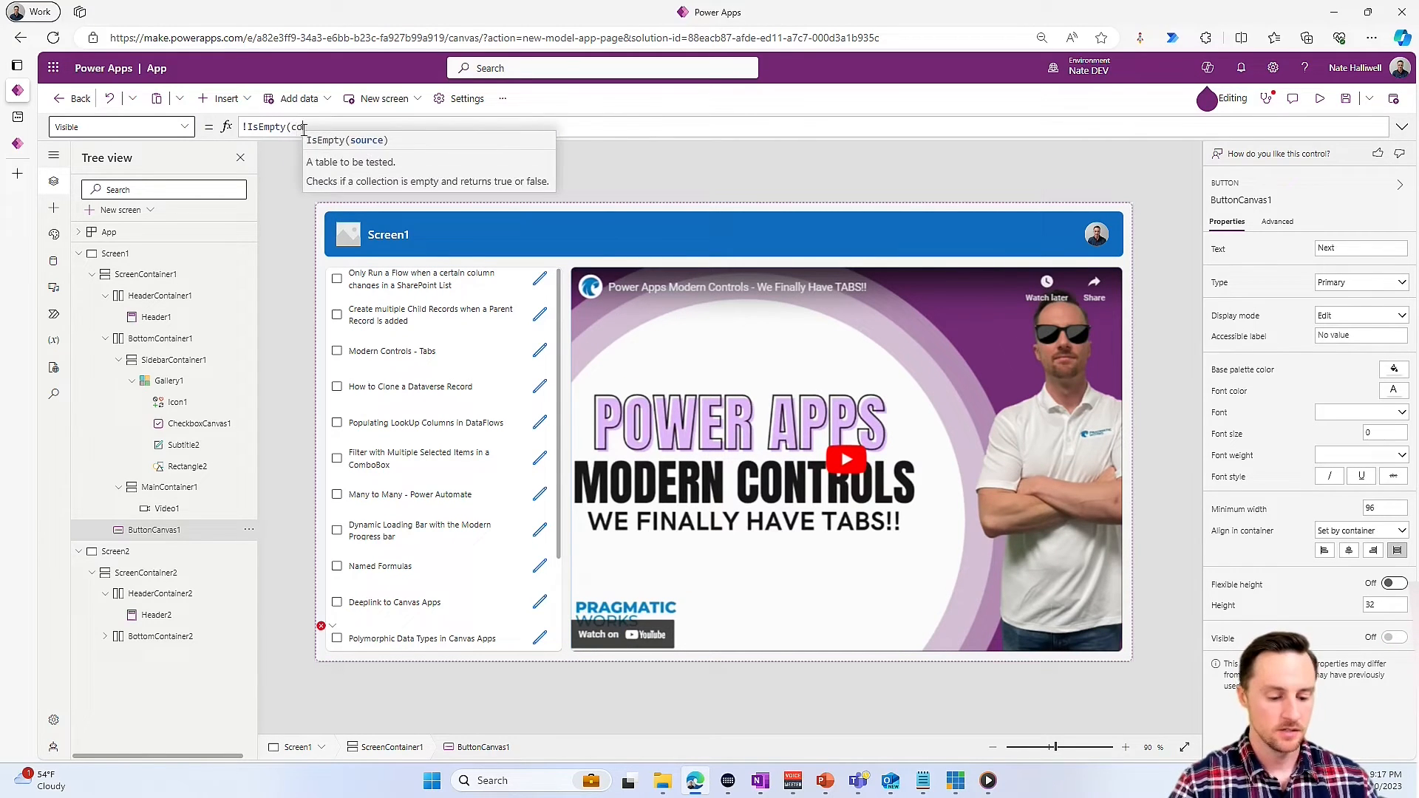
text(lVids))
- Check the first, third and fourth videos in the gallery and go to Screen2 with the Next button
alt+click(337, 279)
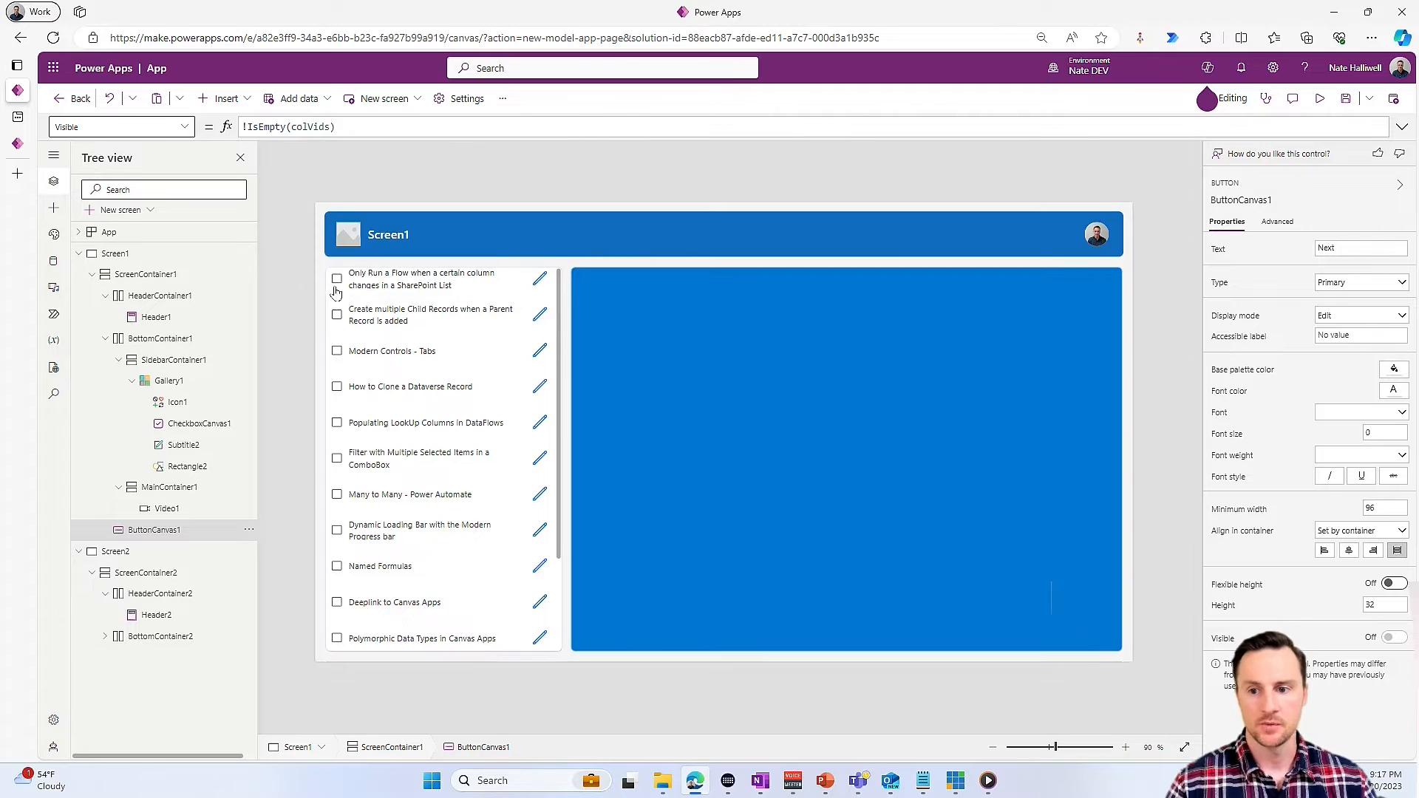
alt+click(336, 350)
alt+click(337, 386)
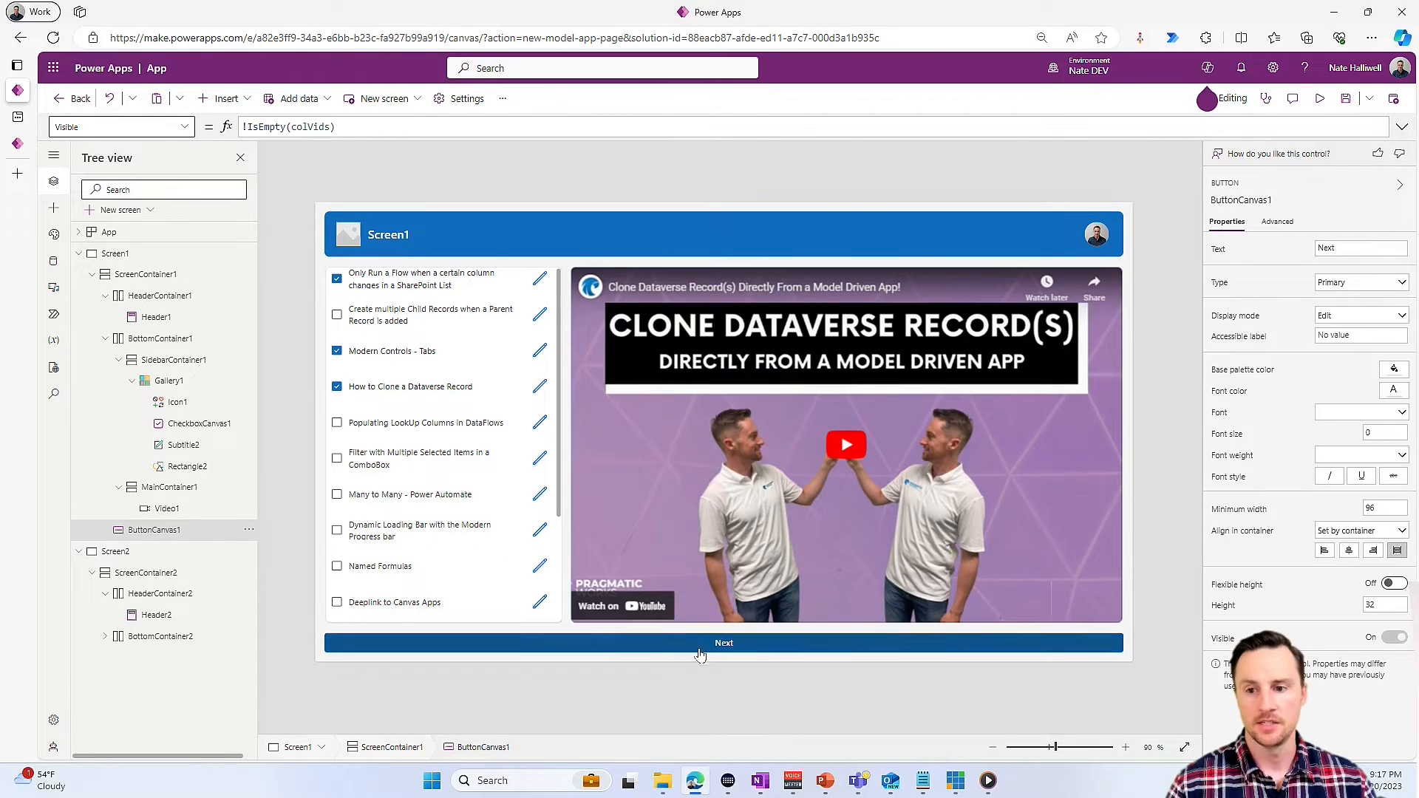
alt+click(699, 646)
click(441, 554)
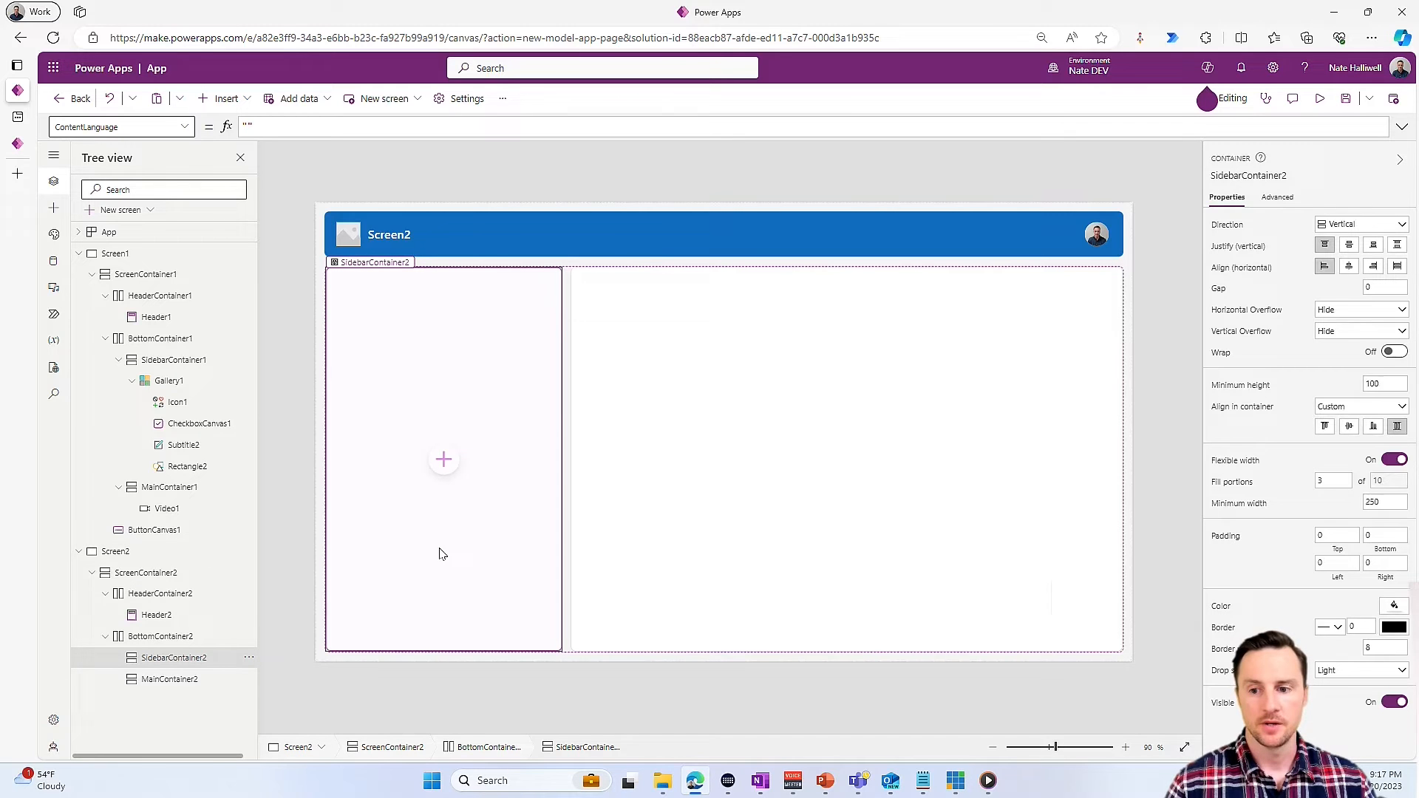
- Copy Gallery1 from Screen1 and paste it into SidebarContainer2 on Screen2
click(172, 380)
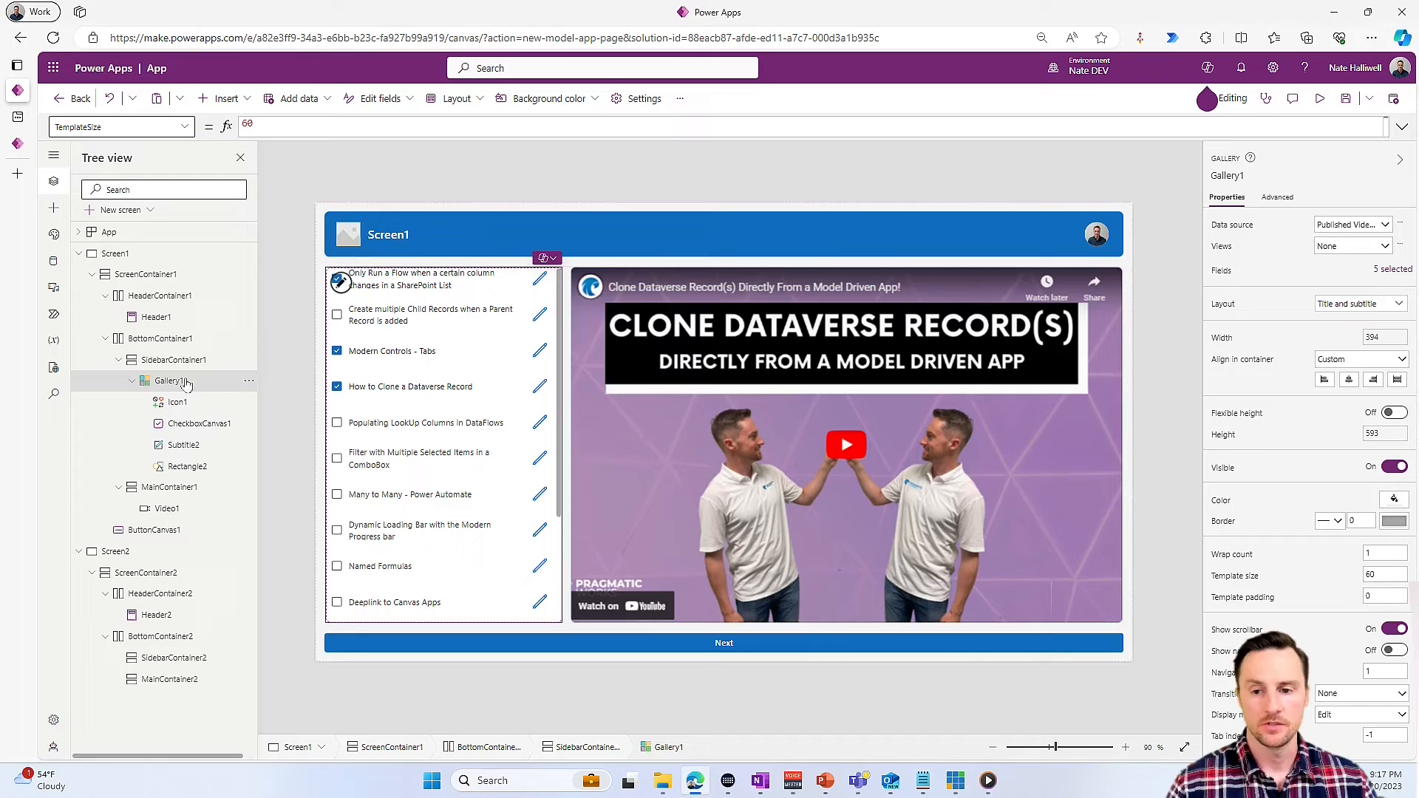
click(250, 382)
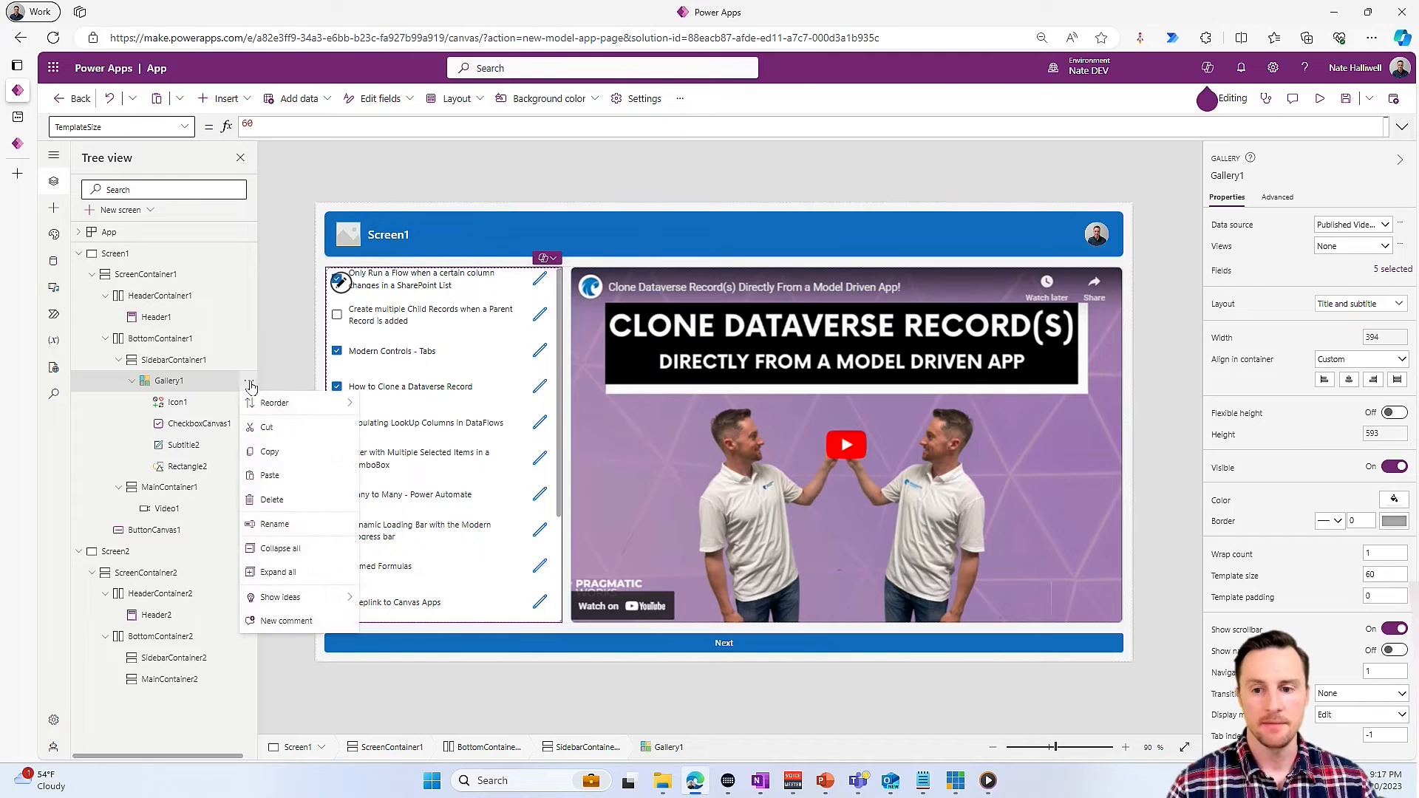
click(289, 457)
click(133, 552)
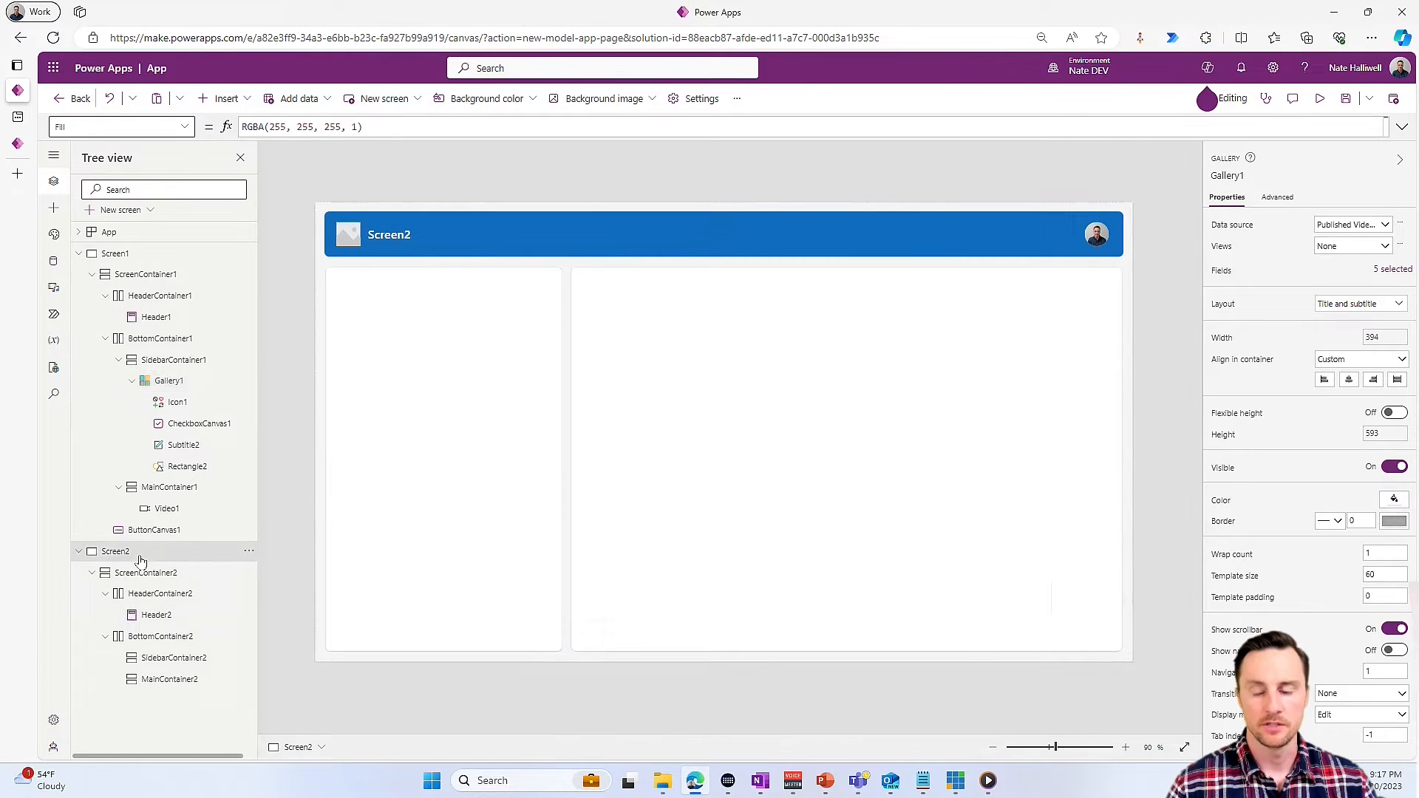
click(475, 459)
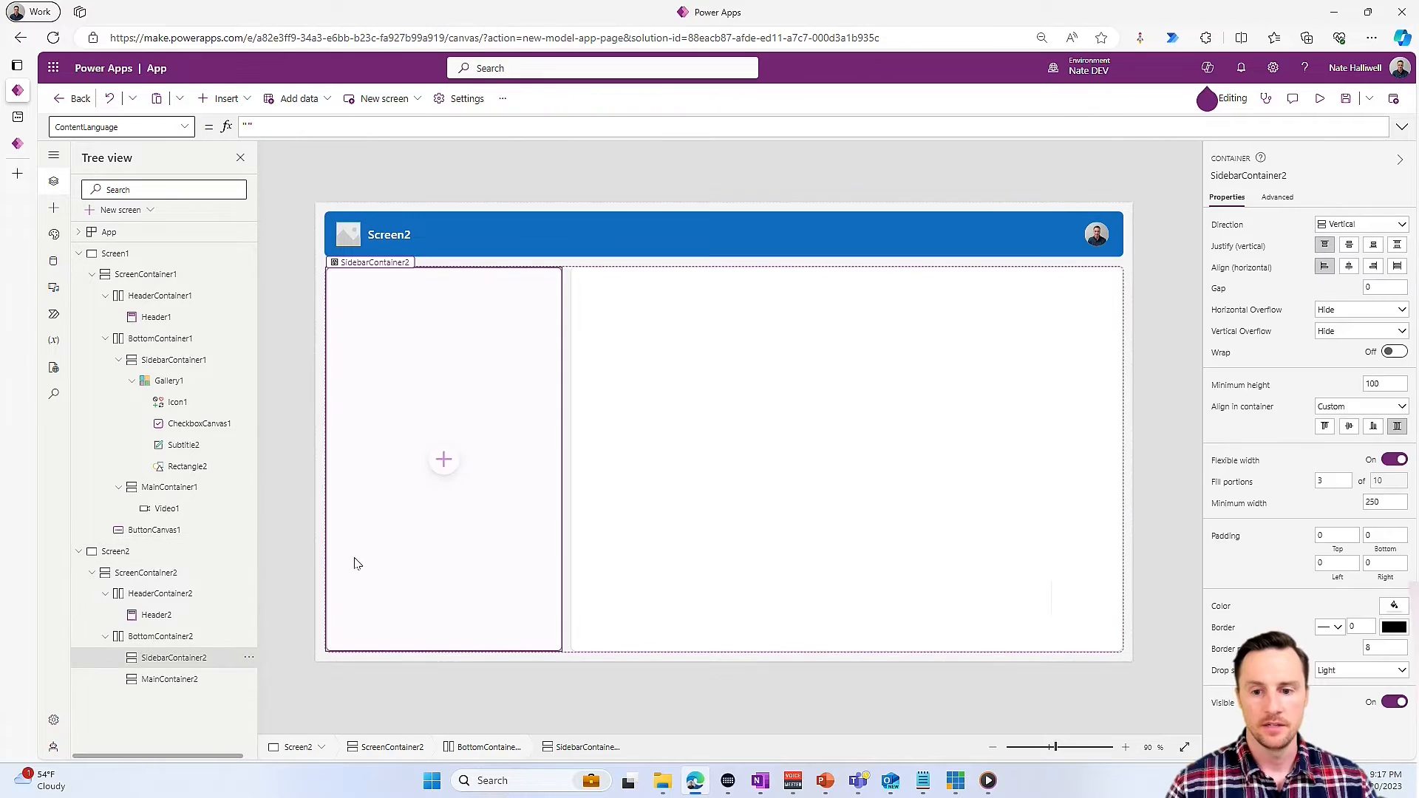
right_click(162, 660)
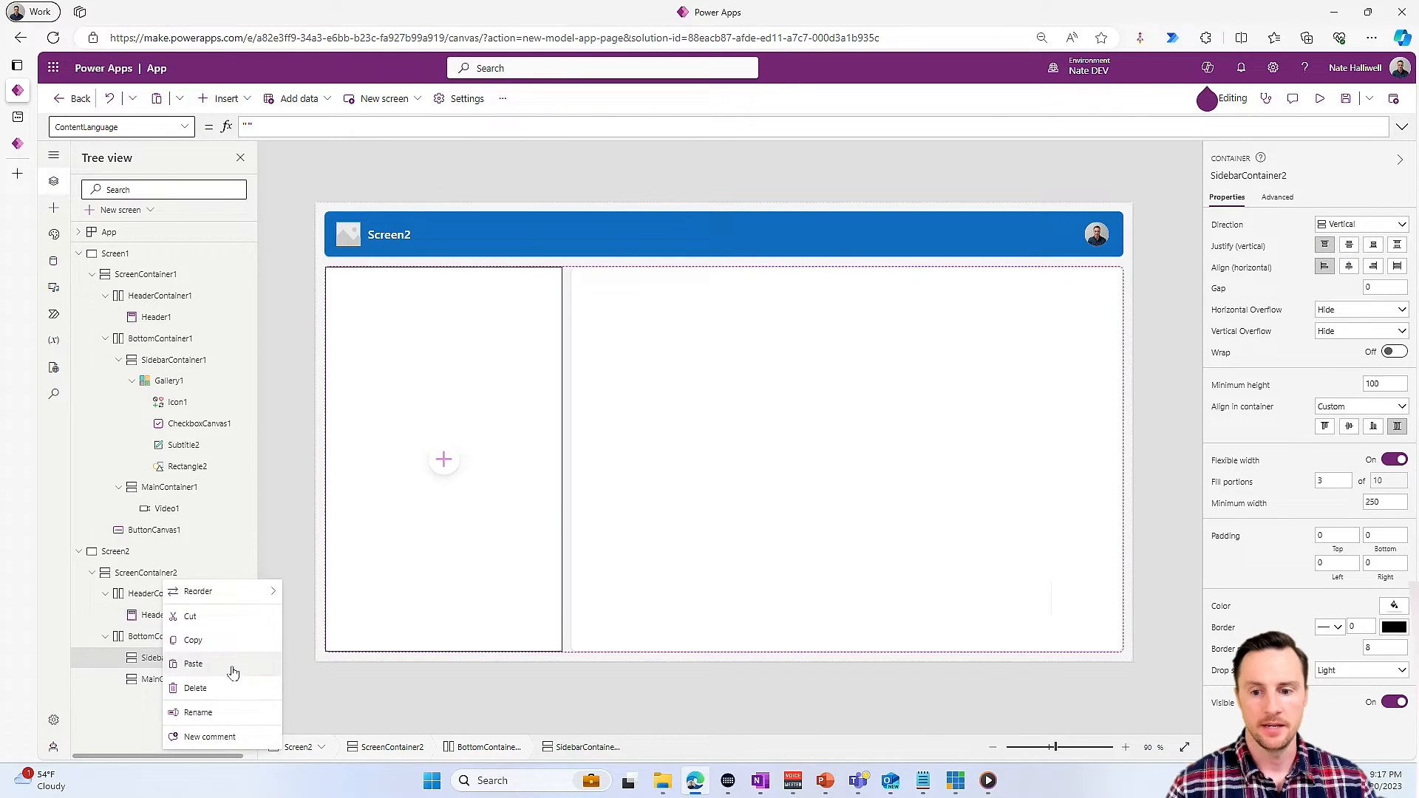
click(229, 664)
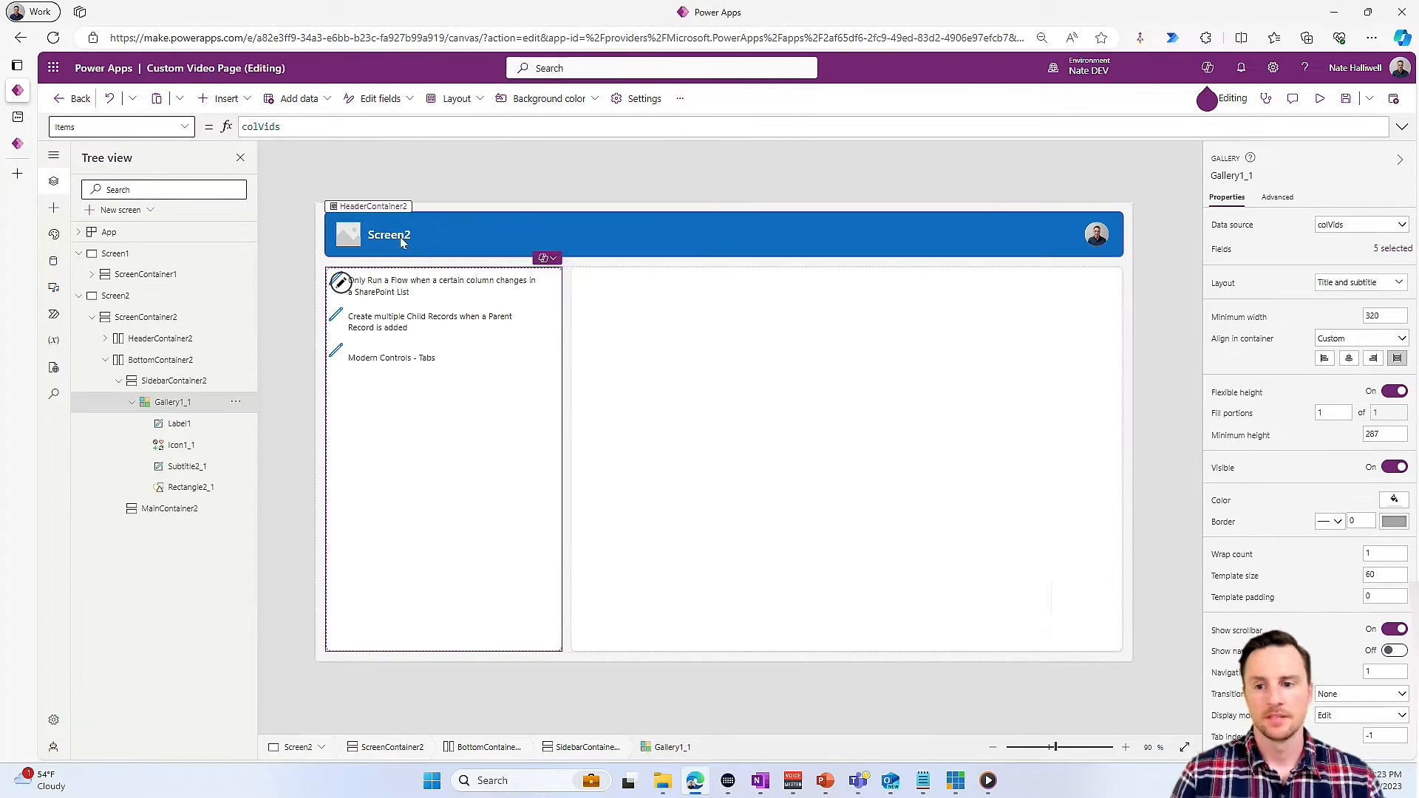
- Insert a classic Back arrow icon into Screen2's header container and reorder it to the start, before the header
click(419, 236)
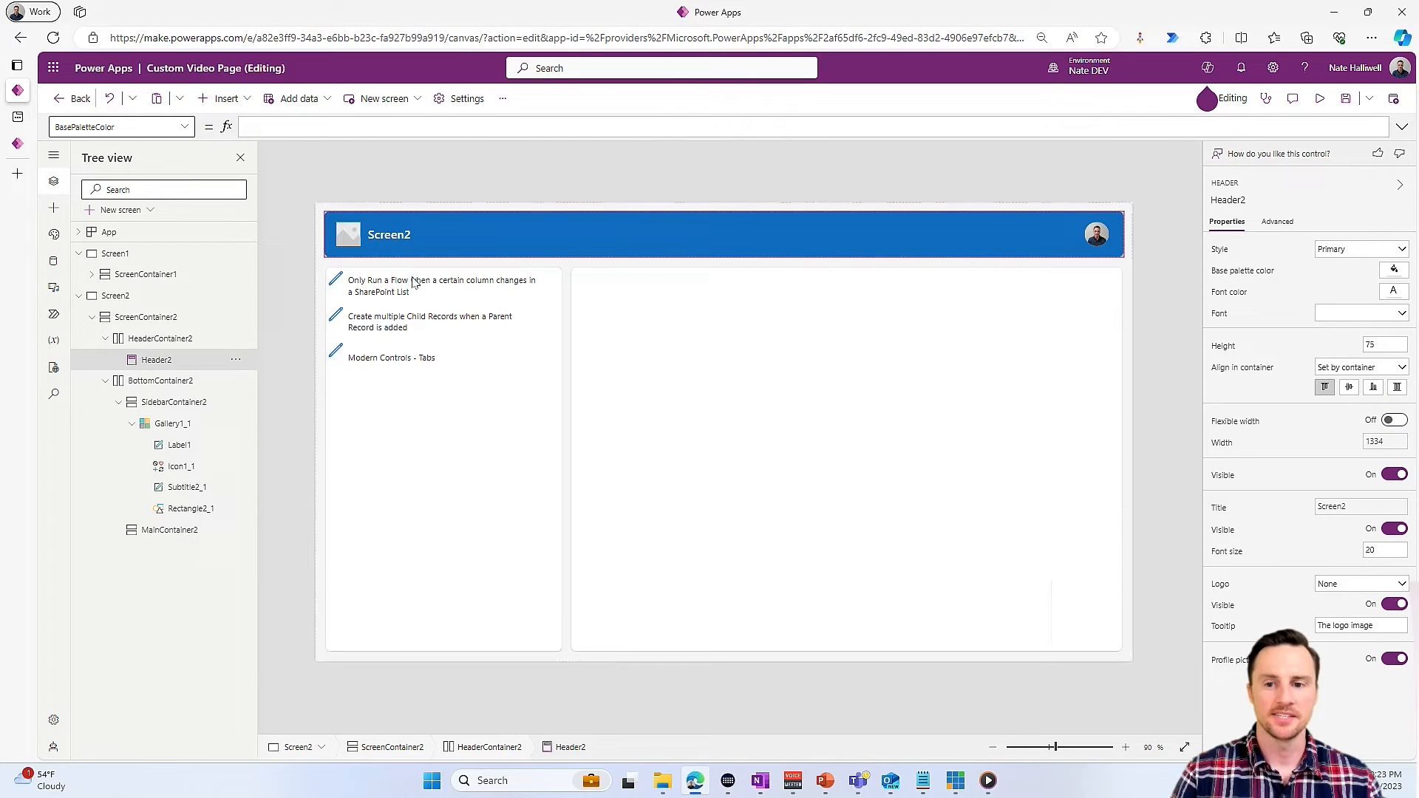
click(246, 97)
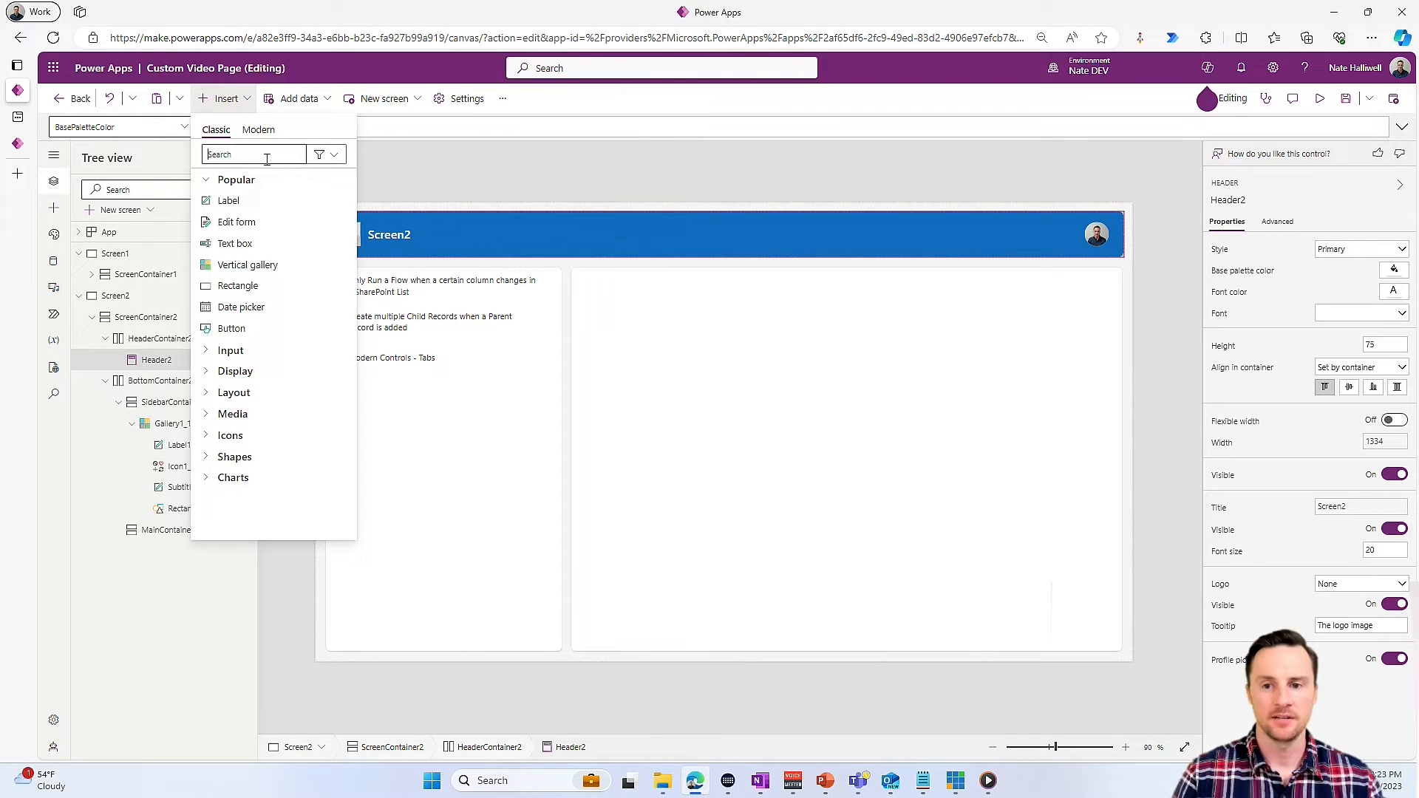
text(back)
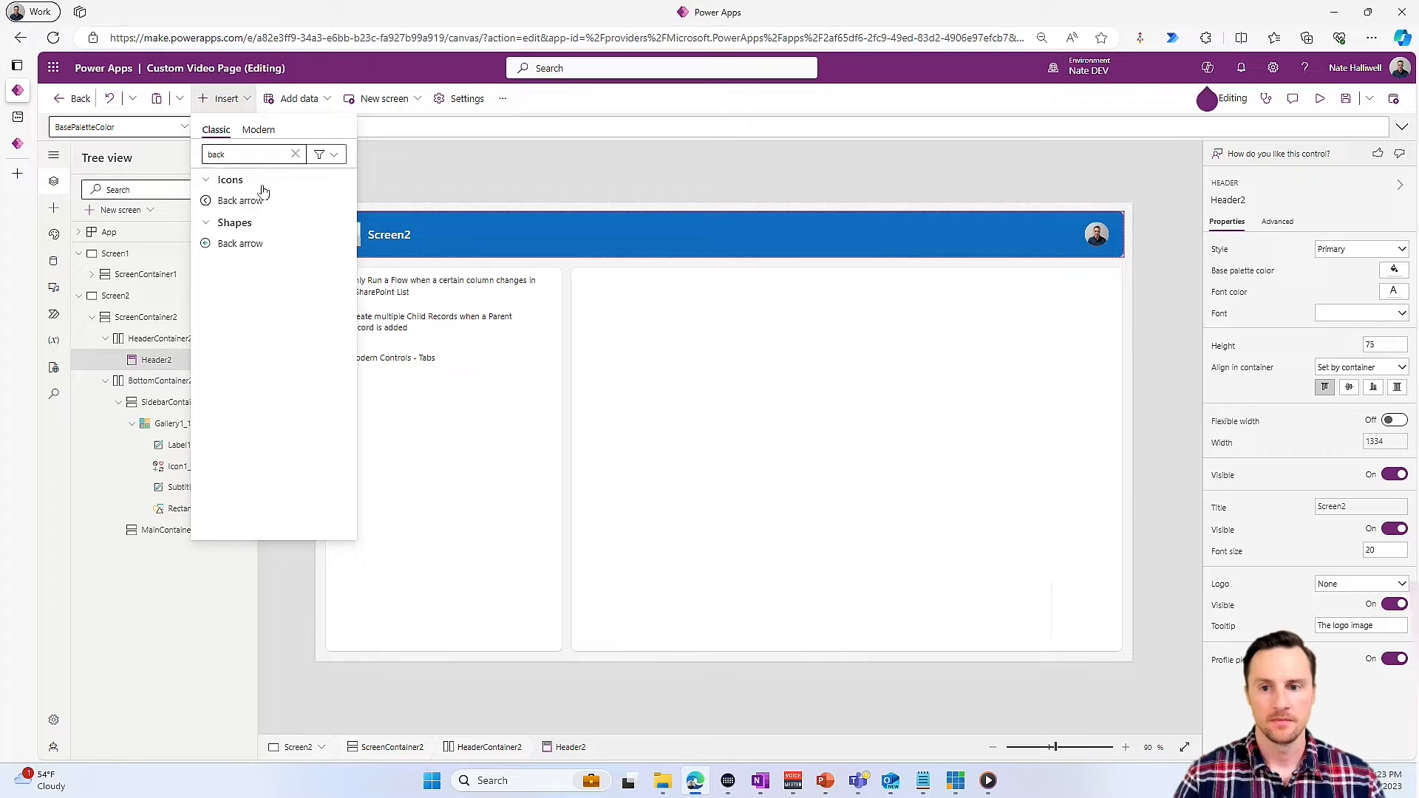
click(260, 202)
right_click(152, 380)
mouse_move(237, 395)
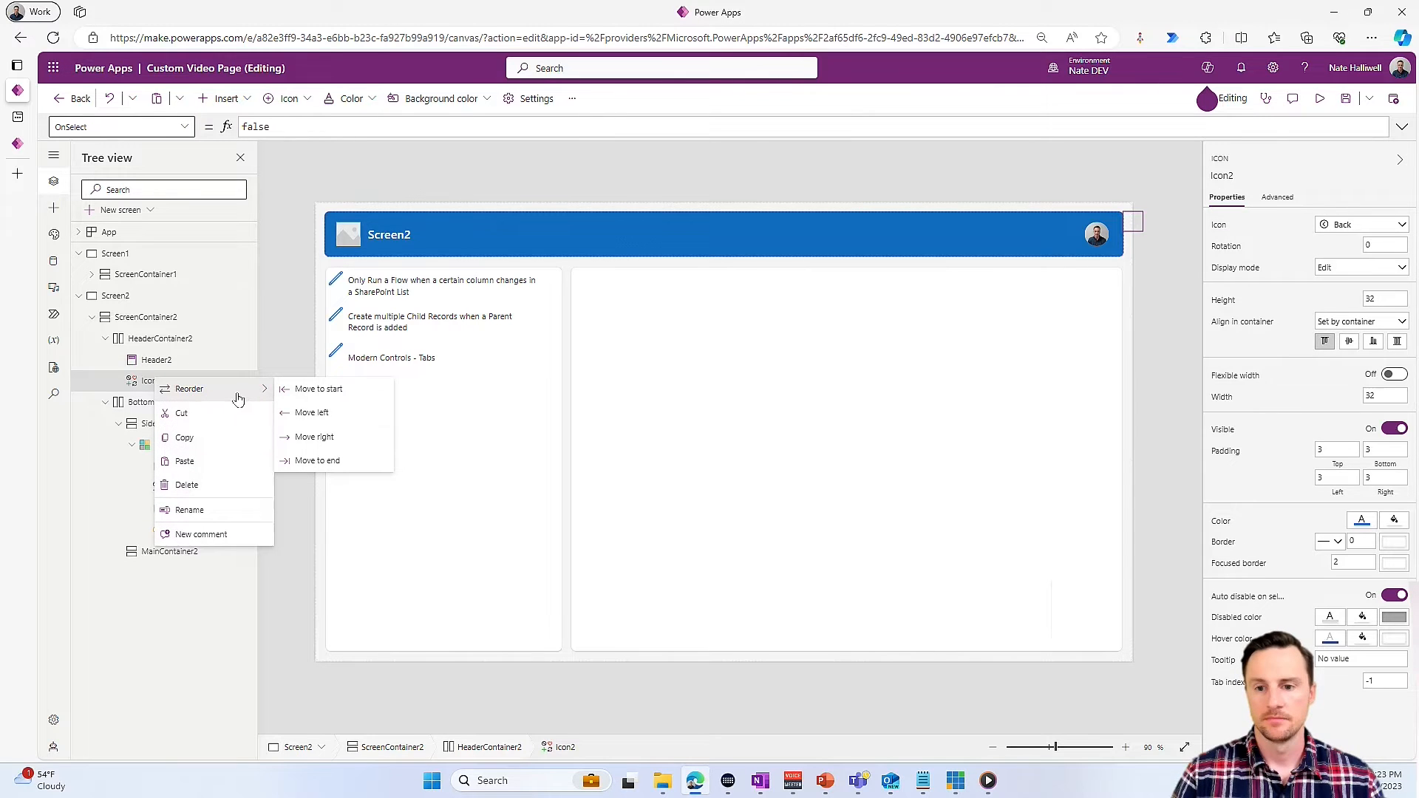
click(341, 397)
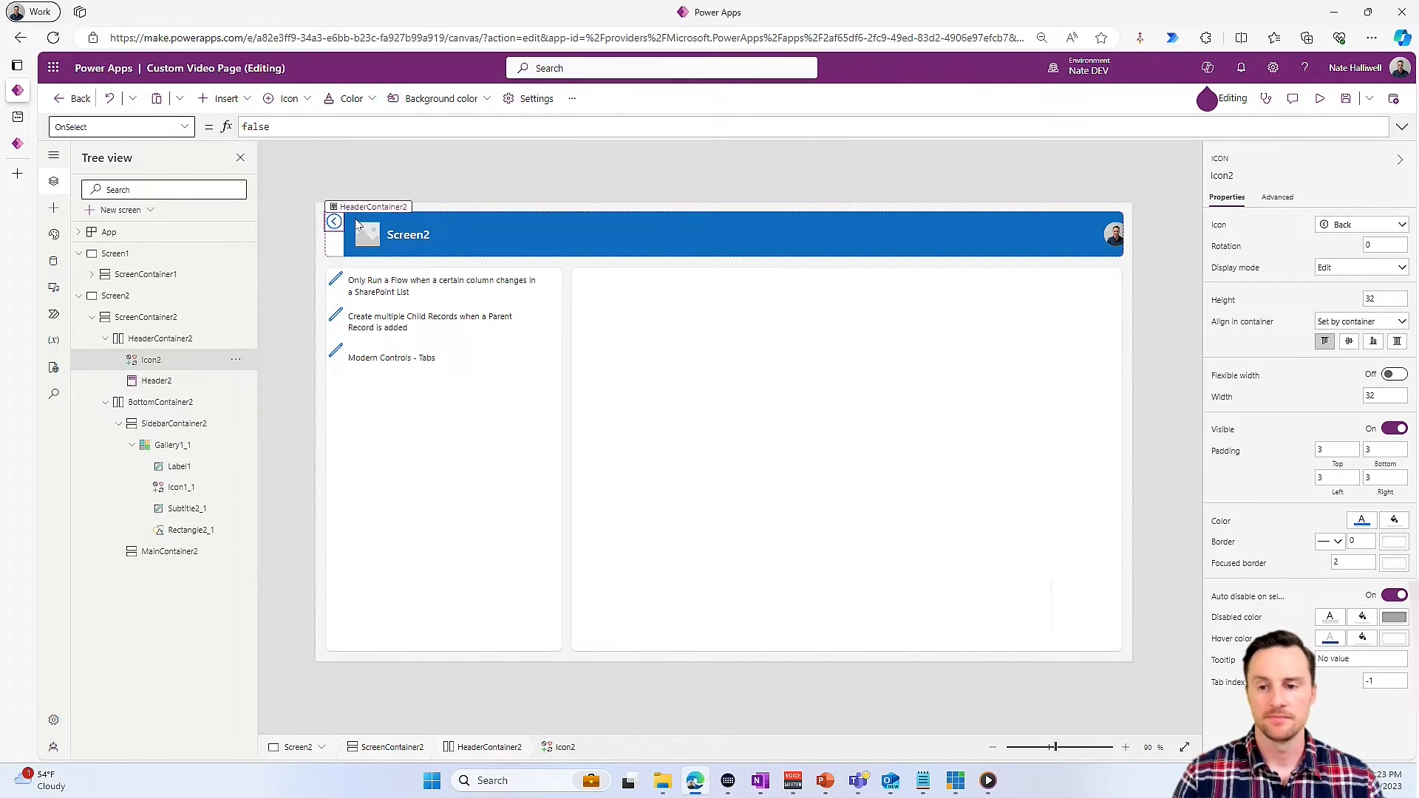
- Set the Back arrow icon's OnSelect formula to Navigate(Screen1)
double_click(292, 128)
text(Navigate)
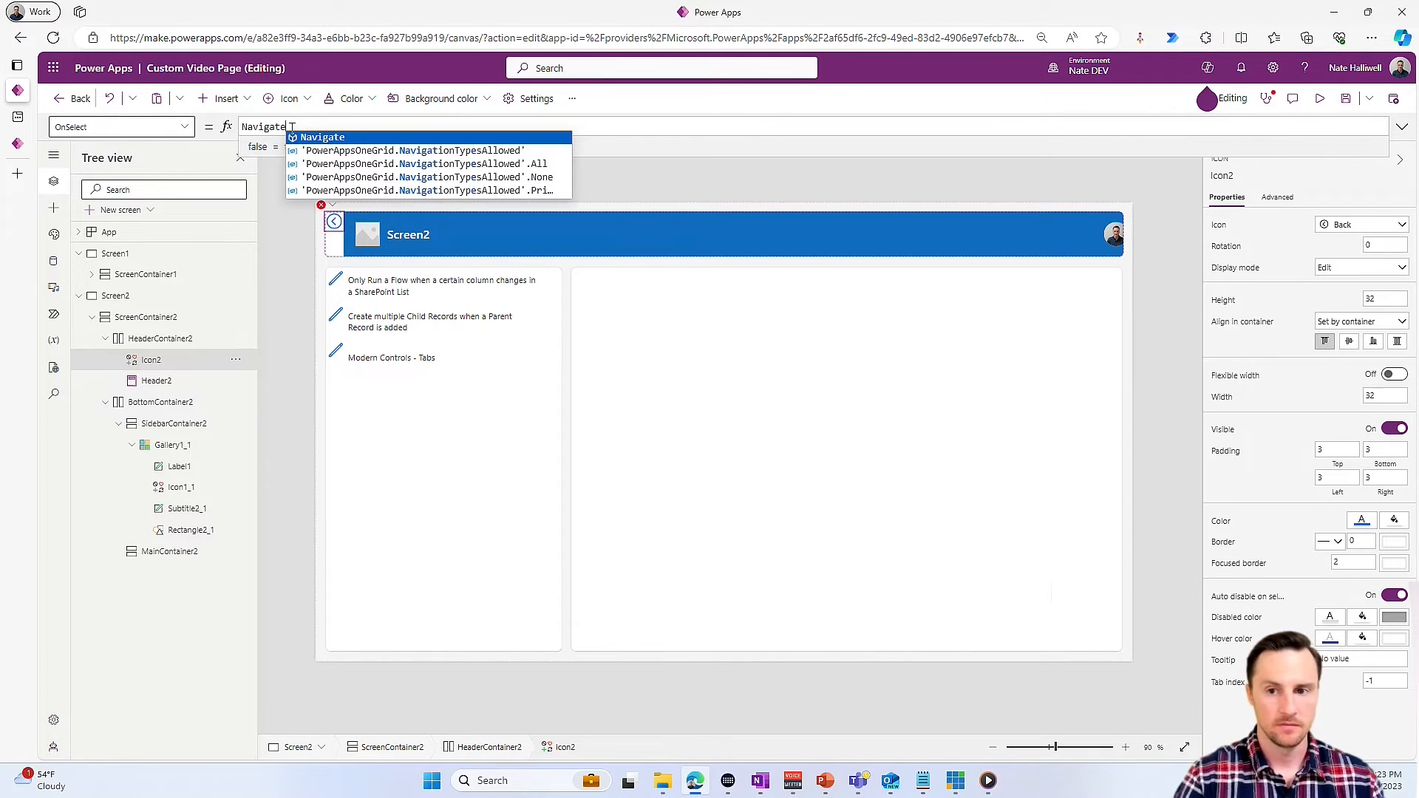
click(350, 139)
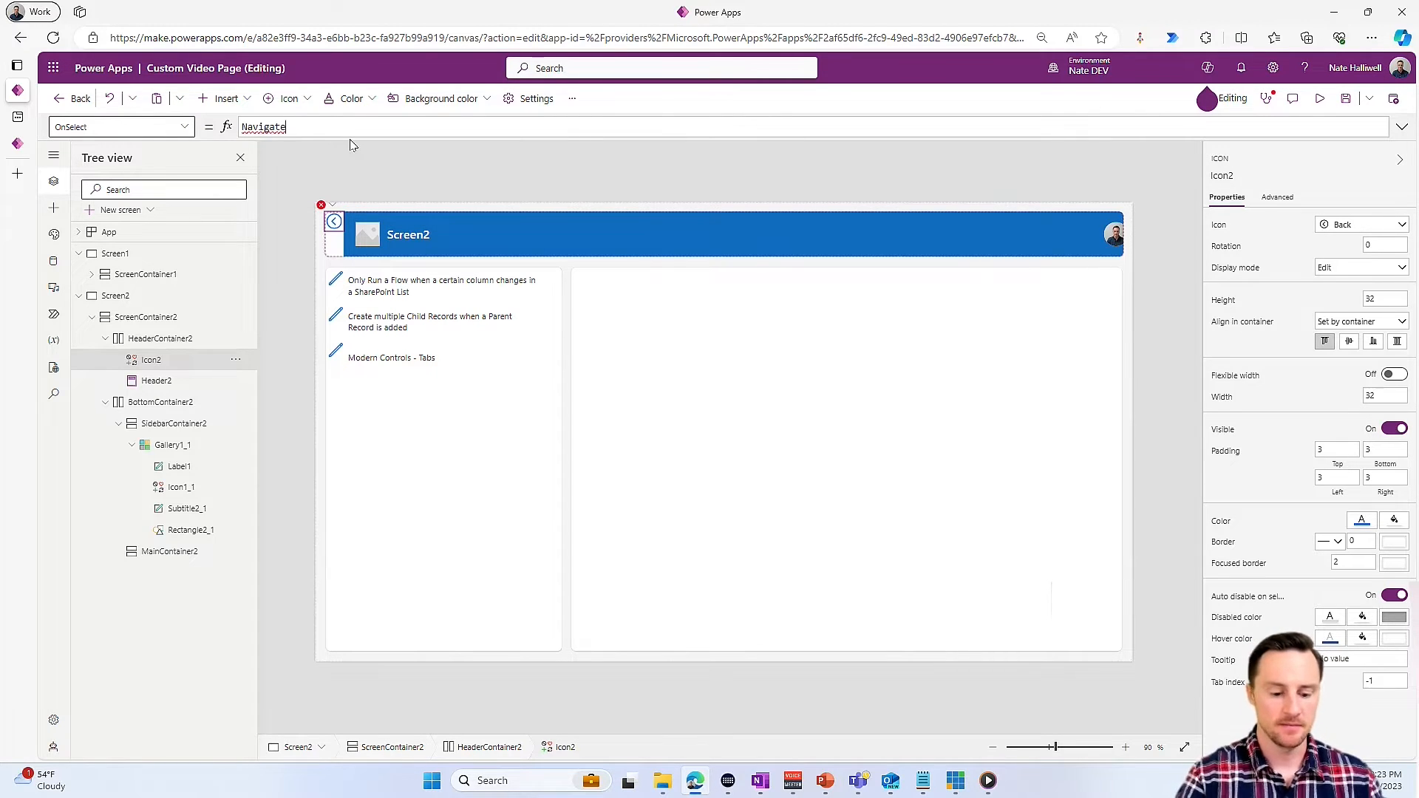
text(()
click(350, 138)
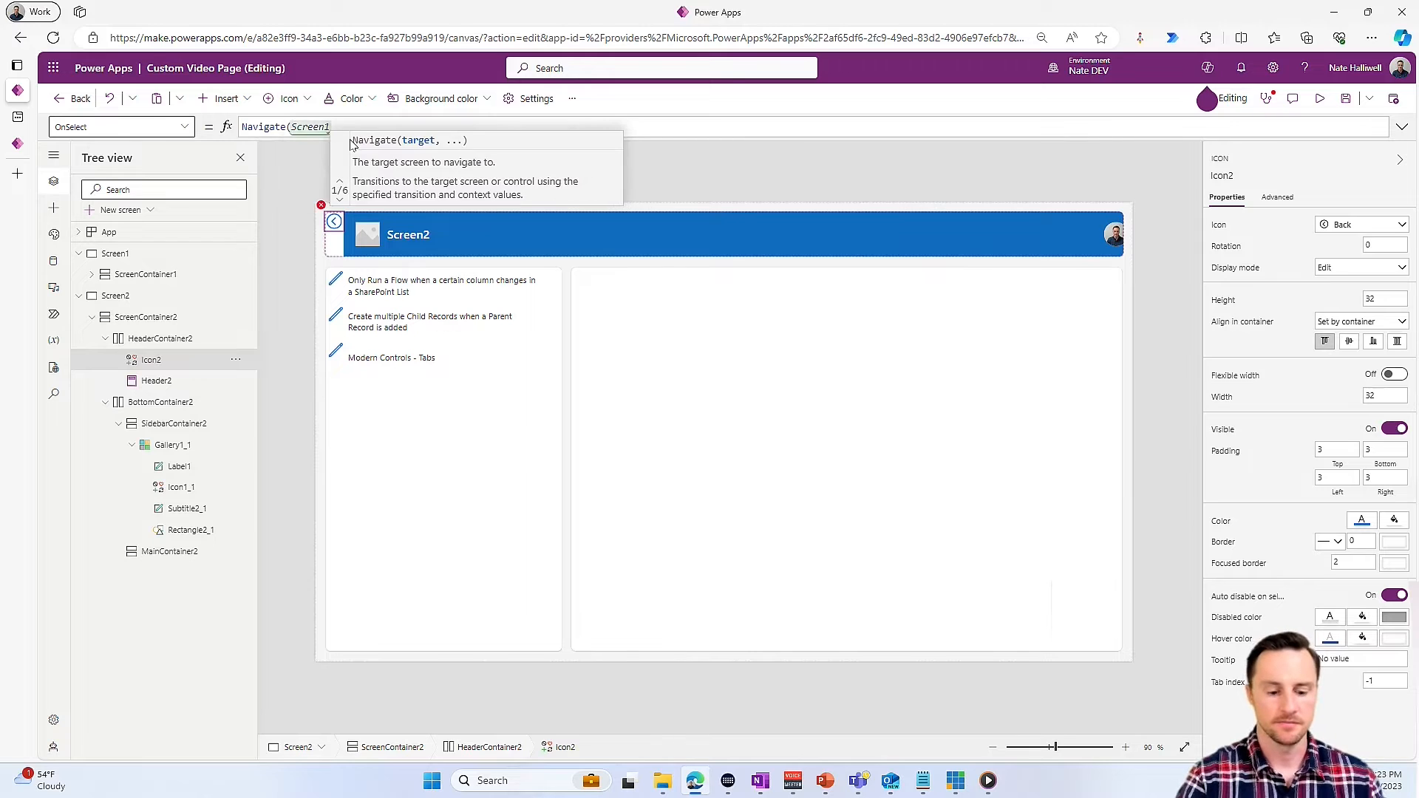
text())
- Test the navigation by going back to Screen1, unchecking the "Create multiple Child Records" video and returning to Screen2
alt+click(333, 219)
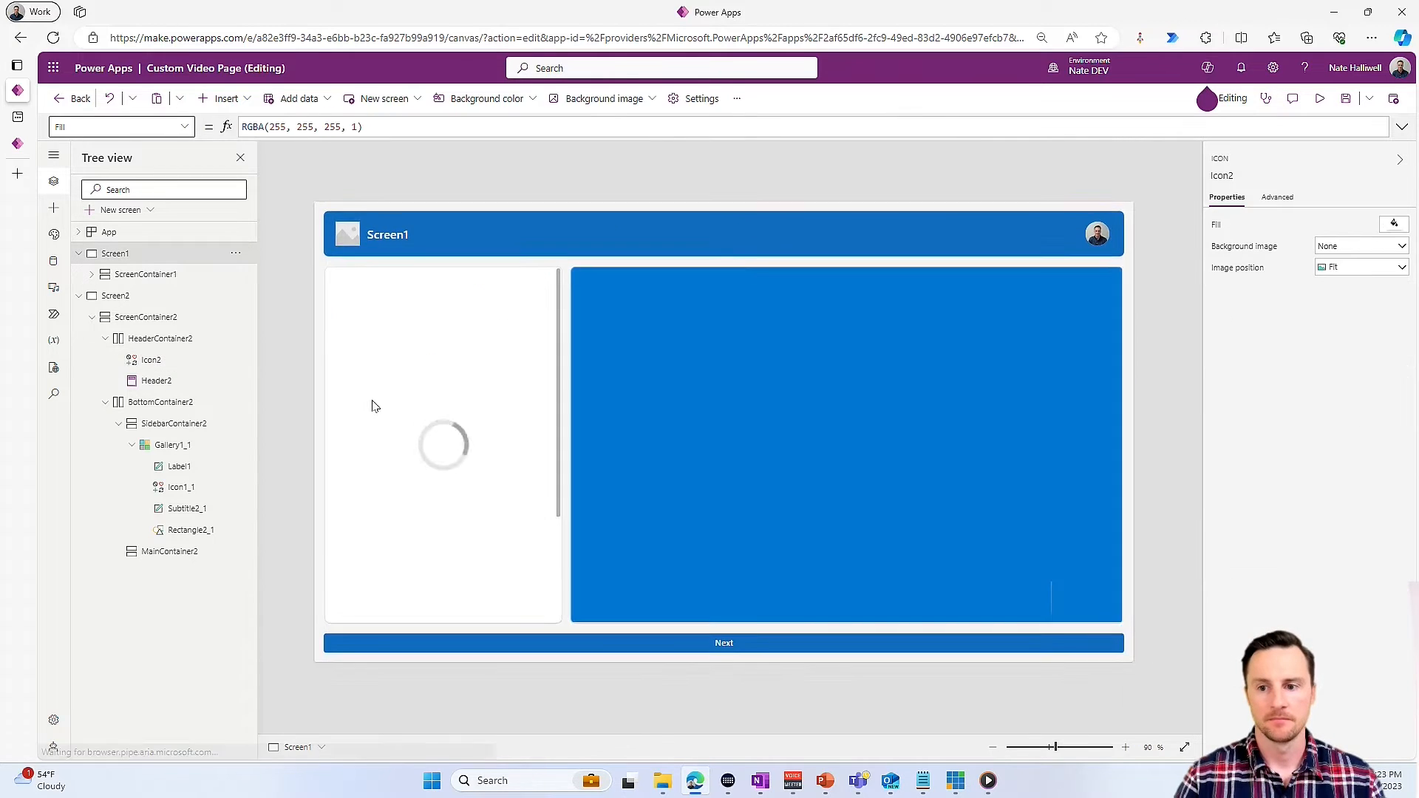
alt+click(337, 318)
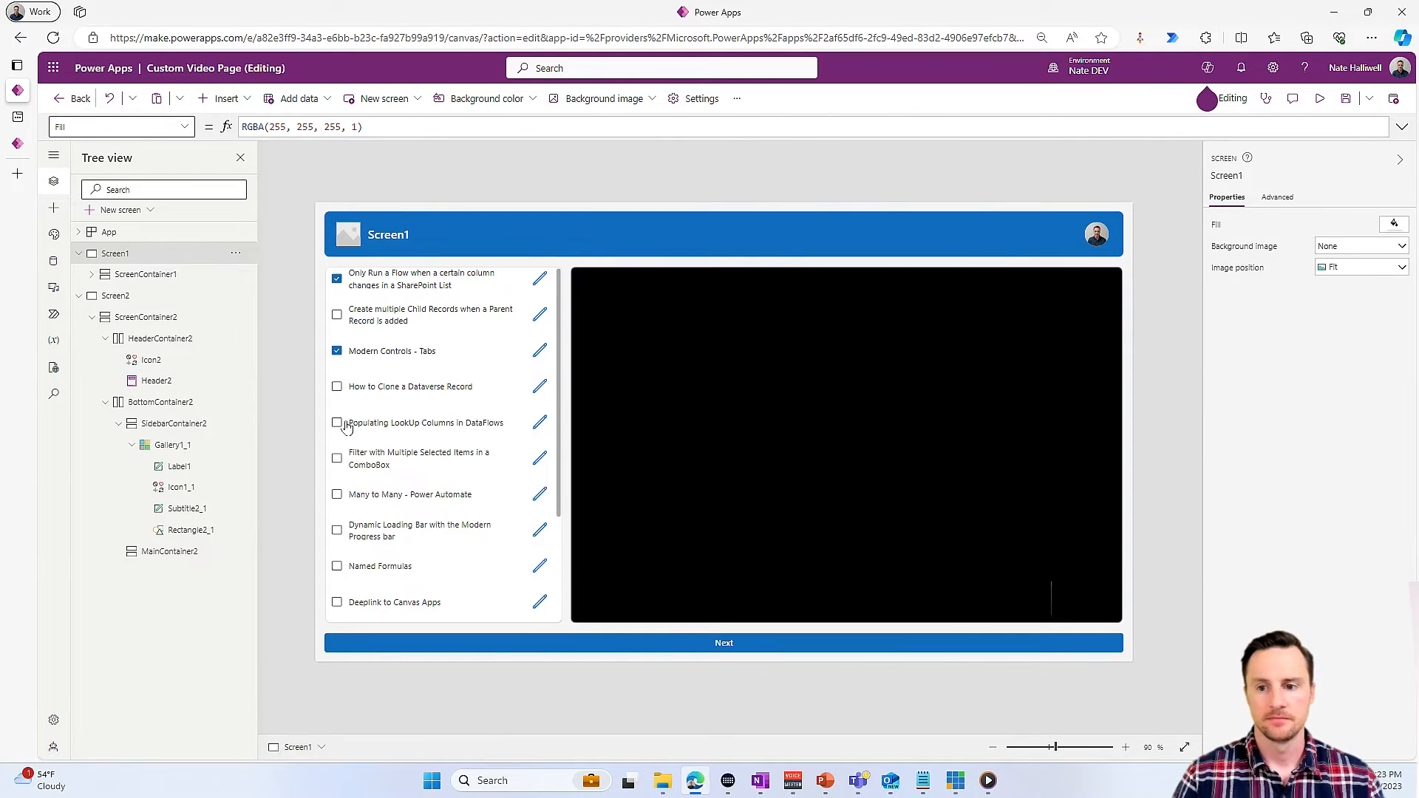
alt+click(567, 647)
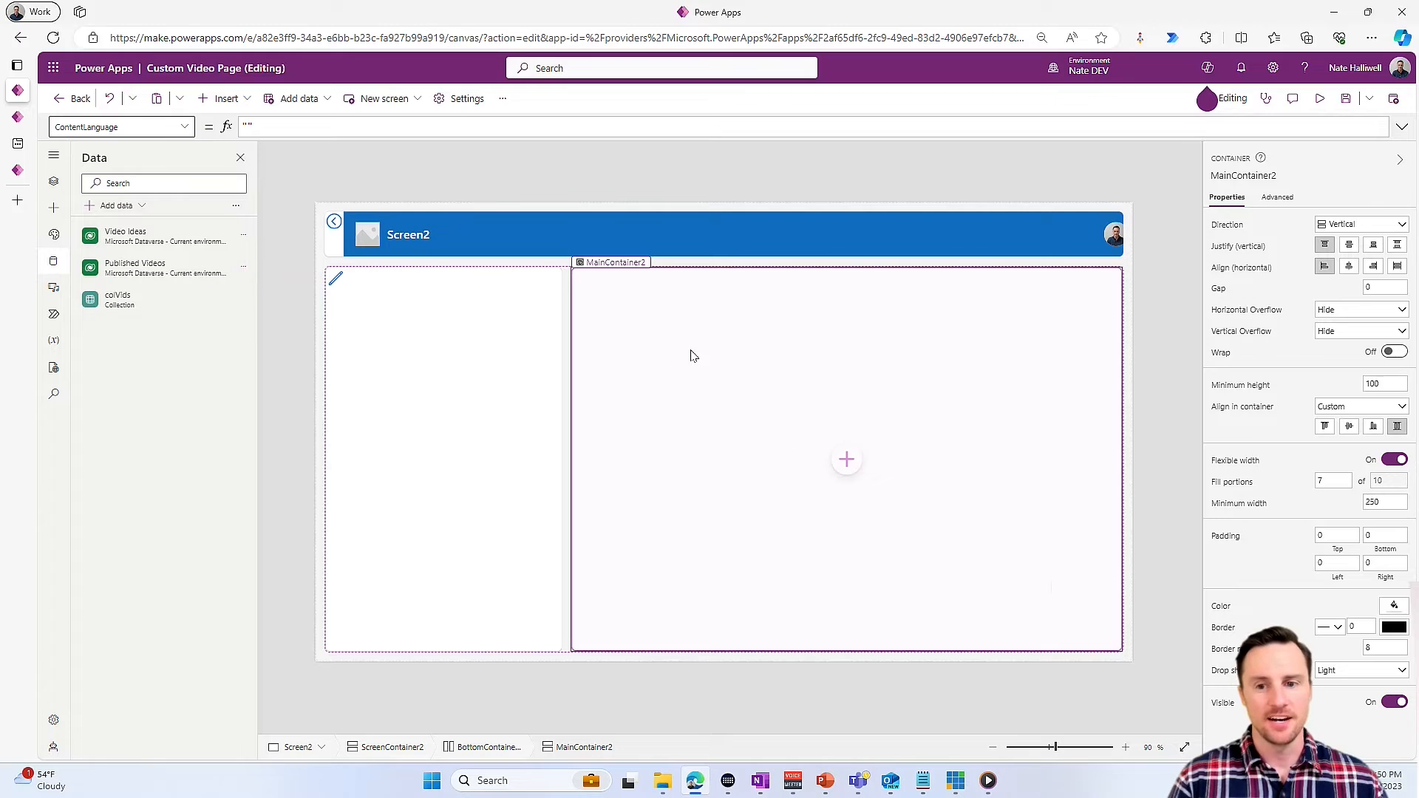
- Add the Office 365 Users connector as a data source, using the existing connection
mouse_move(89, 273)
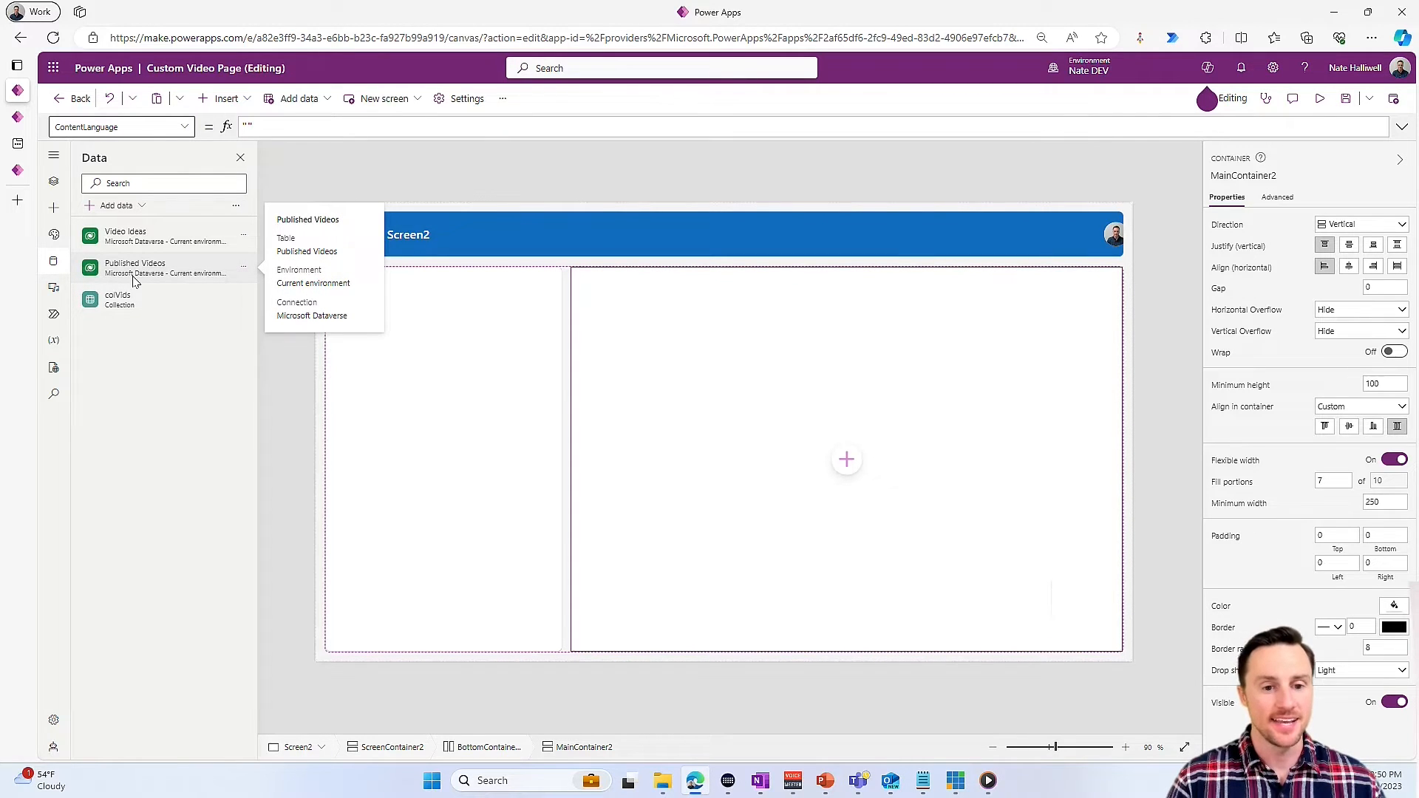
mouse_move(113, 299)
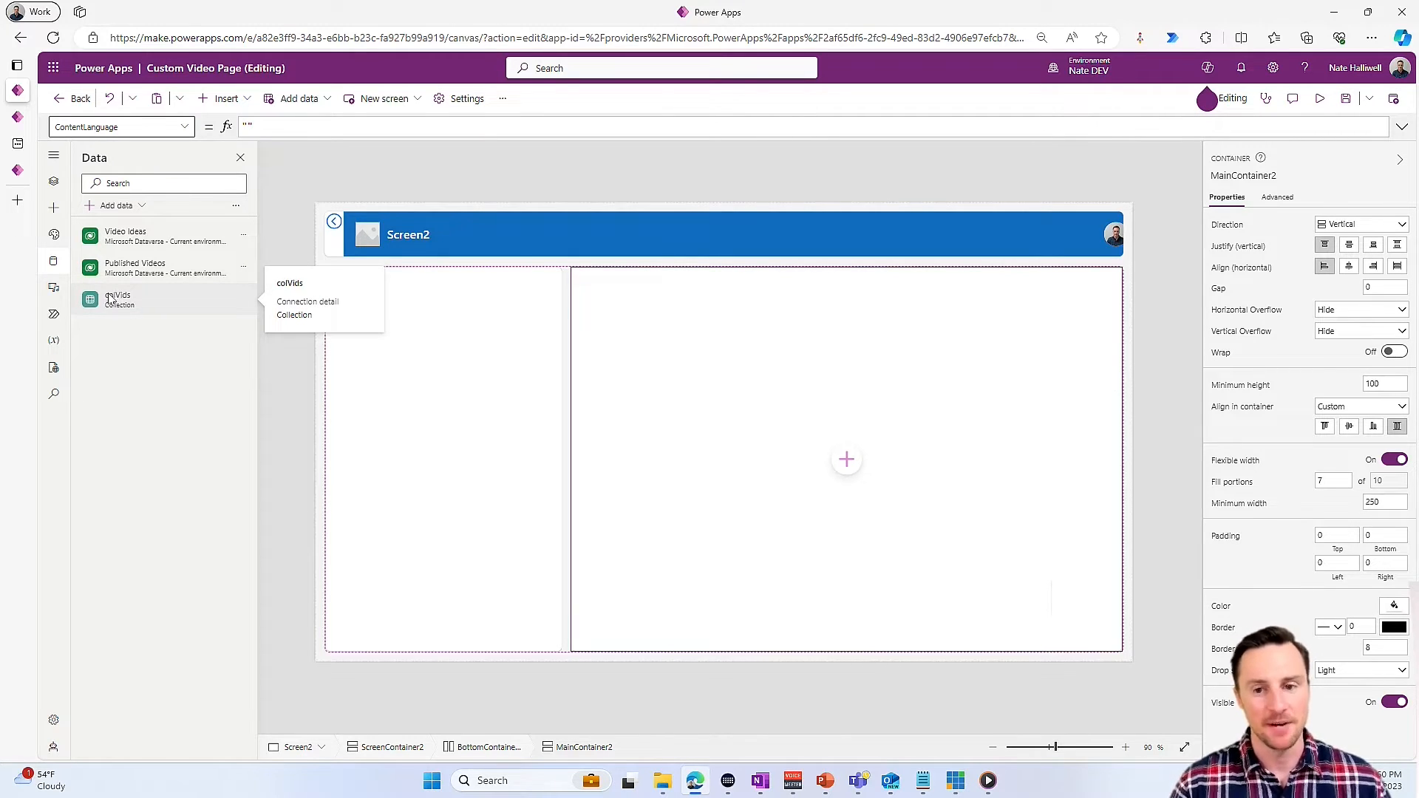
click(54, 209)
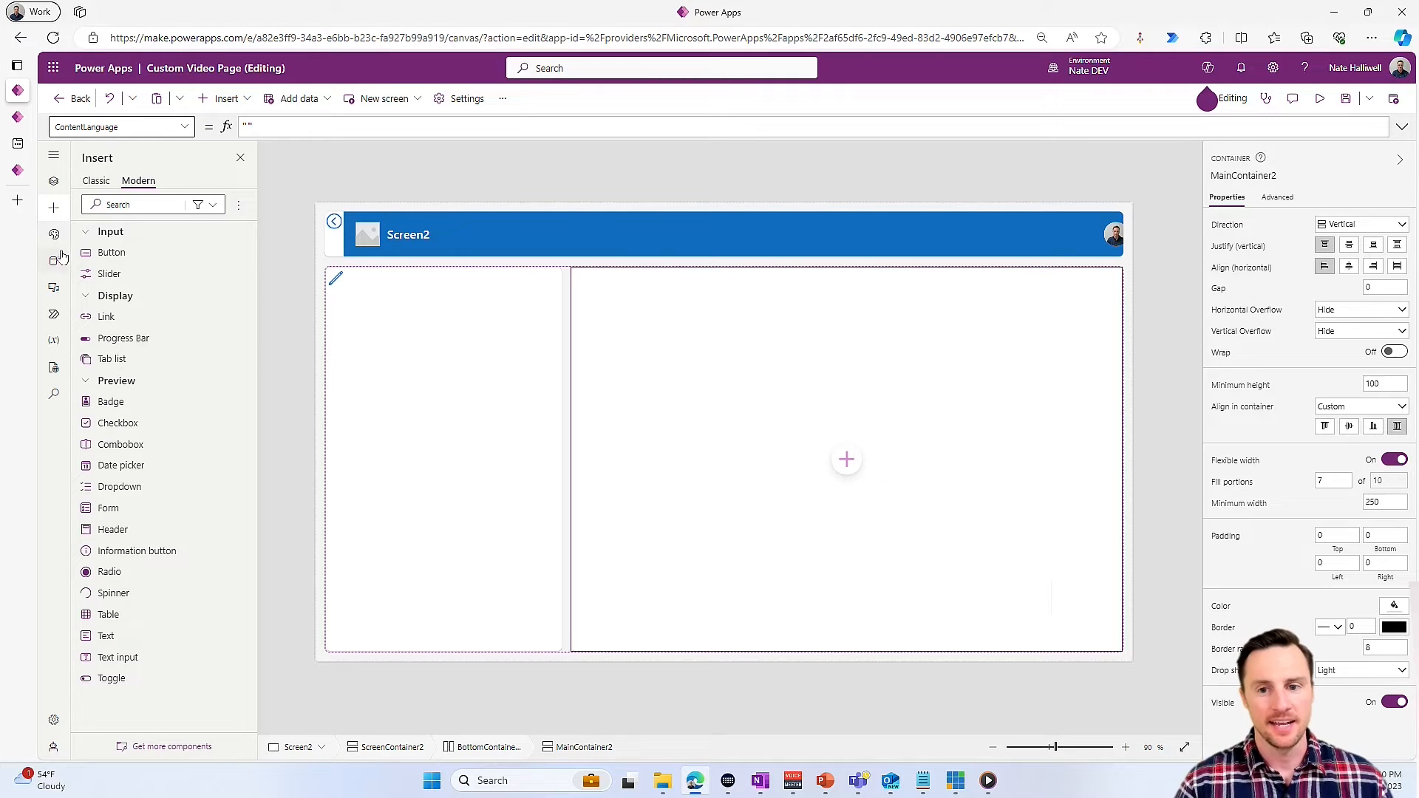
click(59, 258)
click(116, 206)
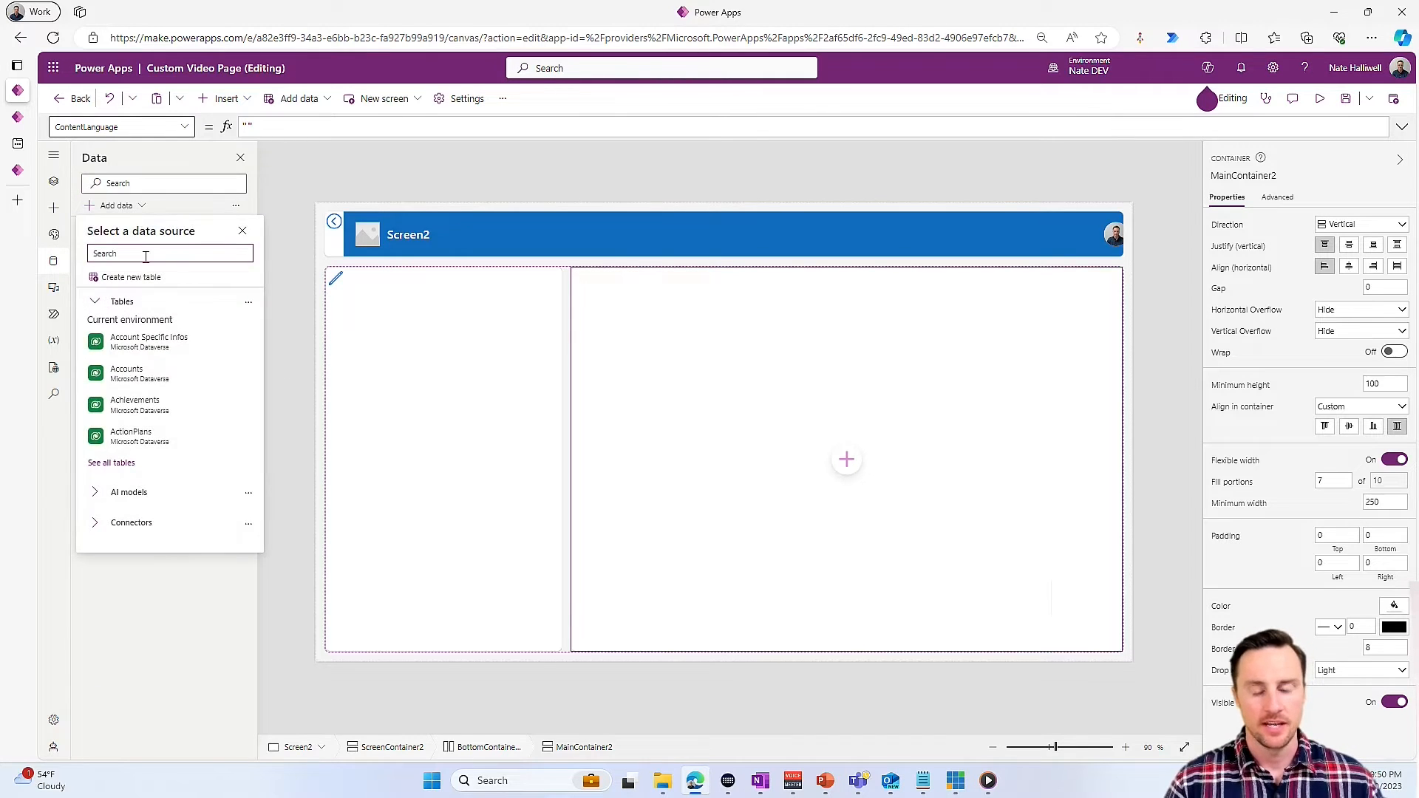
text(opffuce)
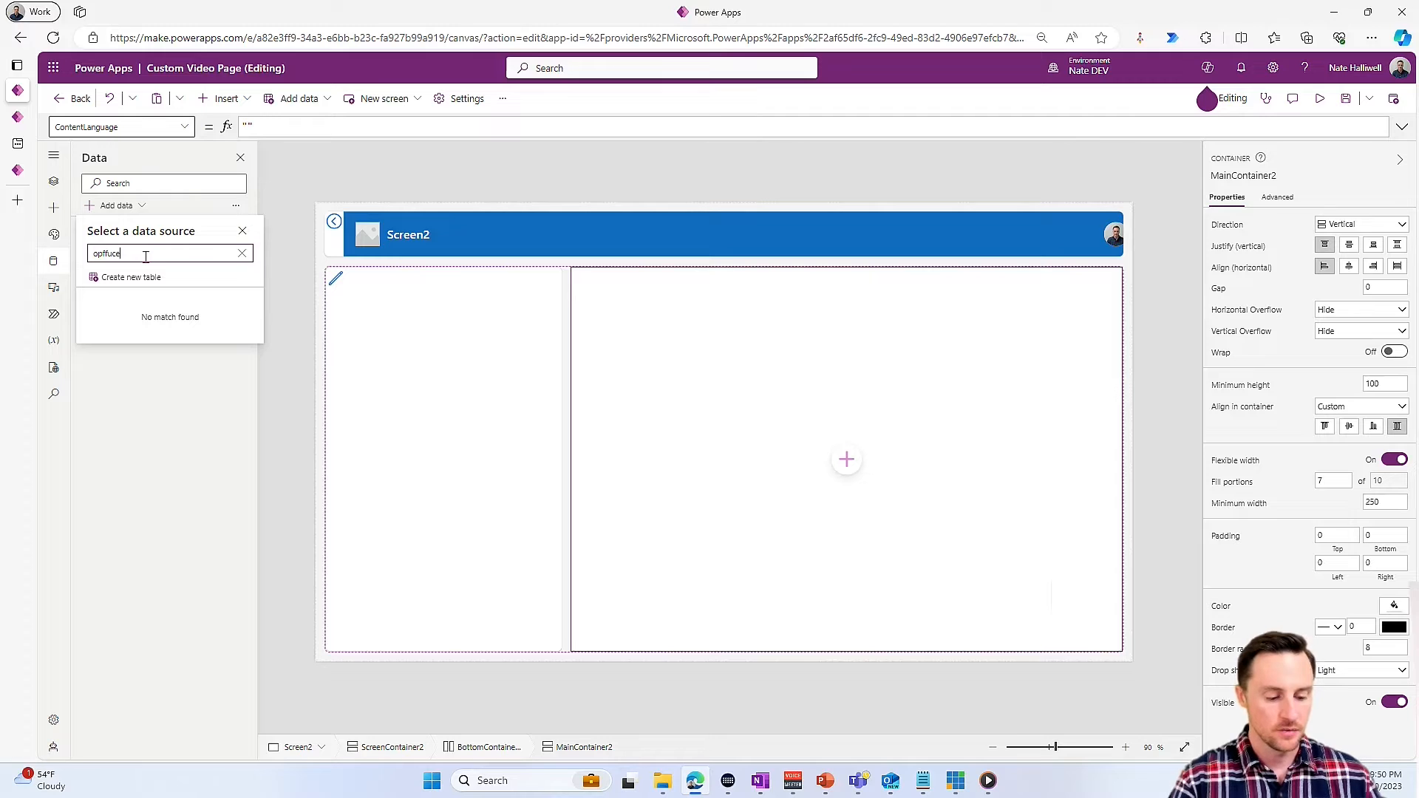
double_click(159, 256)
text(office)
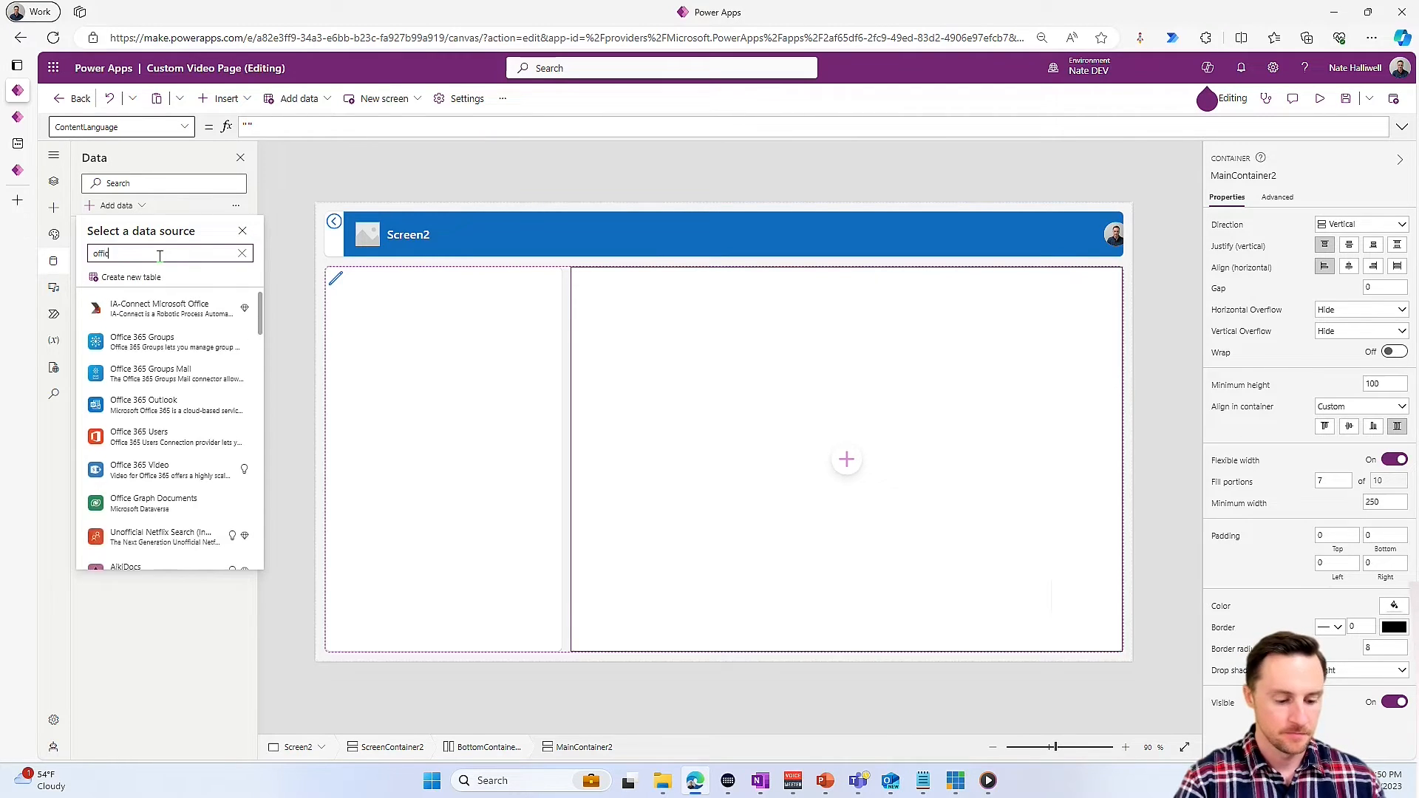
click(169, 438)
click(181, 300)
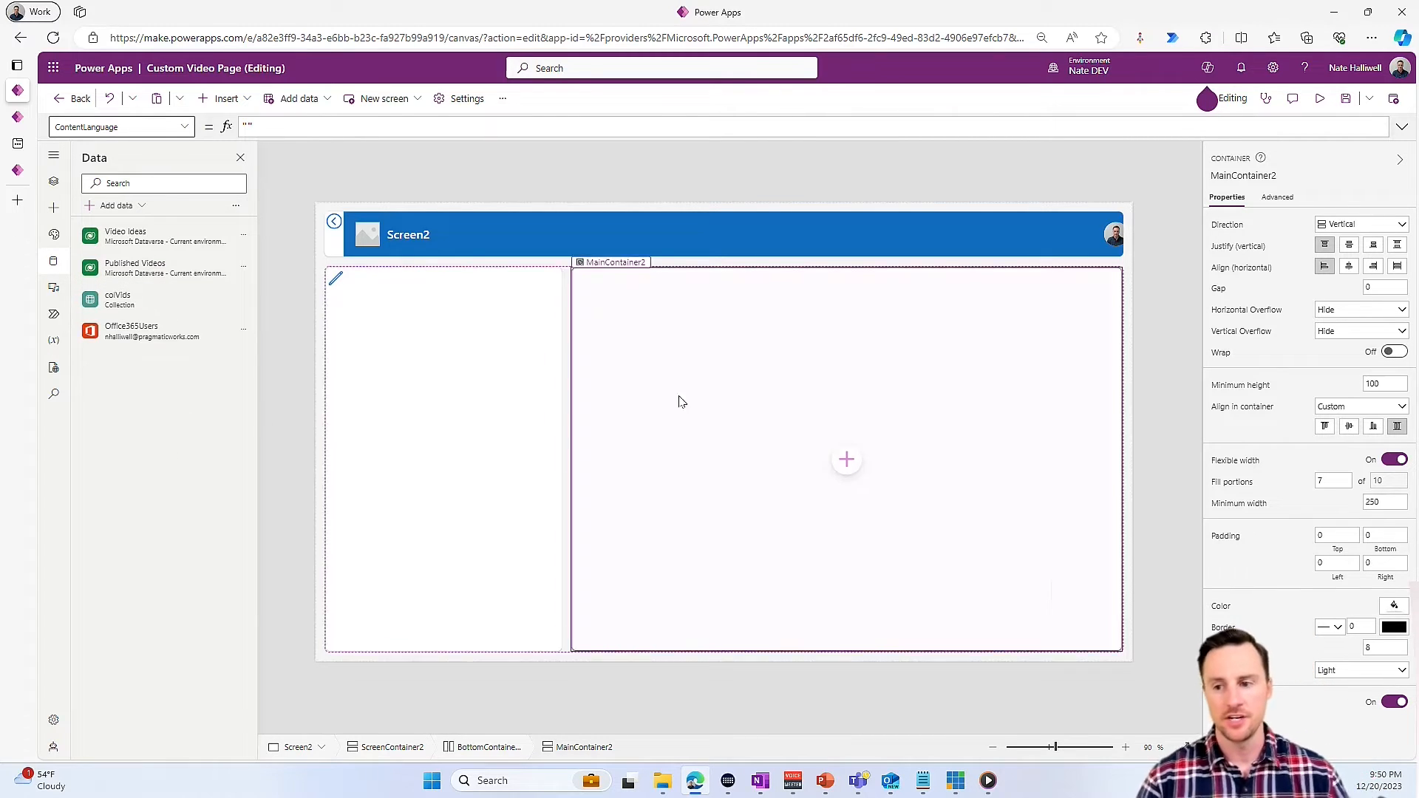
- Insert a gallery into Screen2's main container and begin its Items formula with Office365Users.SearchUserV2({searchTerm:
click(852, 460)
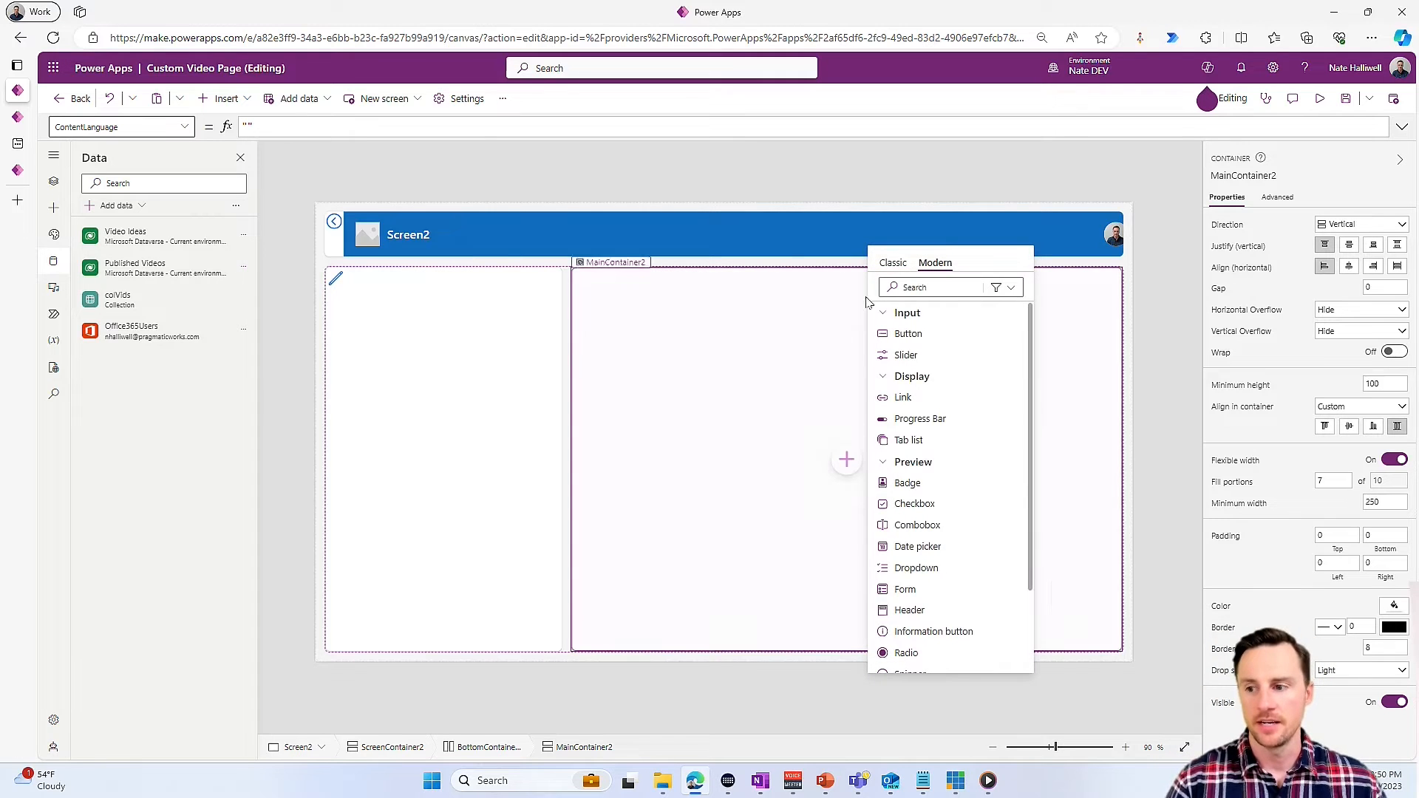
click(930, 397)
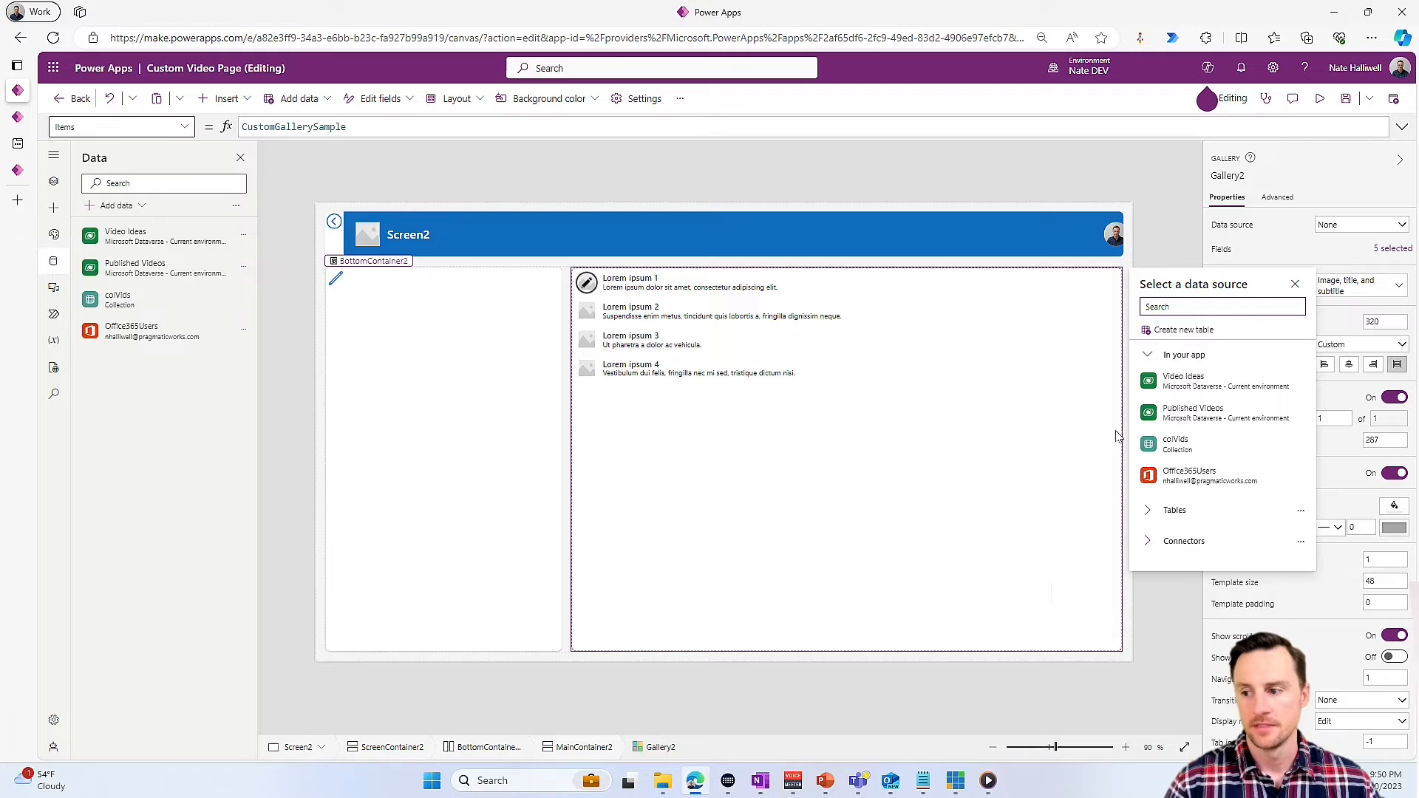
double_click(370, 127)
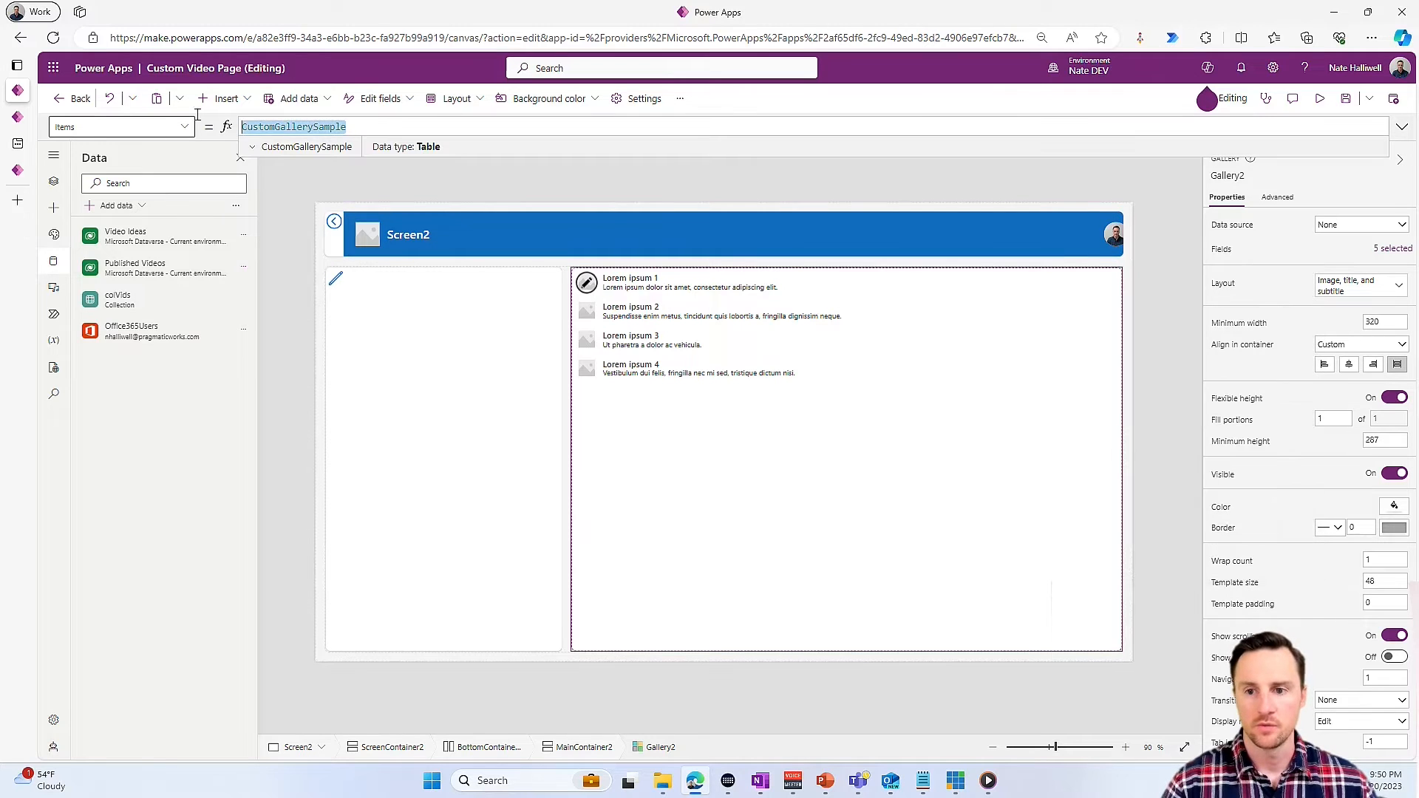
text(Office)
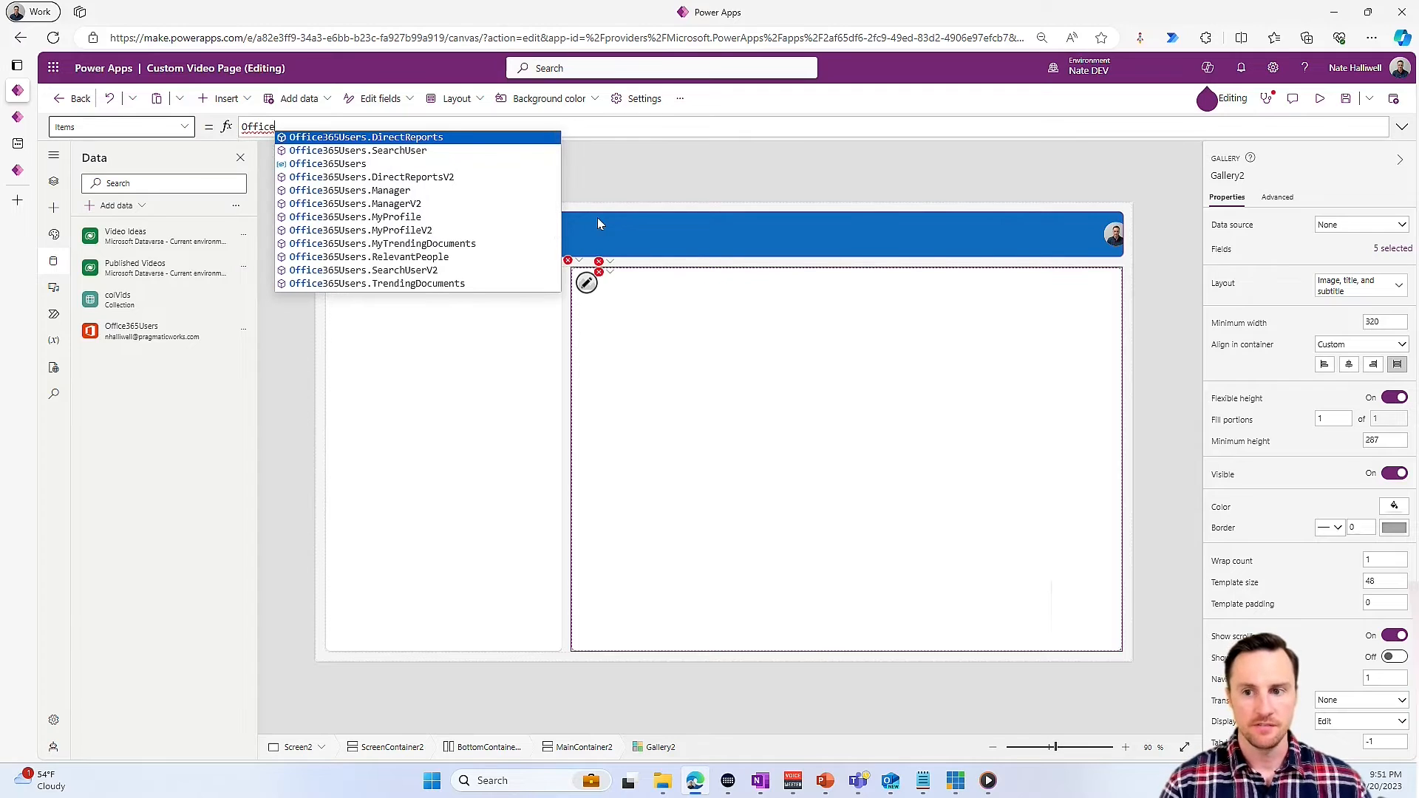
key(Down)
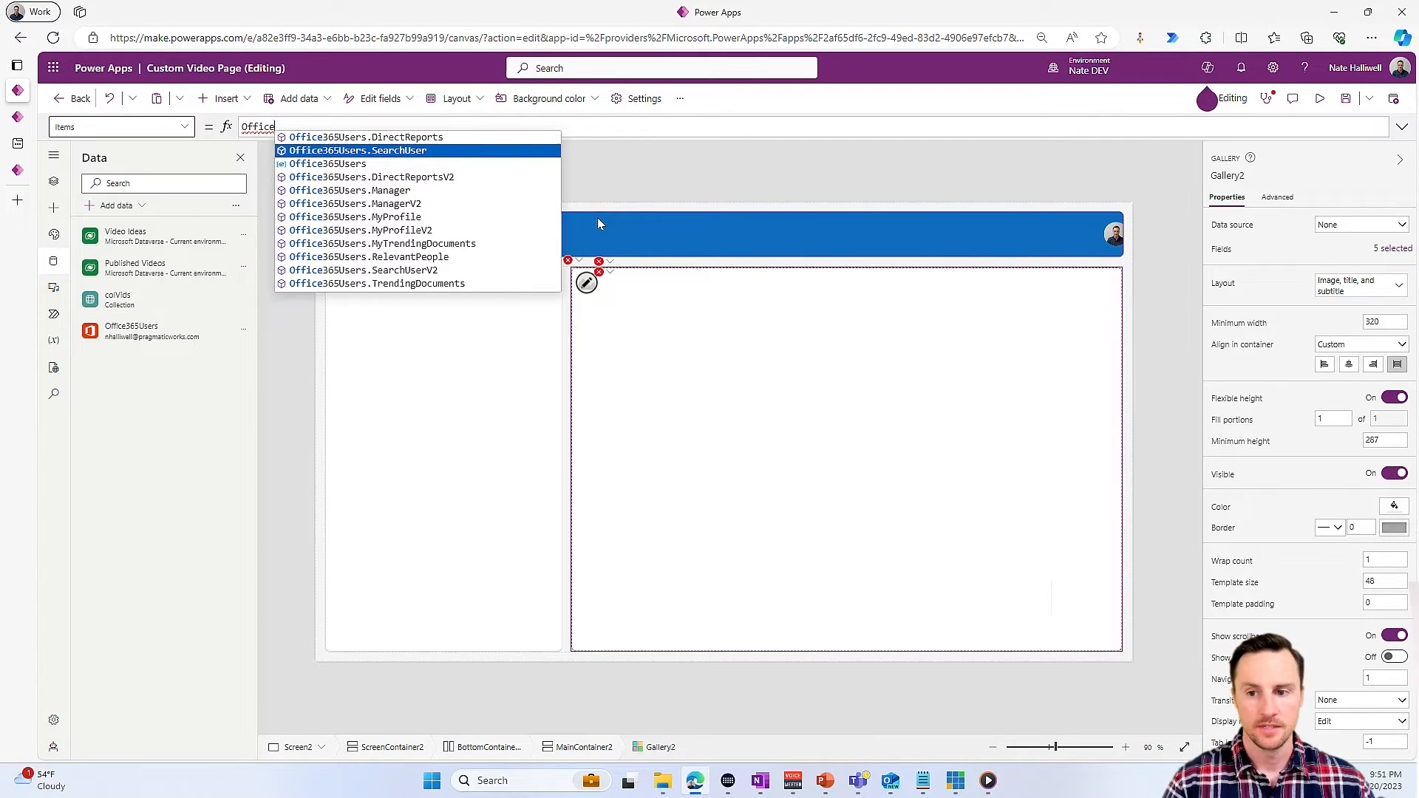
key(Down)
key(Down)
key(Down)
key(Down)
key(Down)
key(Down)
key(Down)
key(Down)
key(Down)
key(Tab)
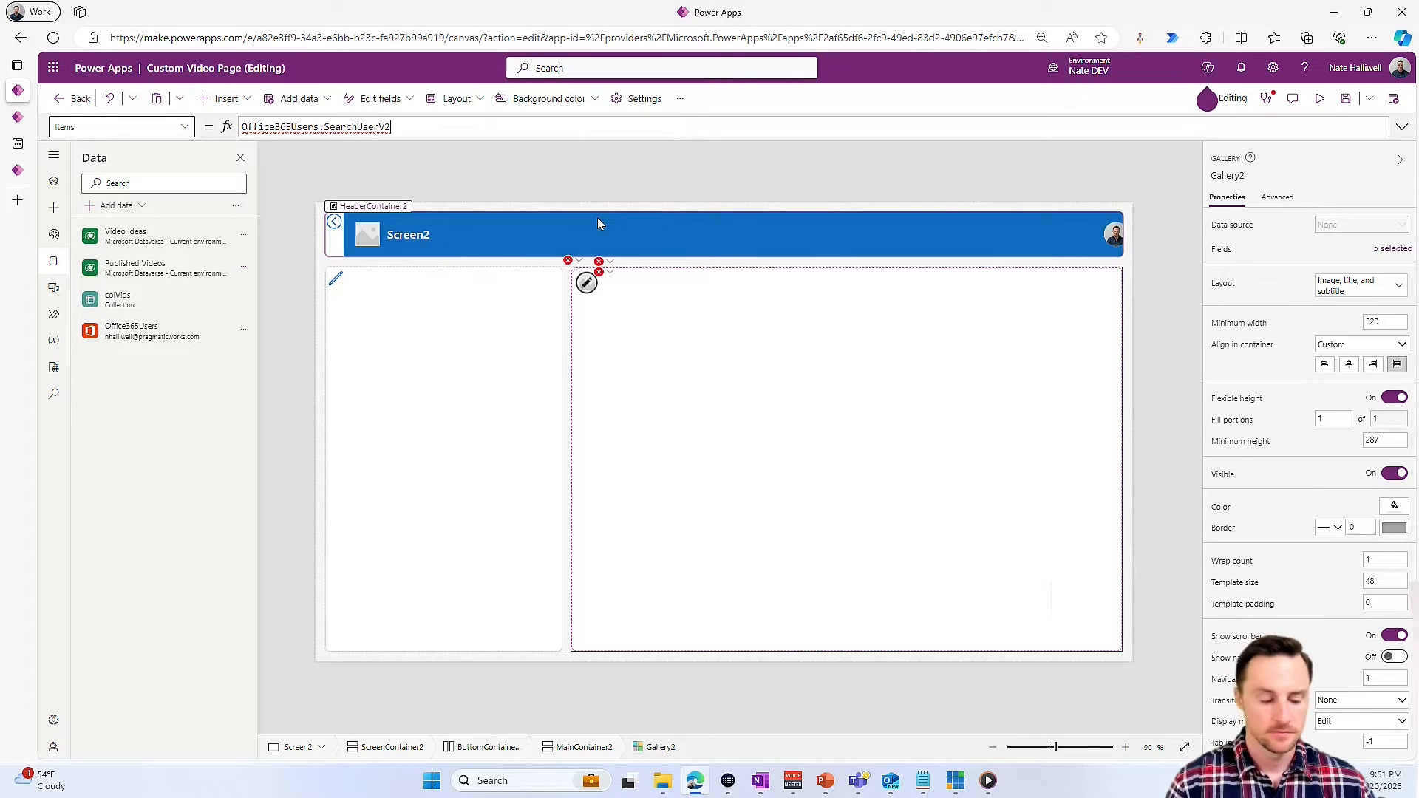
text(({)
key(Tab)
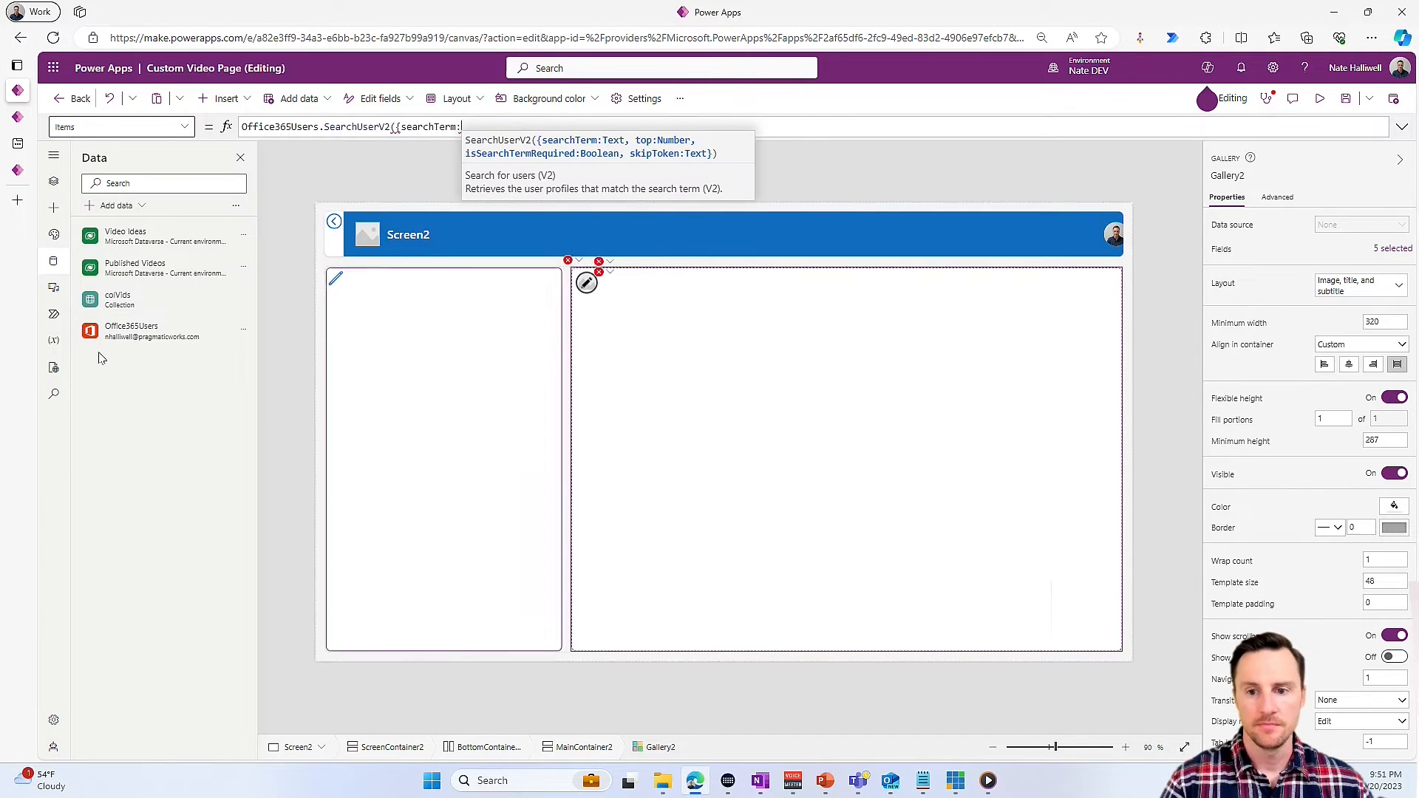
- Insert a modern Text input control into MainContainer2
click(53, 181)
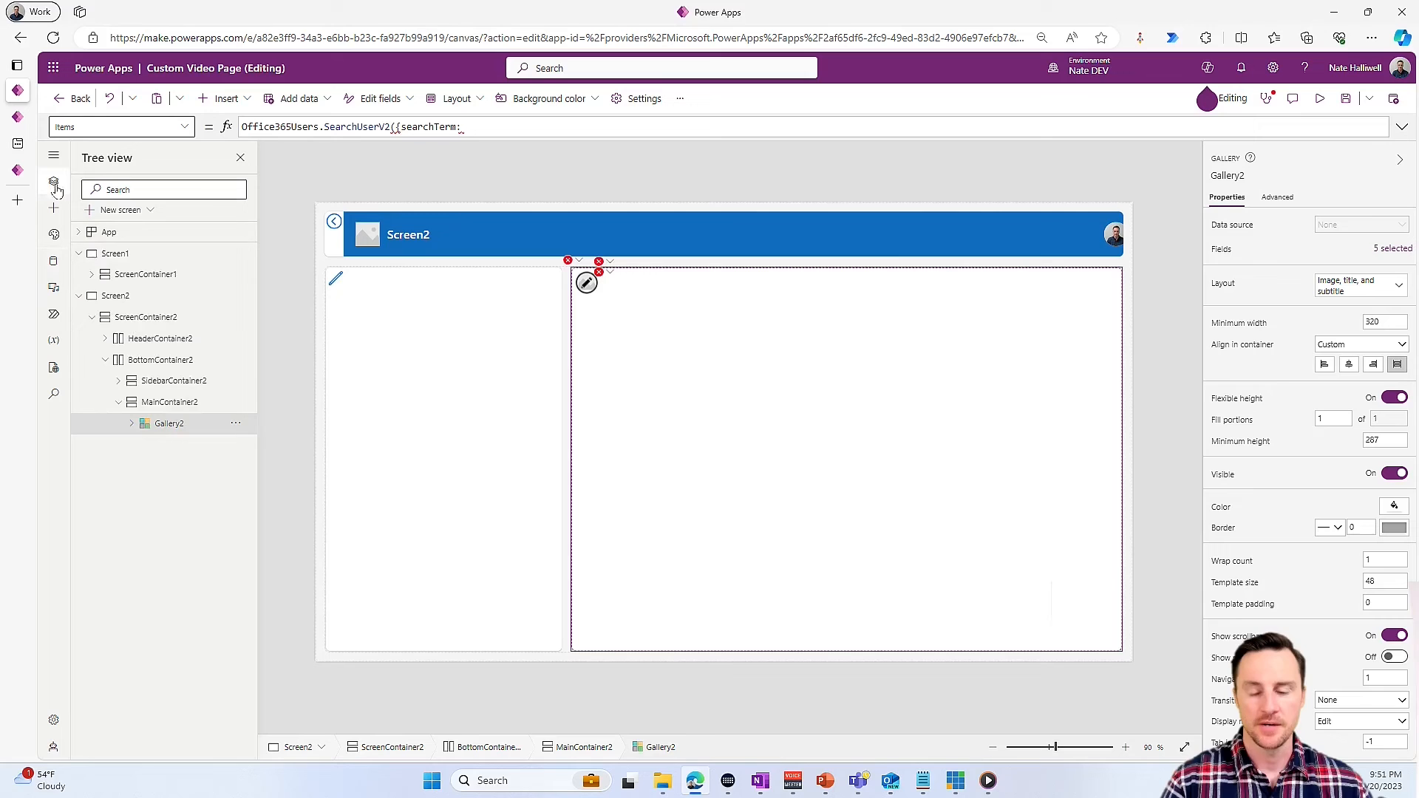
click(177, 405)
click(222, 98)
click(264, 157)
text(text)
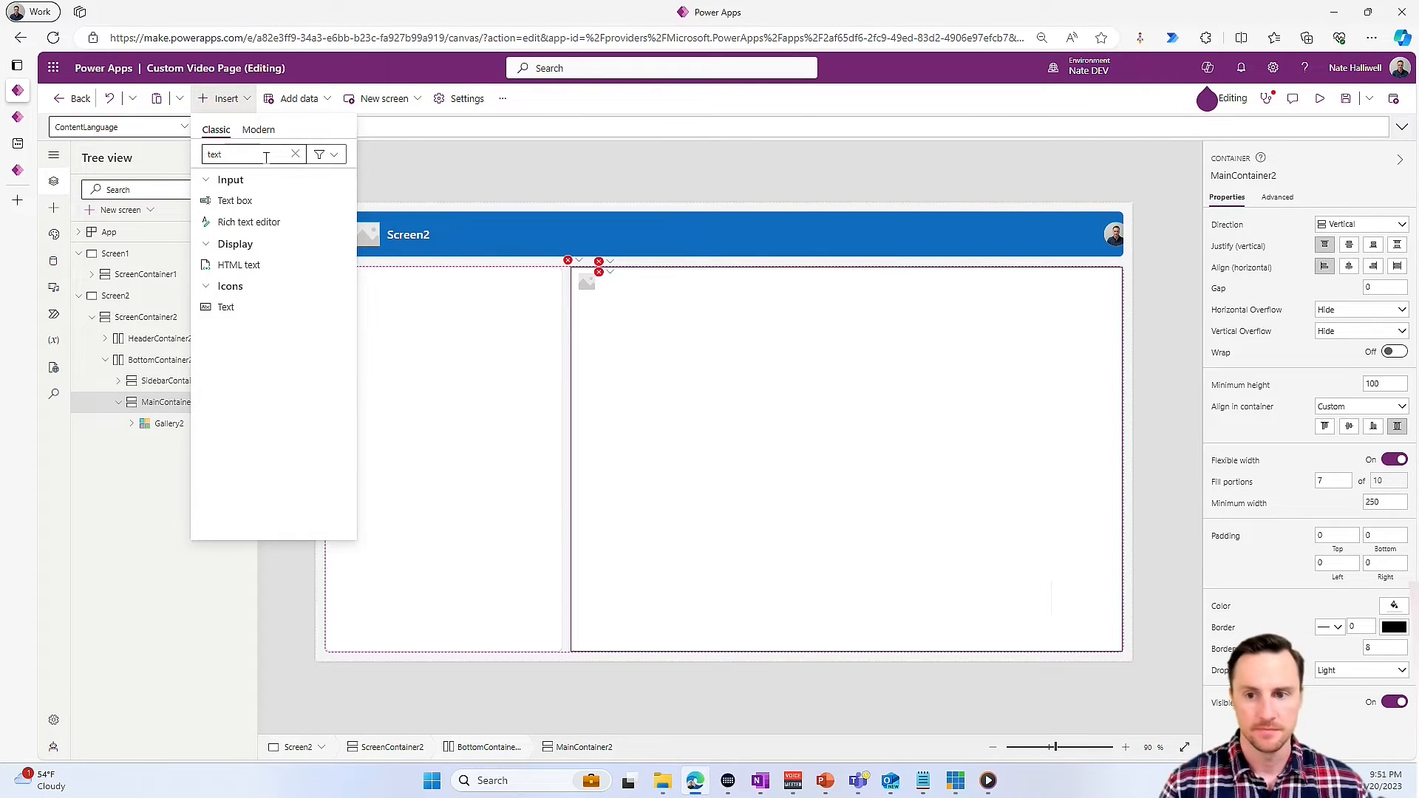
click(264, 134)
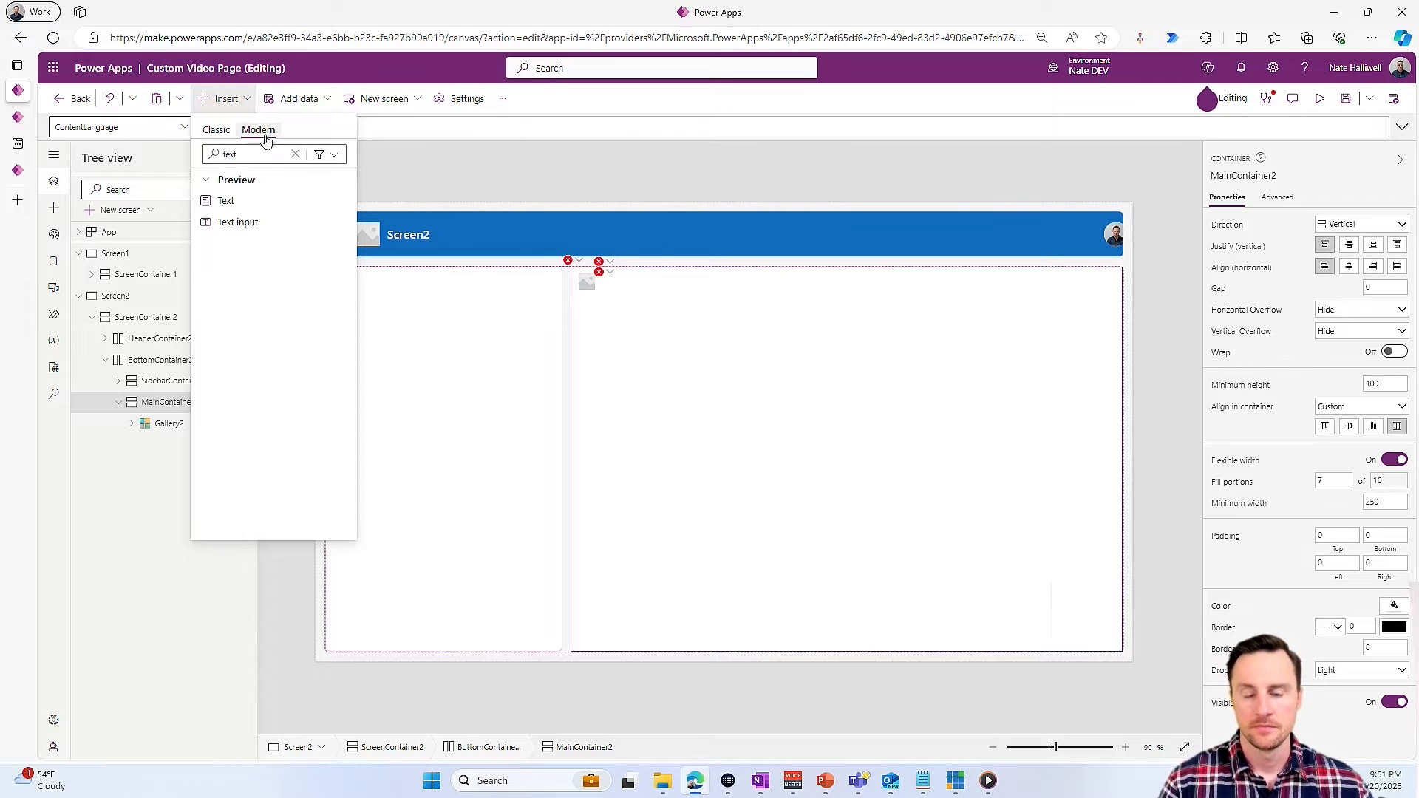
click(243, 222)
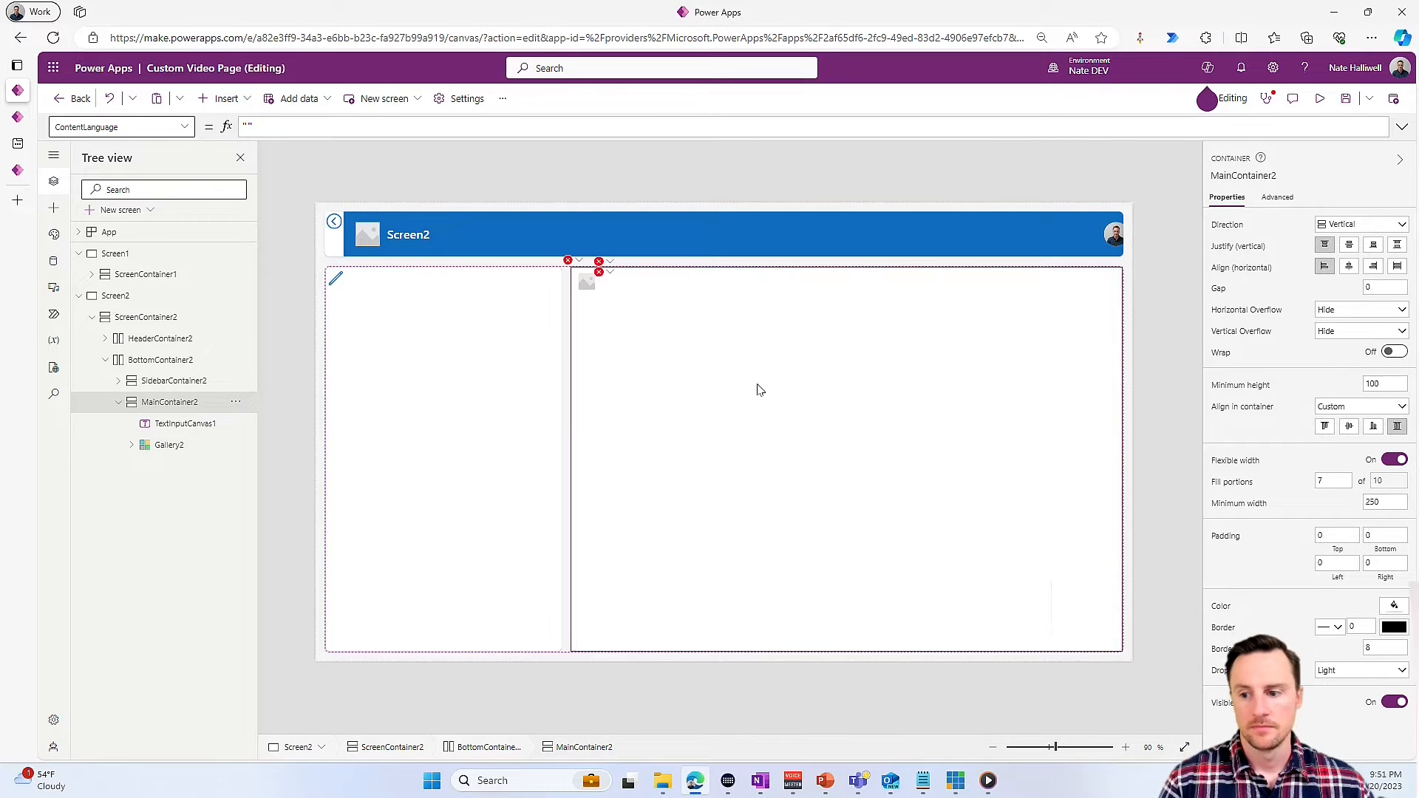
- Reorder the new text input to the start of its container, above the gallery, and rename it txtSearch
right_click(731, 645)
mouse_move(829, 658)
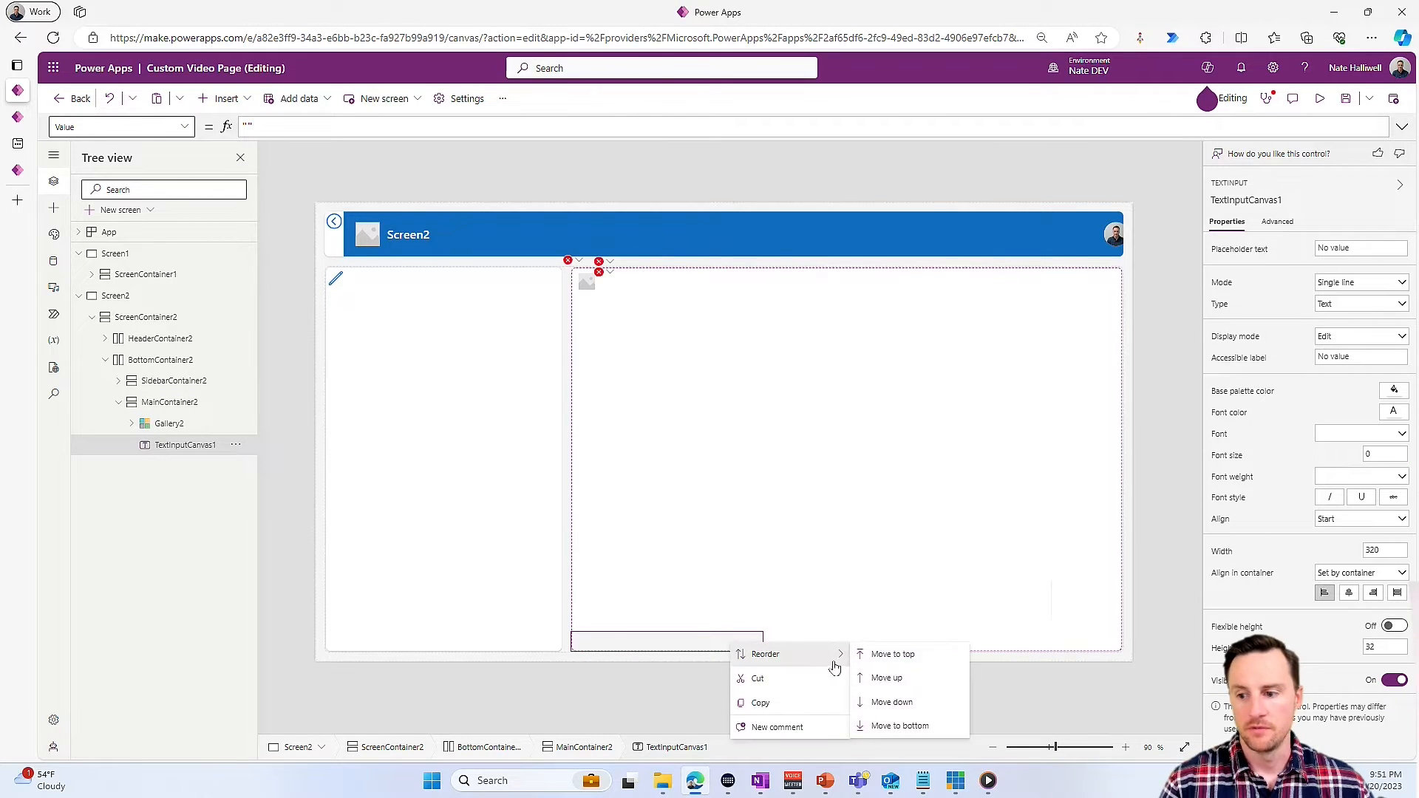
click(890, 655)
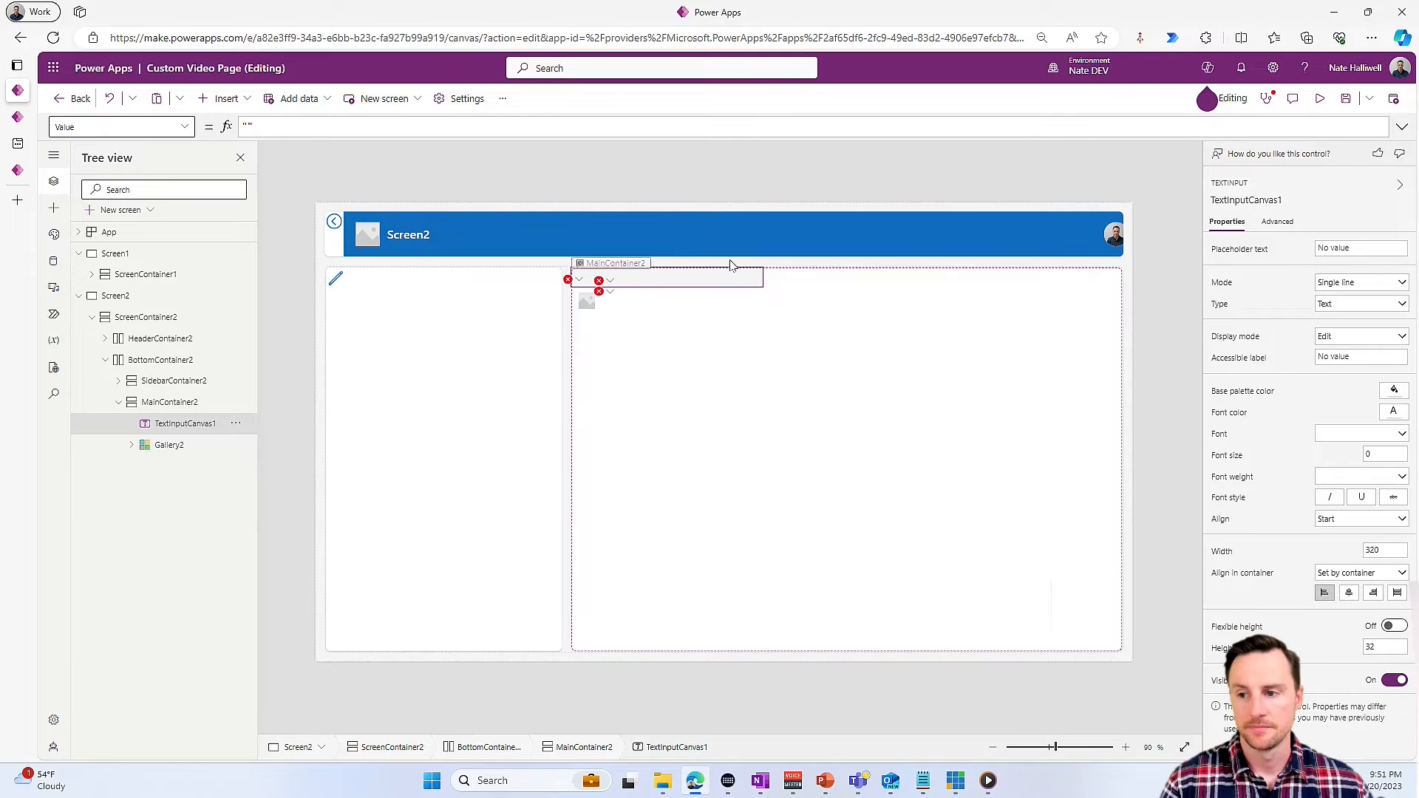
click(1246, 194)
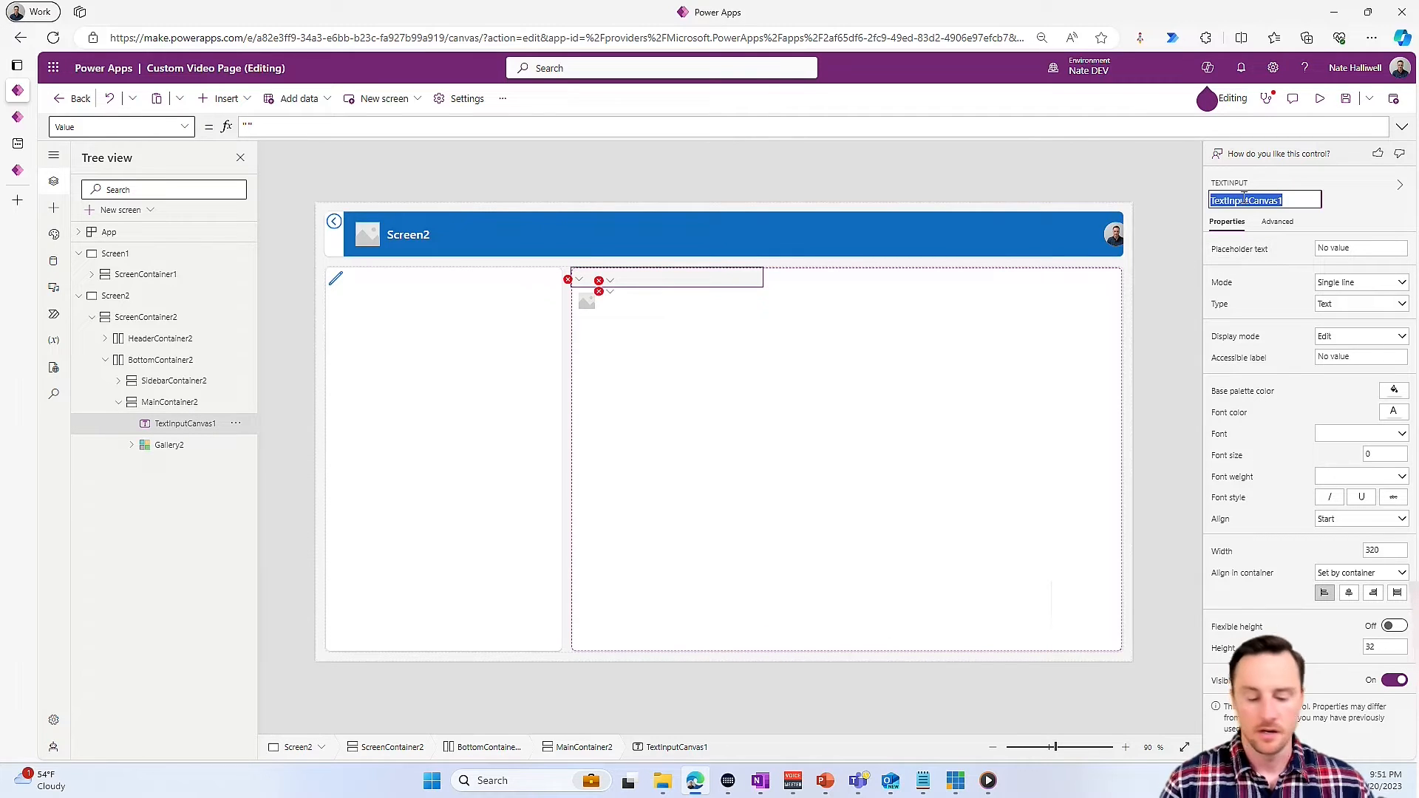
text(txtSearch)
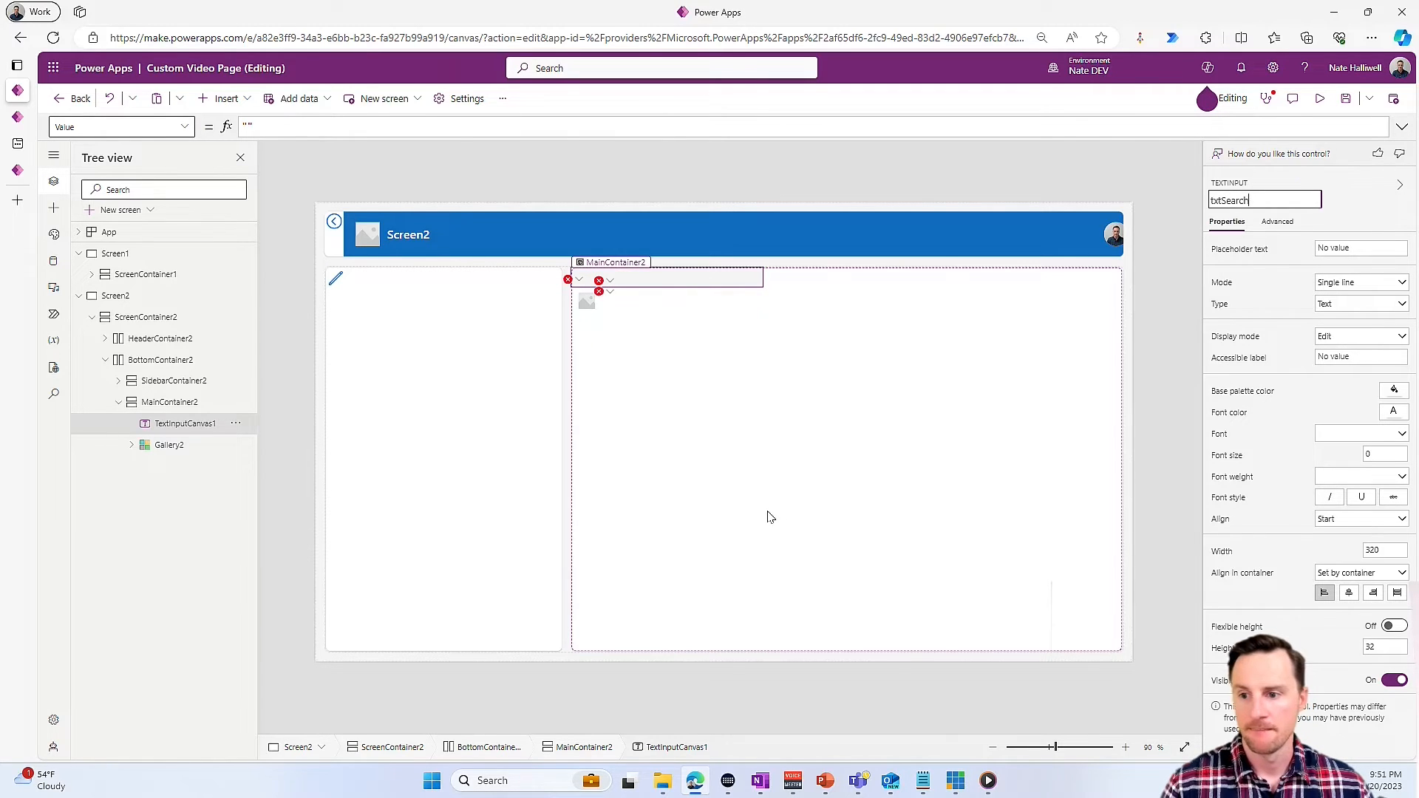
- Set the searchTerm argument in the gallery's Items formula to txtSearch.Value
click(779, 569)
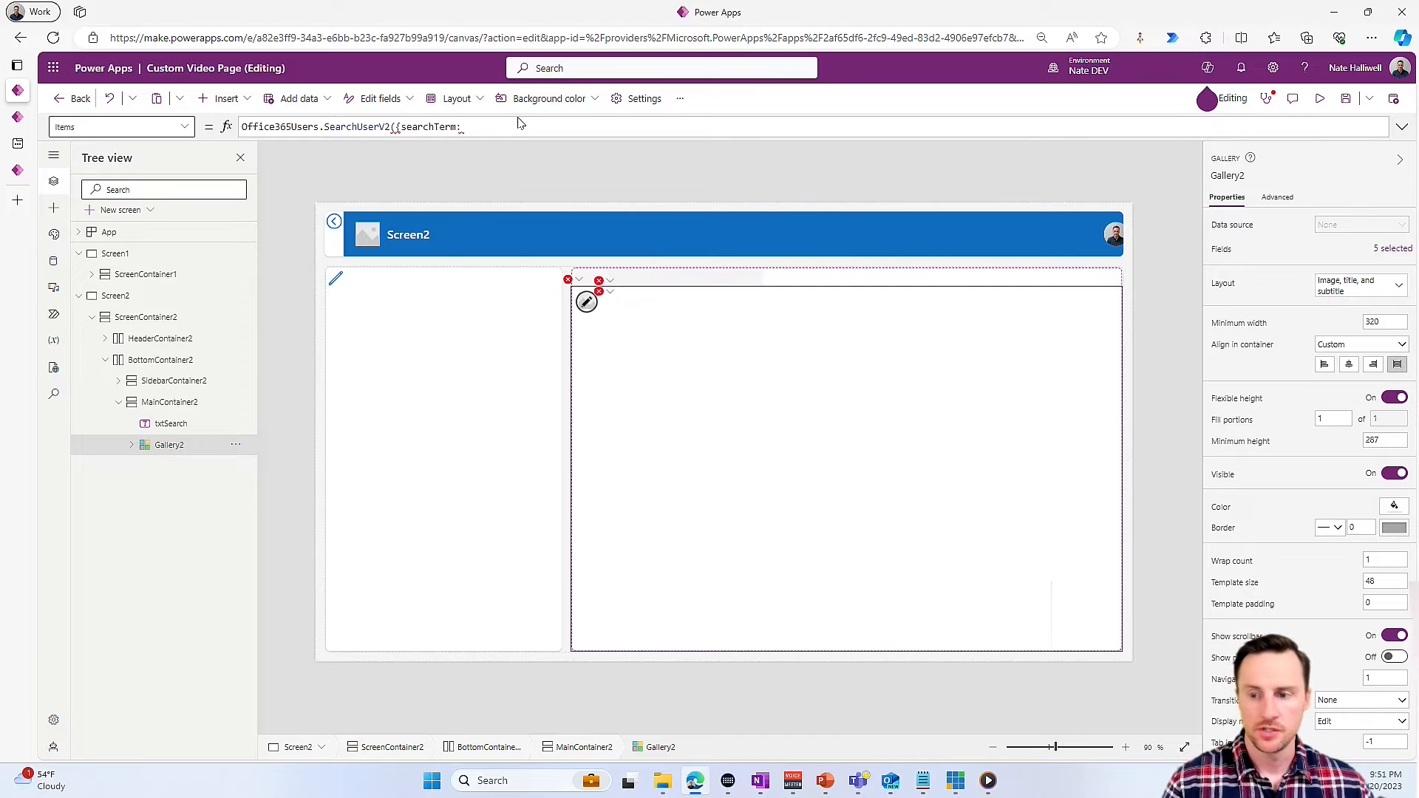
text(S)
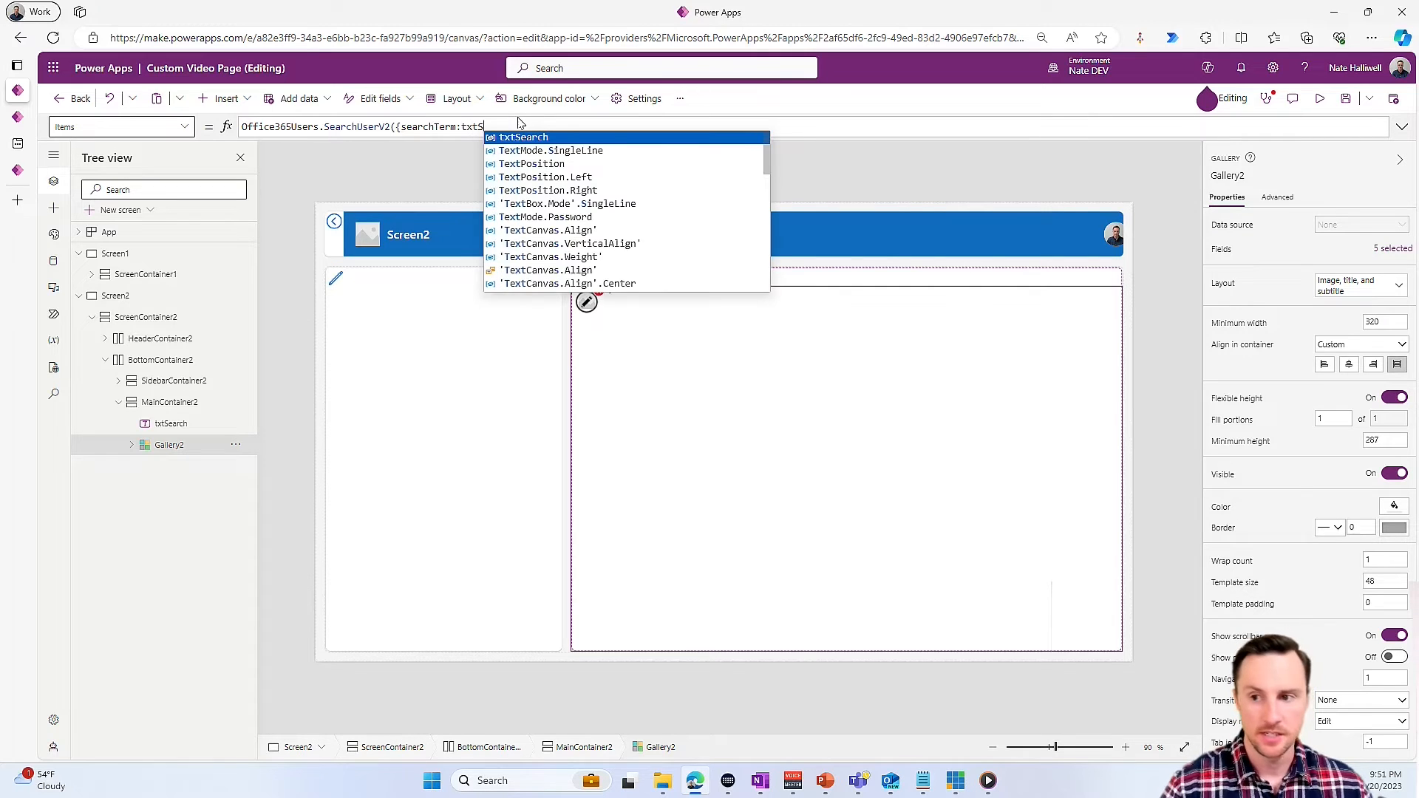
click(523, 137)
text(.)
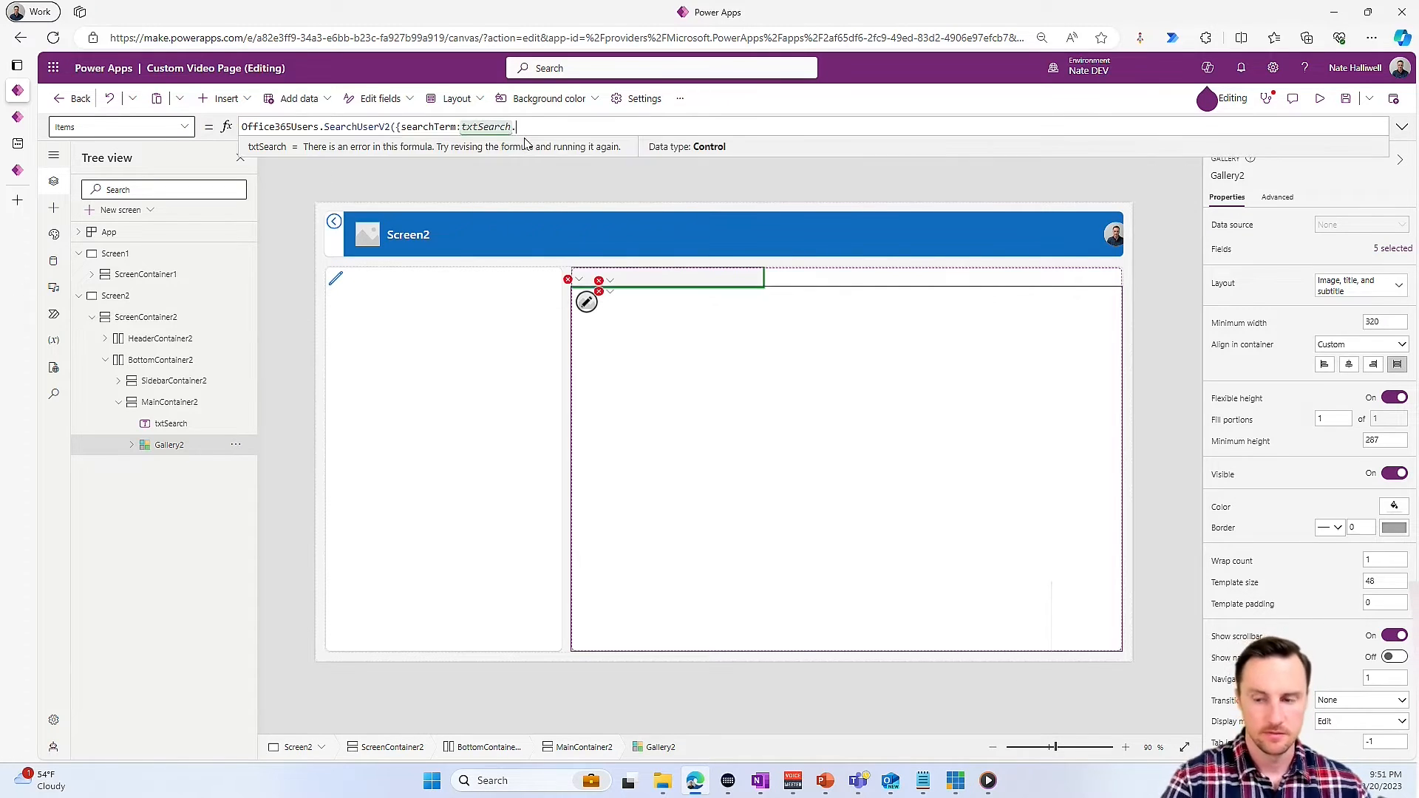
click(545, 138)
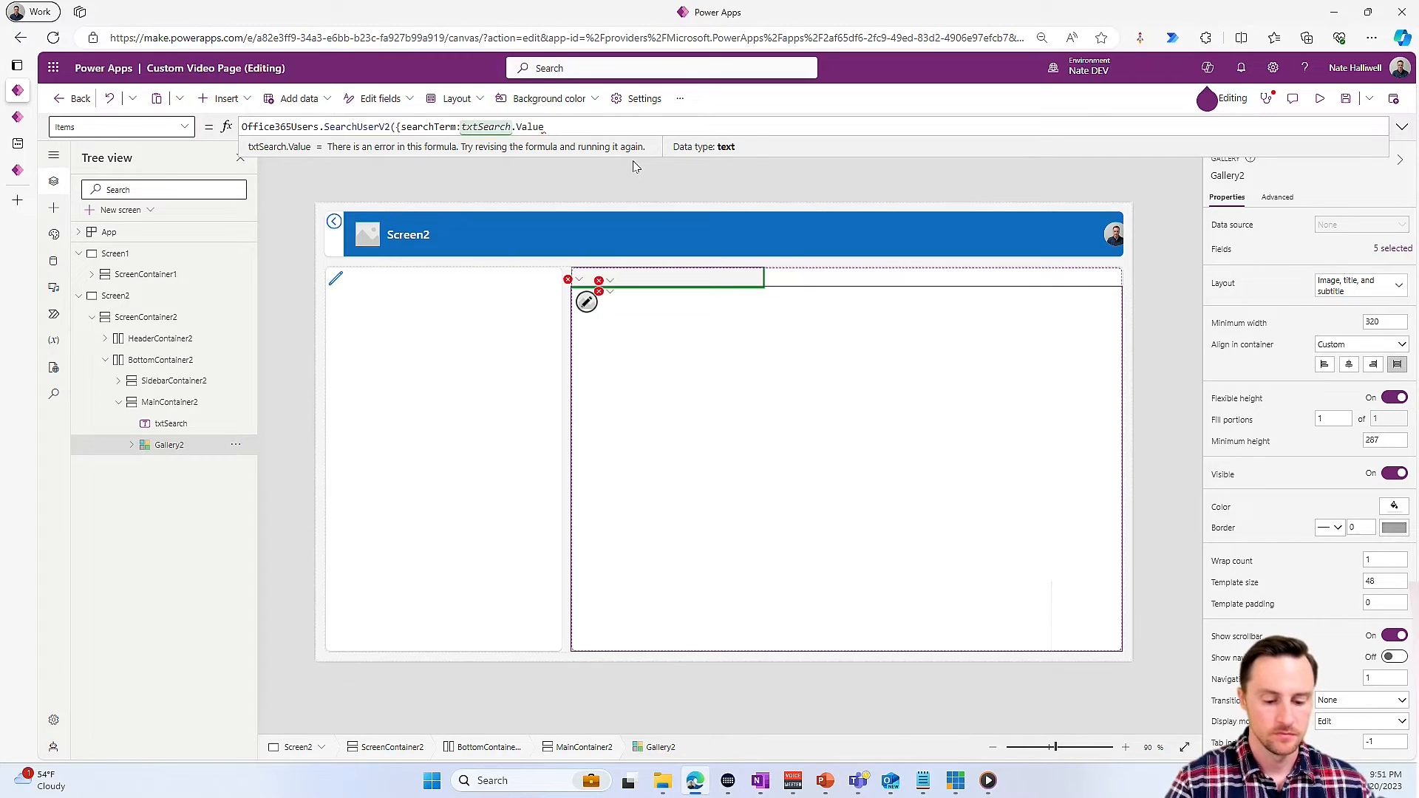
- Add the argument top:20 to the gallery's SearchUserV2 call and end the Items formula with }).value
text(,)
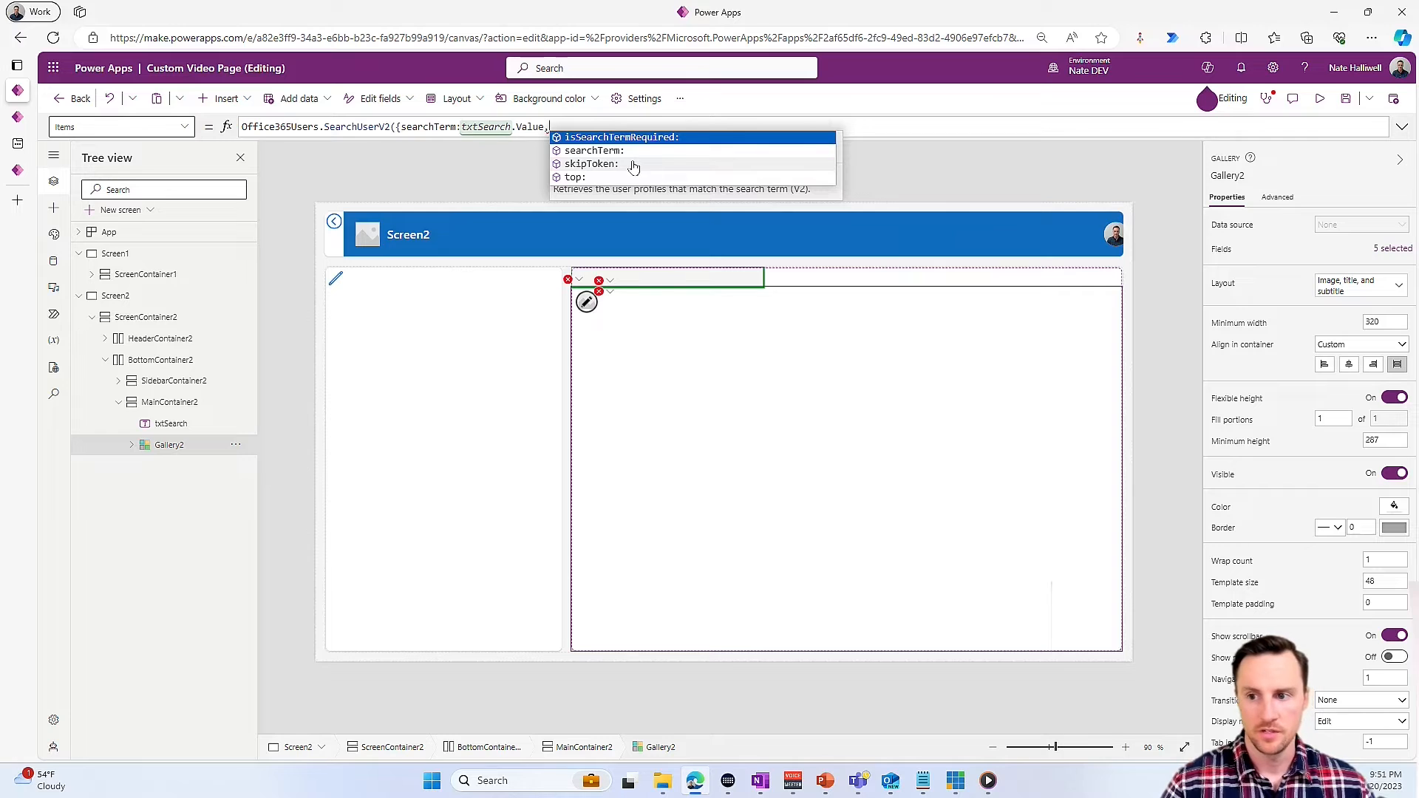
key(Down)
key(Down)
key(Down)
key(Tab)
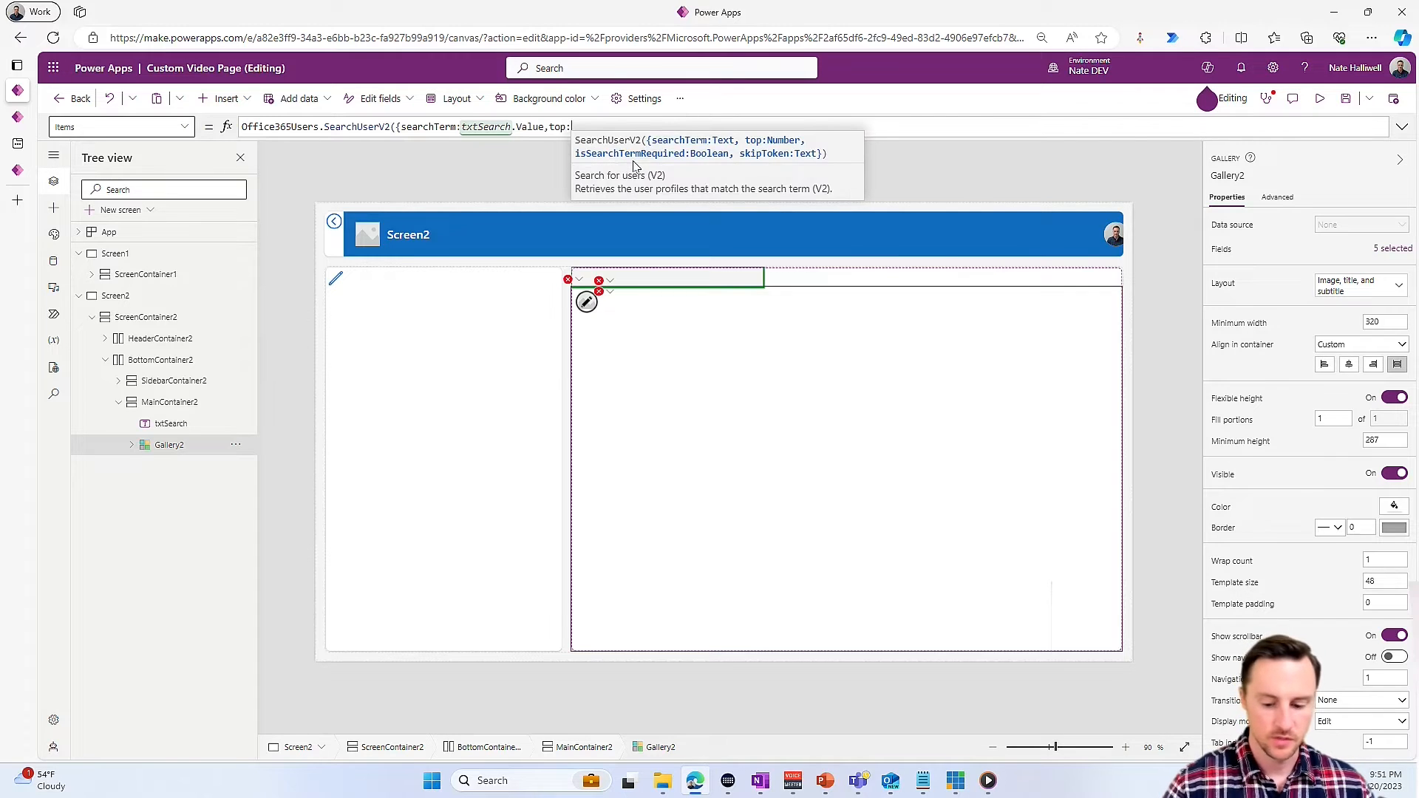
text(2)
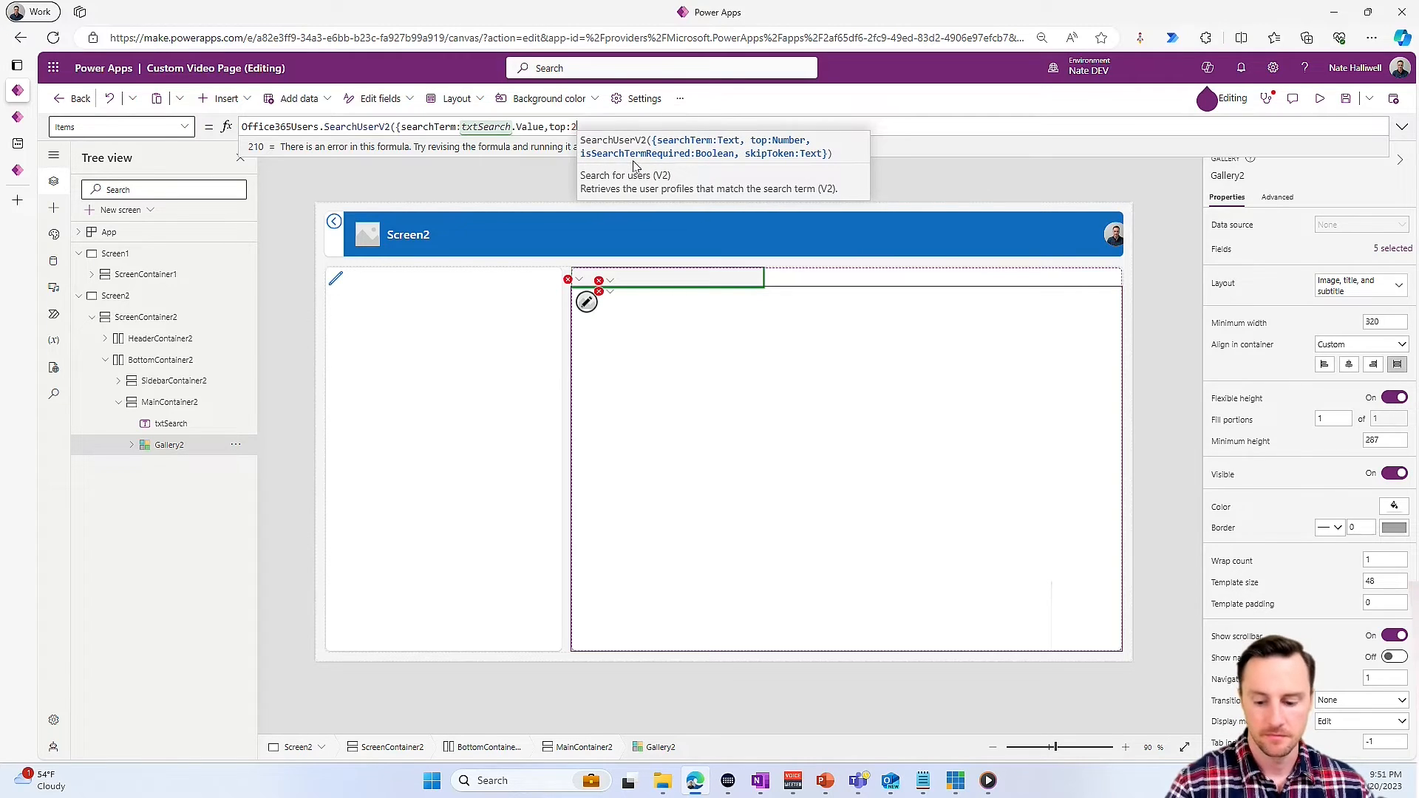
text(0}).)
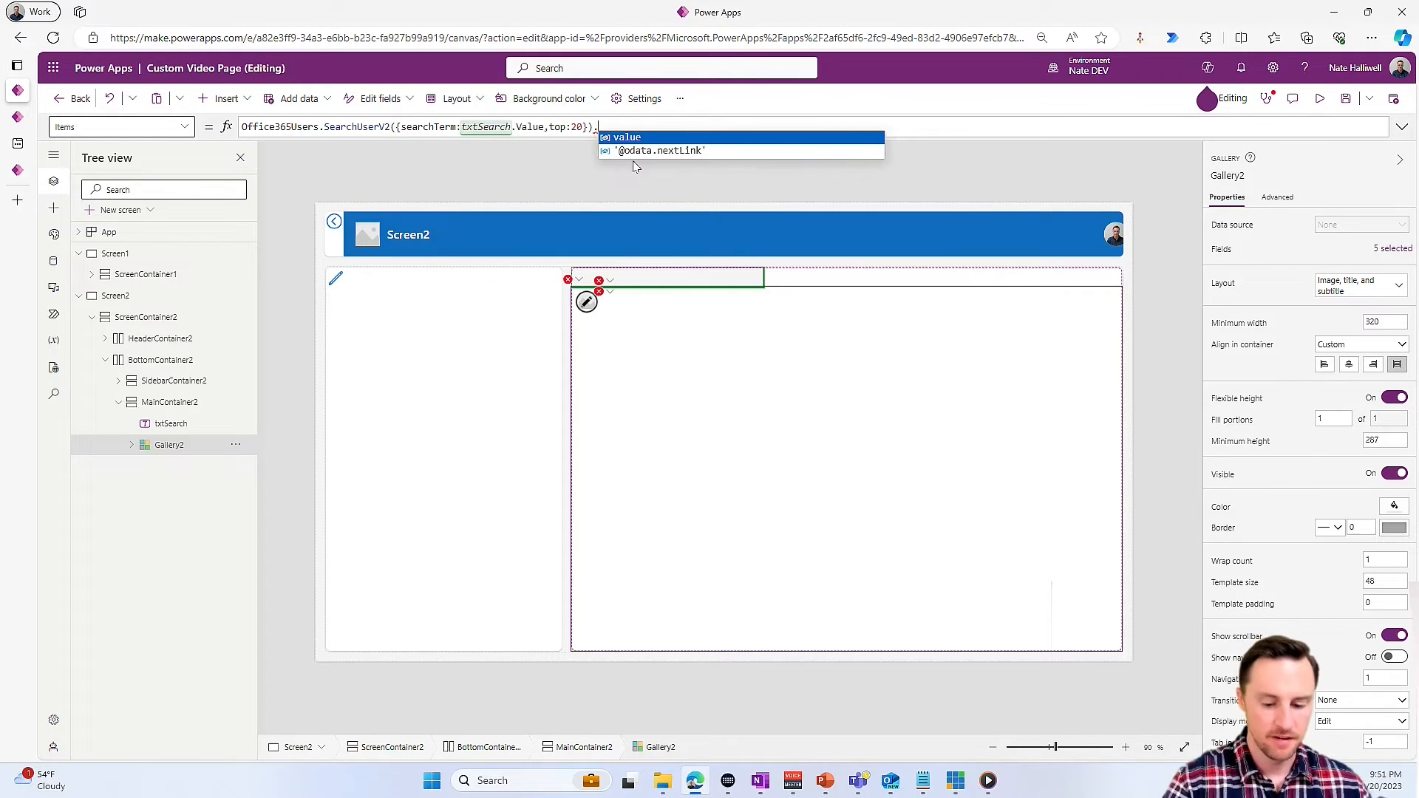
key(Tab)
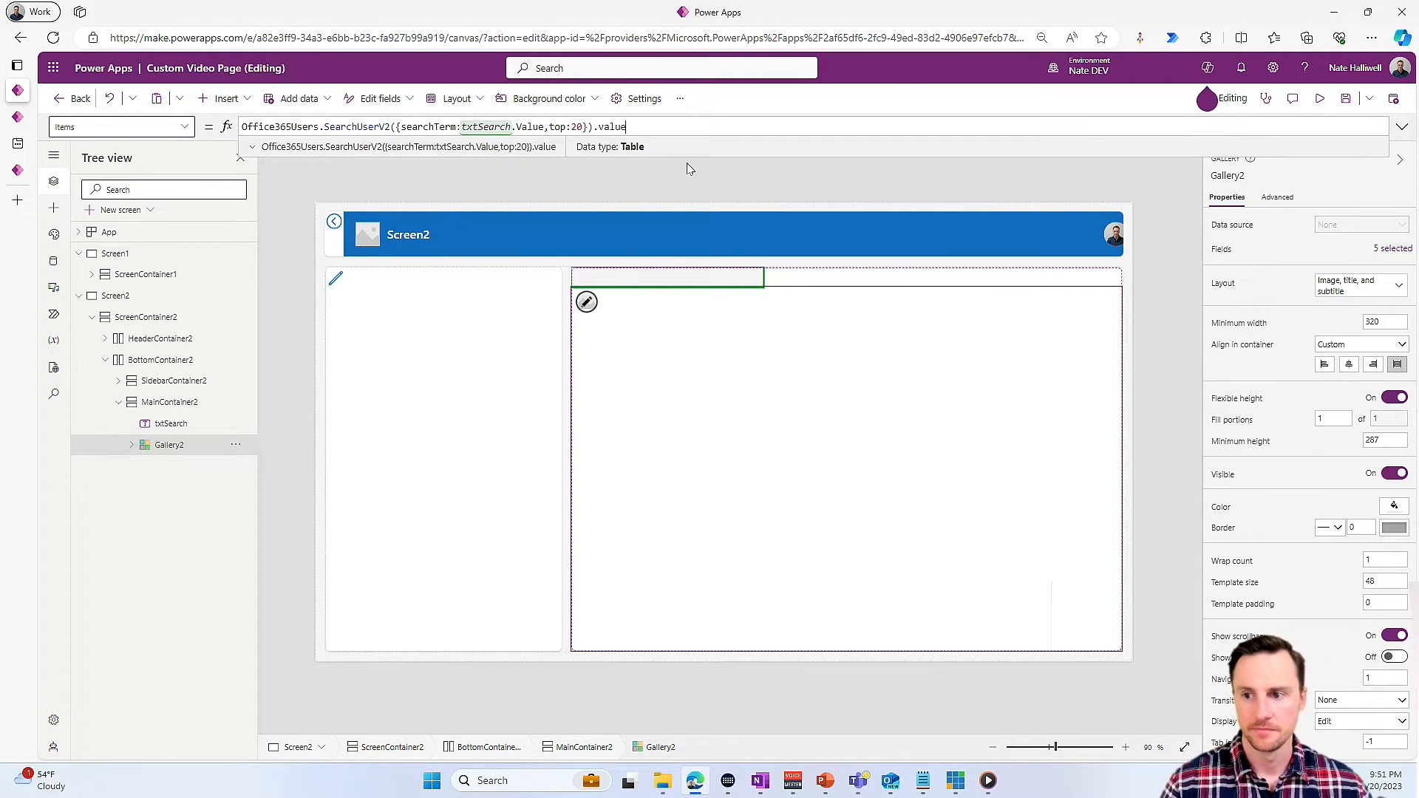
- Set the Text formula of the gallery's title label to ThisItem.DisplayName
click(643, 311)
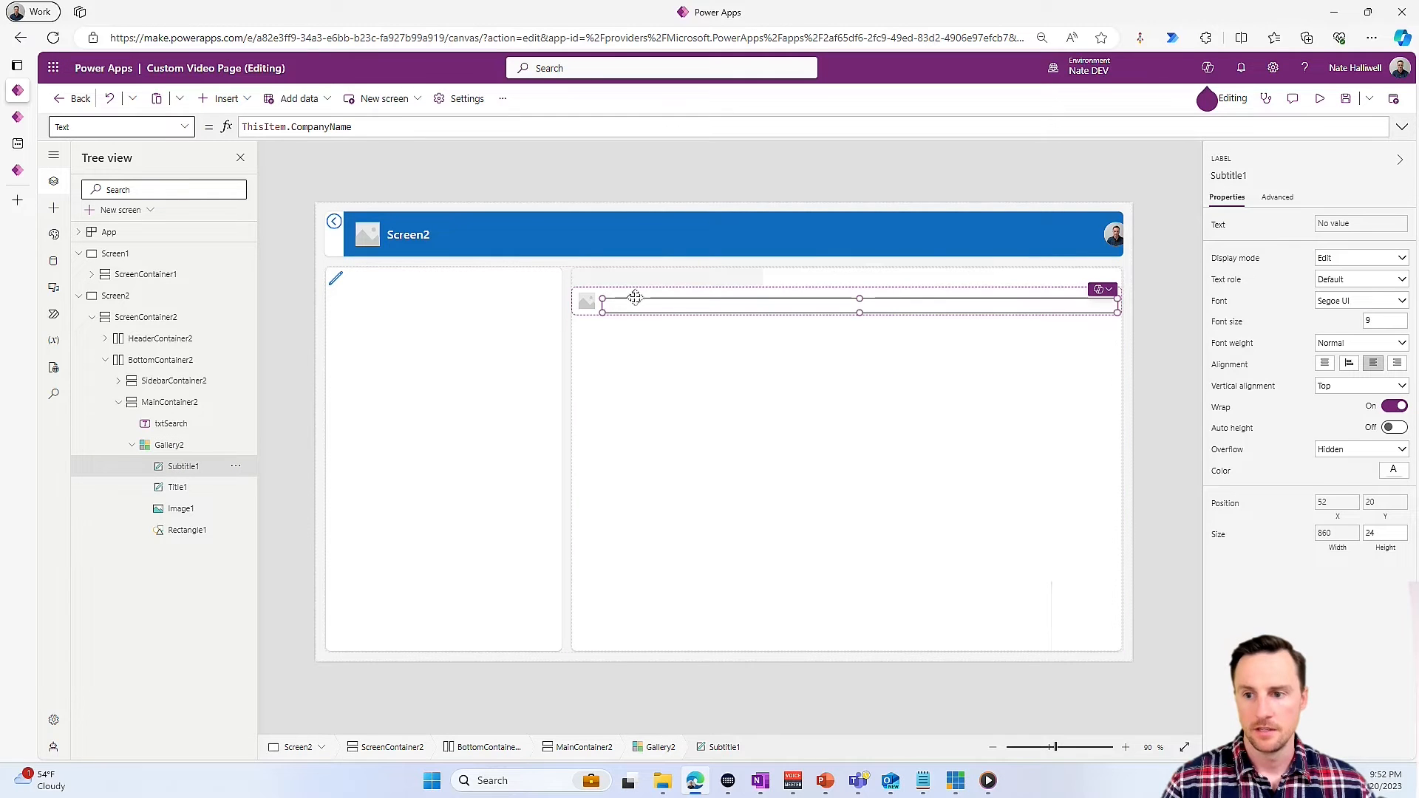
click(684, 287)
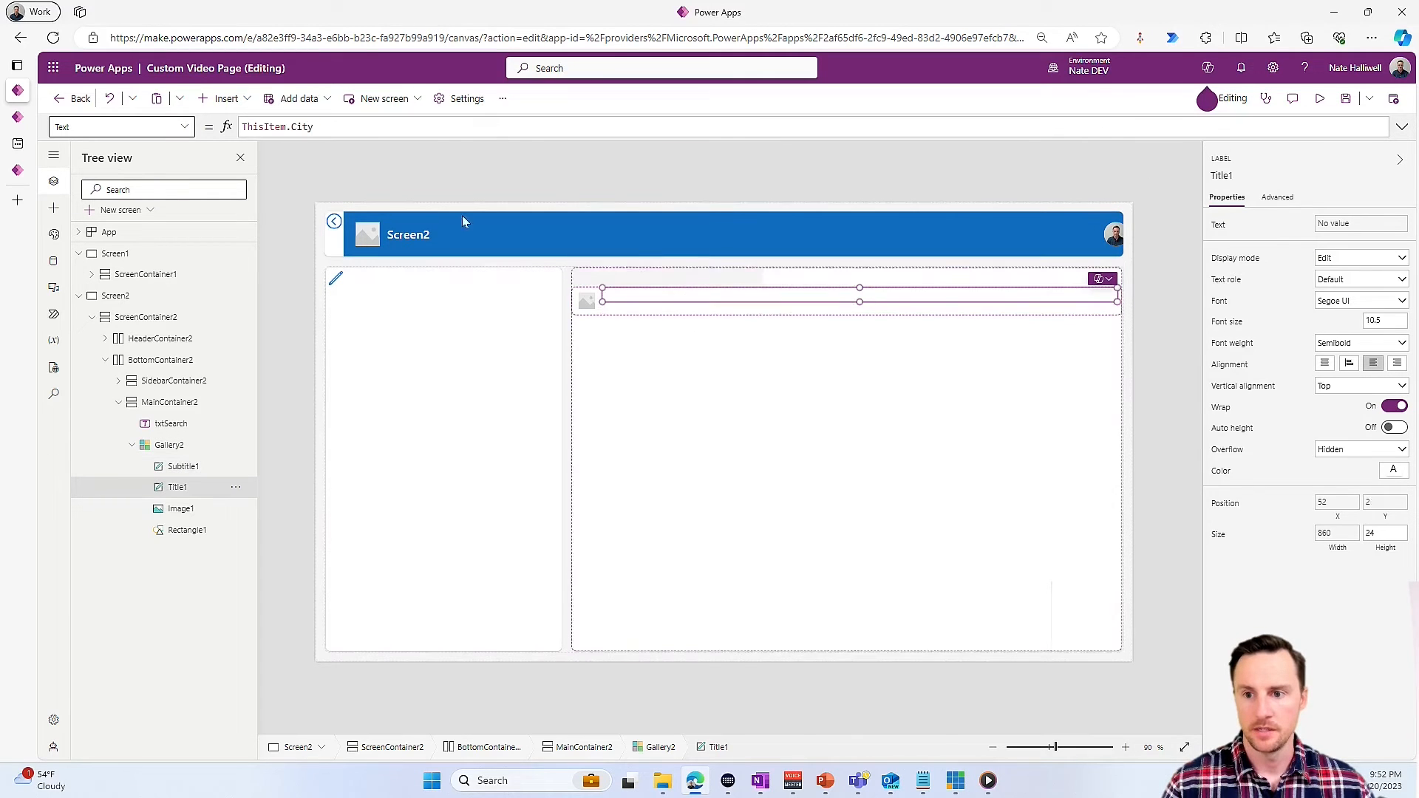
double_click(361, 125)
text(DisplayName)
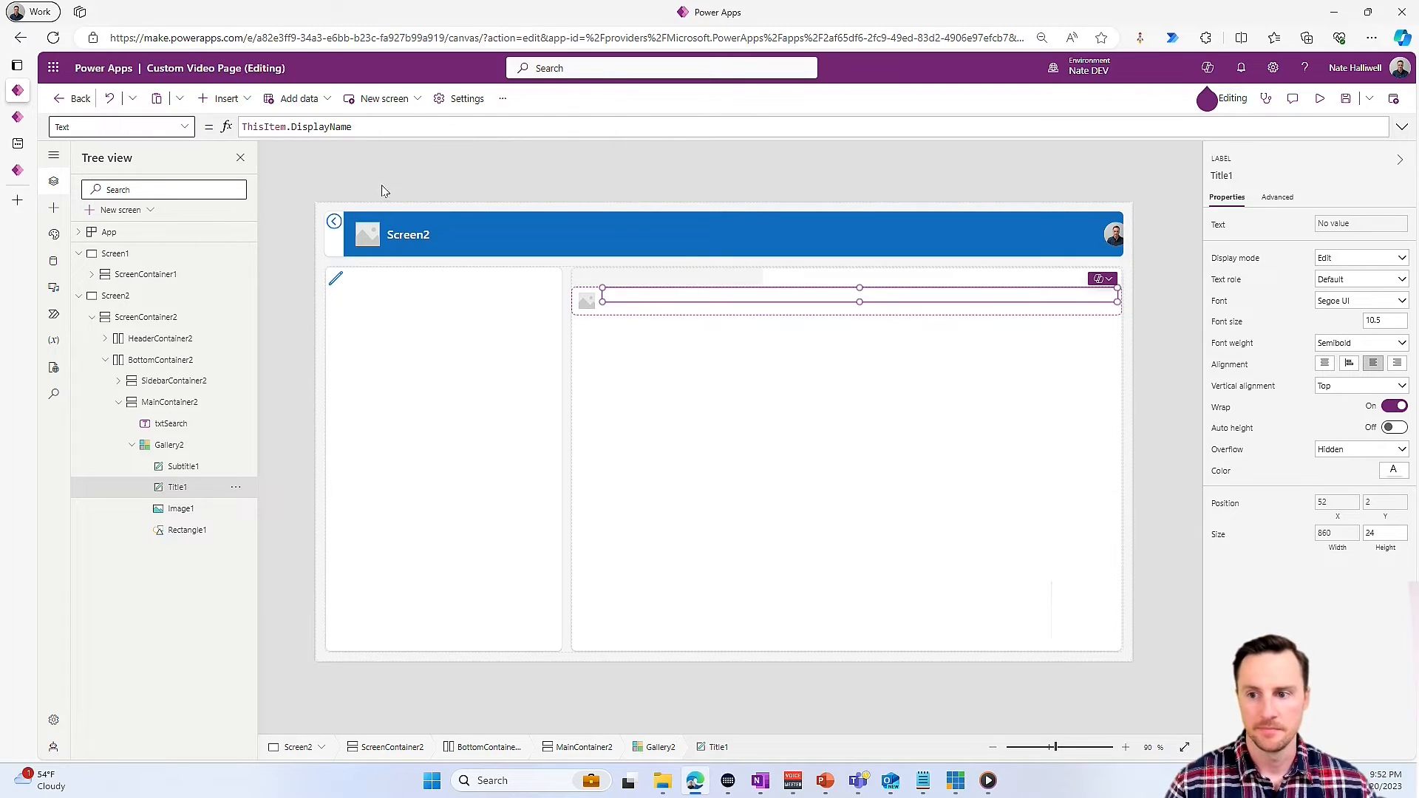
- Preview the app and test the user search with a person's first name and with "pragmatic"
key(F5)
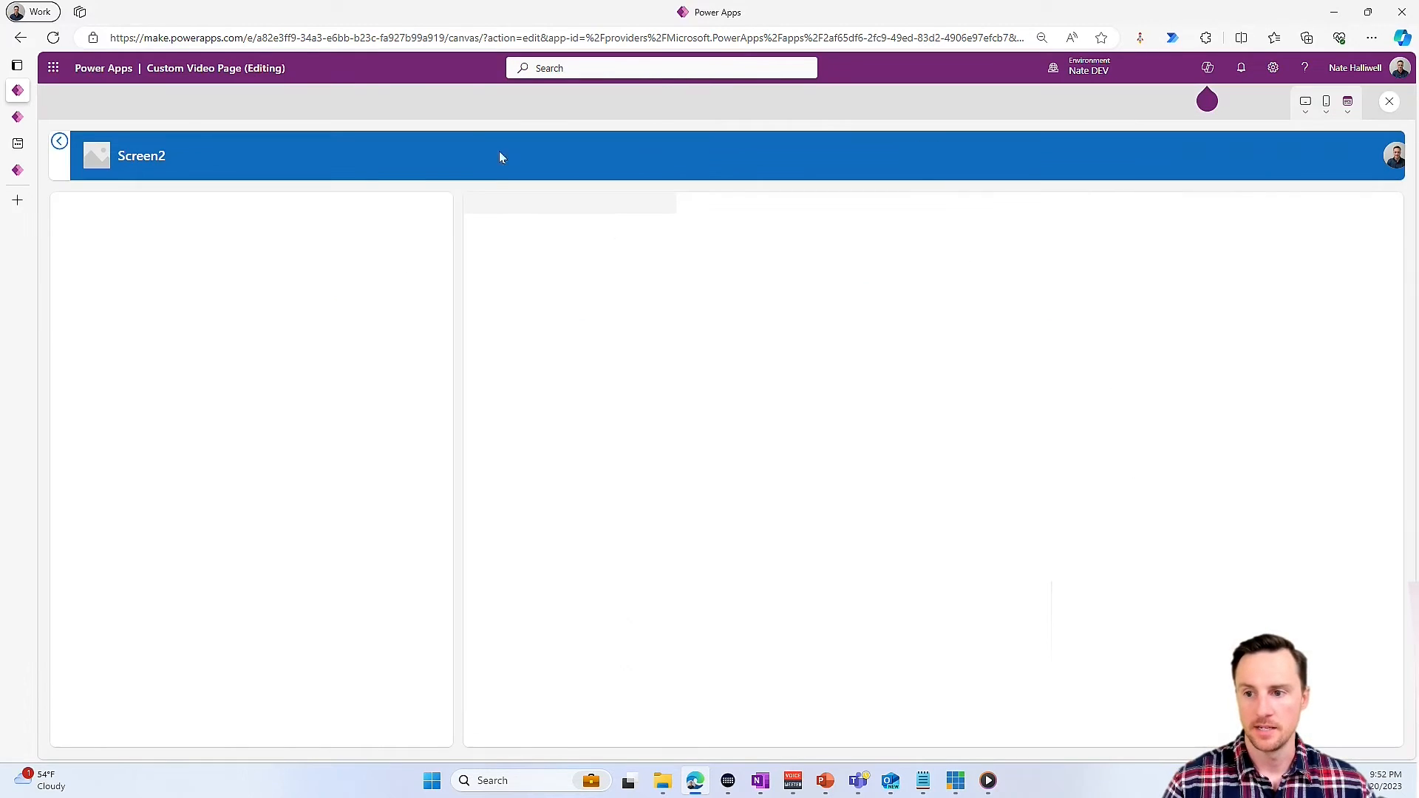
click(544, 211)
text(nate Halliwell)
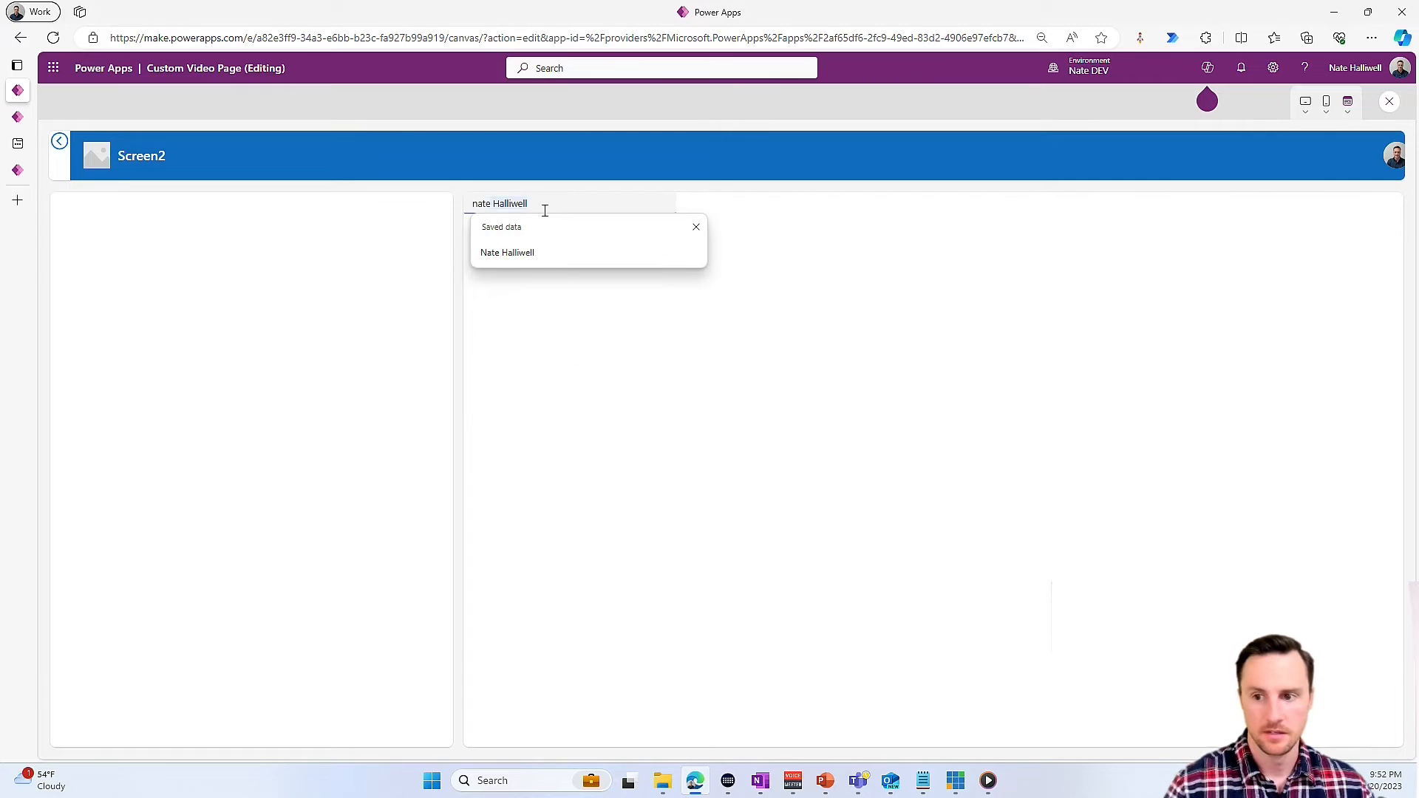
key(BackSpace)
click(941, 320)
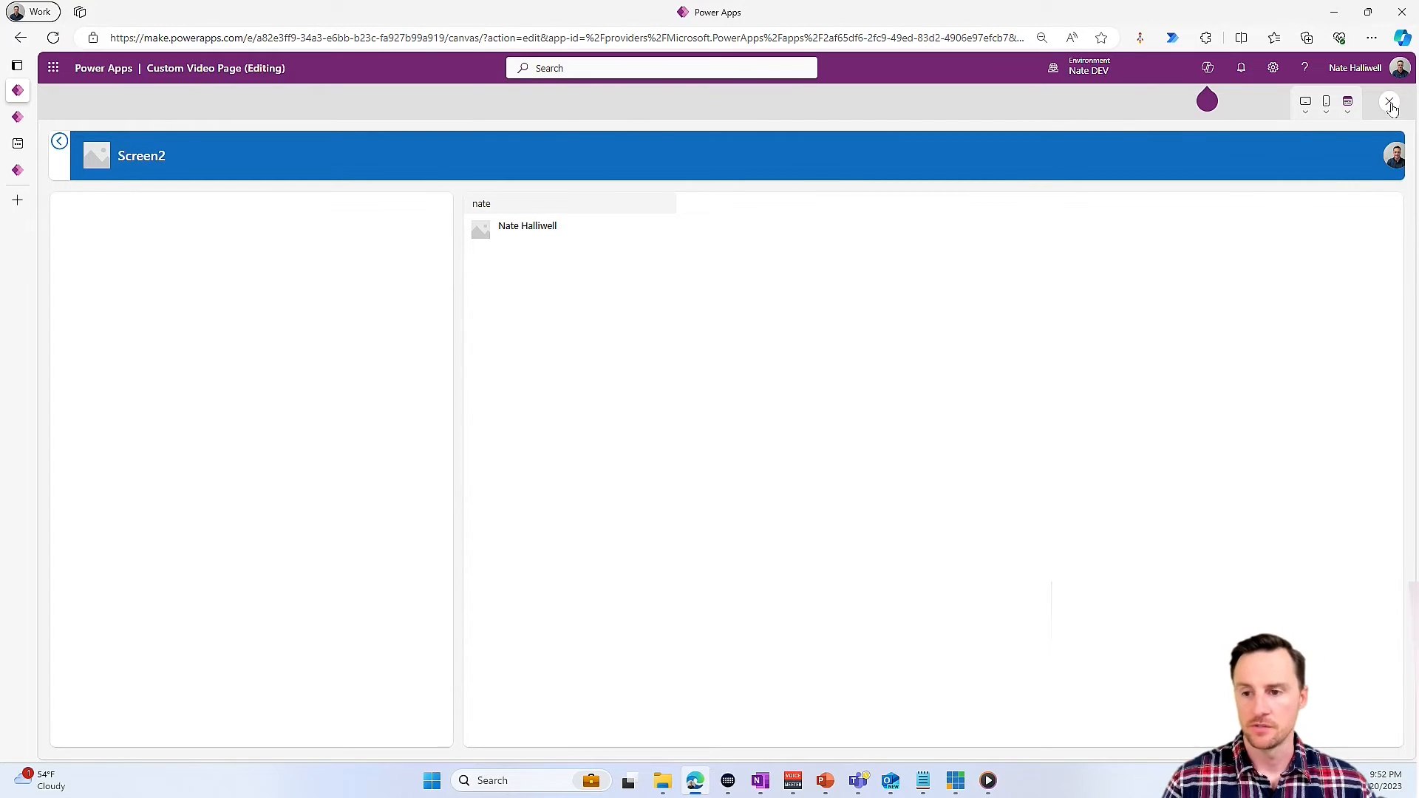
click(1381, 105)
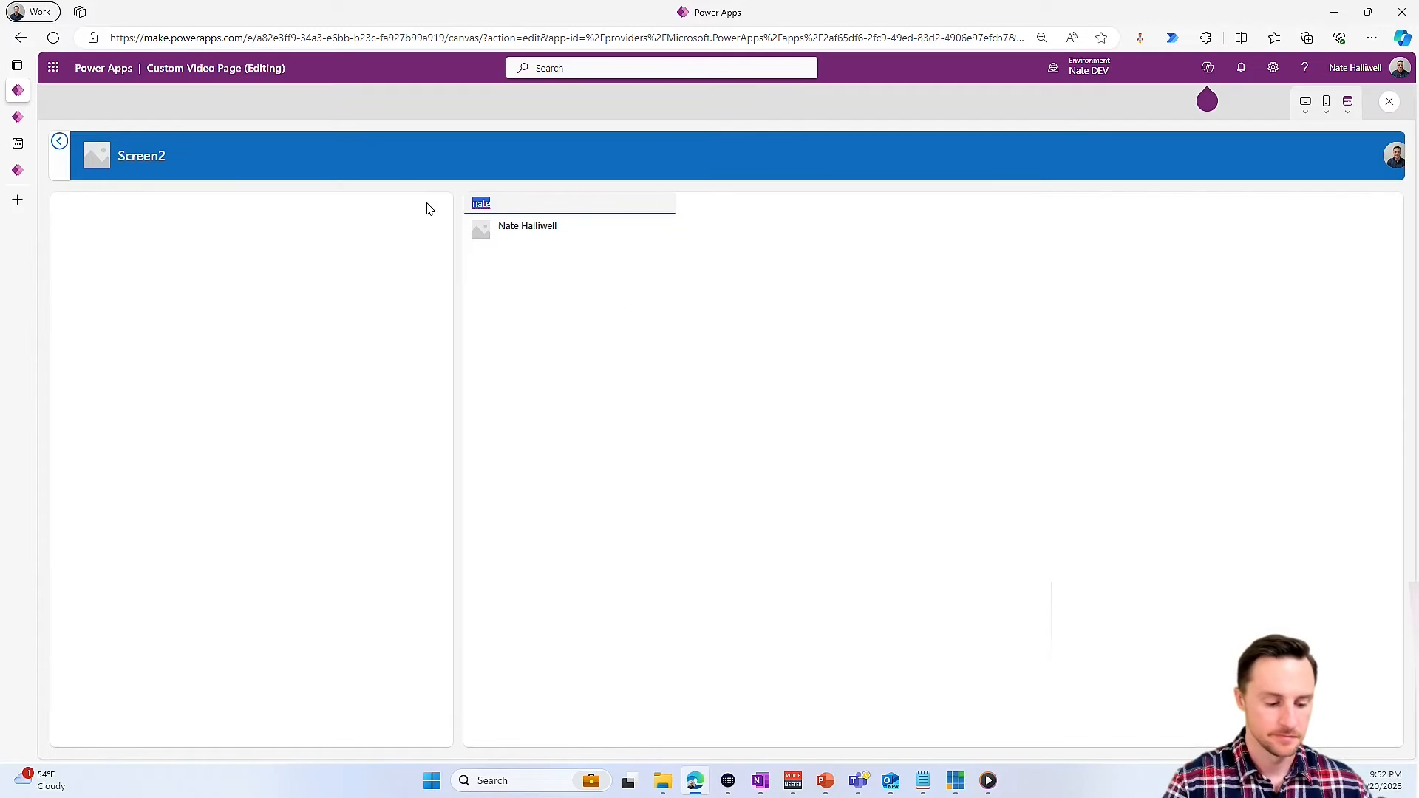
text(pragmatic)
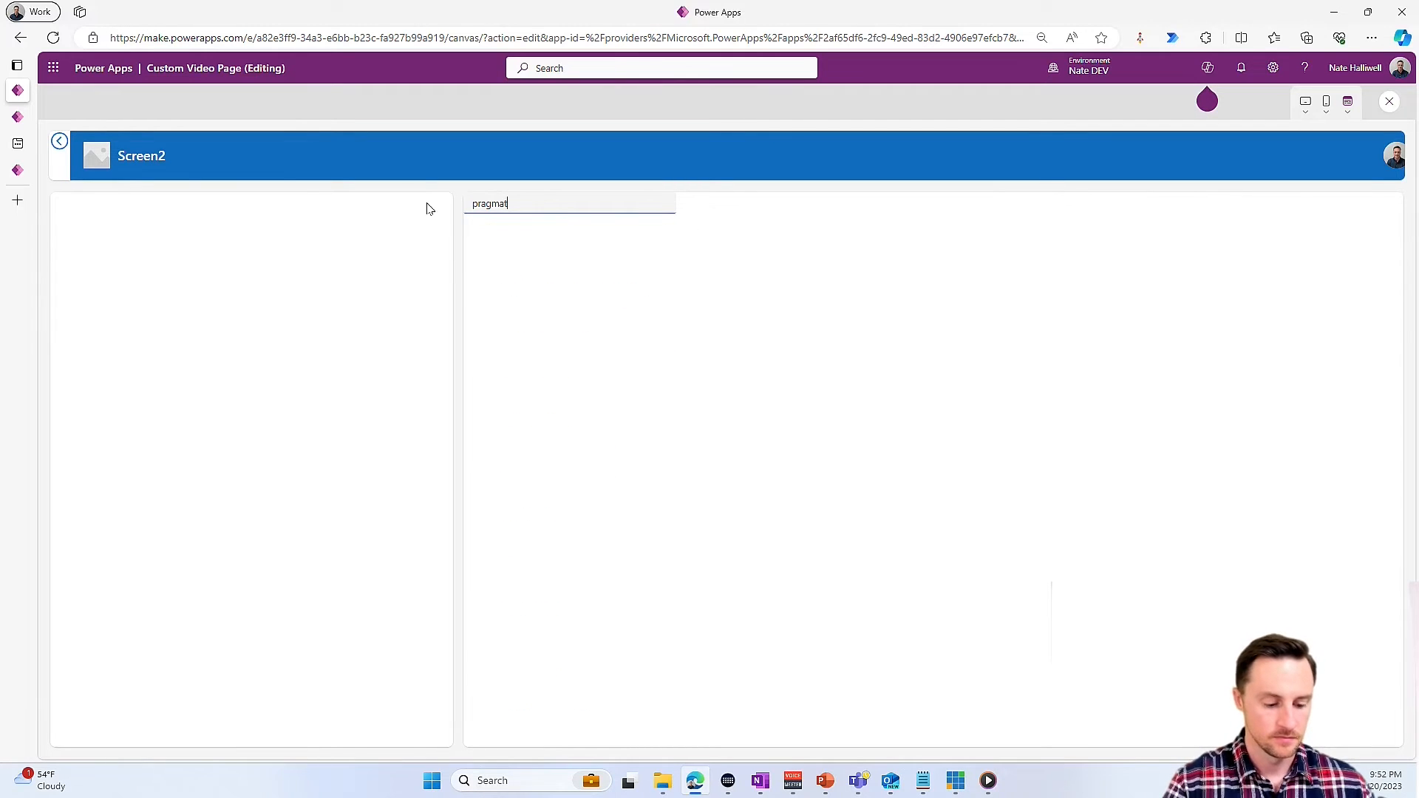
key(Escape)
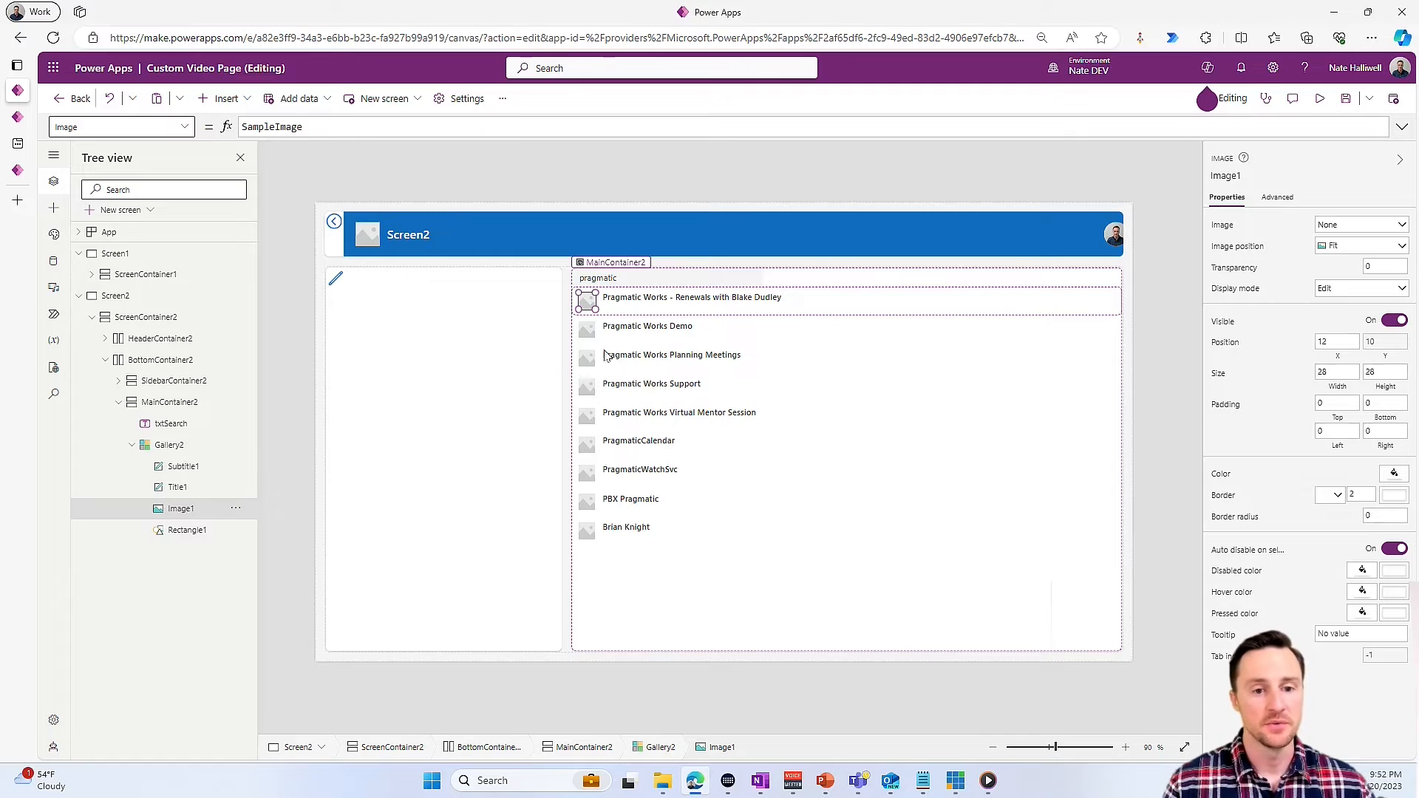
- Replace the gallery image's Image formula with the start of an error-safe photo lookup, IfError(Office365Users.UserPhotoV2
drag(344, 129, 216, 129)
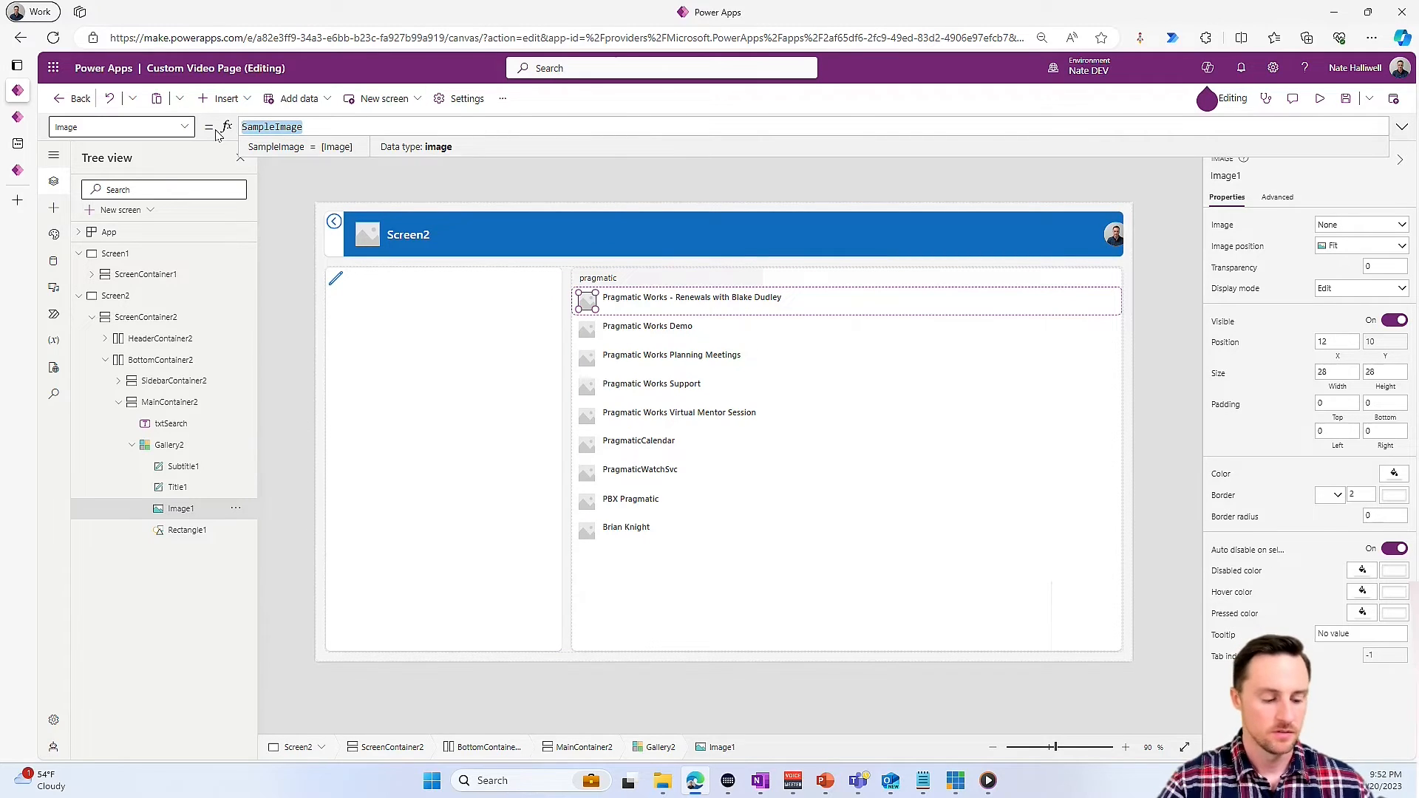
text(IfE)
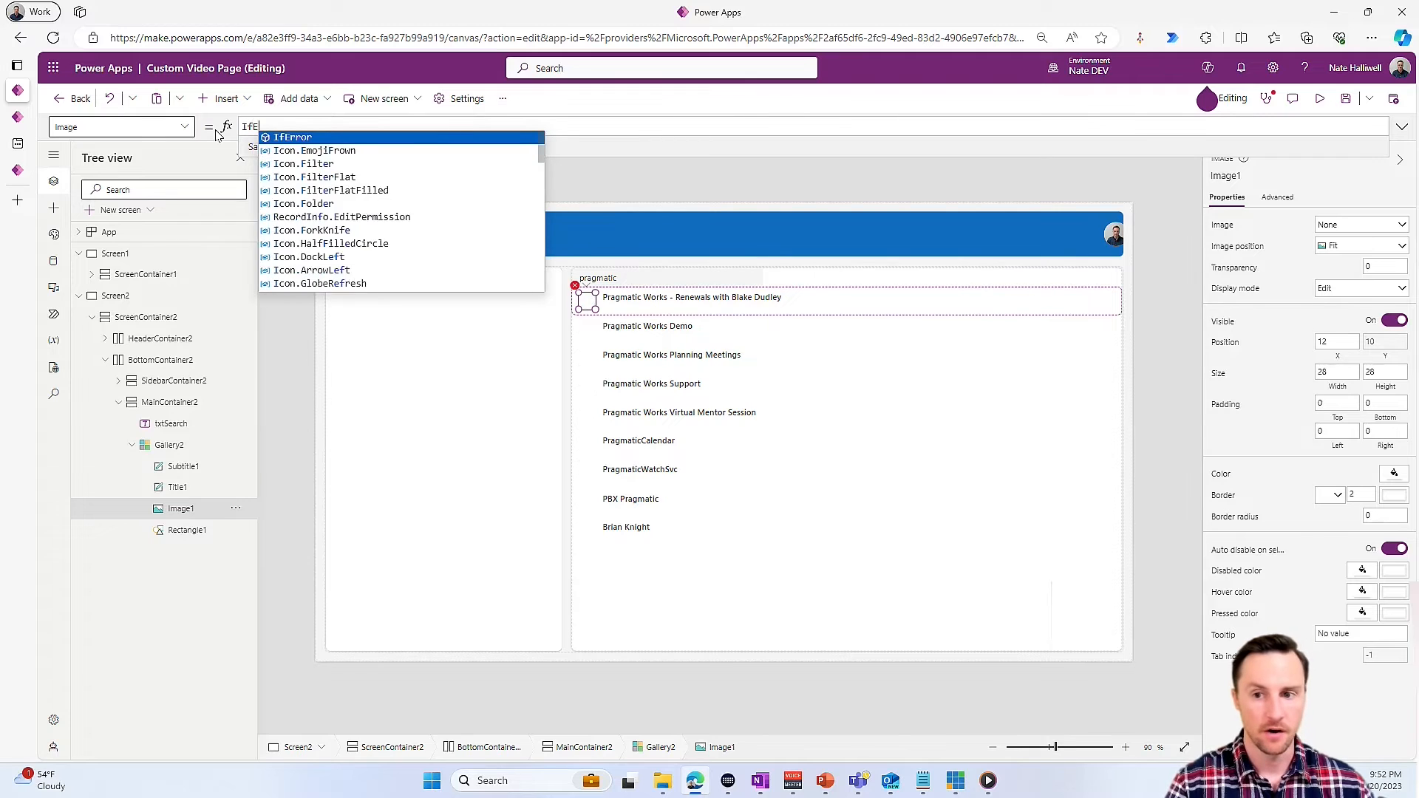
text(rror)
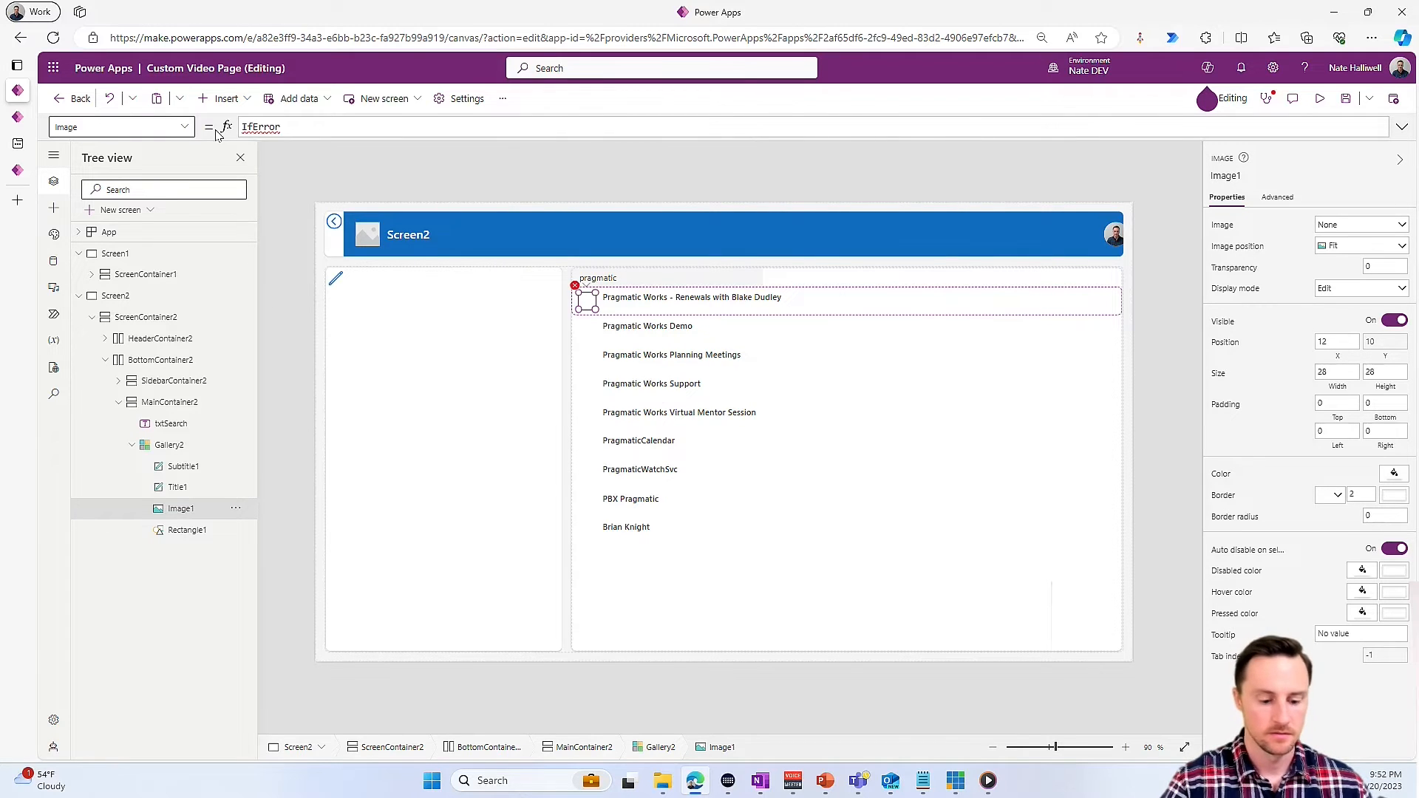
text((officew)
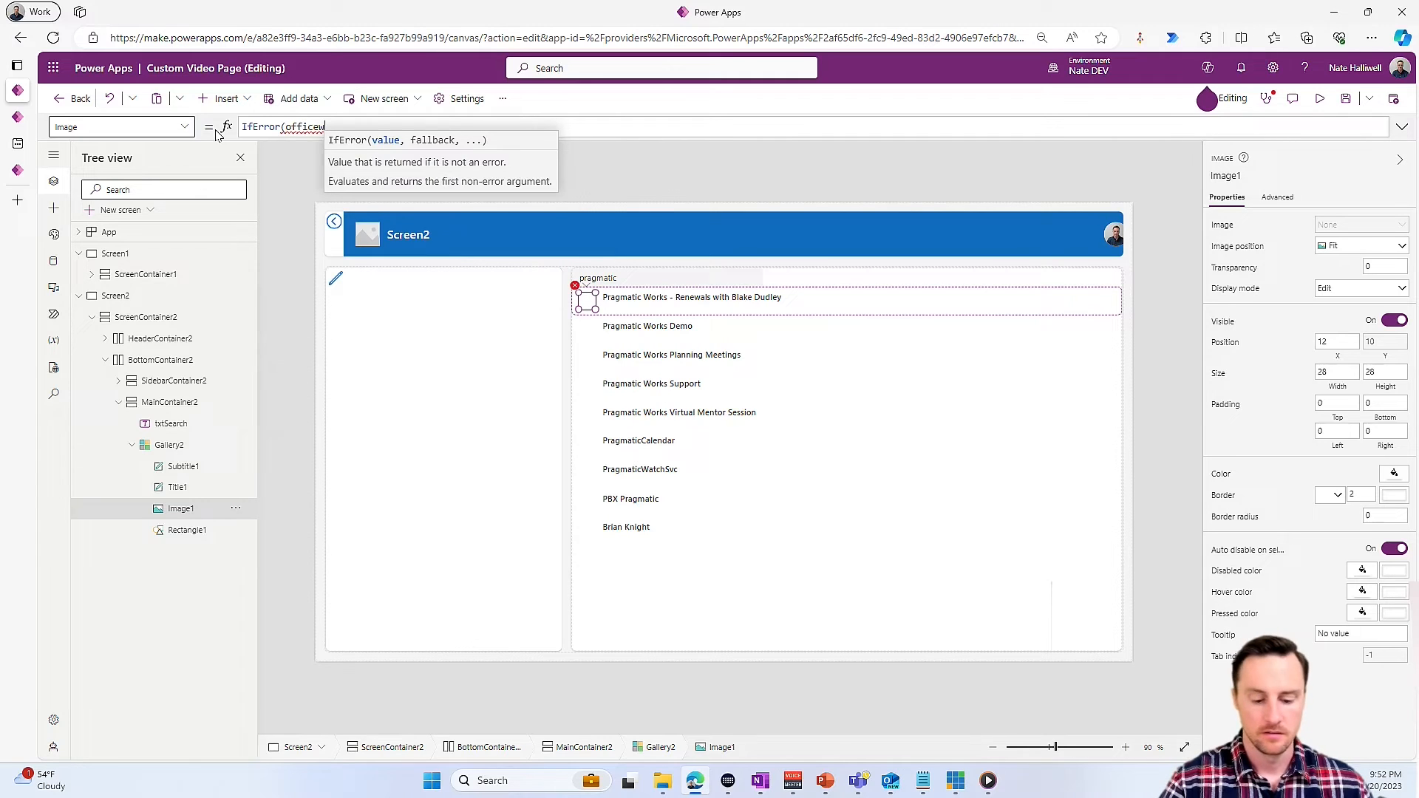
key(BackSpace)
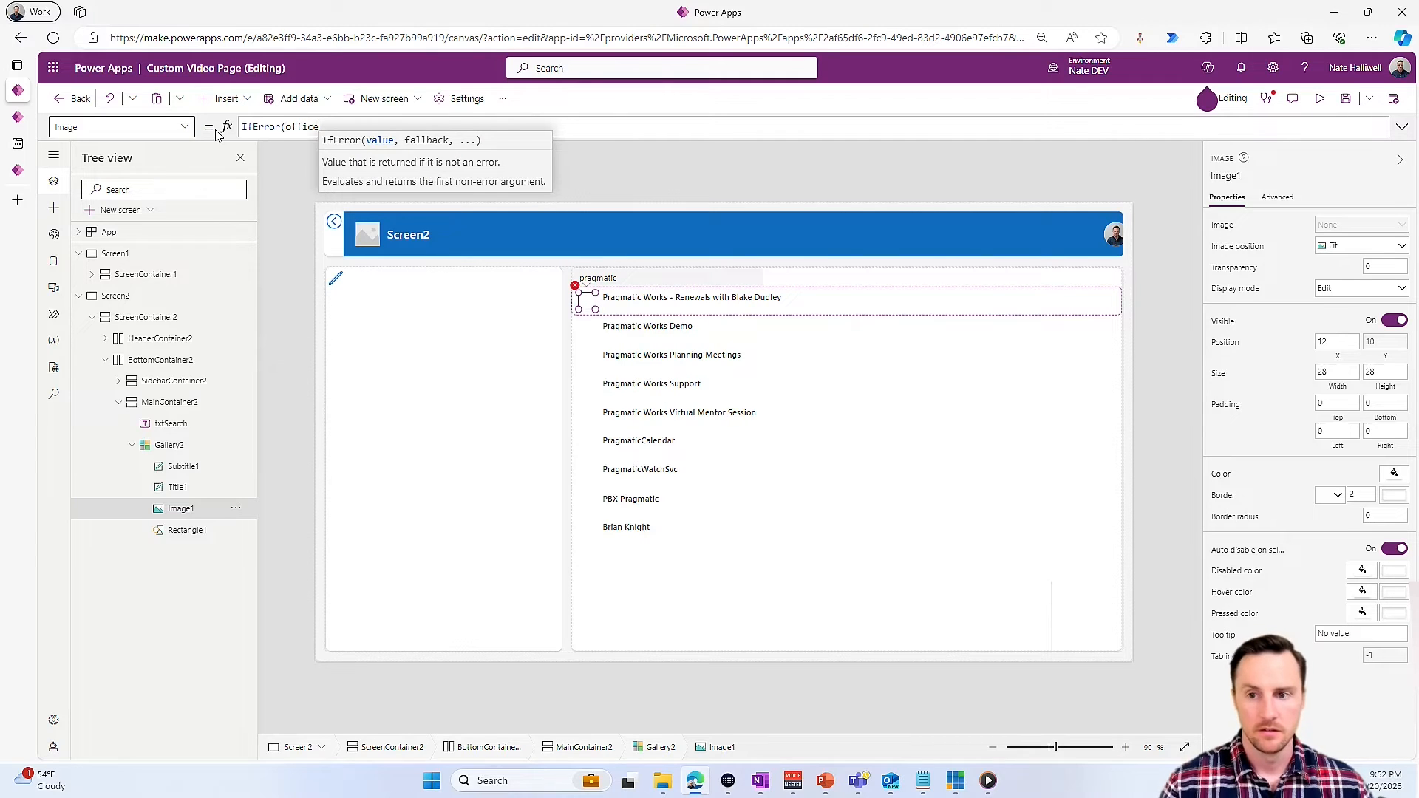
text(365)
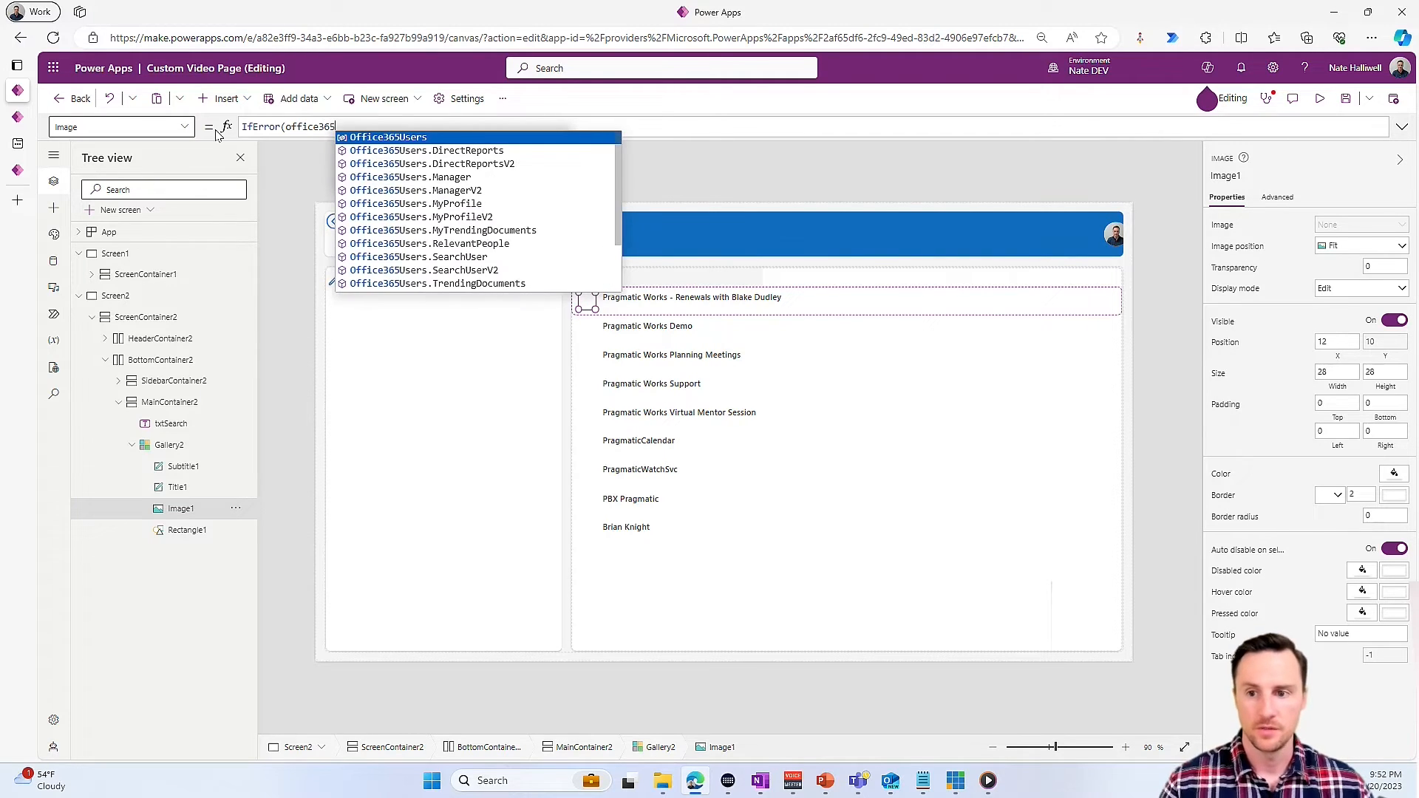
scroll(503, 263, down, 2)
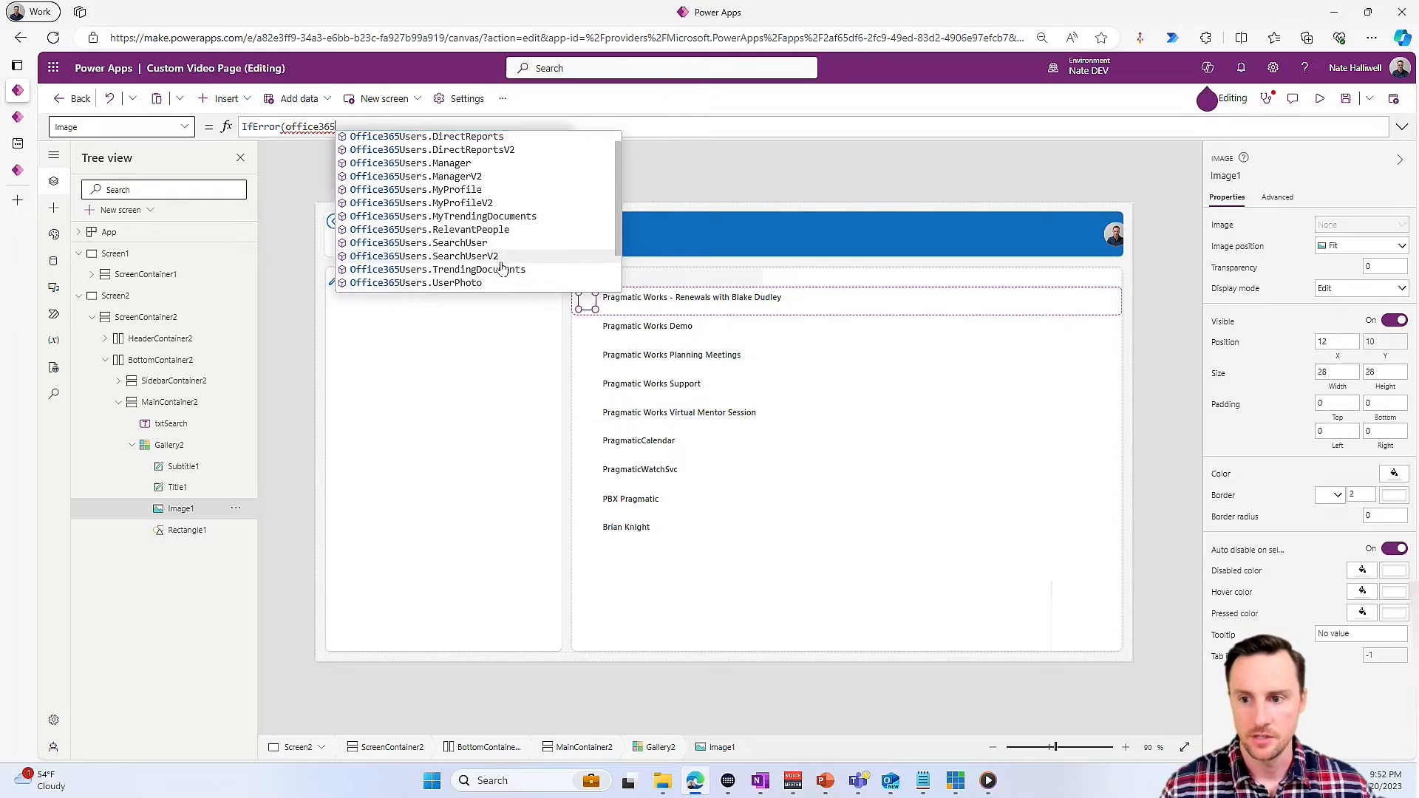
click(503, 284)
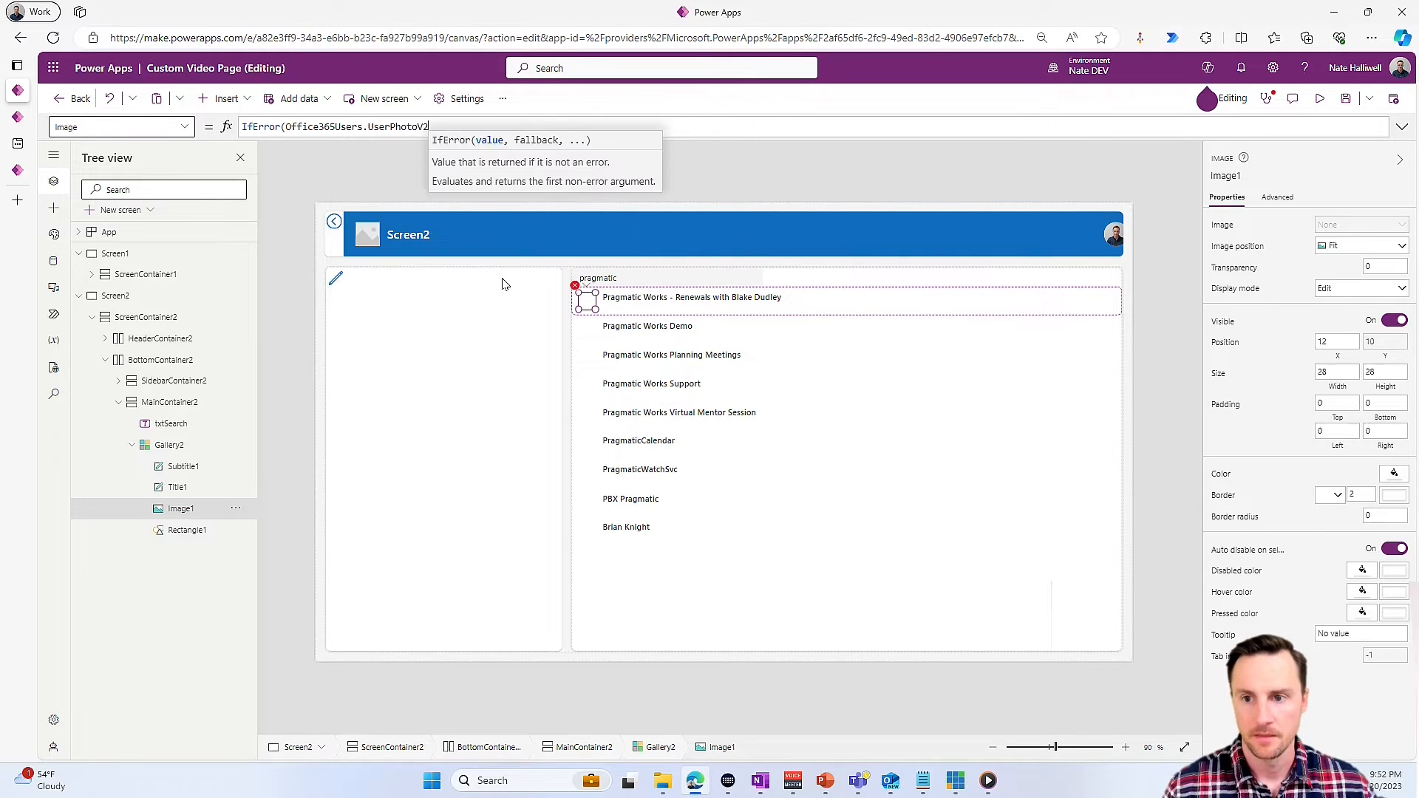
- Pass ThisItem.Mail to the UserPhotoV2 call and finish the IfError formula with Blank() as the fallback
text(()
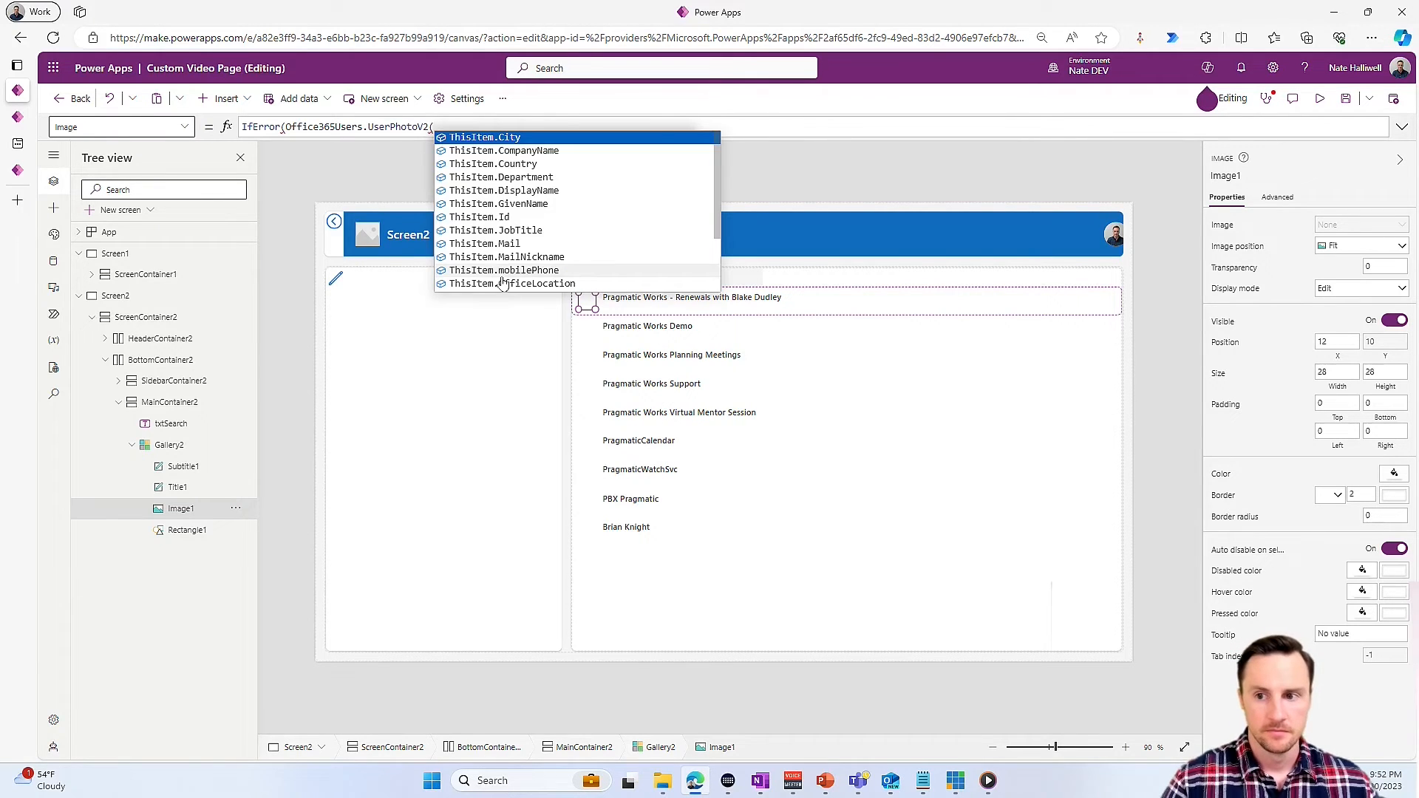
text(ThisIte)
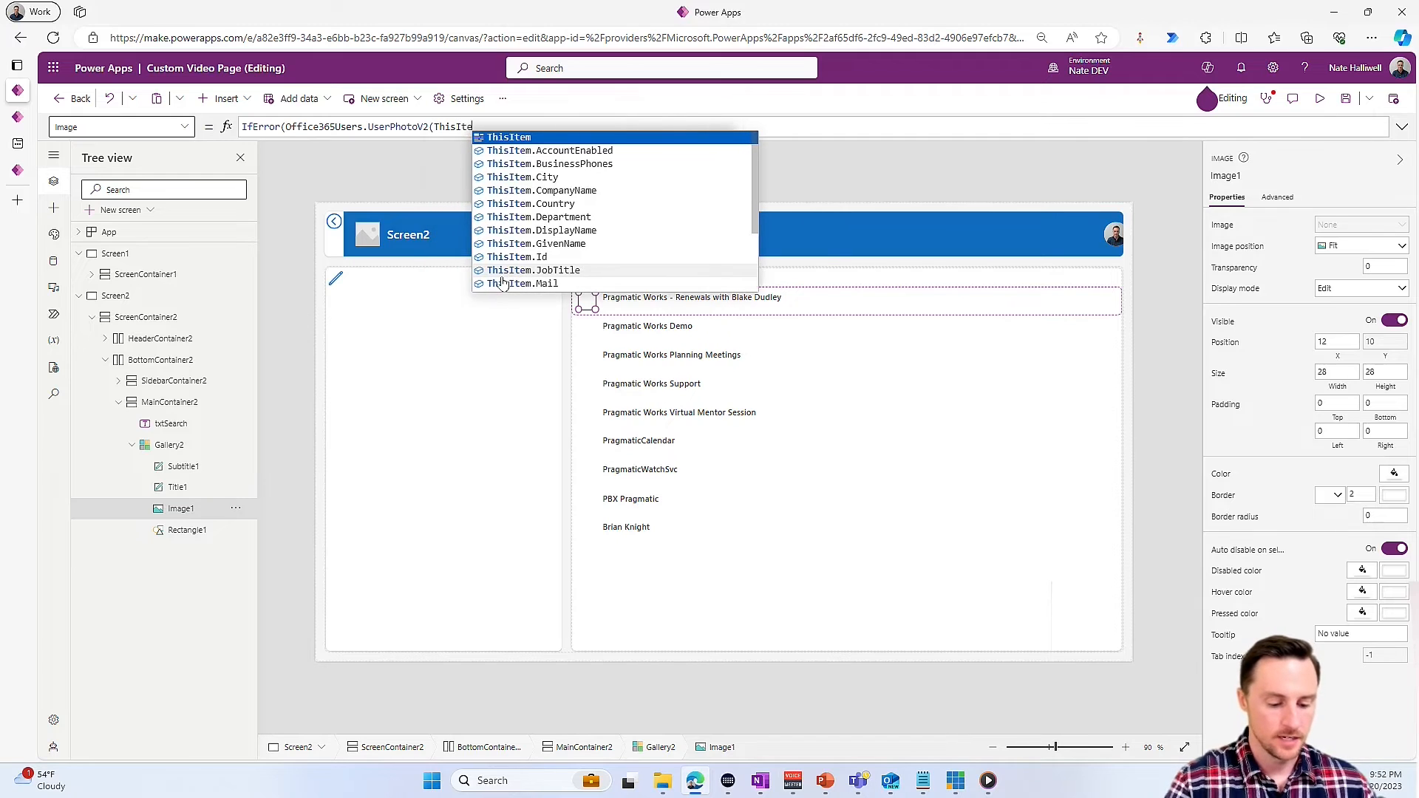
text(m.M)
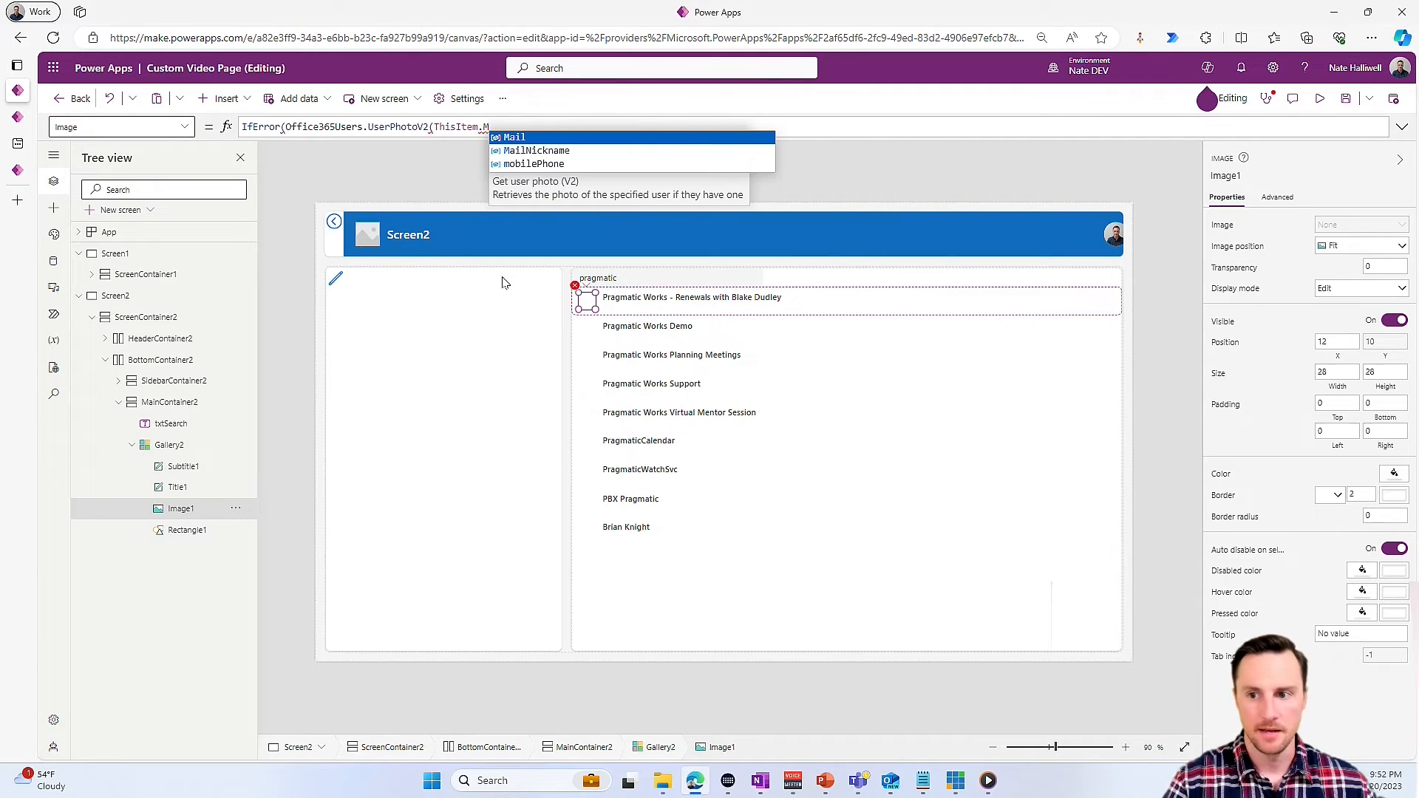
key(Tab)
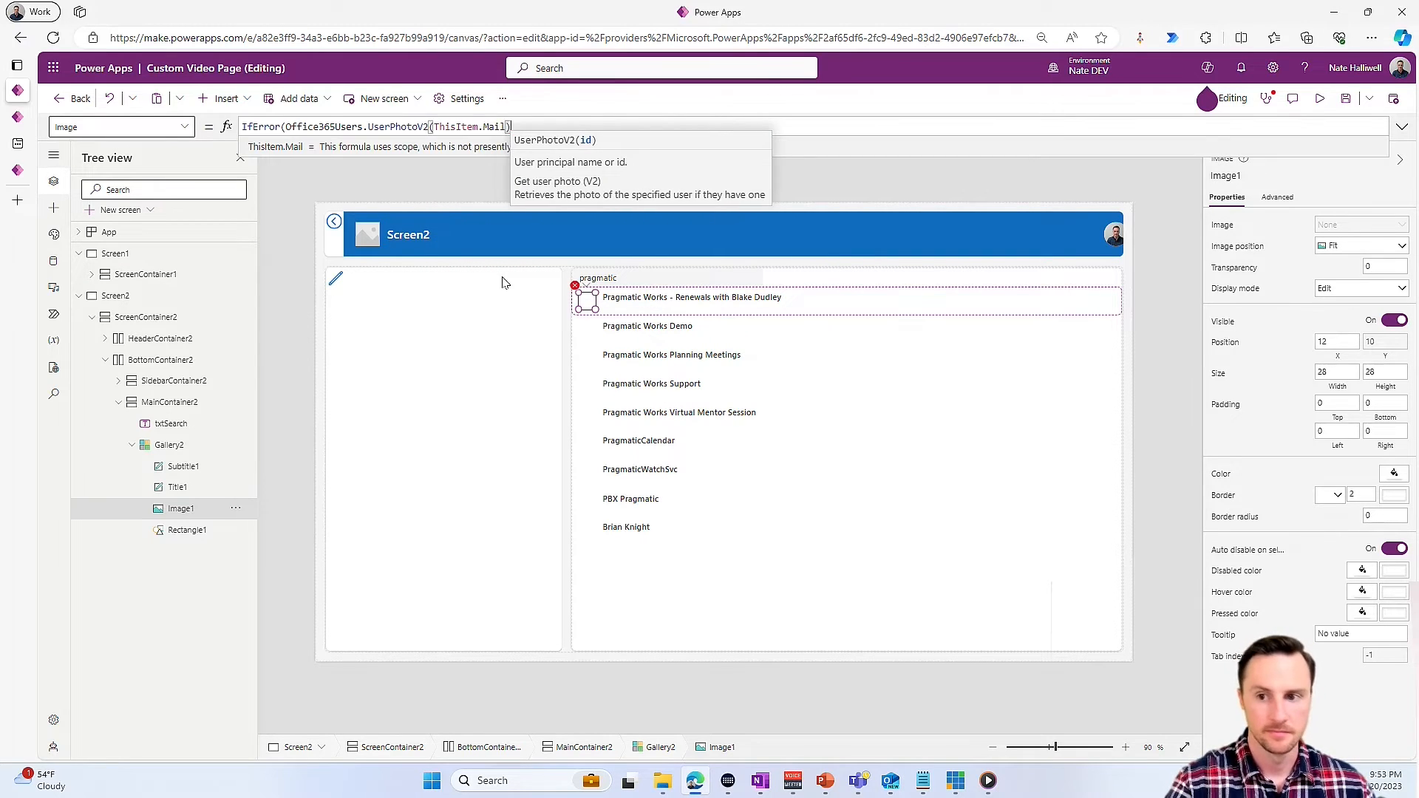
text(),)
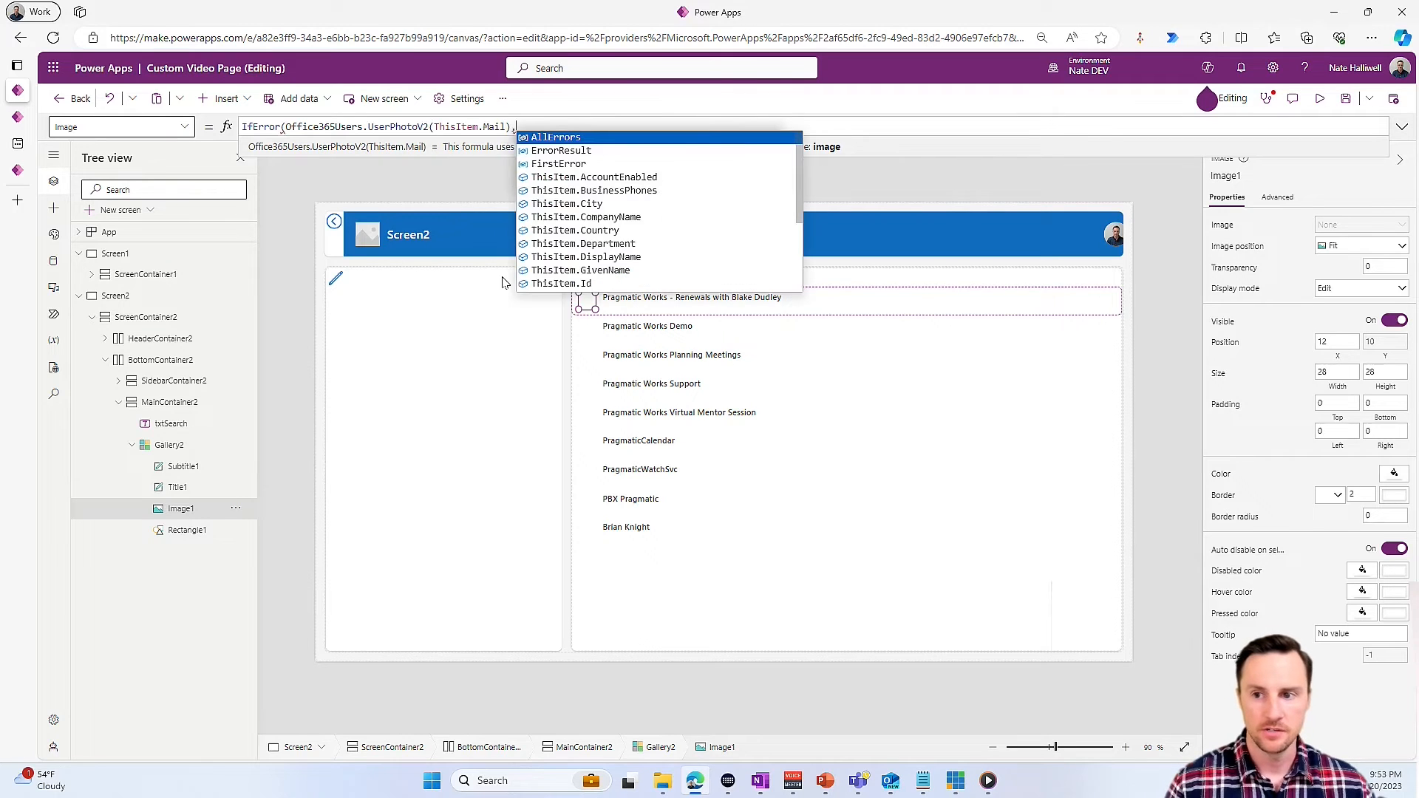
text(Blank())
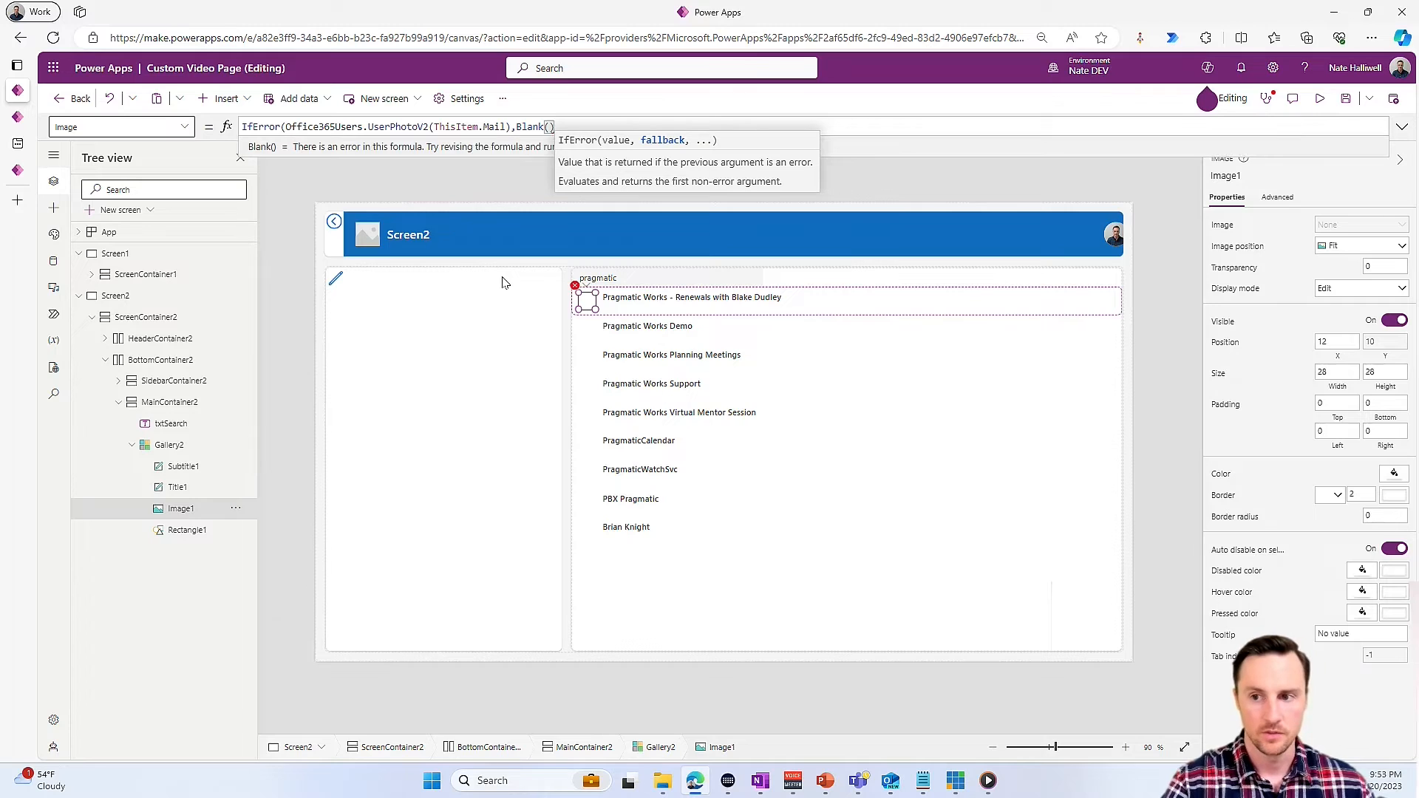
text())
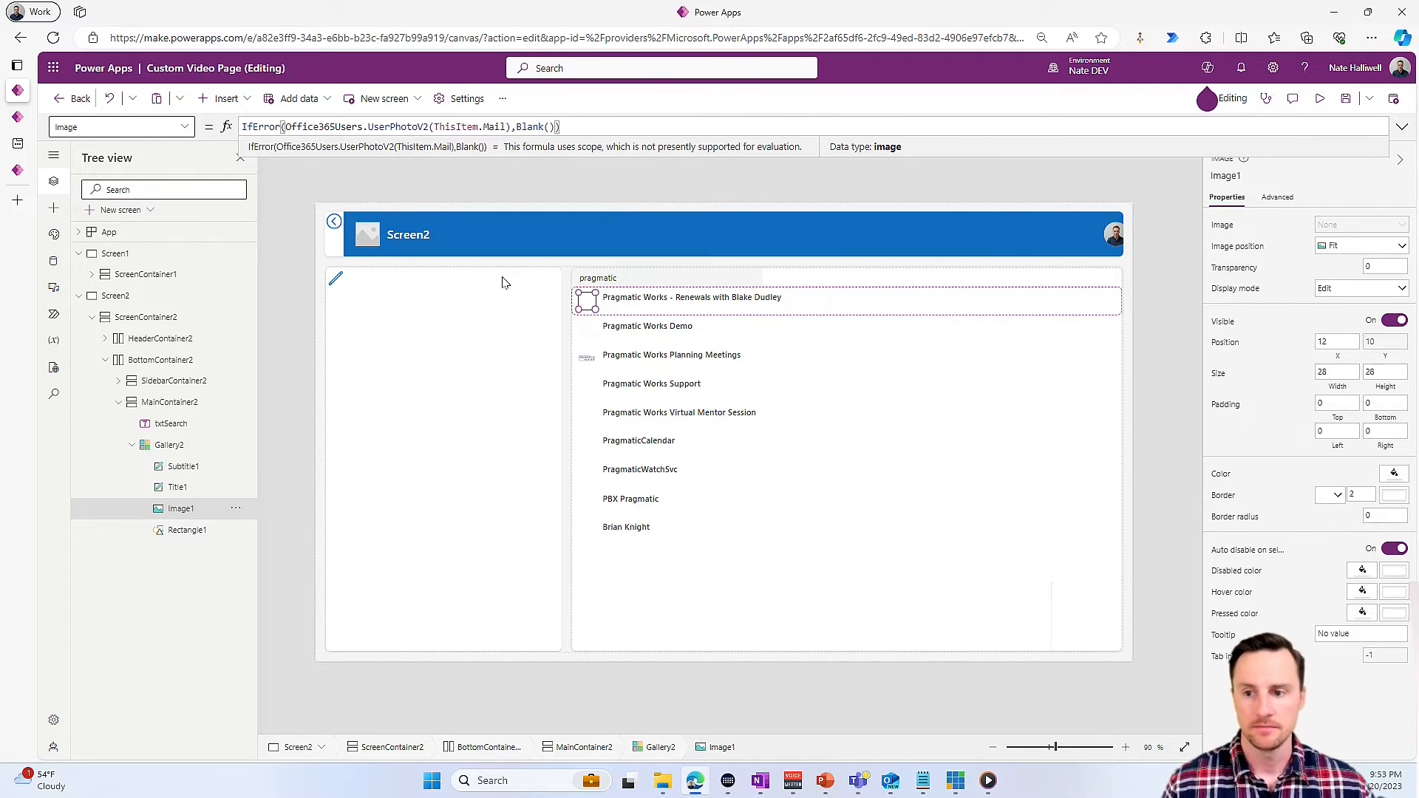
- Preview the app and search the user gallery by a person's first name to check the profile photo
click(1321, 101)
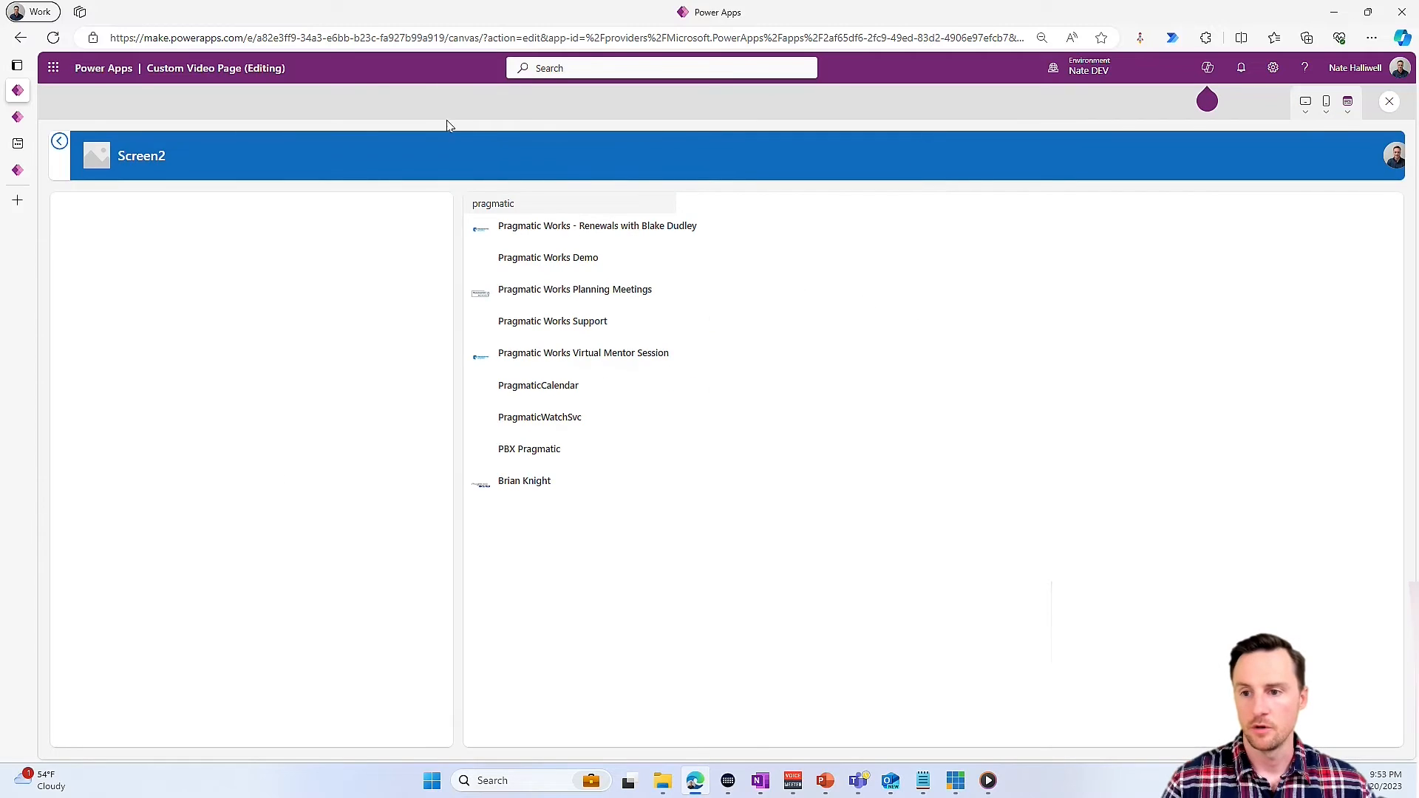
double_click(535, 205)
text(nate)
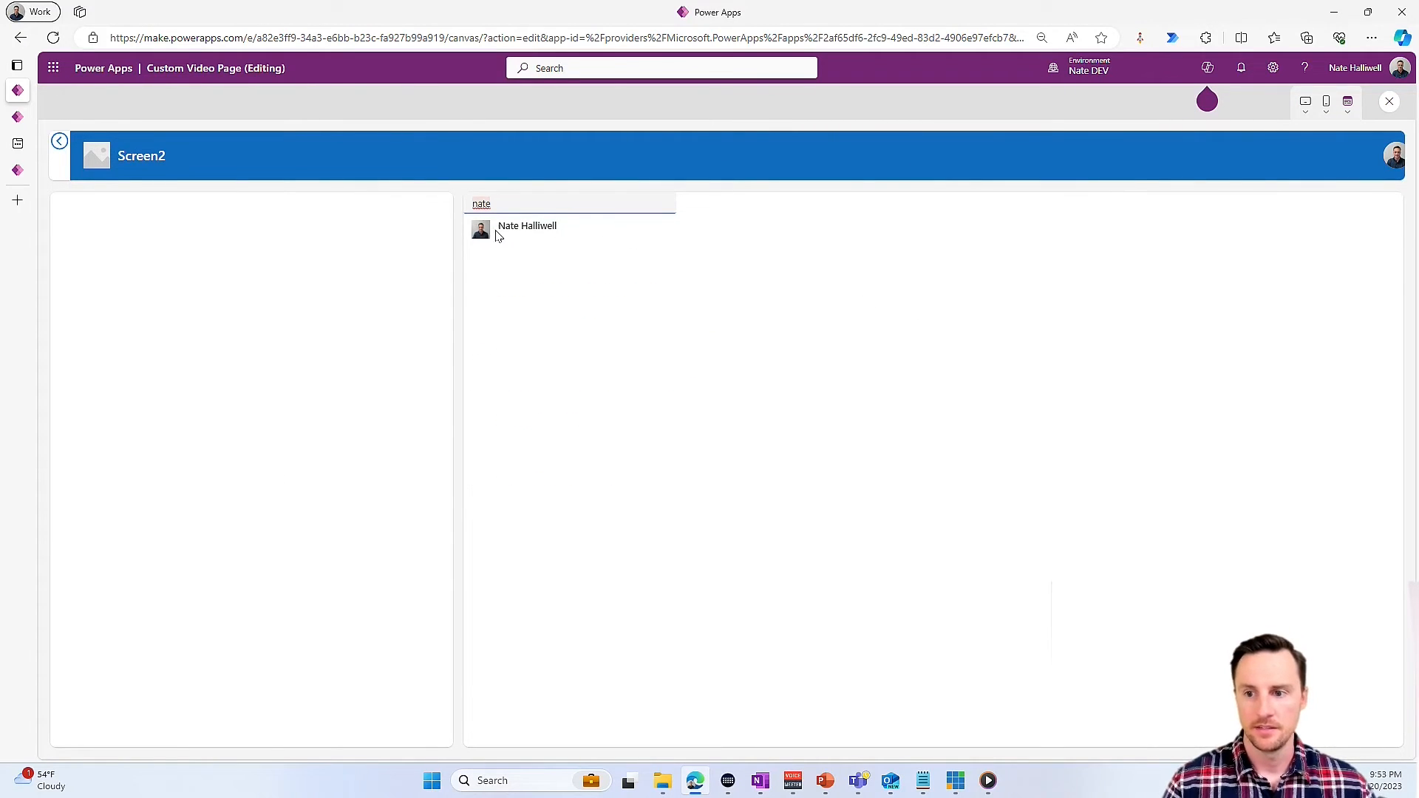
click(1389, 102)
- Delete the subtitle label that shows ThisItem.CompanyName from the user gallery on Screen2
click(804, 302)
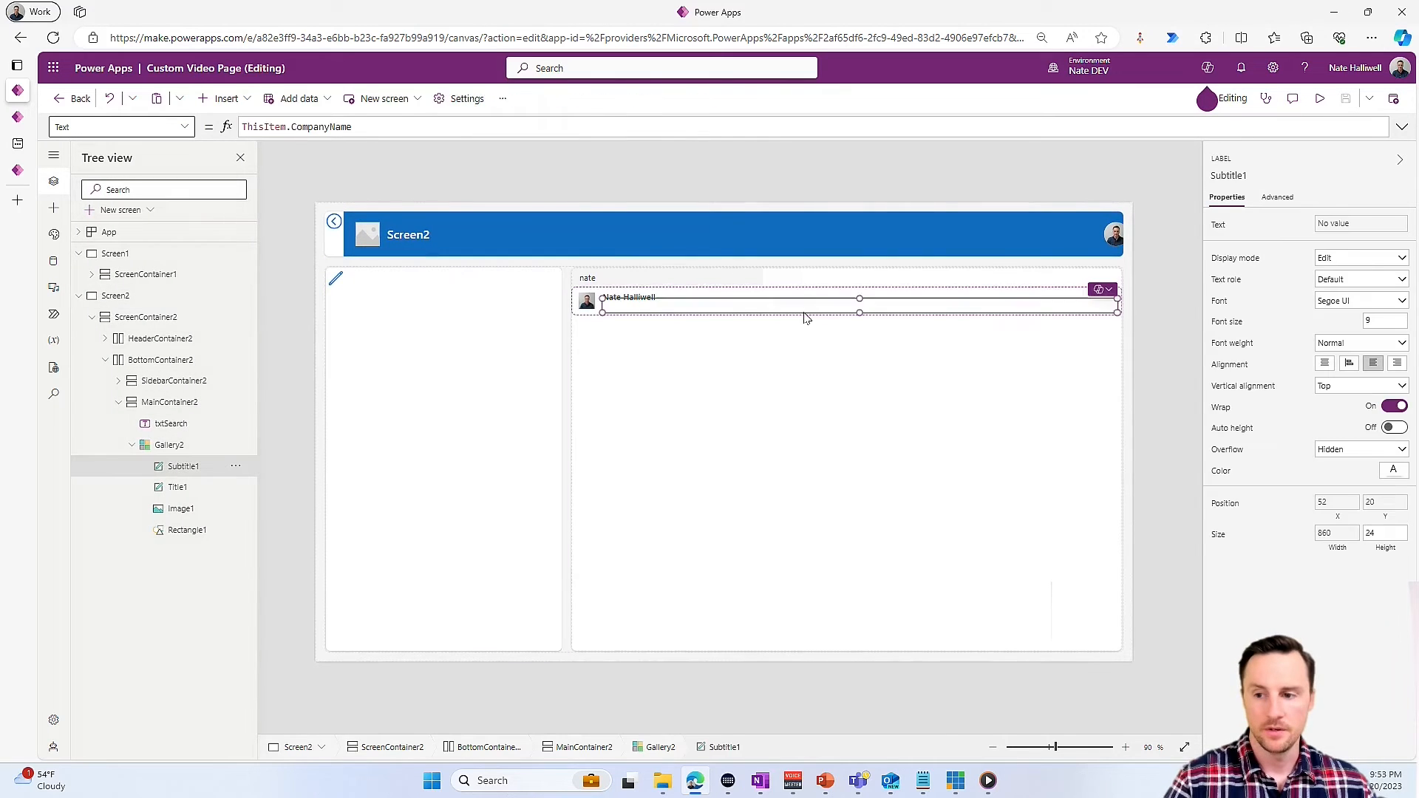
click(802, 318)
- Insert a modern Checkbox control into the user gallery's item template
click(650, 307)
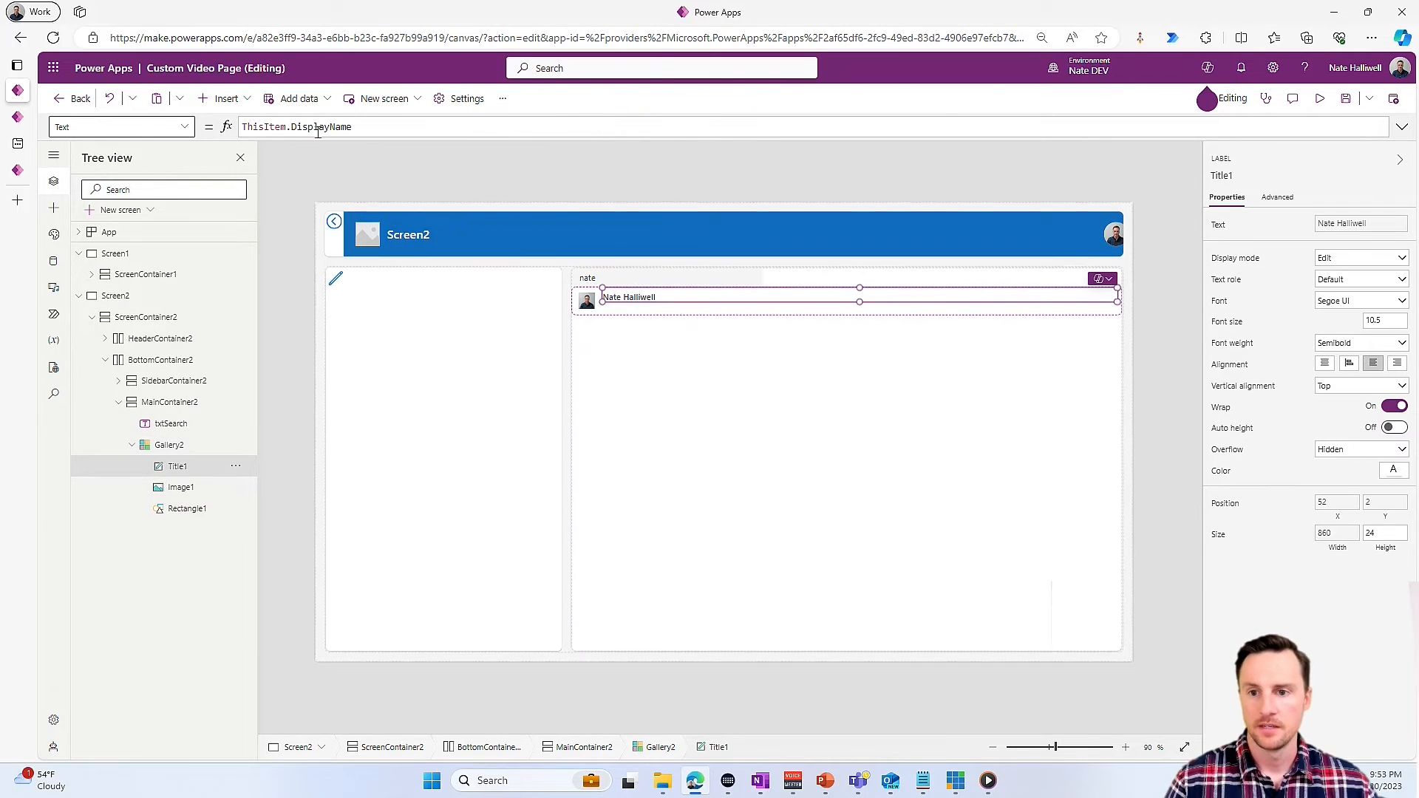
click(221, 98)
click(229, 153)
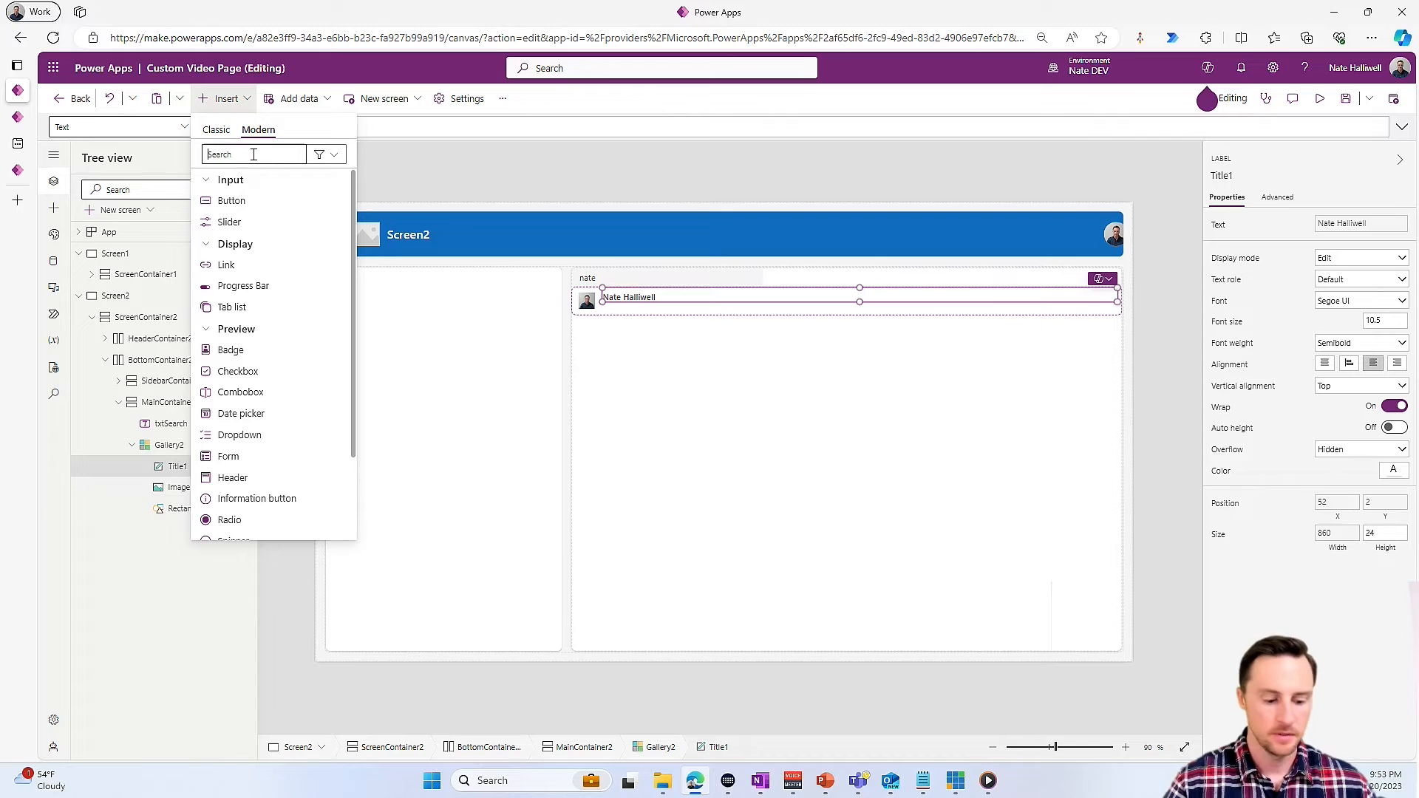
text(Check)
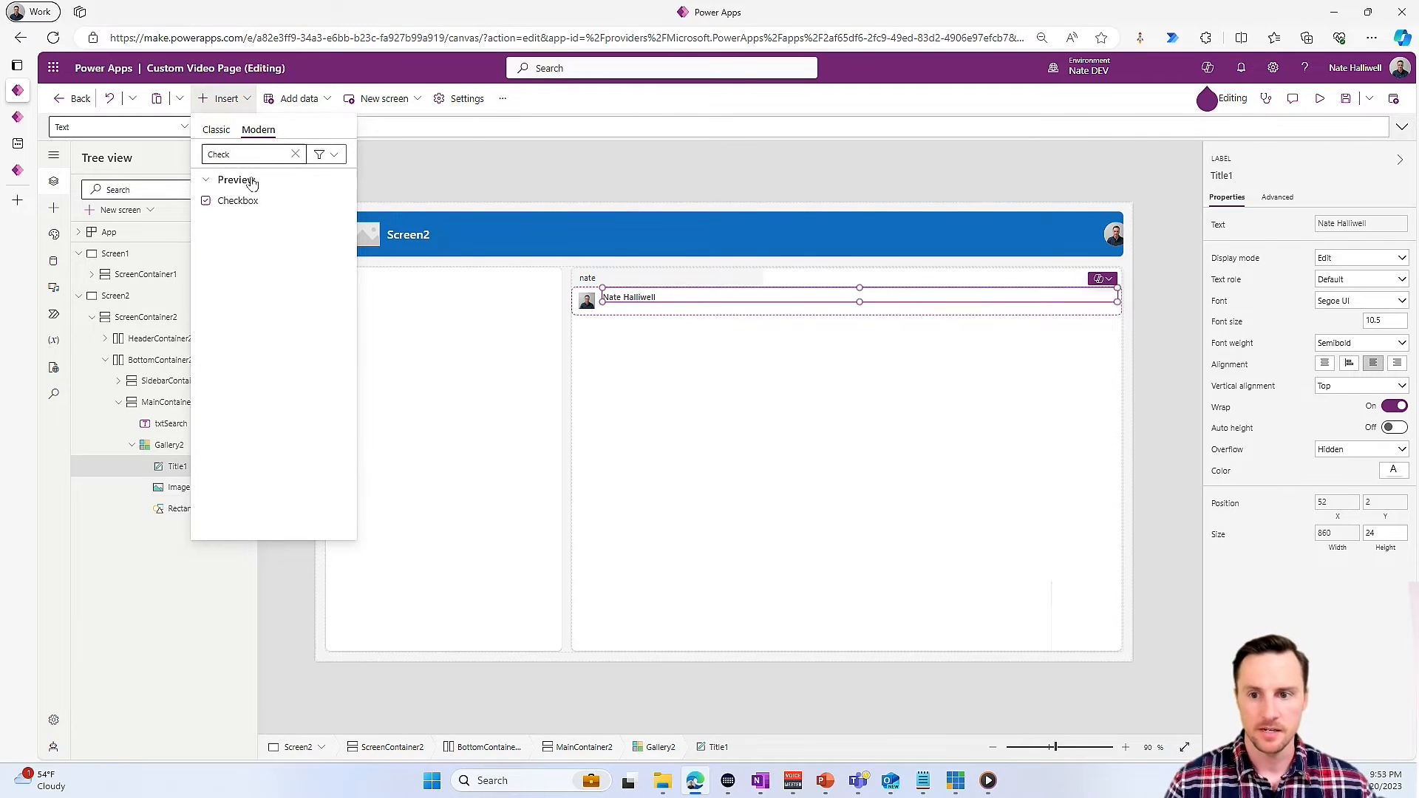
click(238, 201)
- Set the gallery checkbox's OnCheck formula to Collect(colUsers,ThisItem.Mail)
click(160, 127)
text(OnS)
key(BackSpace)
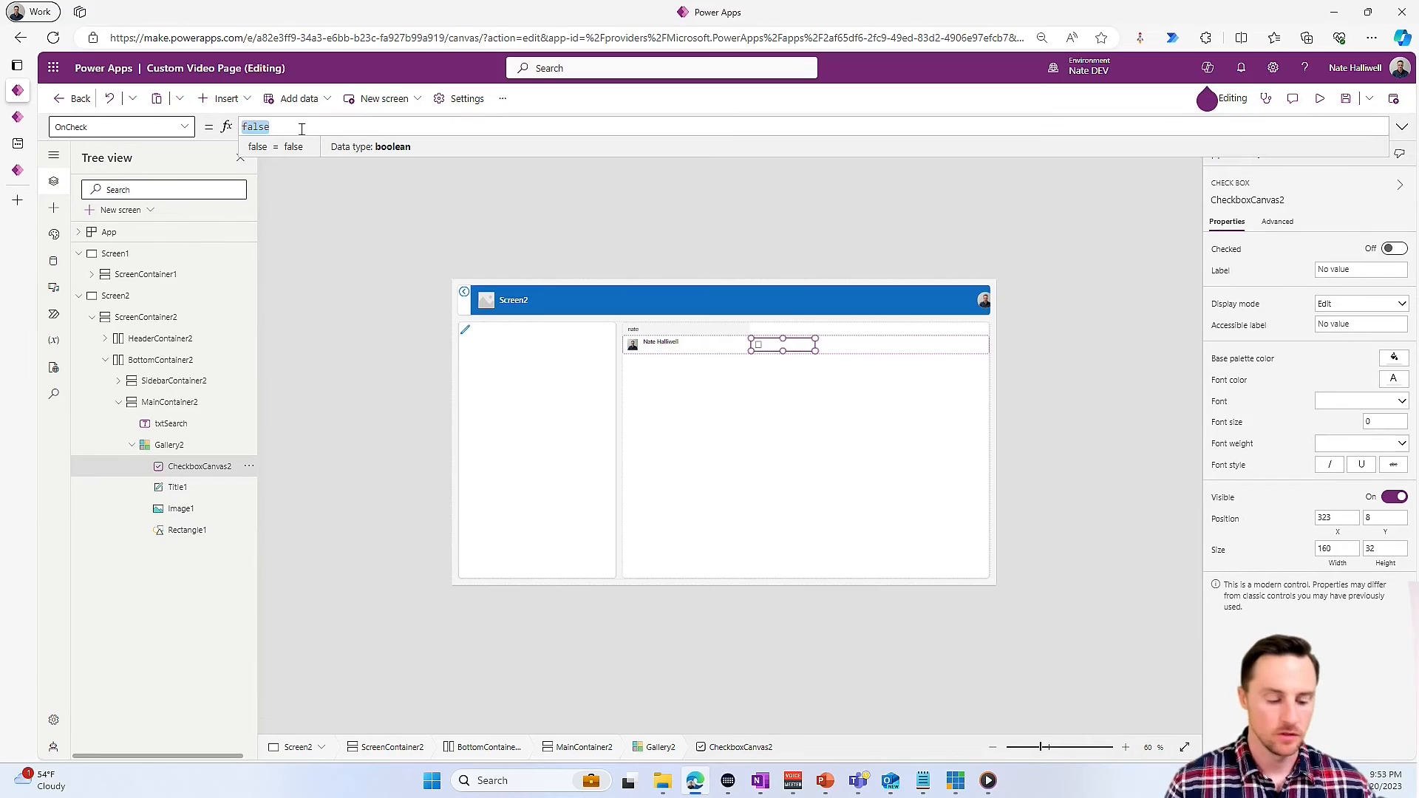
text(Collect()
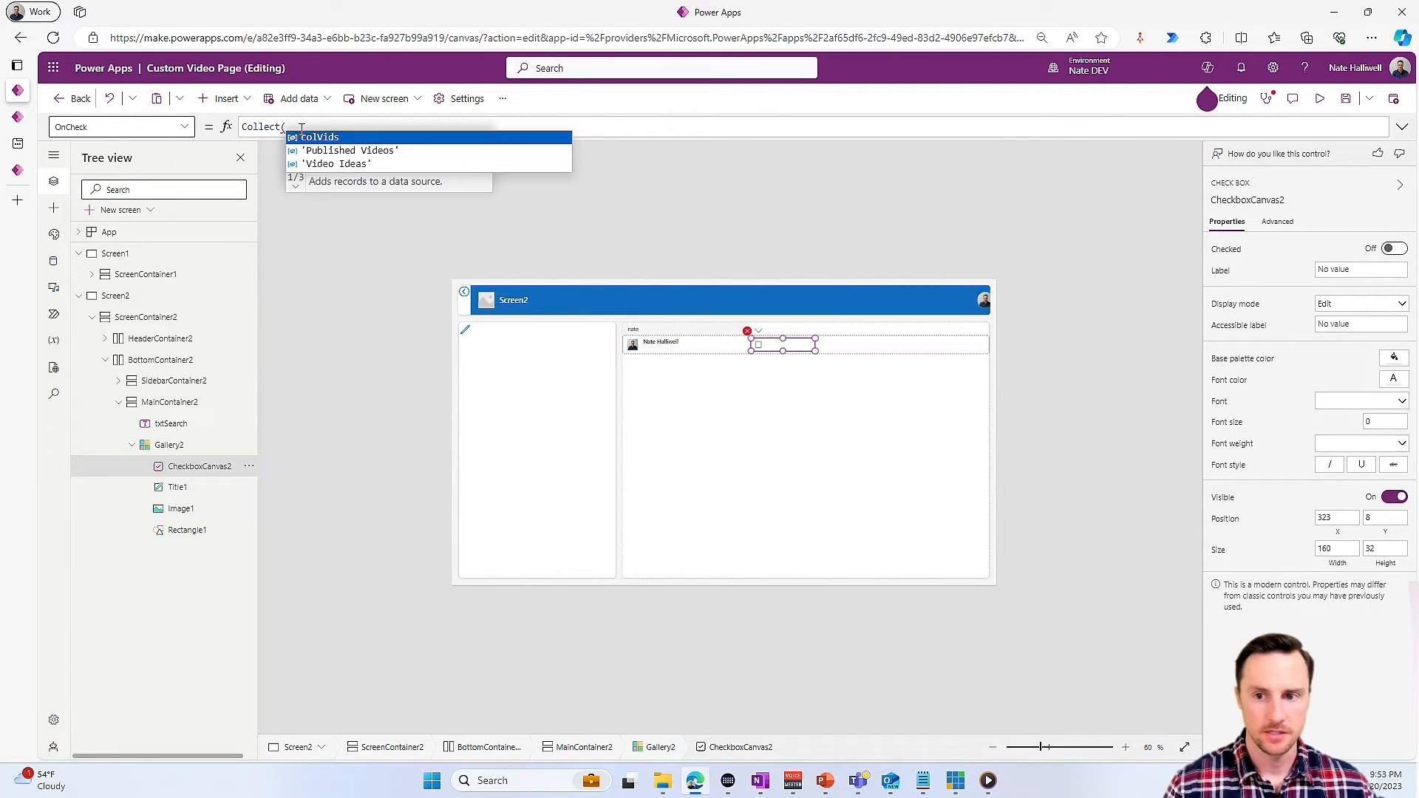
text(colUsers,ThisItem.)
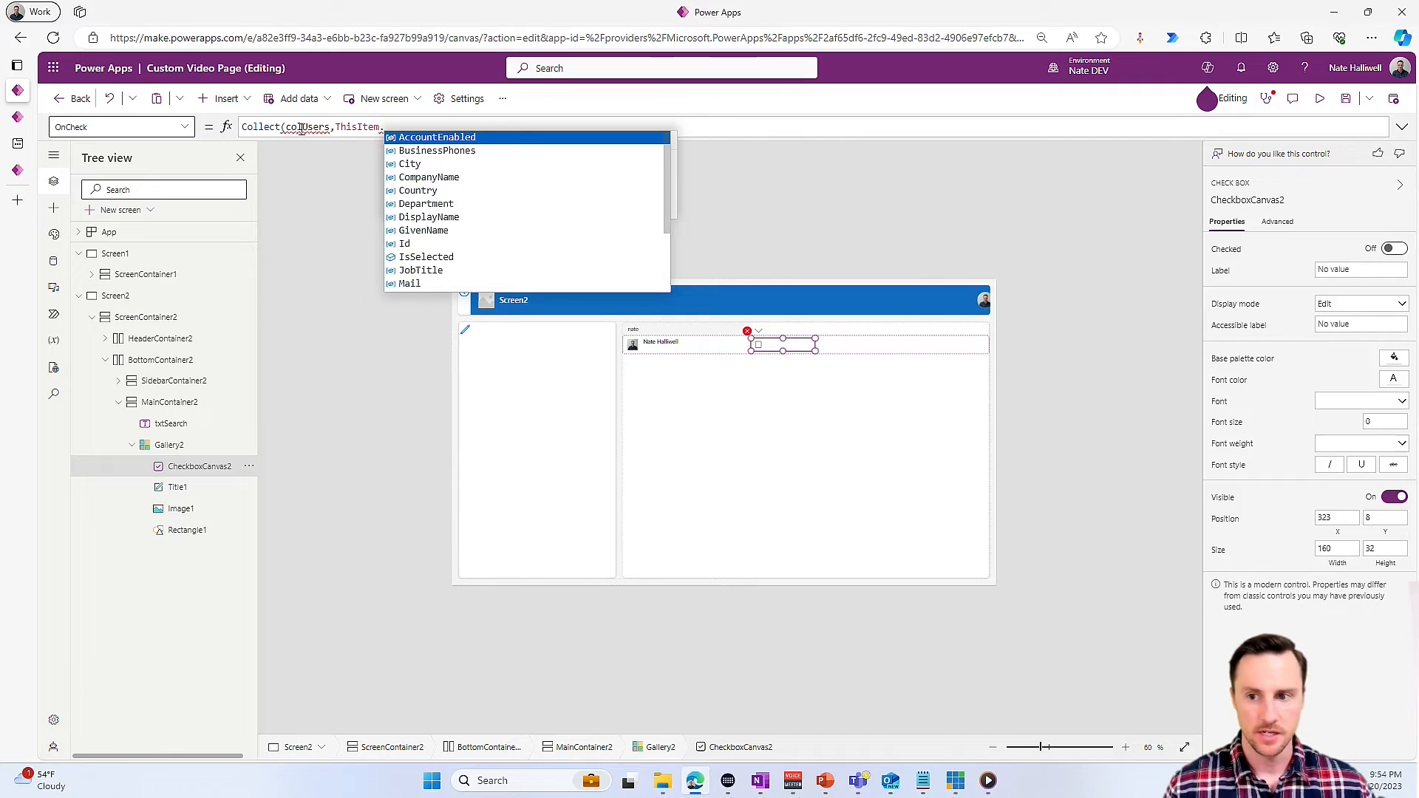
text(Mai)
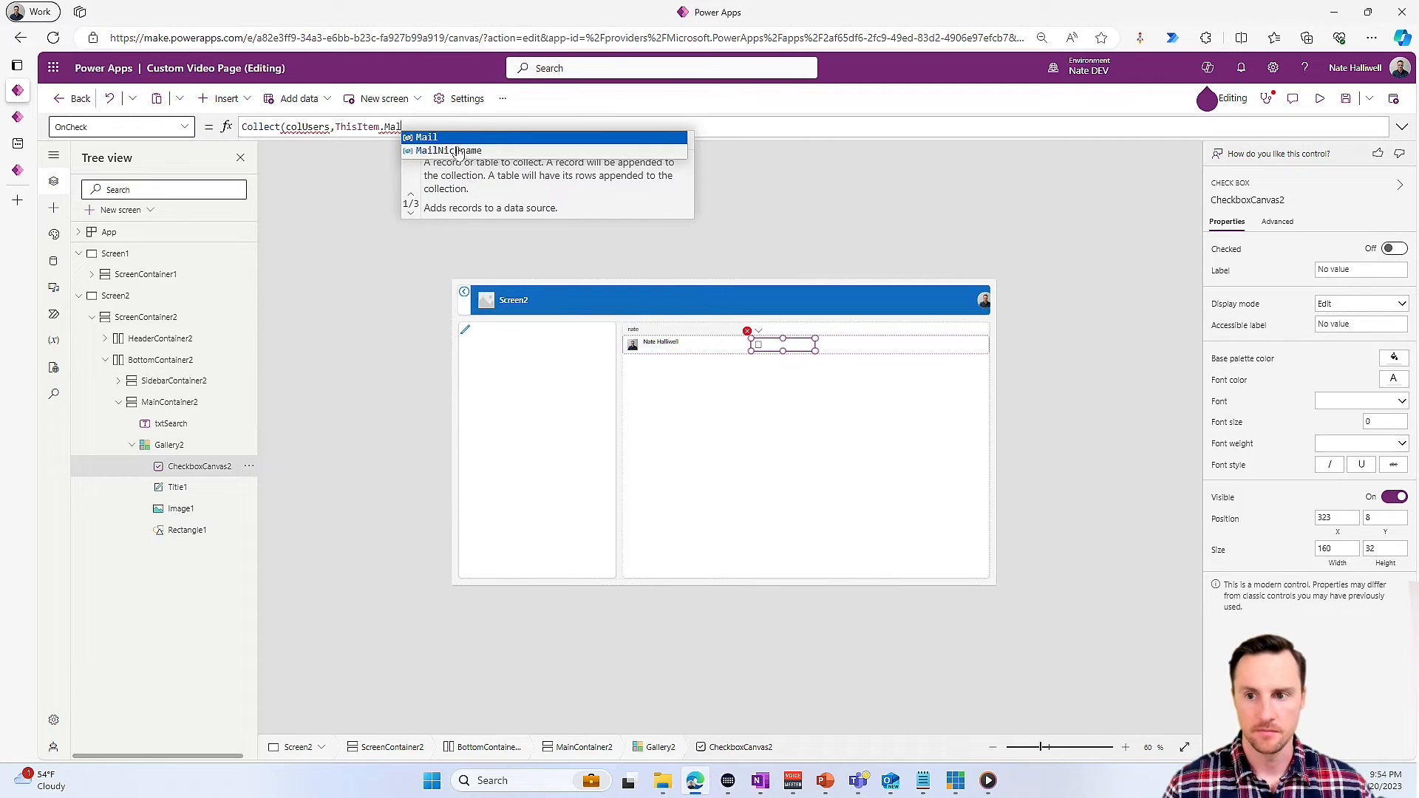
key(Tab)
text())
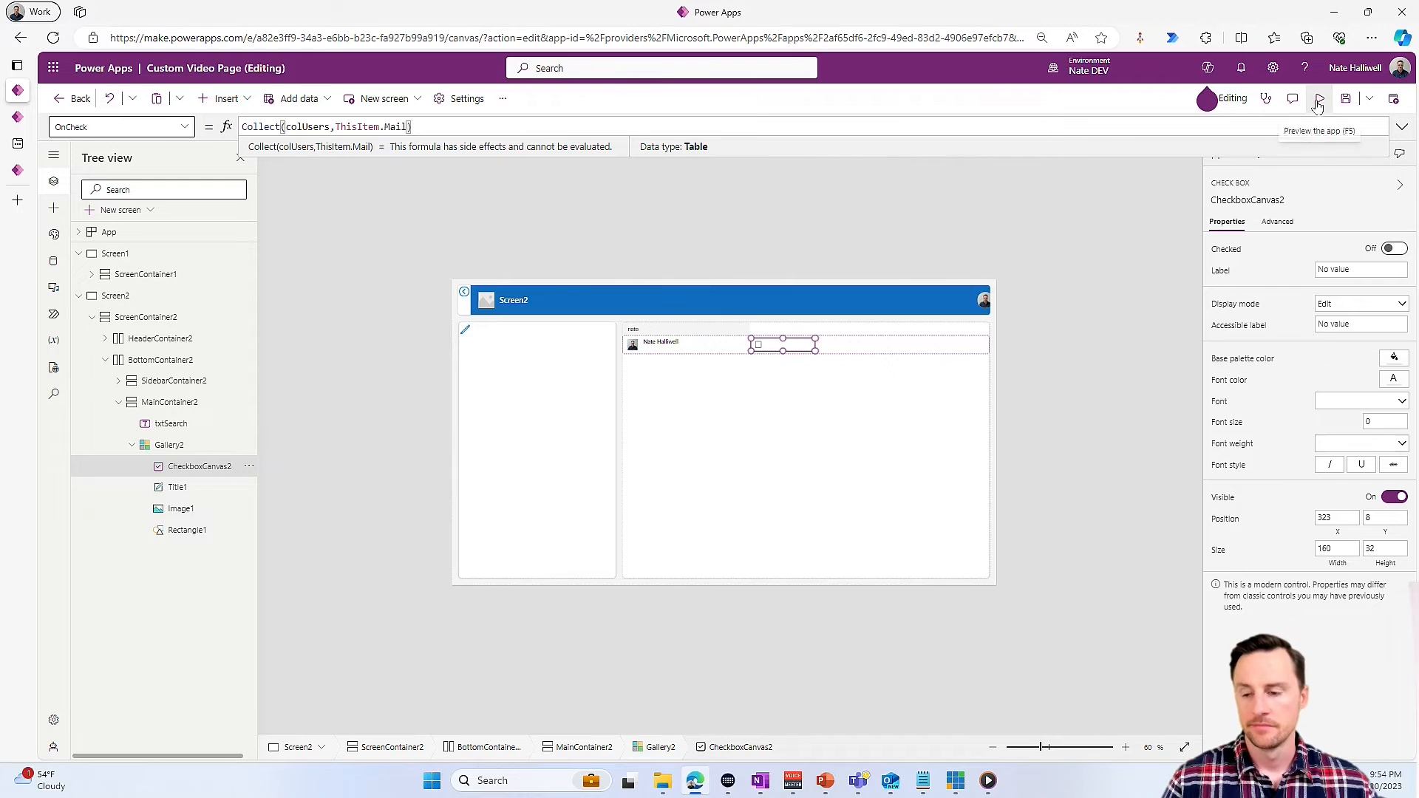
- Insert a modern button below the user gallery in the main container of Screen2
click(778, 573)
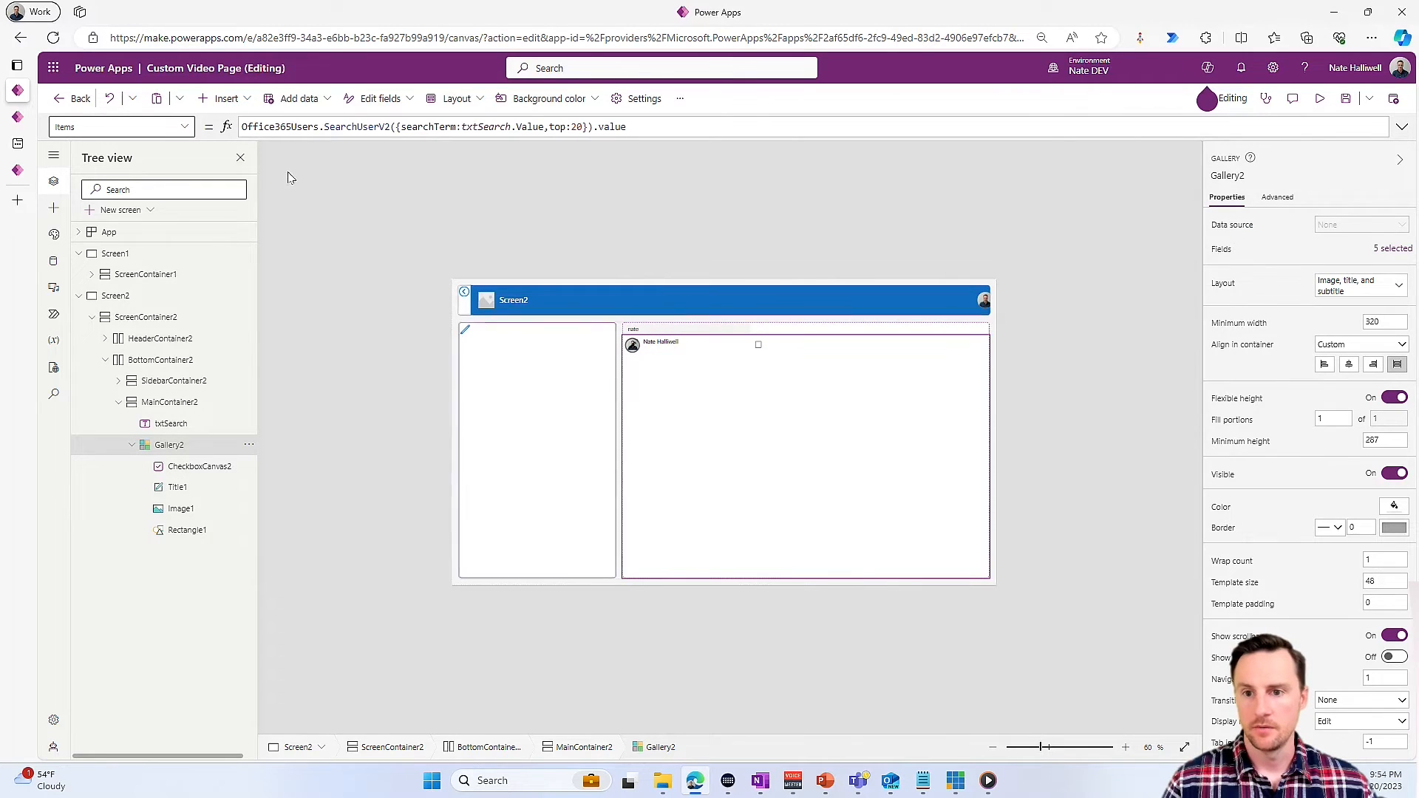
click(222, 99)
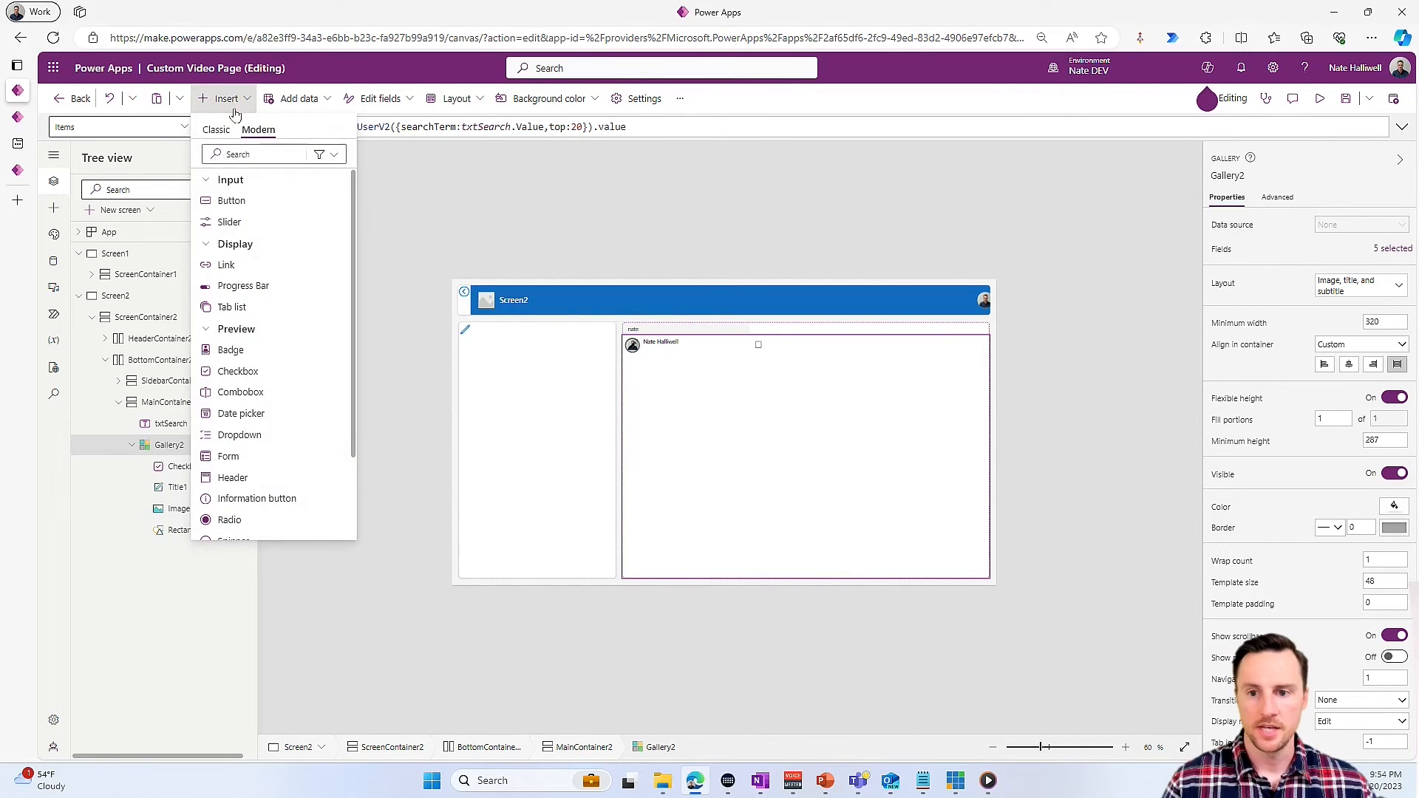
click(252, 202)
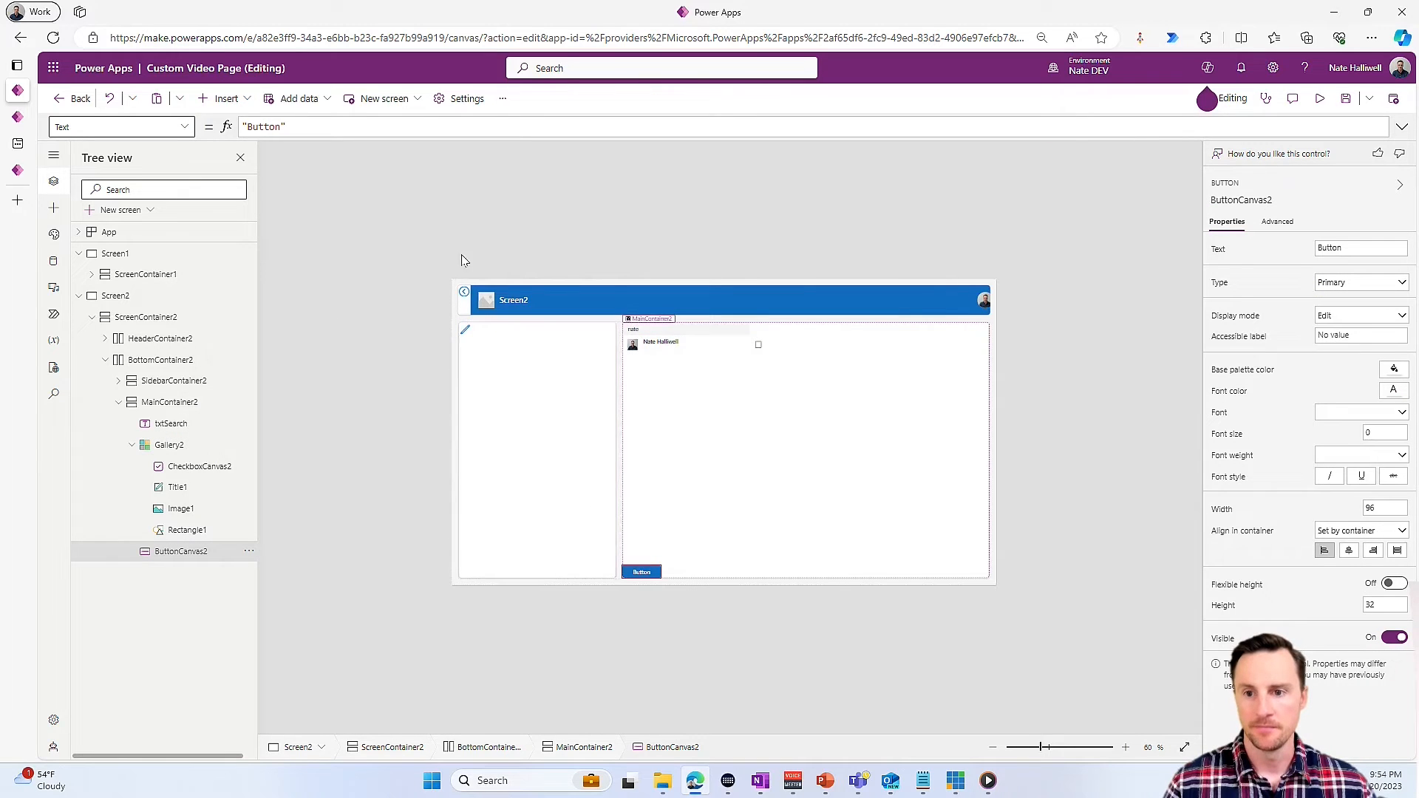
- Set the new button's Text formula to "Send Vids!"
click(266, 126)
key(ctrl+a)
text("S)
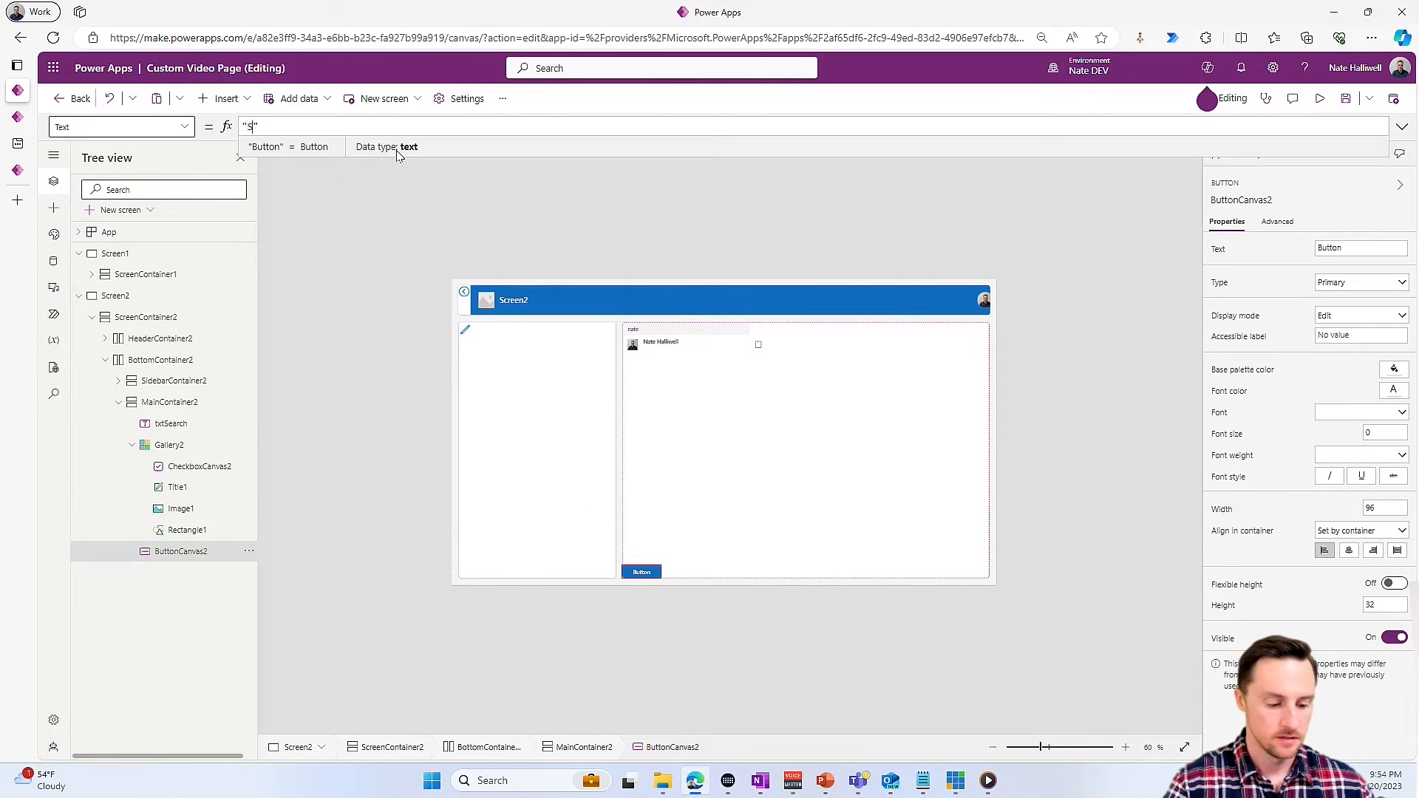
text(end Vids)
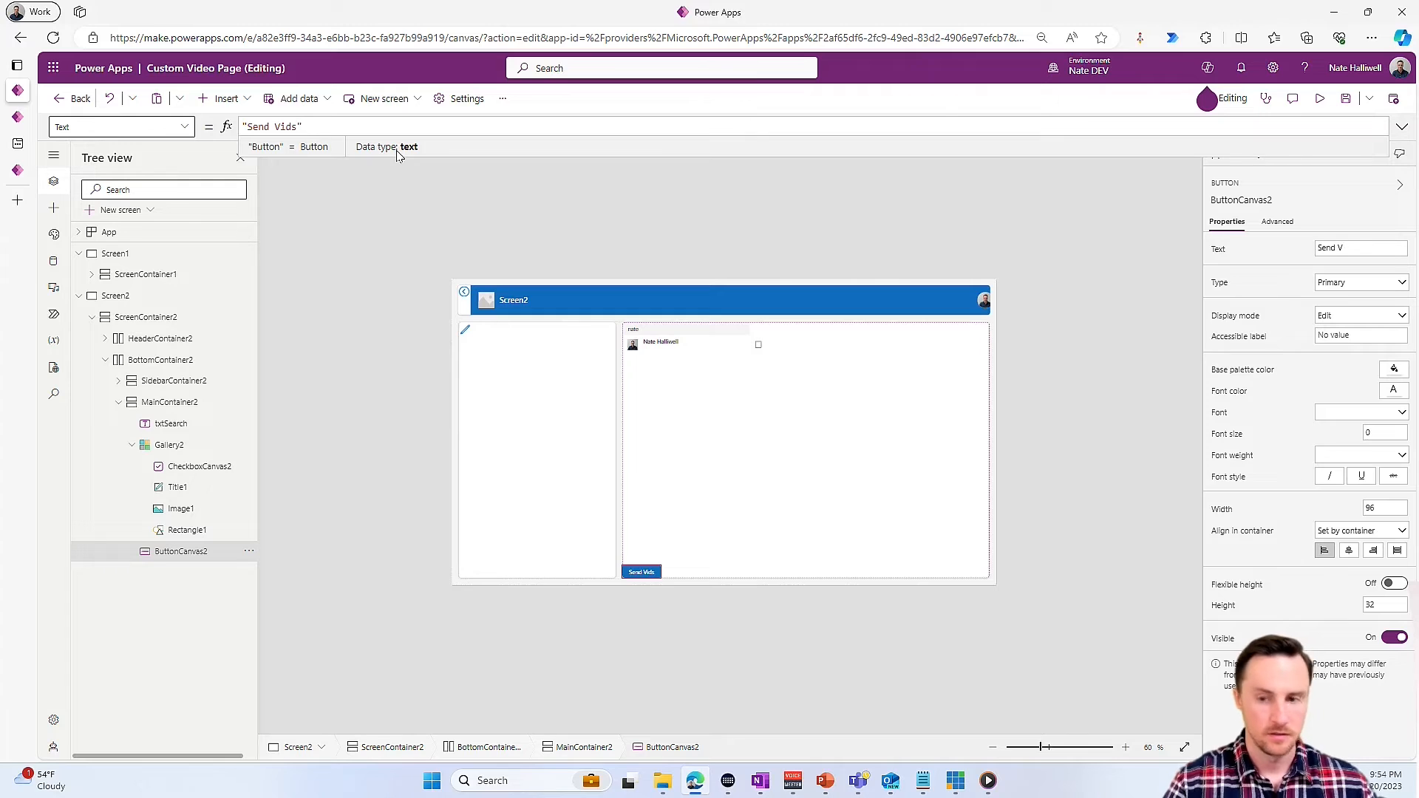
text(!)
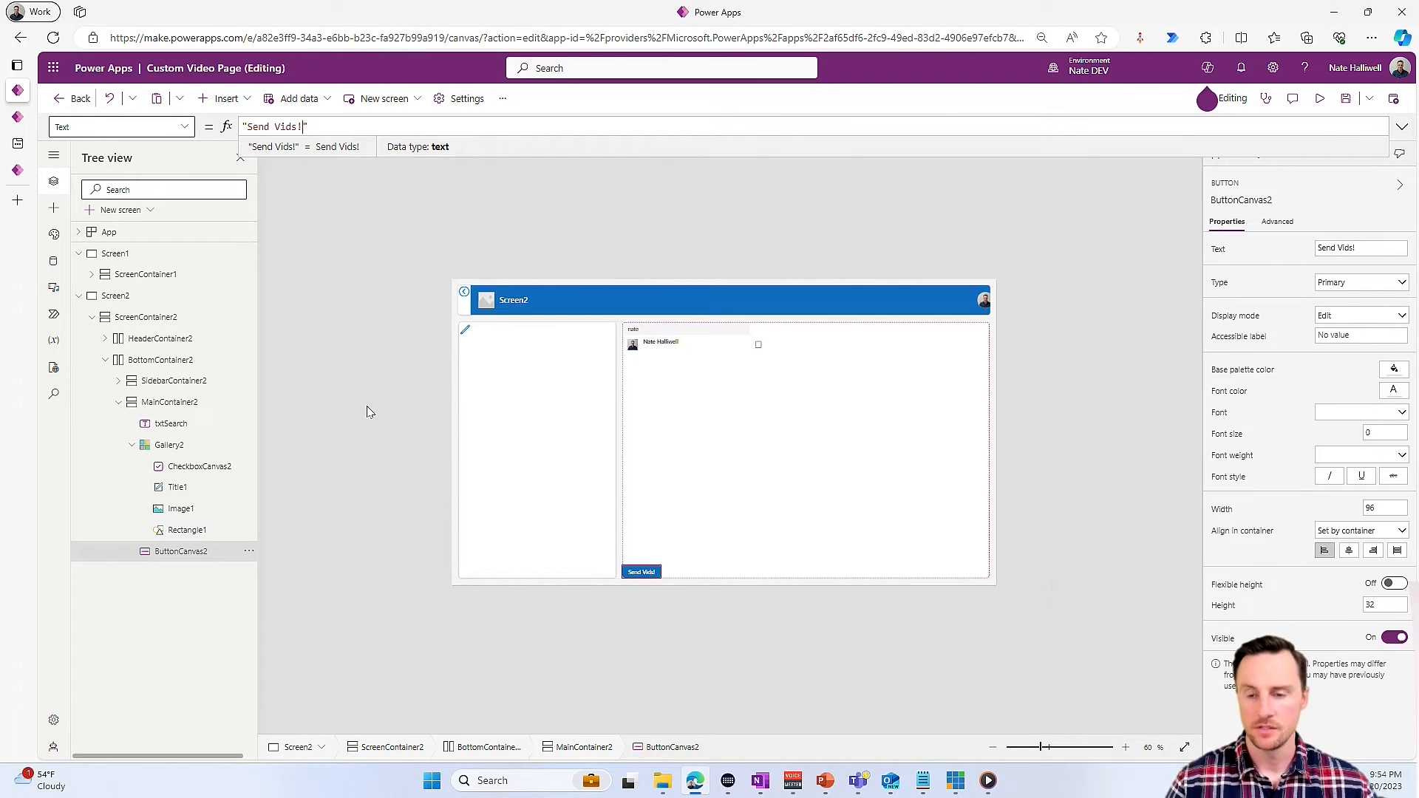
click(347, 319)
- Open the OnSelect formula of the Send Vids! button for editing
click(641, 572)
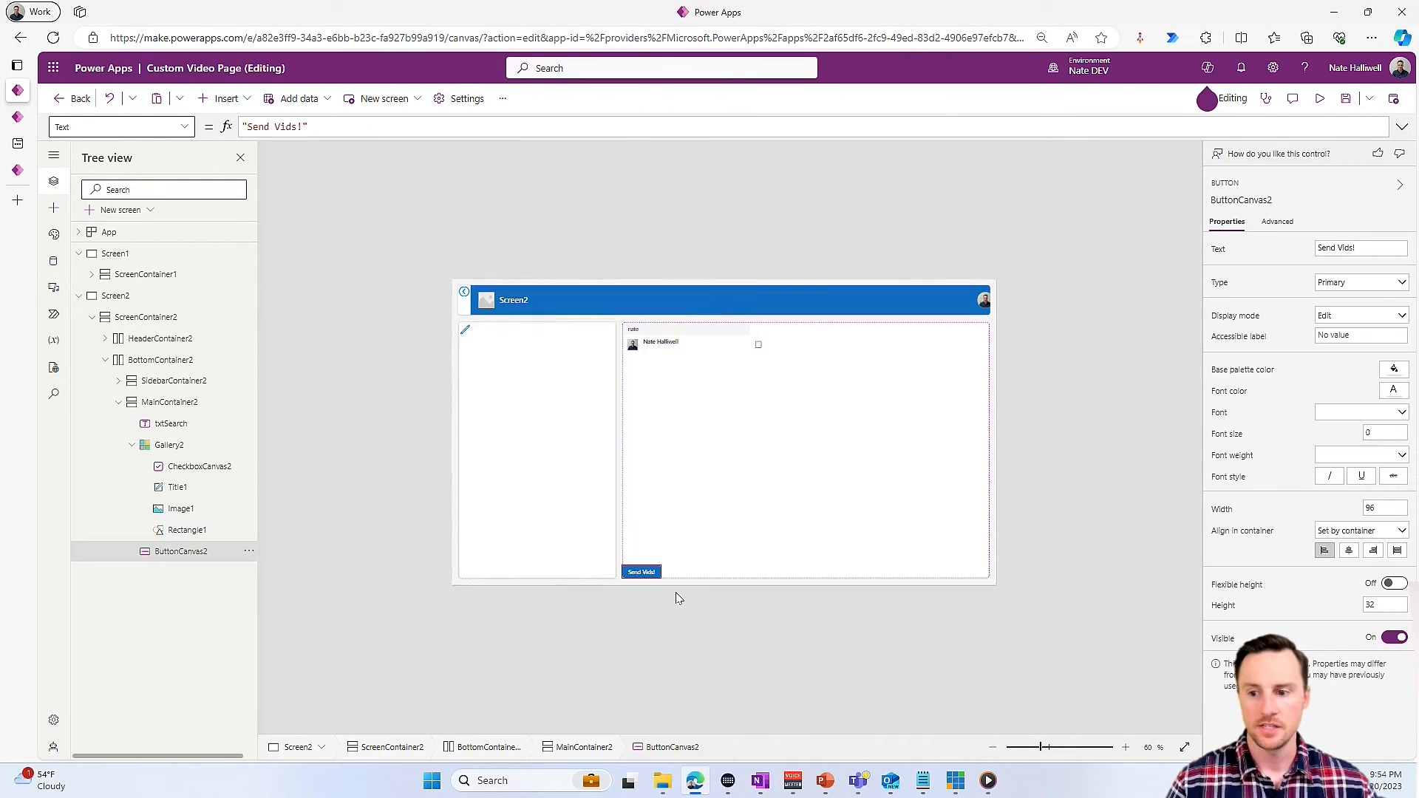
click(167, 124)
text(OnSelec)
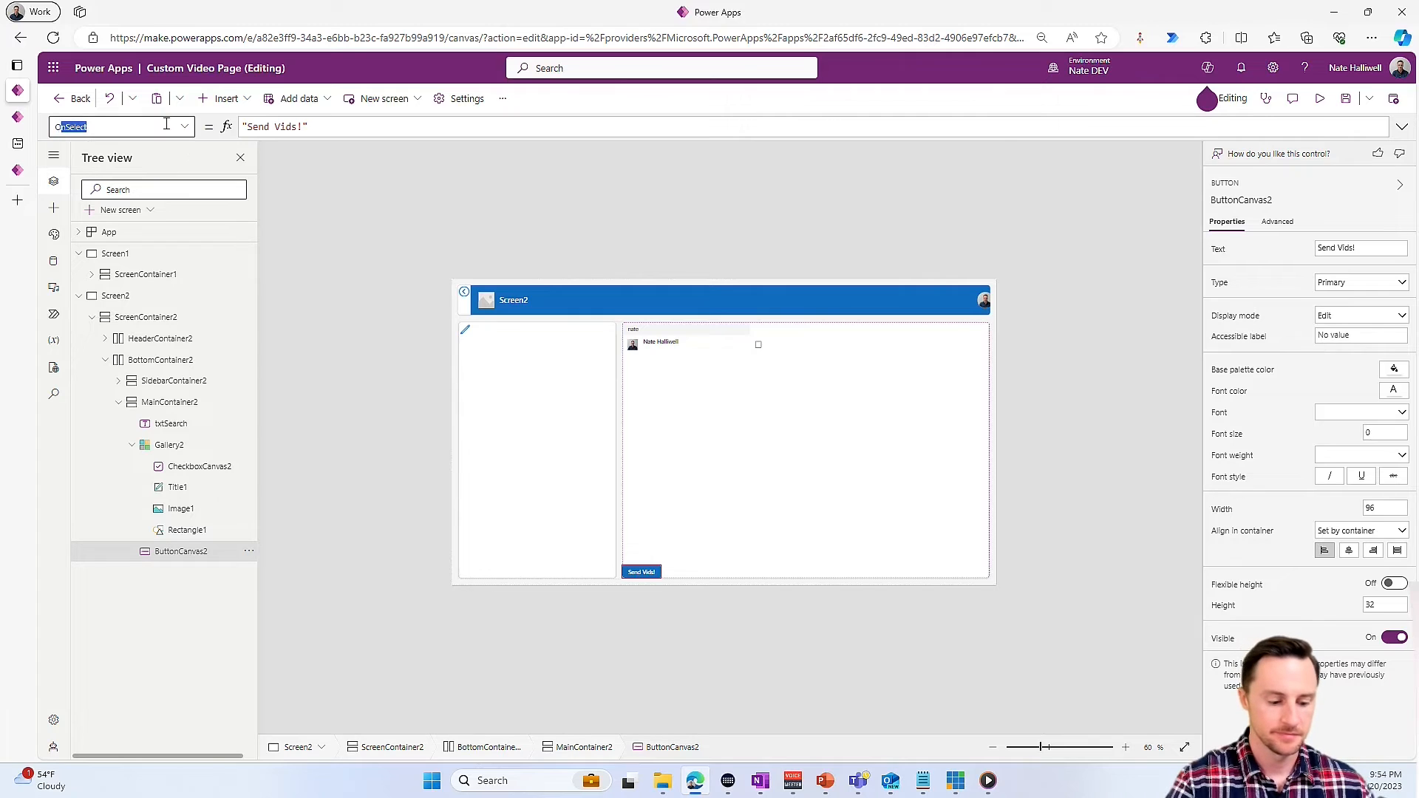
text(n)
key(Return)
click(313, 128)
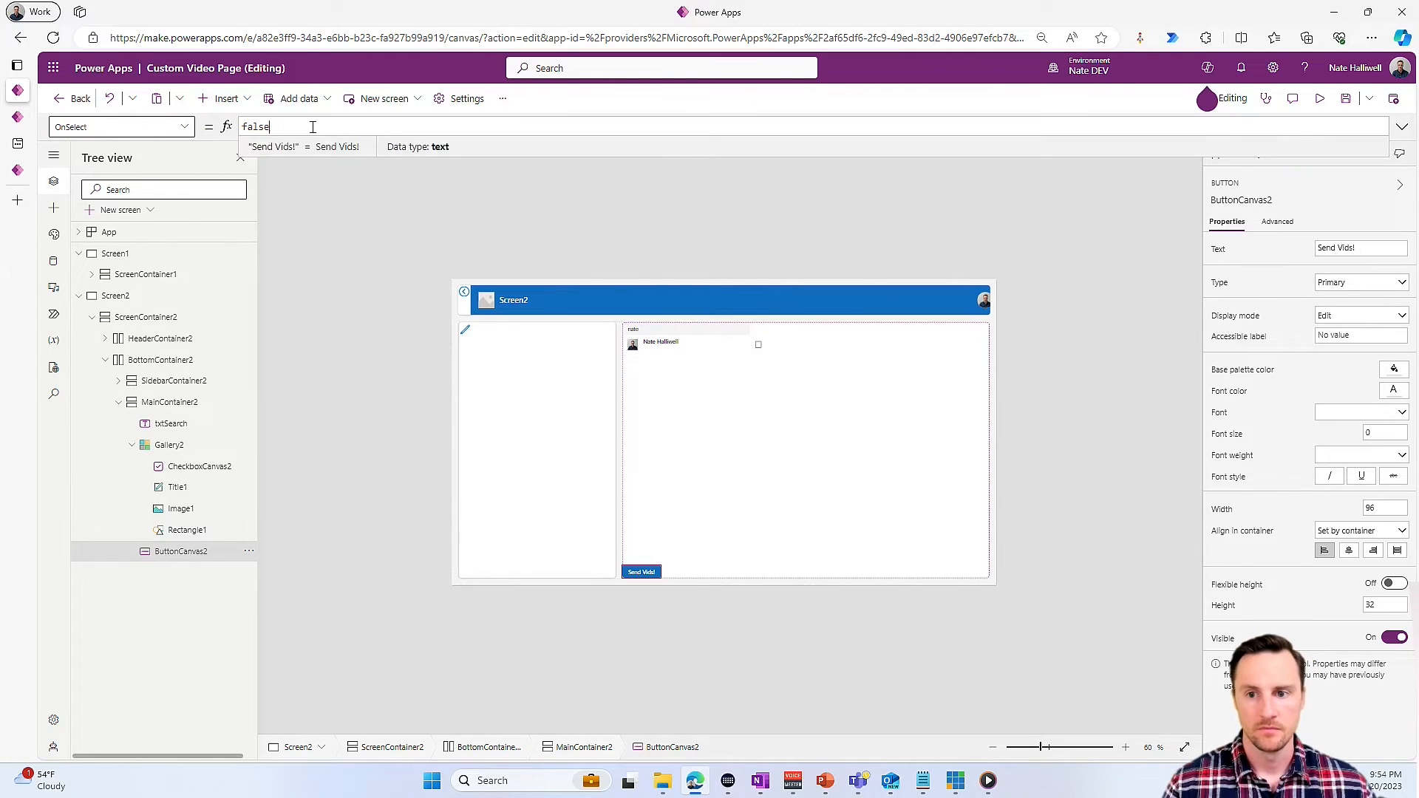
- Add the Office 365 Outlook connector to the page as a data source, using the existing connection
click(54, 261)
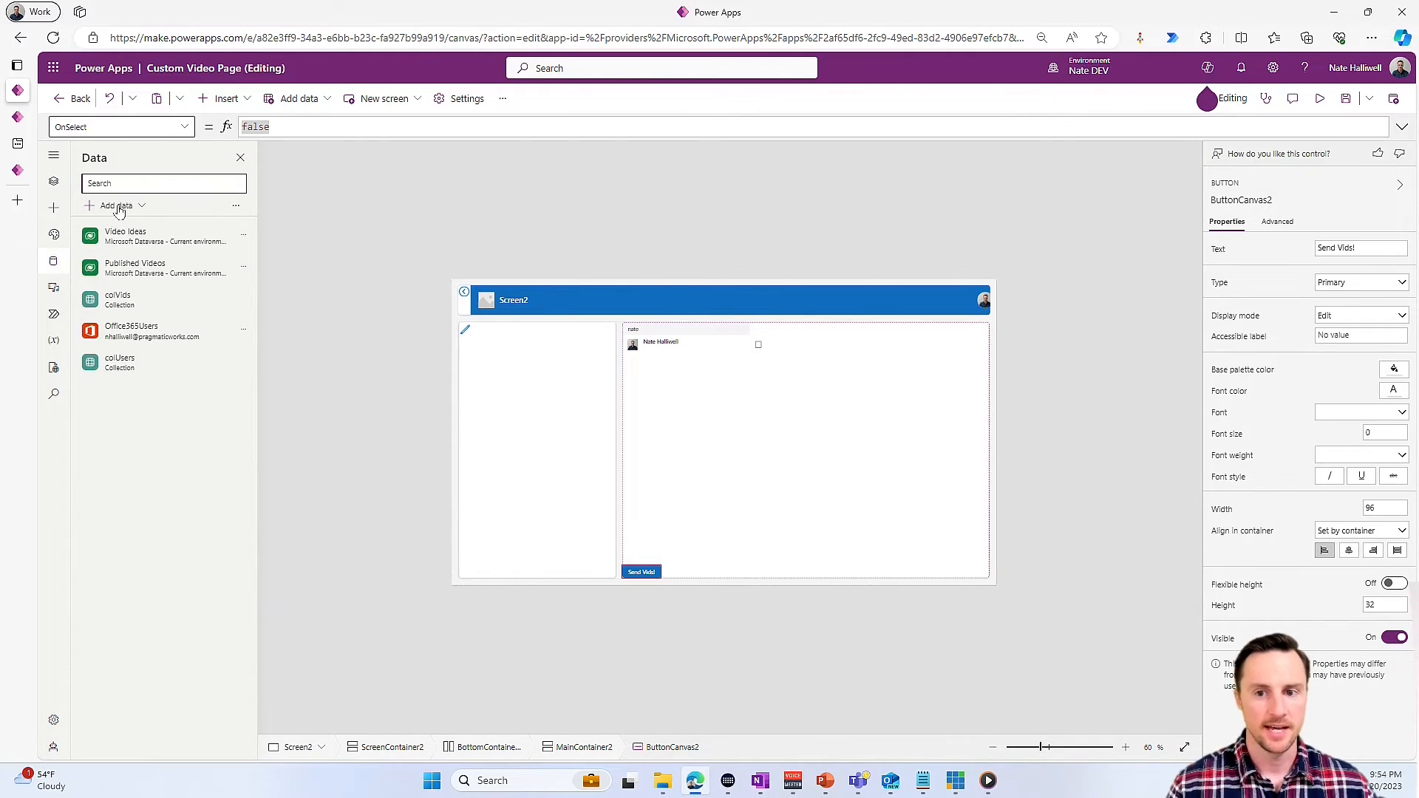
click(114, 207)
text(outl)
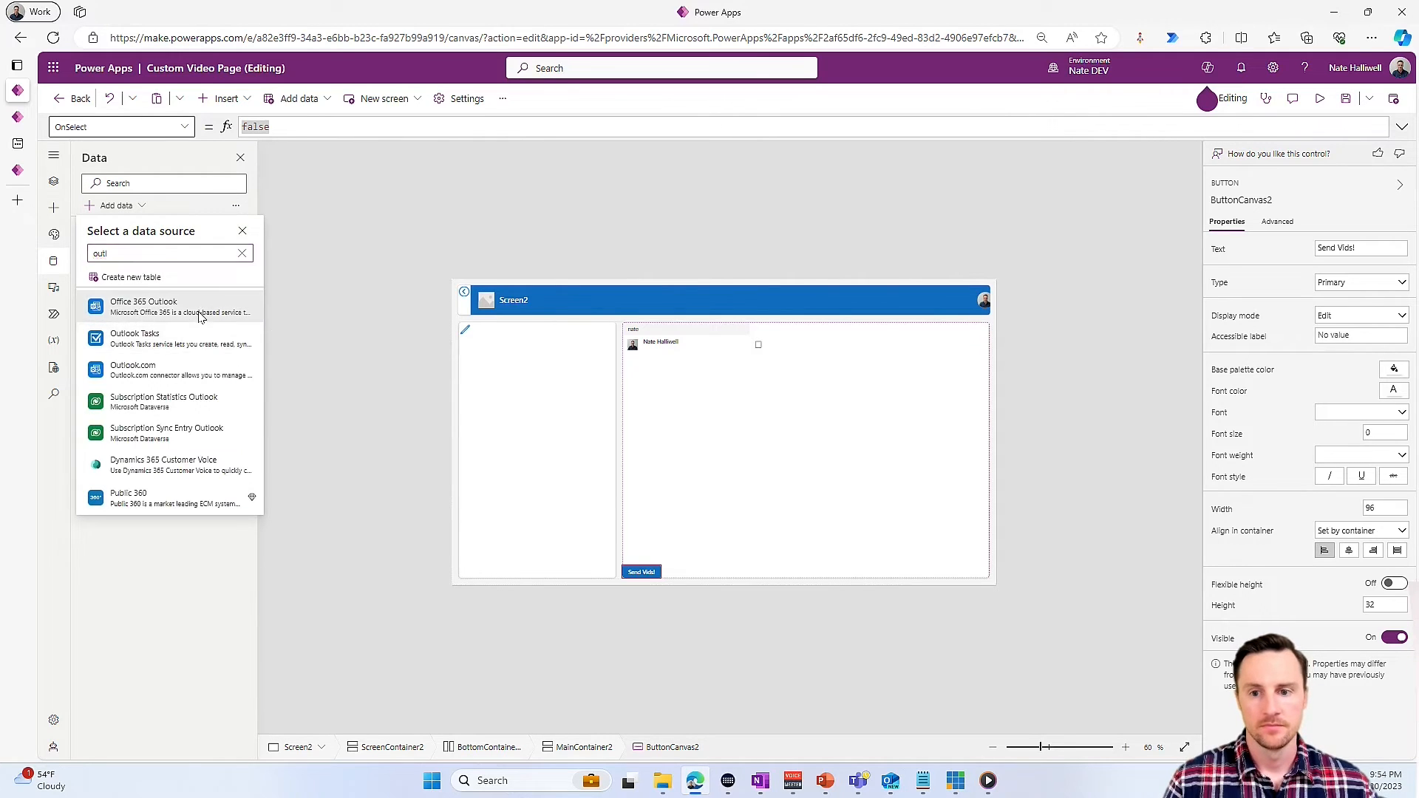
click(198, 316)
click(187, 319)
- Replace the Send Vids! button's OnSelect formula with the opening of an Office365Outlook.SendEmailV2( call
click(307, 128)
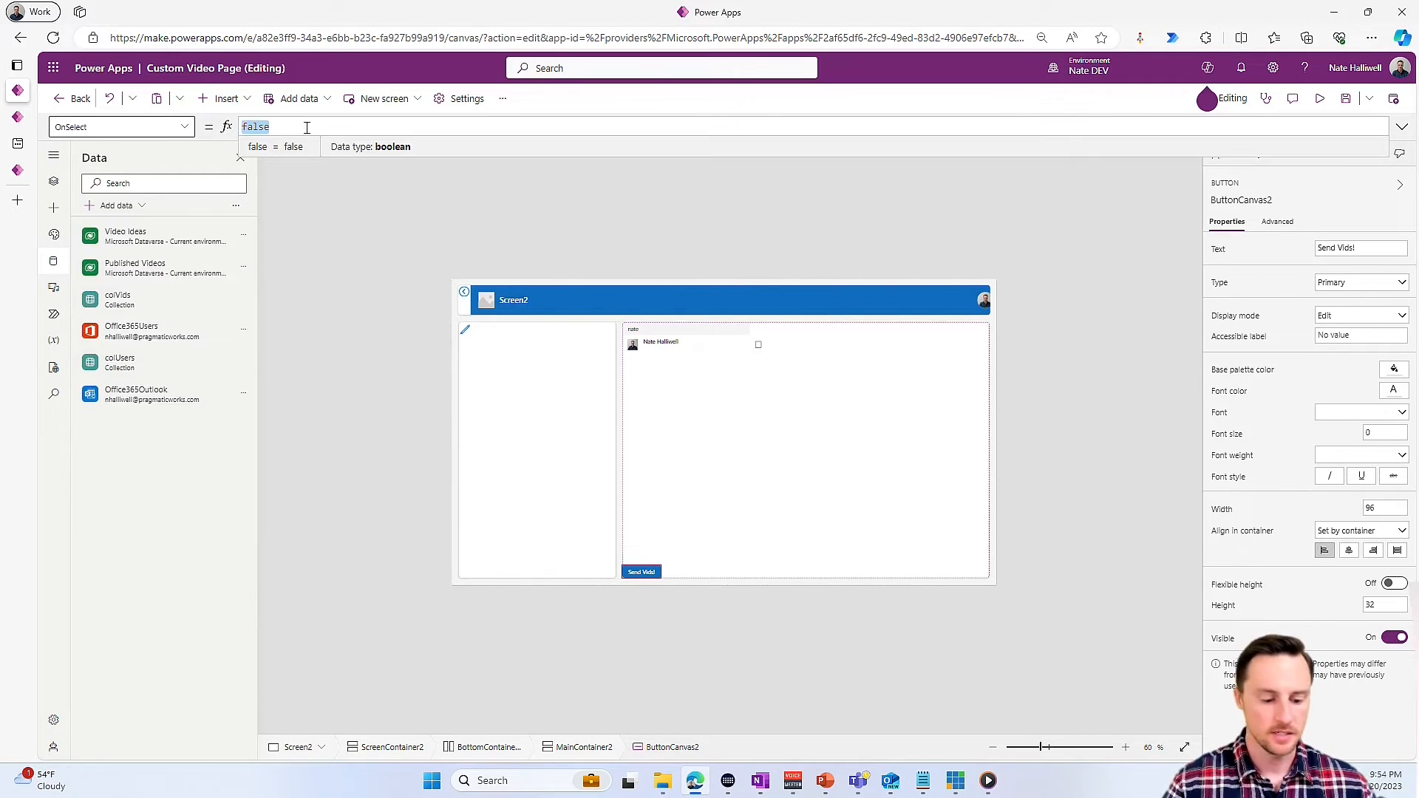
text(send)
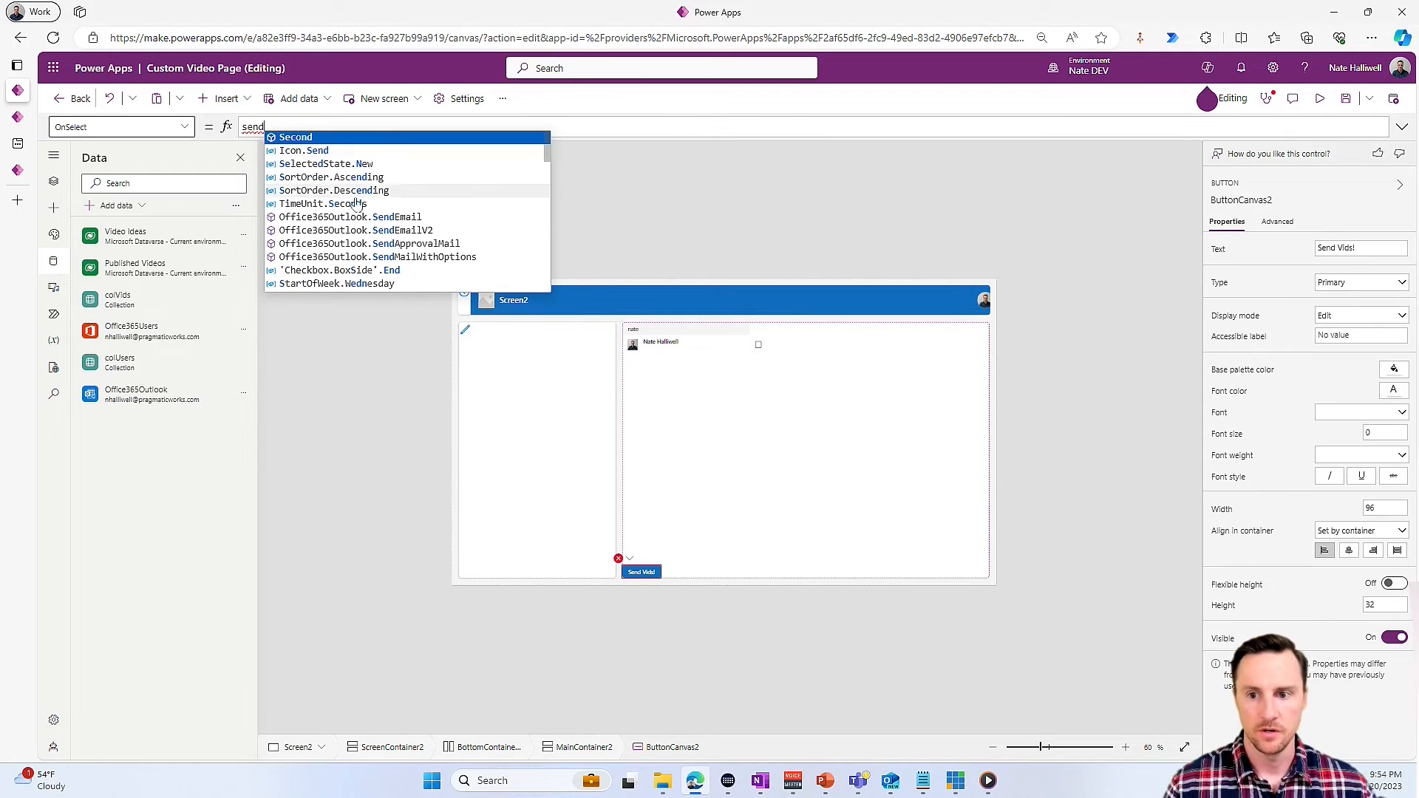
click(474, 231)
text((")
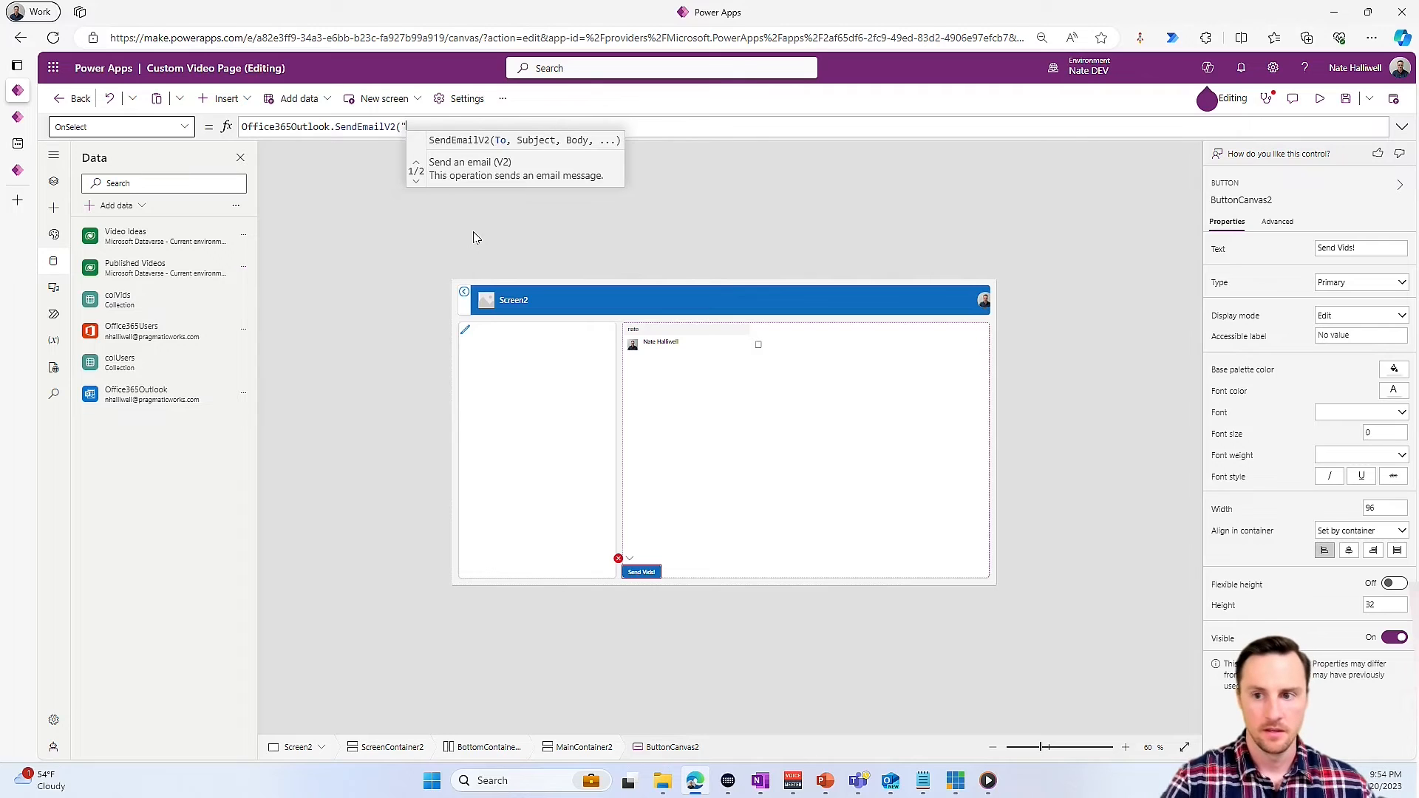
key(BackSpace)
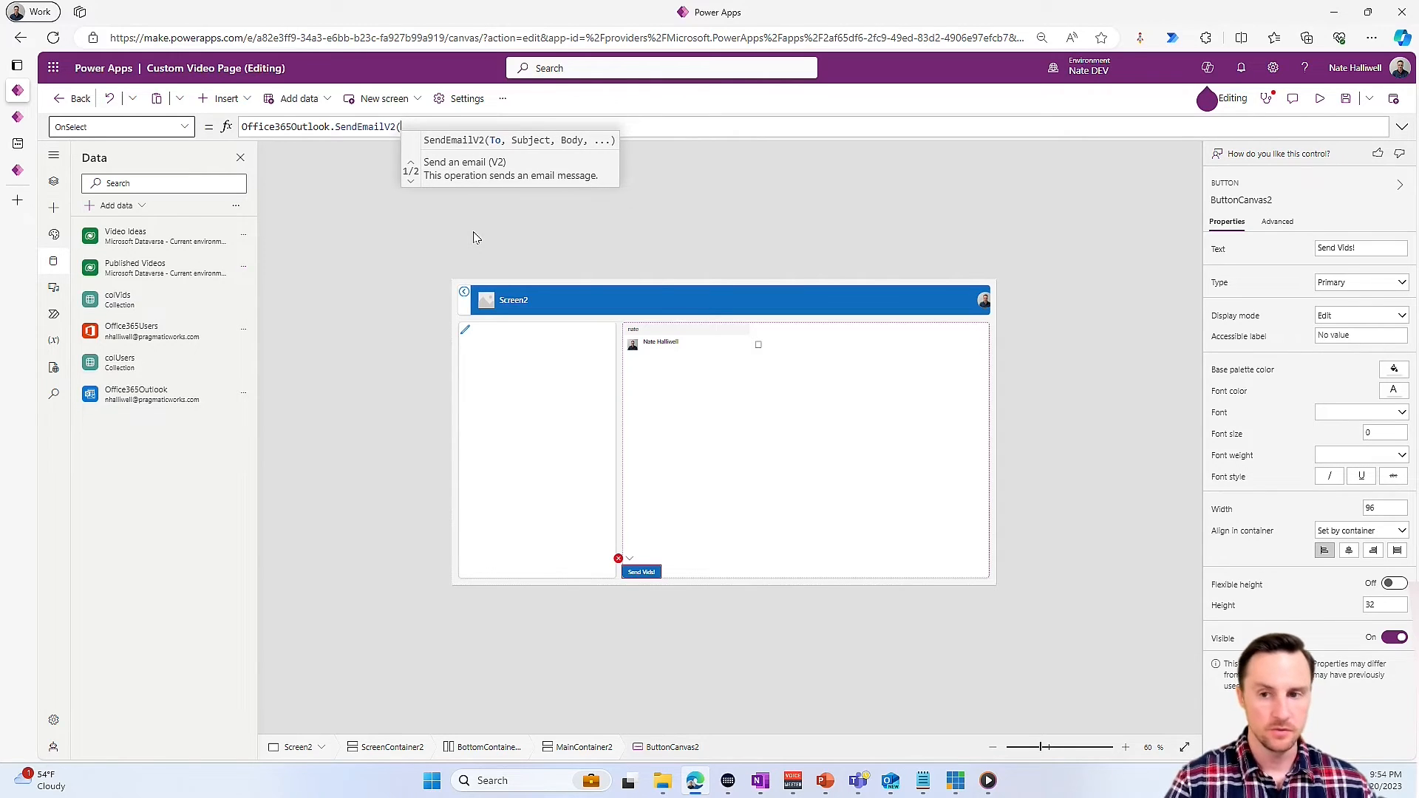
- Enter Concat(colUsers,Value,"; ") as the To argument of the SendEmailV2 call
text(Concat)
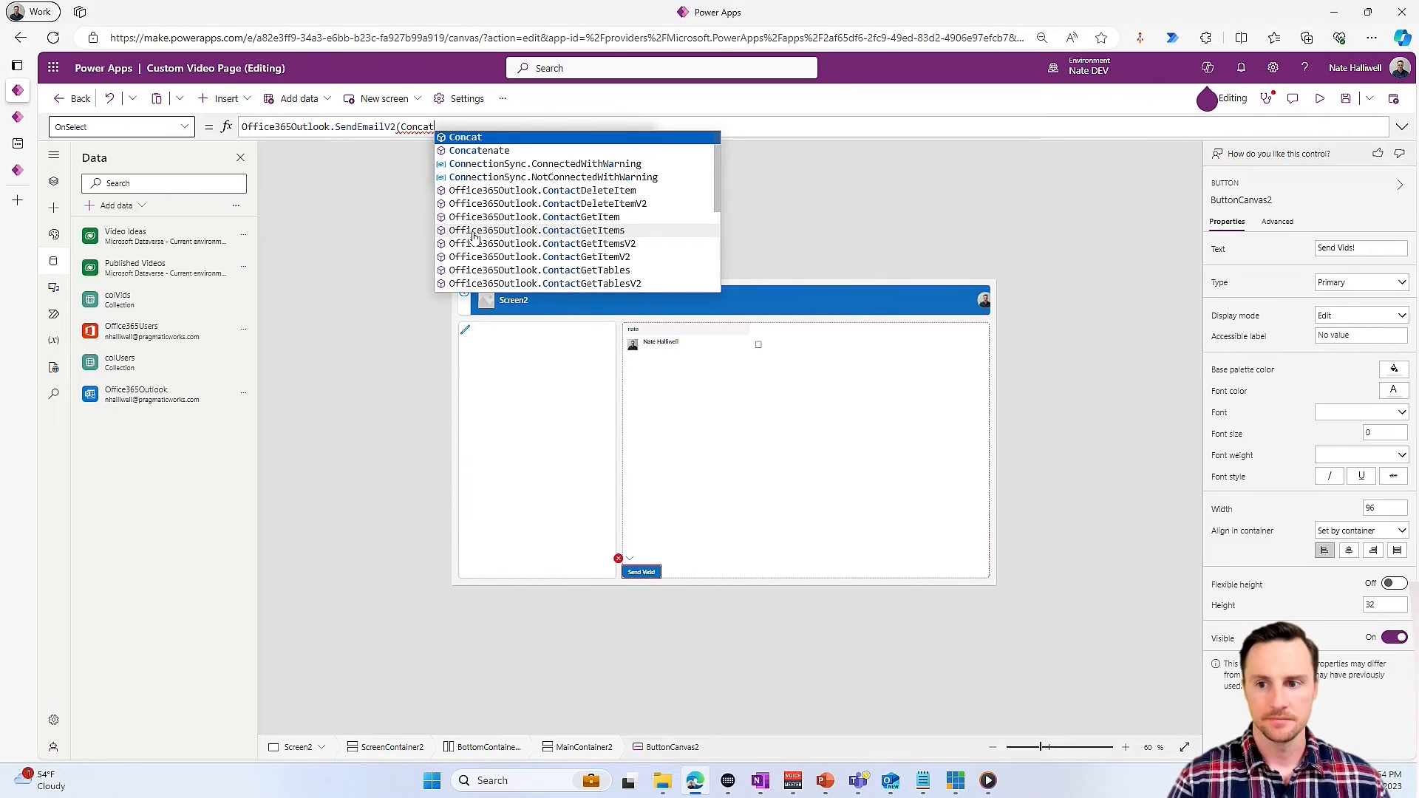
key(Escape)
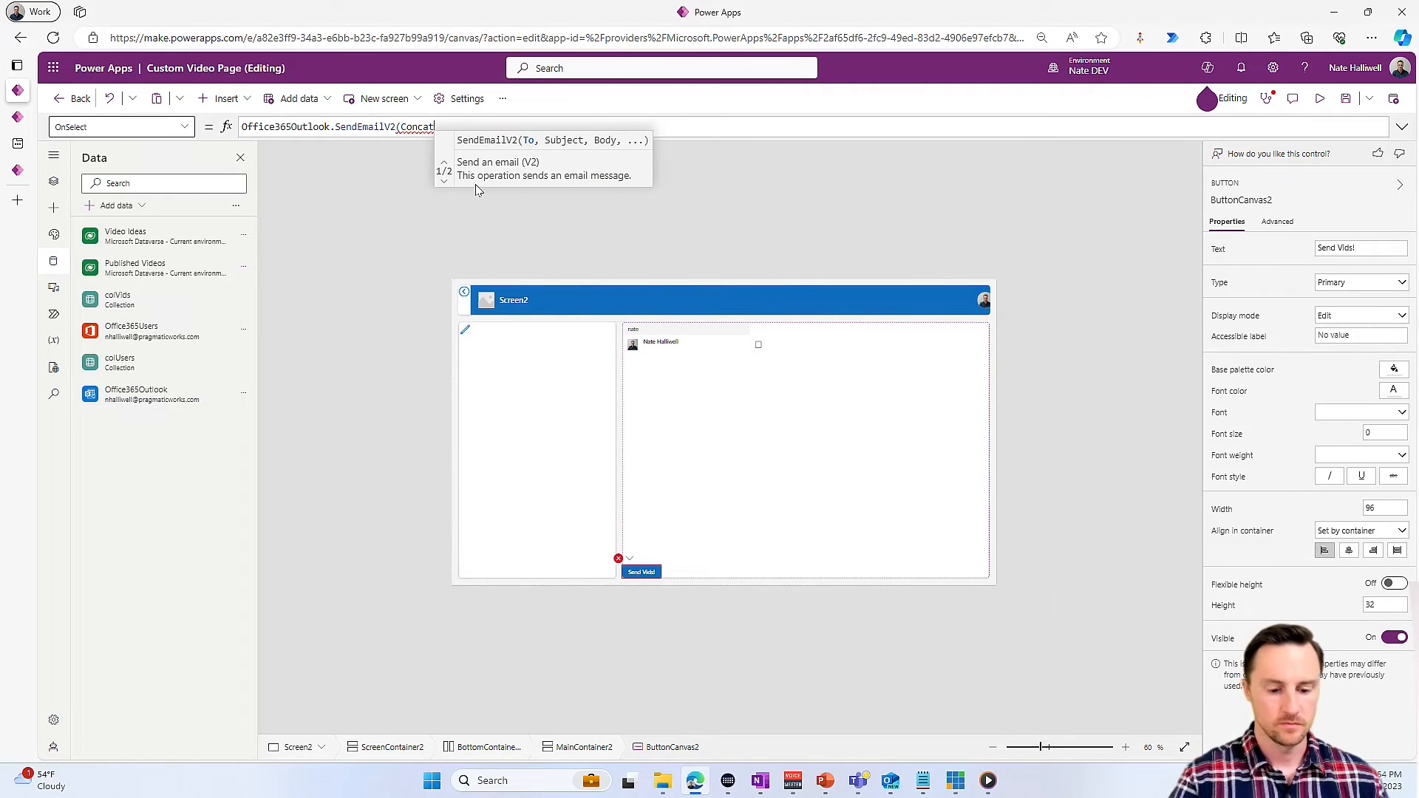
text(()
key(Tab)
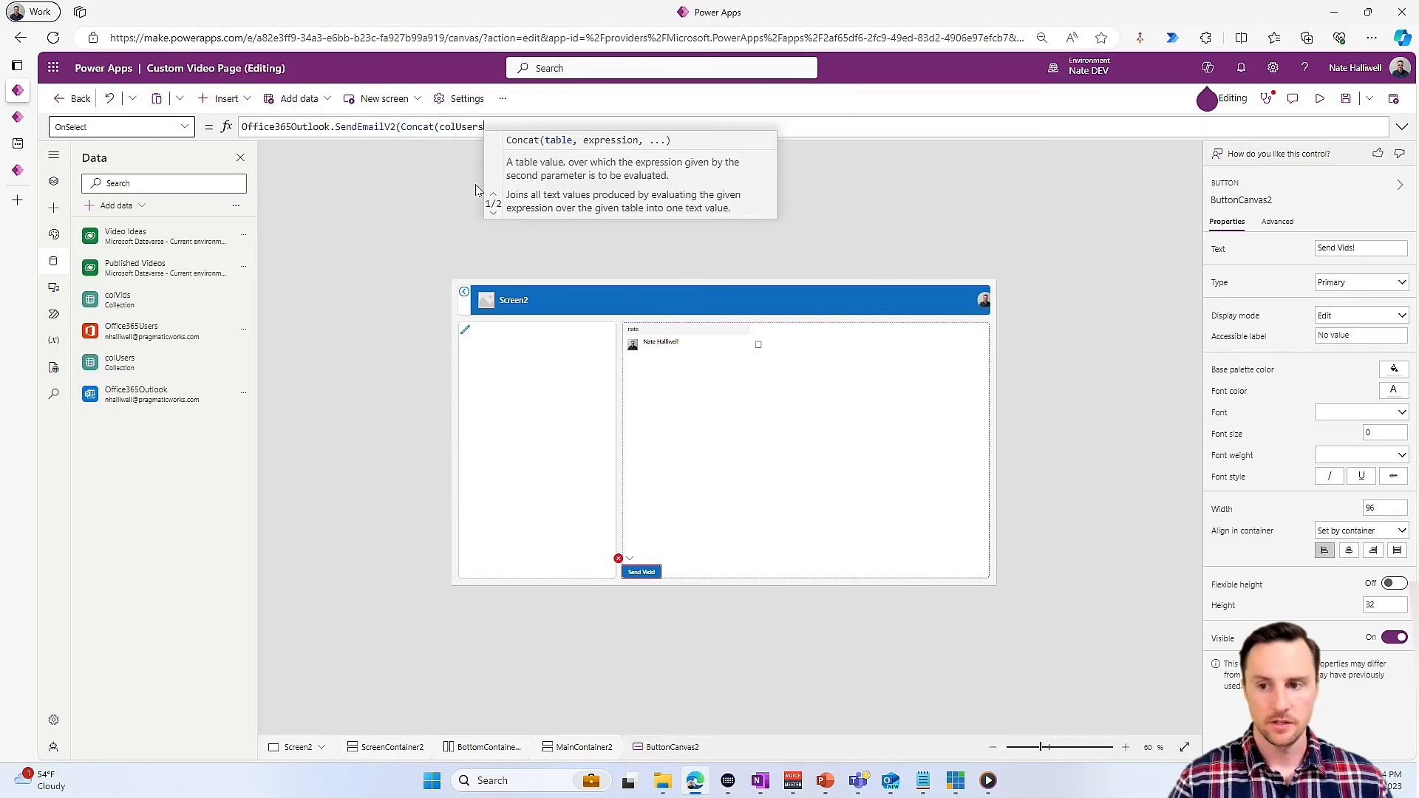
text(,)
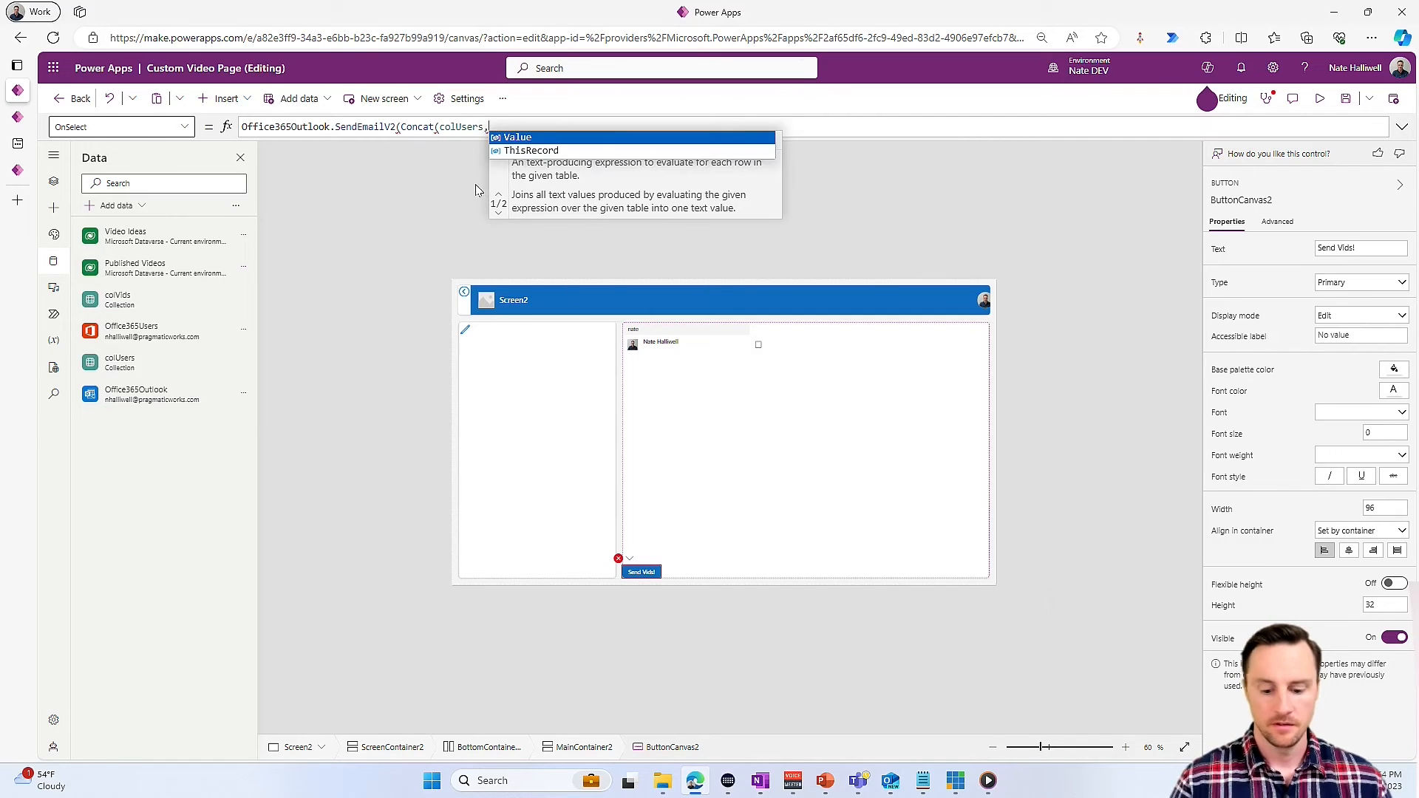
key(Tab)
text(,"; ")
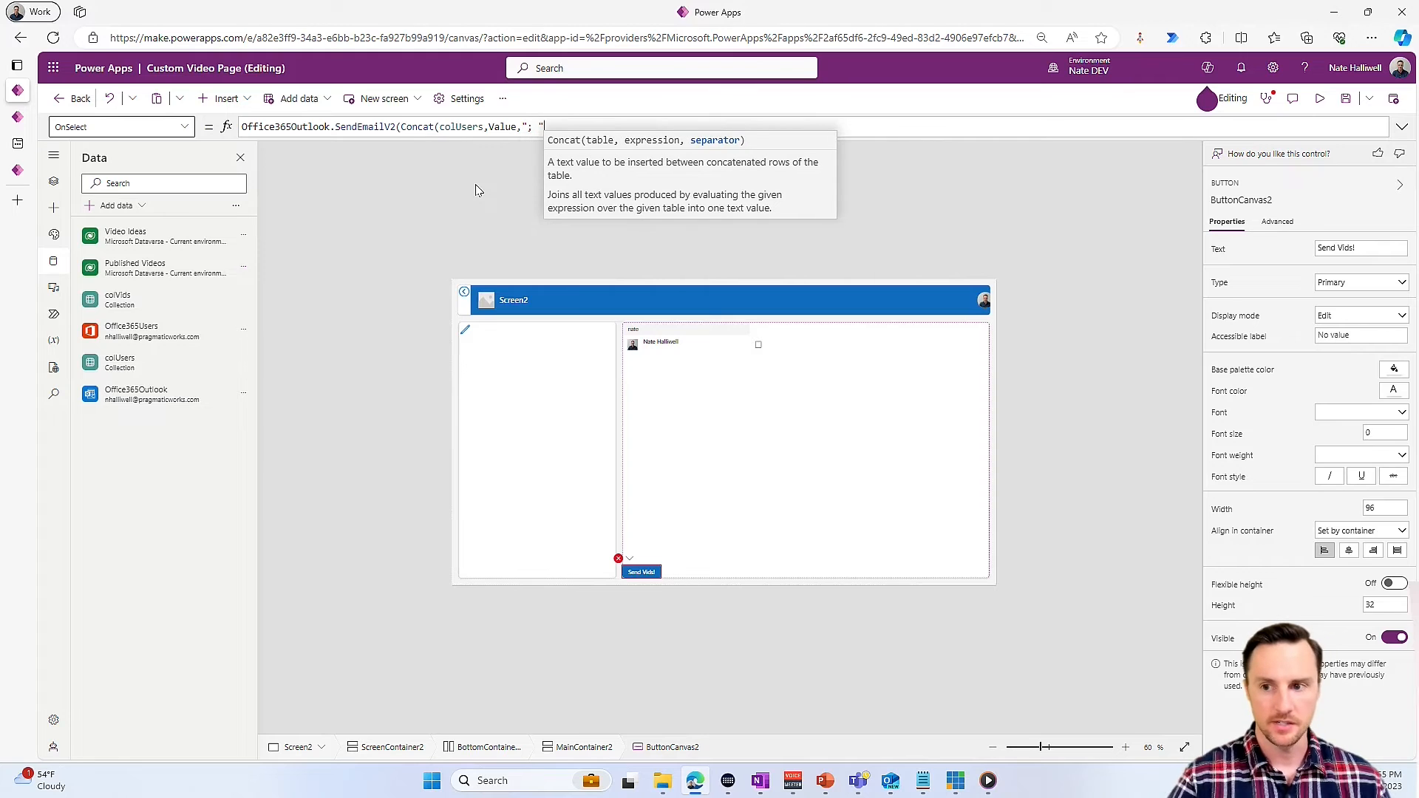
text())
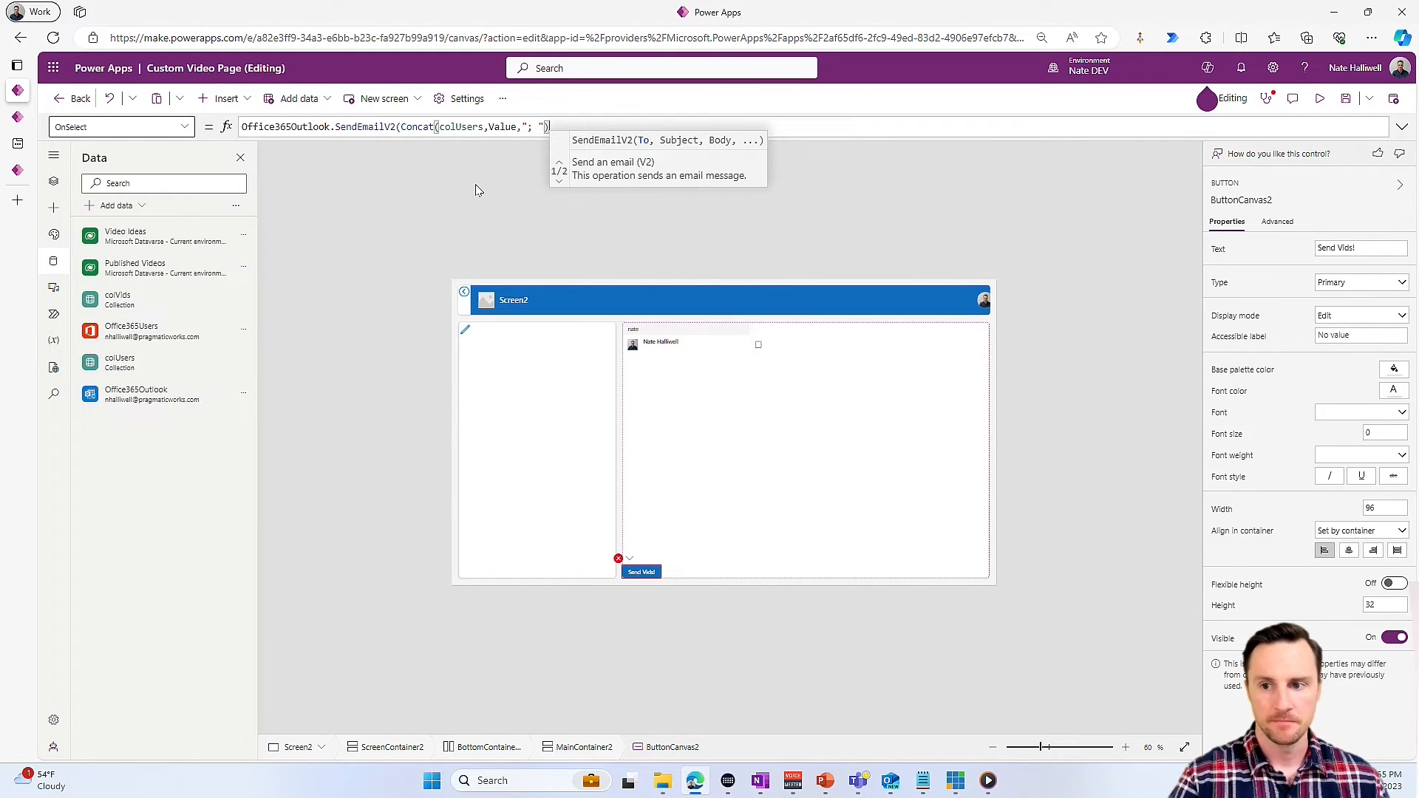
text(,"Here are some videos to help your learning)
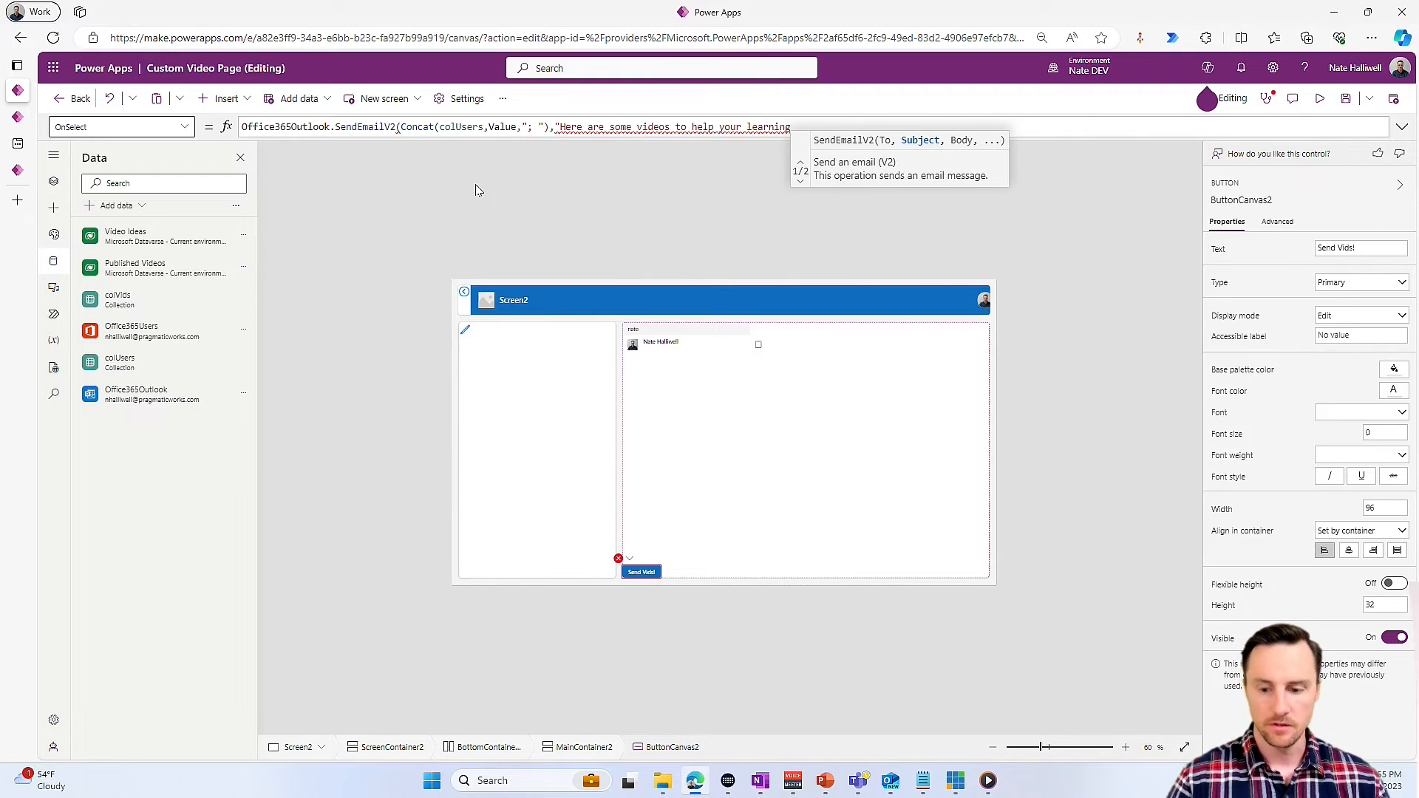
text(",)
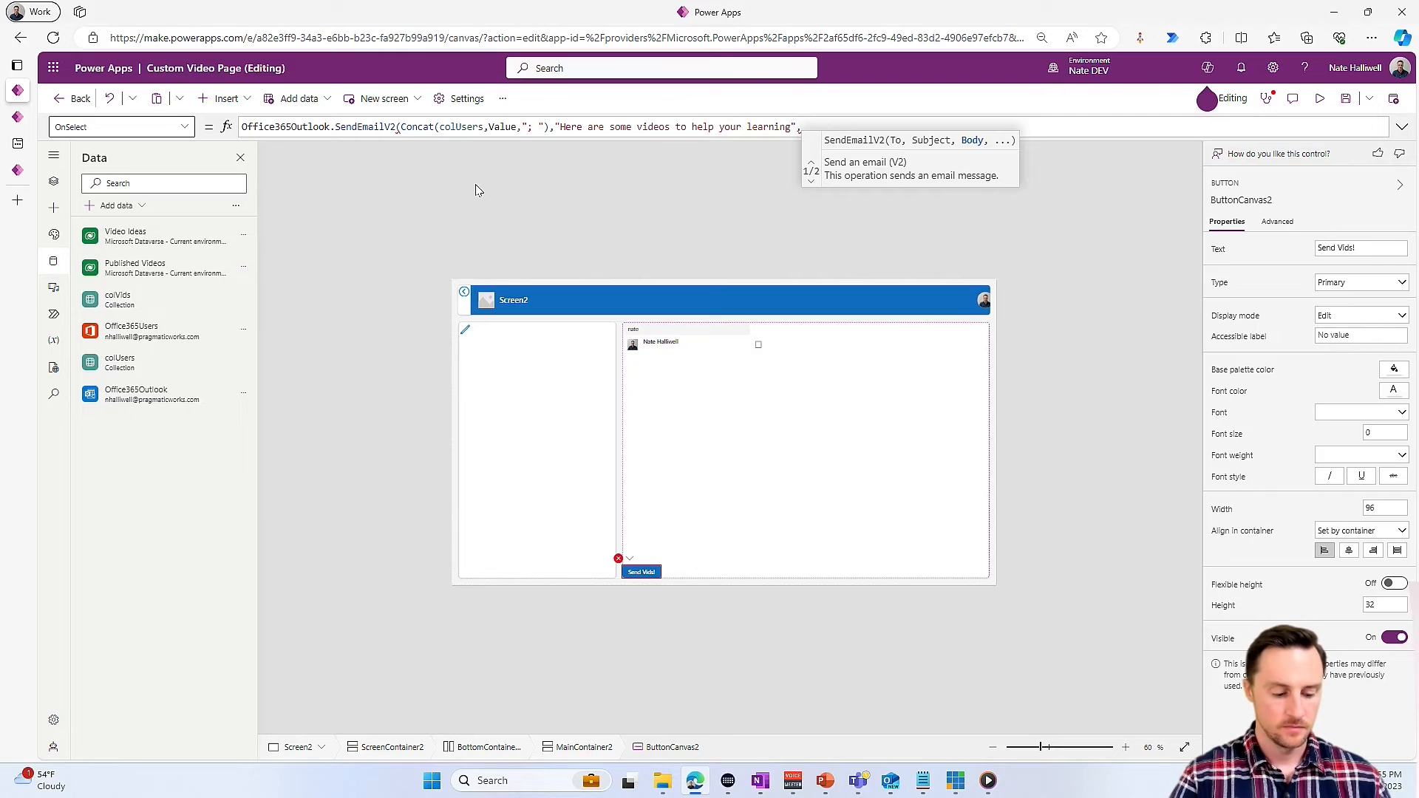
text(Concat)
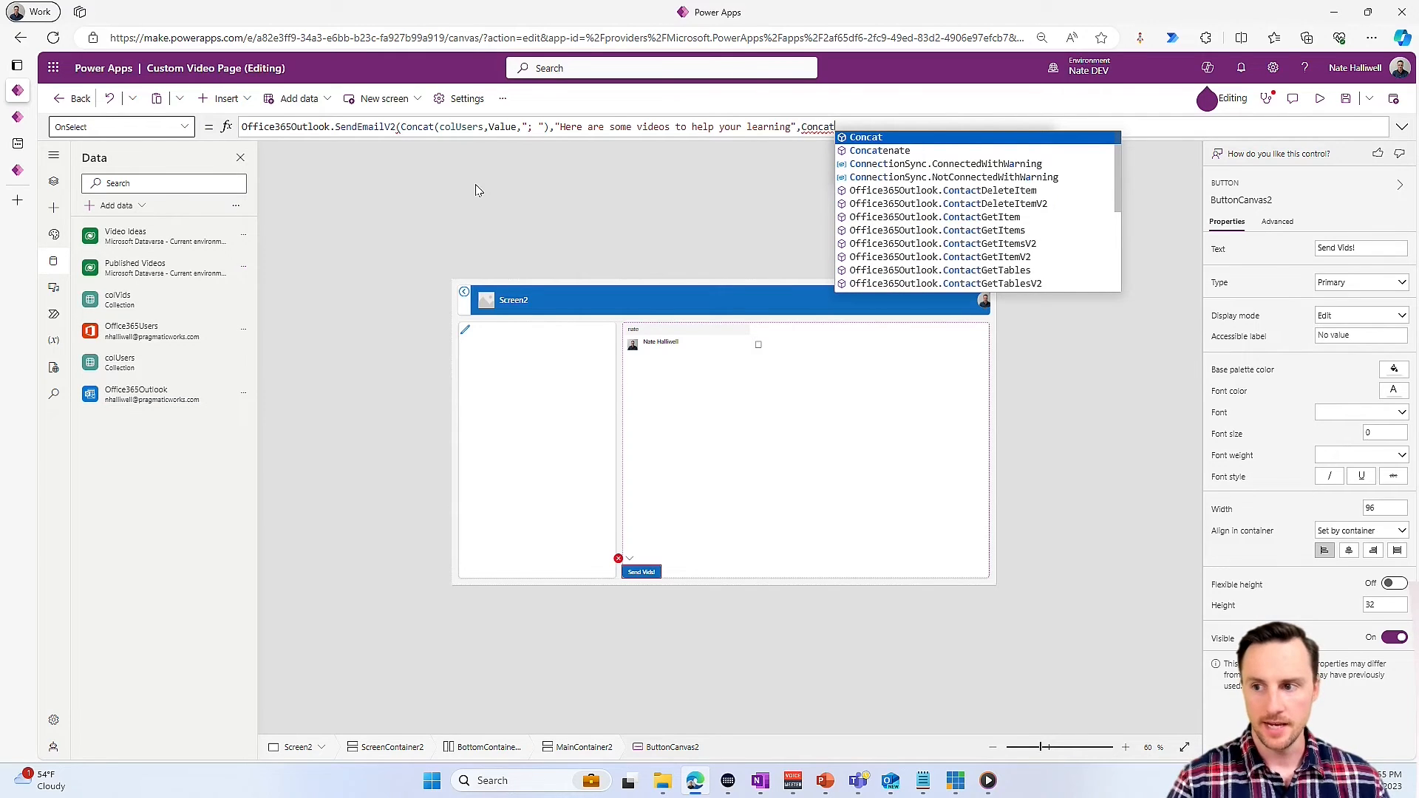
text((colv)
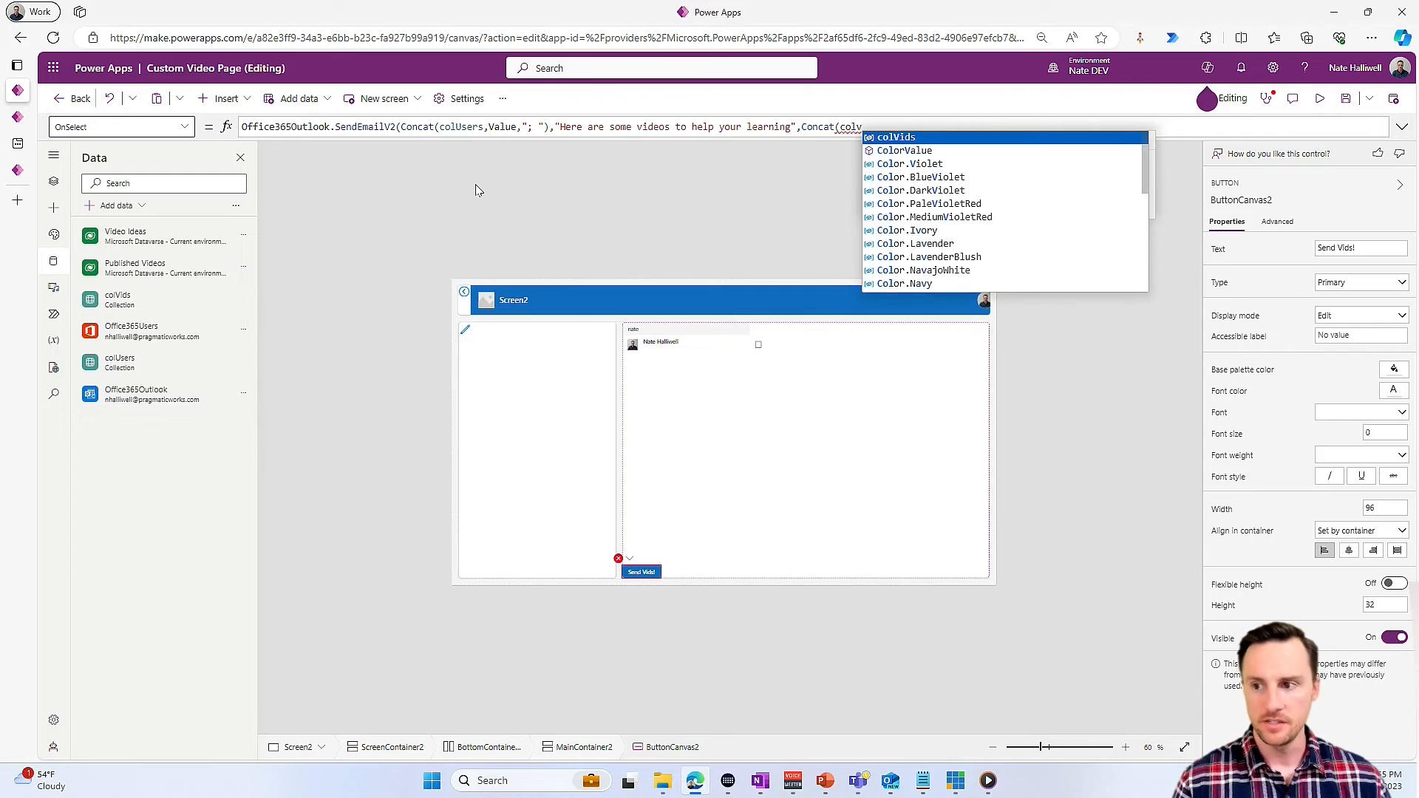
- Enter Concat(colVids,'Video Link',Char(10)) as the email's Body argument and close the SendEmailV2 call with a semicolon
key(Tab)
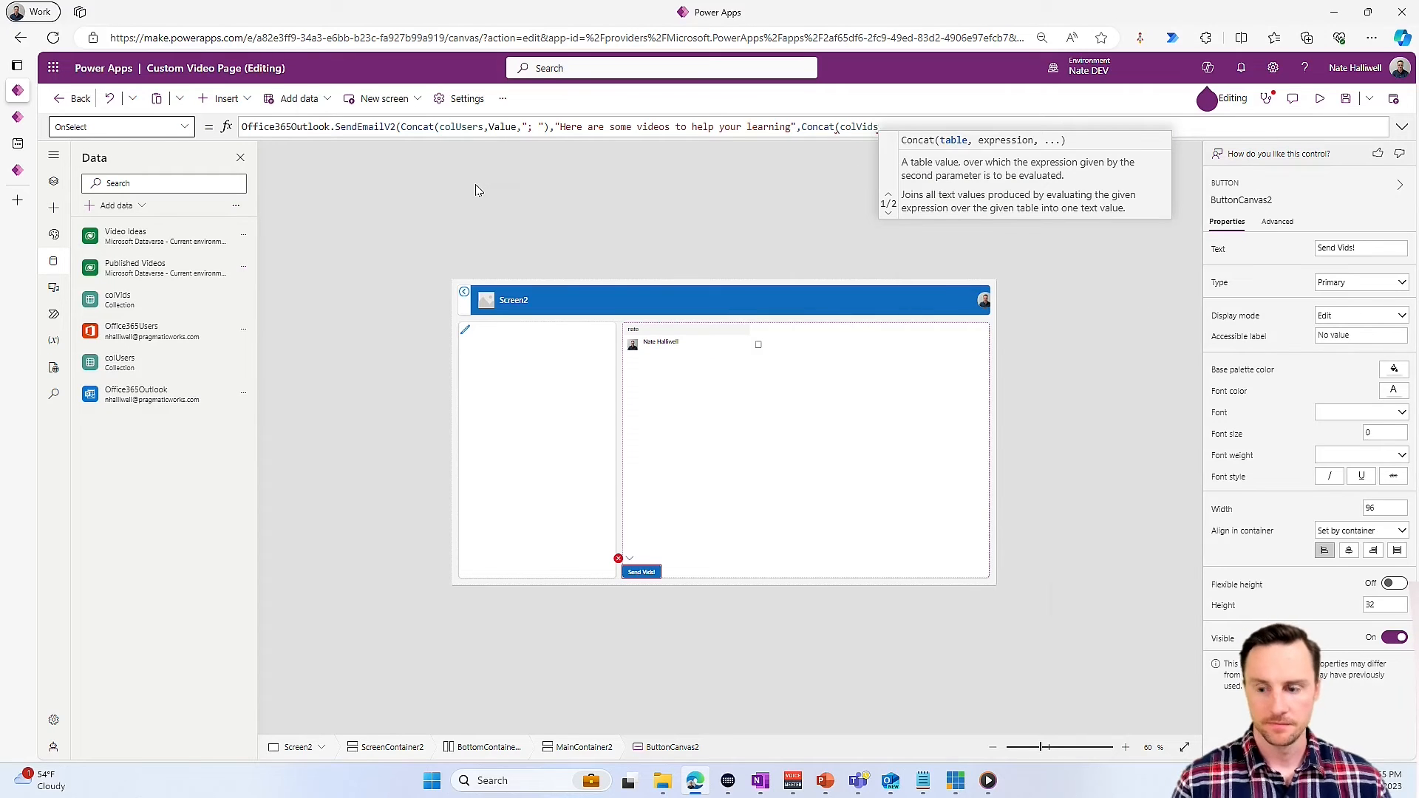
text(,'Video Link',)
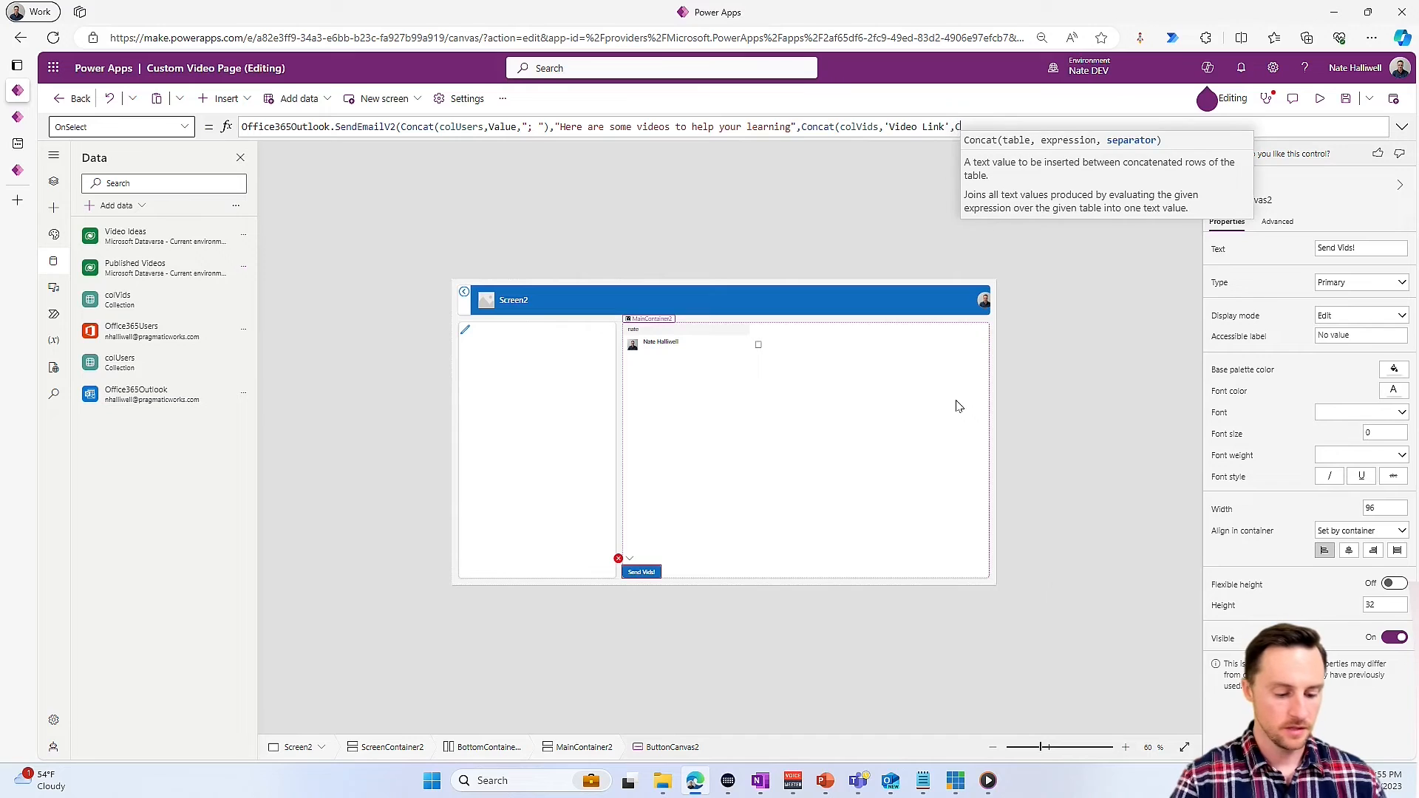
text(Char(10))
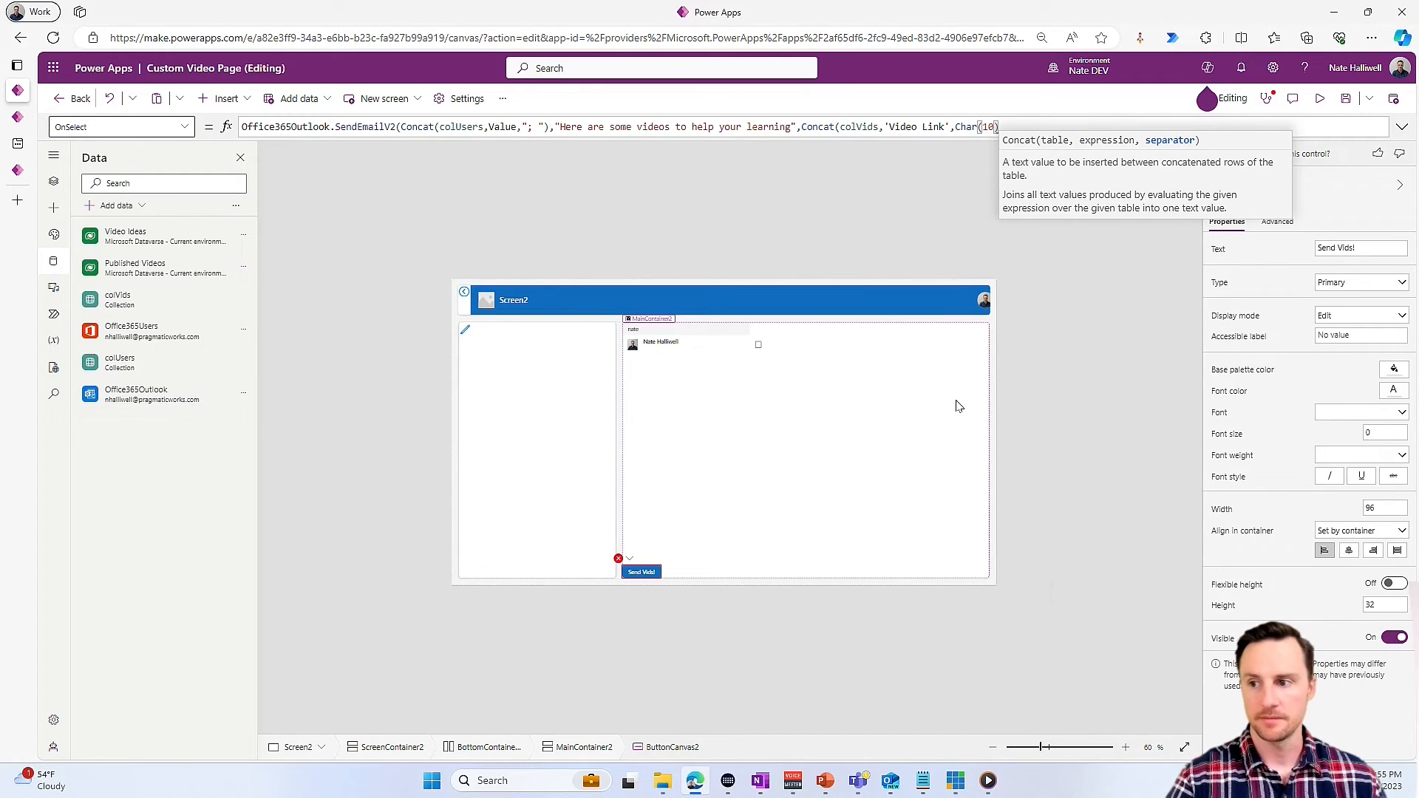
text());)
- Append Notify("email Sent!",NotificationType.Success,2500); and, on a new line, Clear(colVids);Clear(colUsers); to the button's OnSelect formula
key(shift+Return)
text(Notify("email Sent!",NotificationType.Success,2500);)
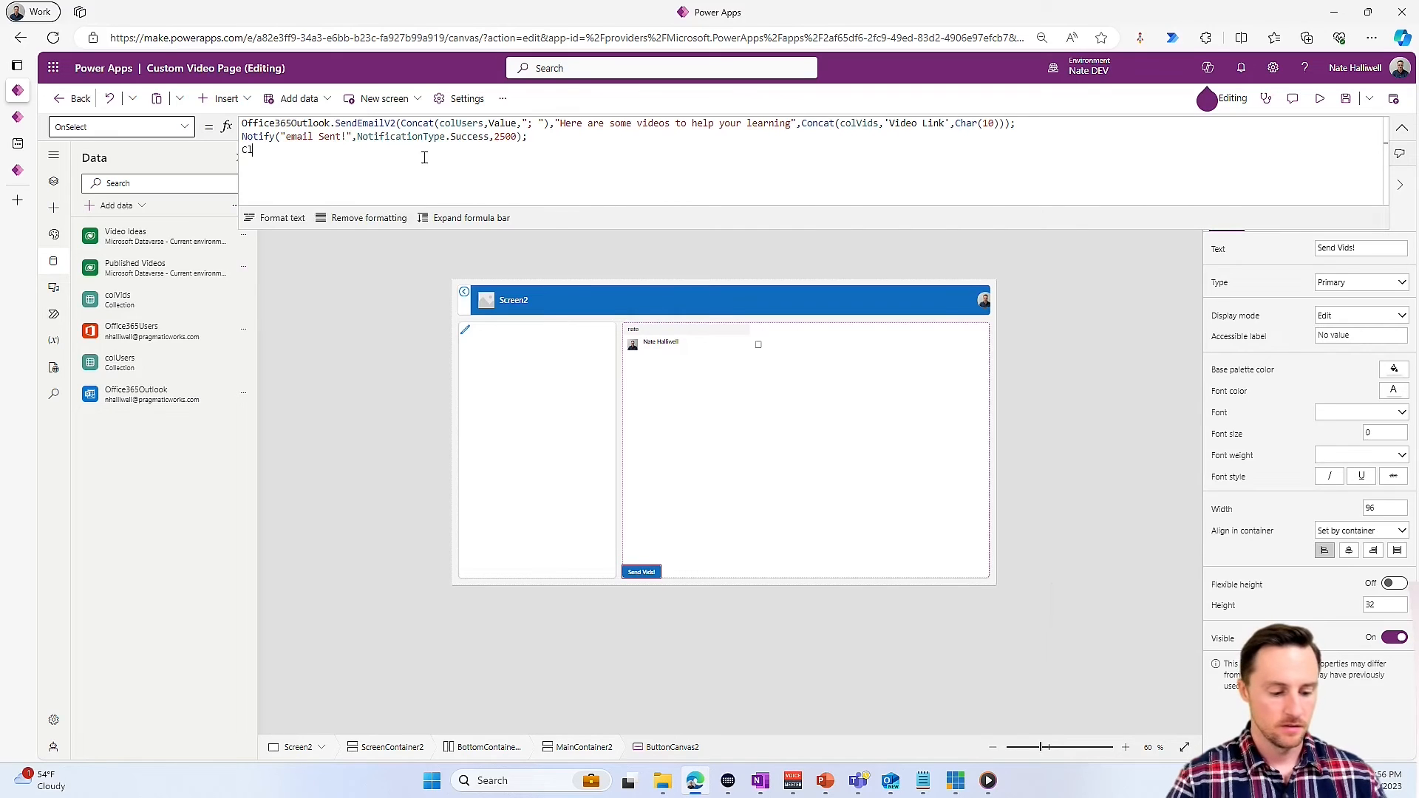
key(shift+Return)
text(Clear()
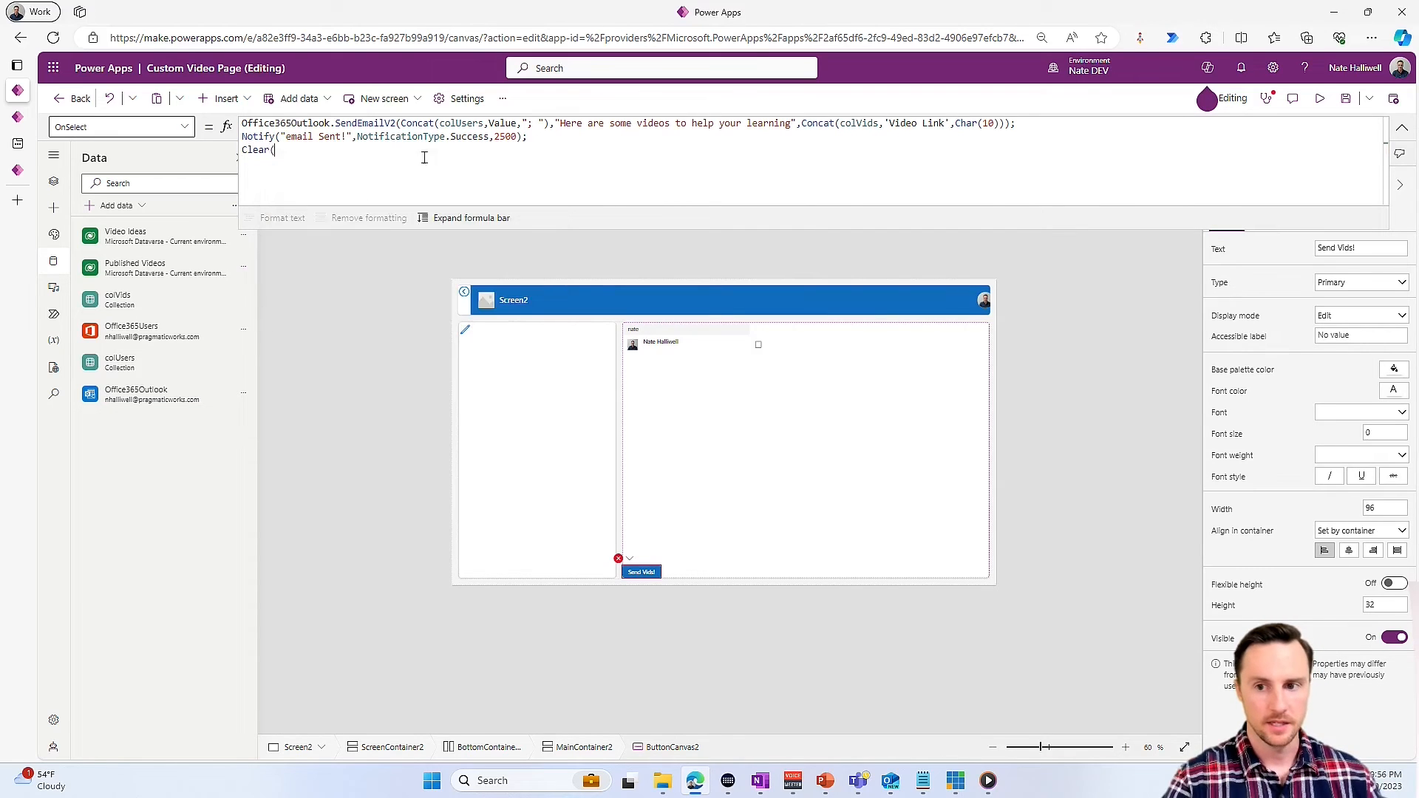
key(Down)
key(Tab)
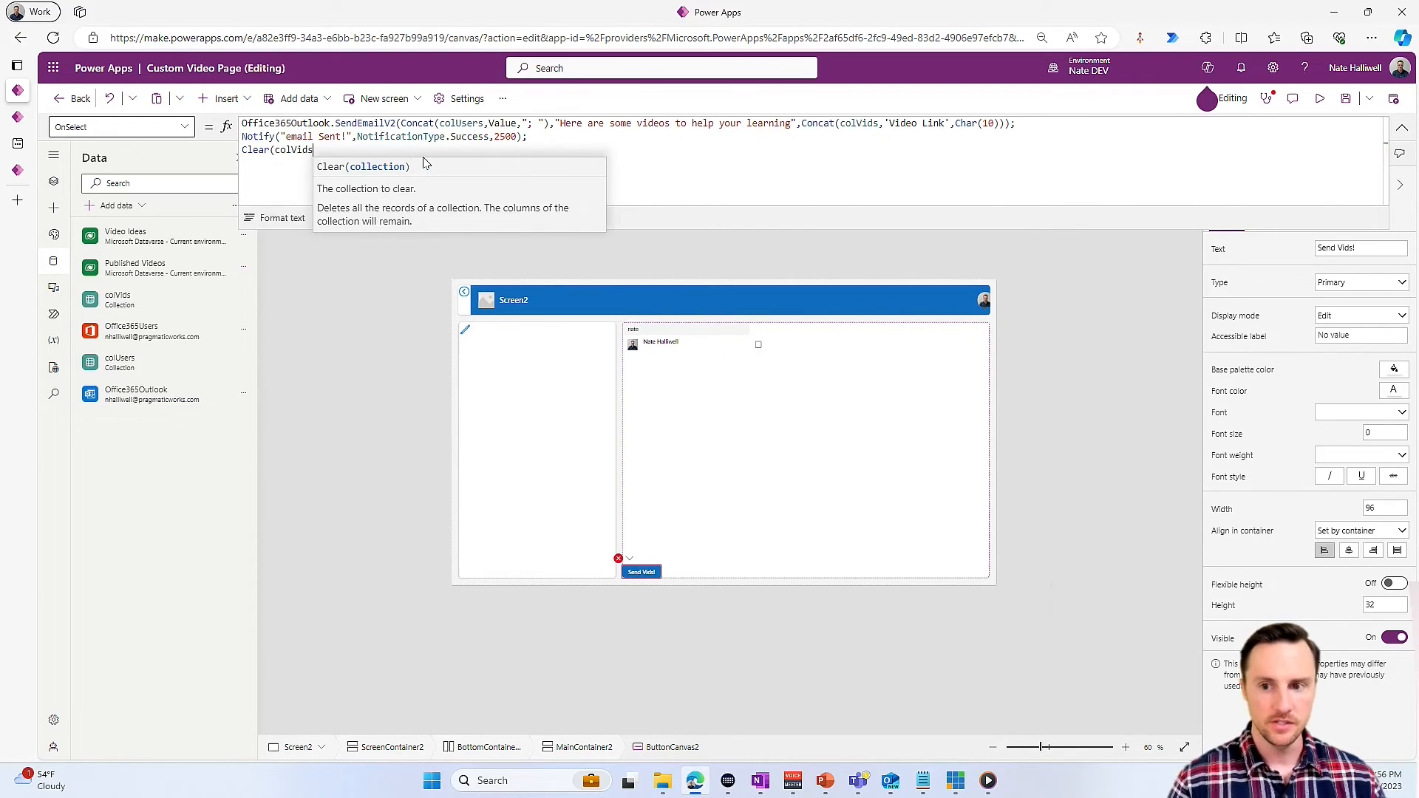
text();Clear(col)
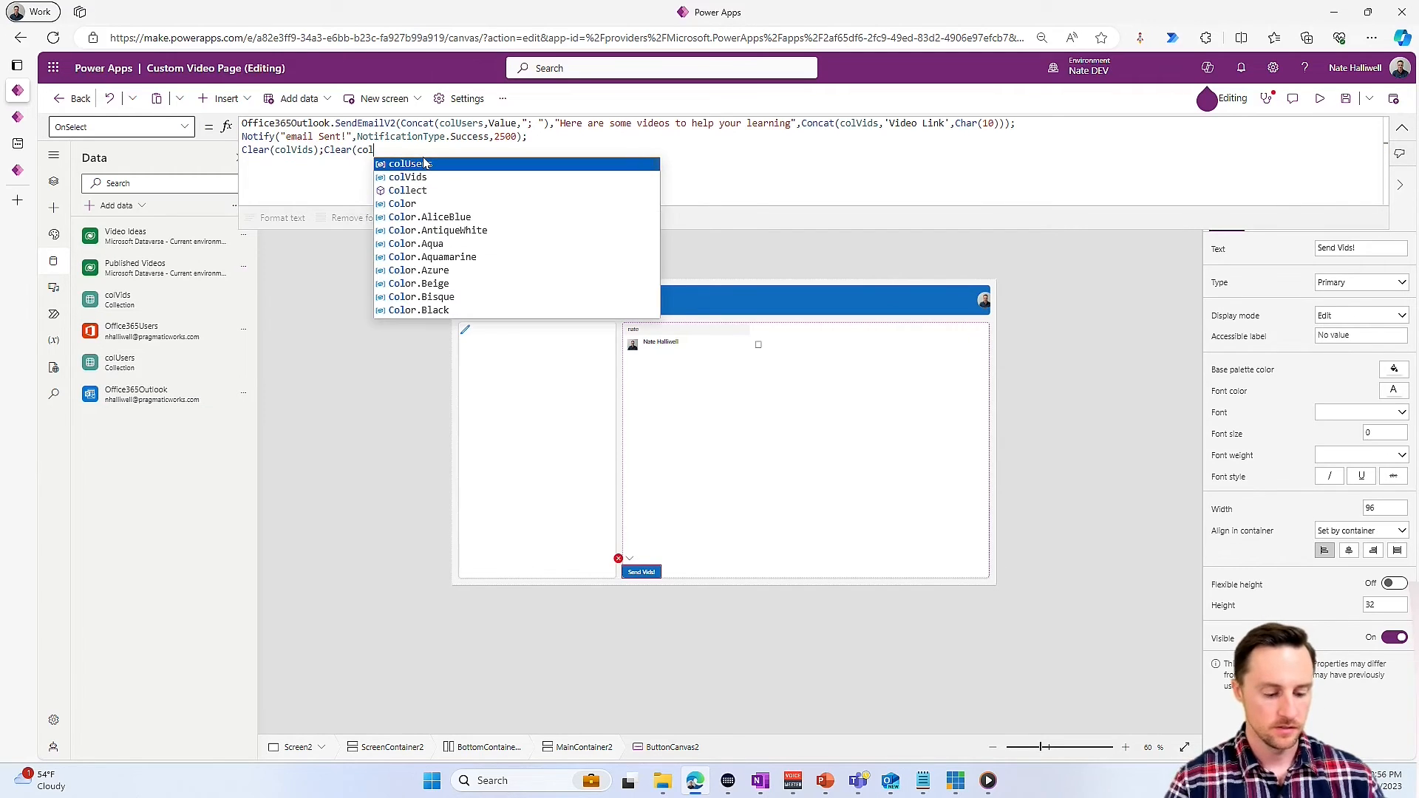
key(Tab)
text();)
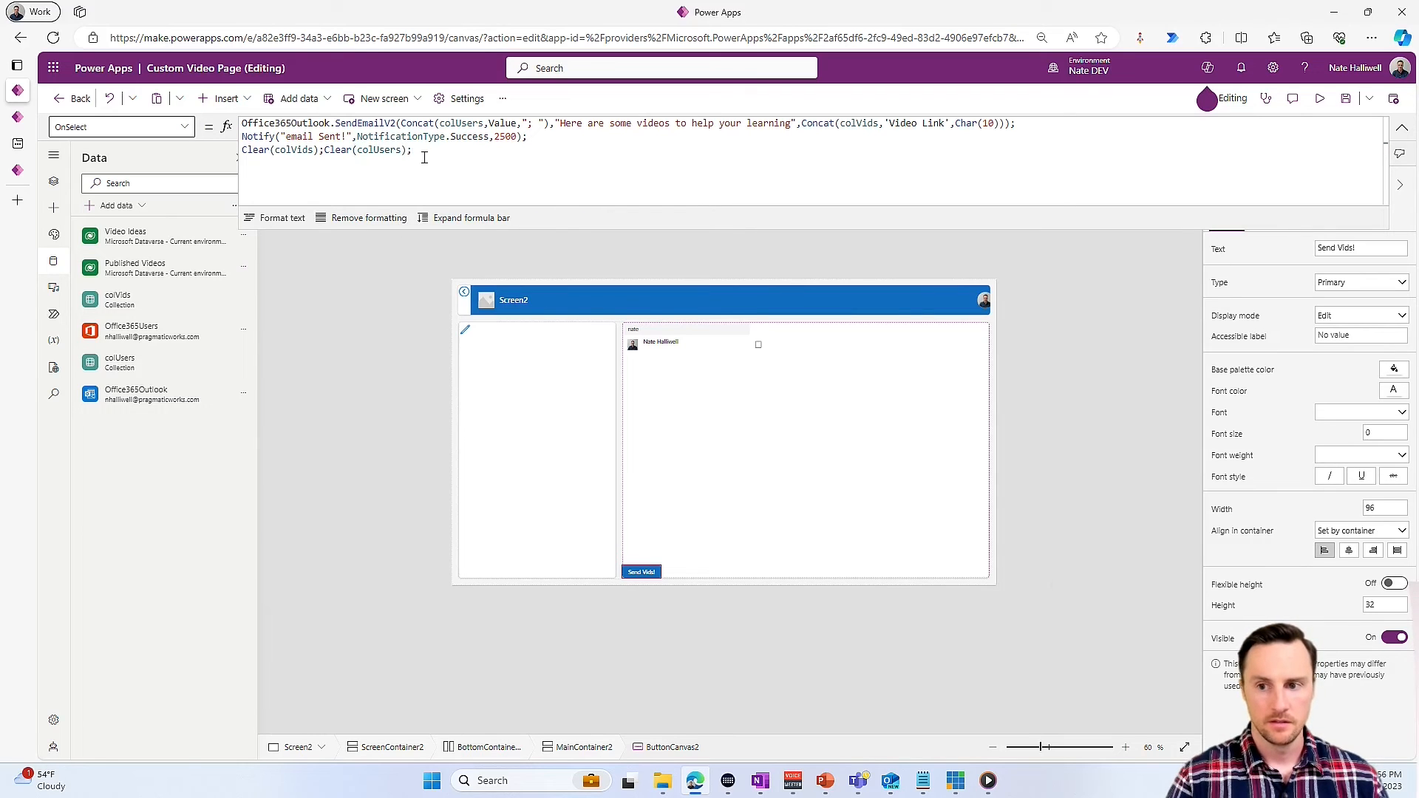
text(Reset)
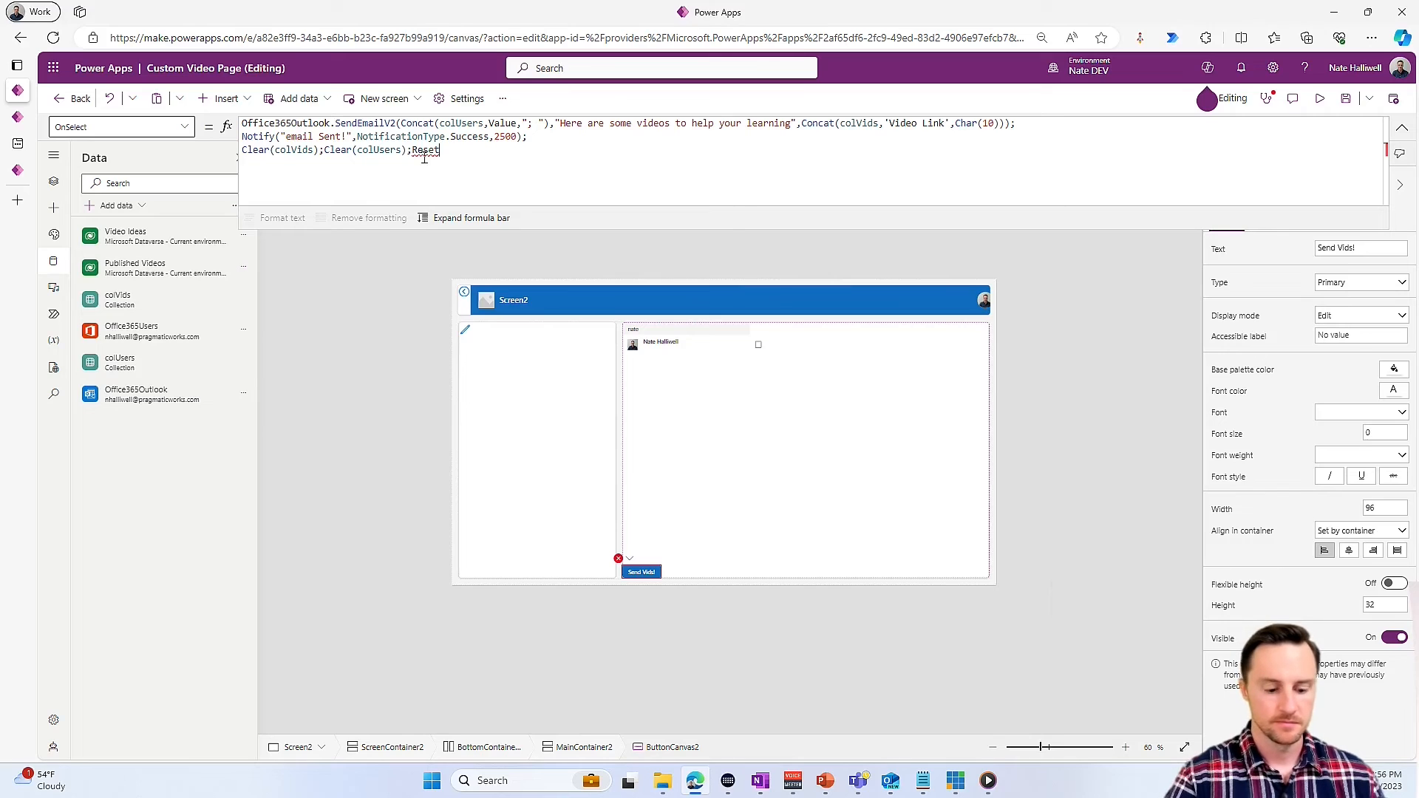
text(()
- Append Reset(txtSearch); to the Send Vids! button's OnSelect formula after the Clear calls
key(Down)
key(Down)
key(Down)
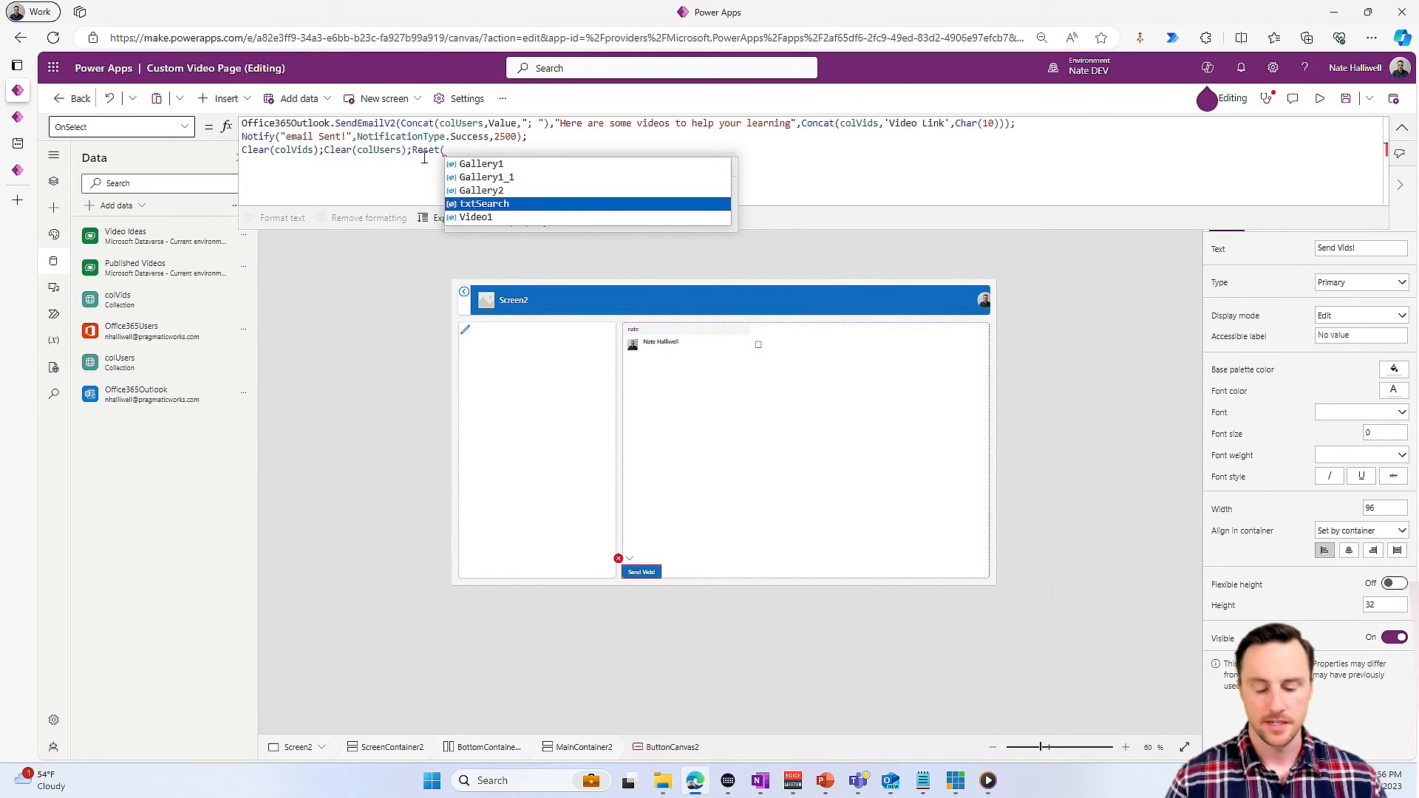
key(Tab)
text();Navi)
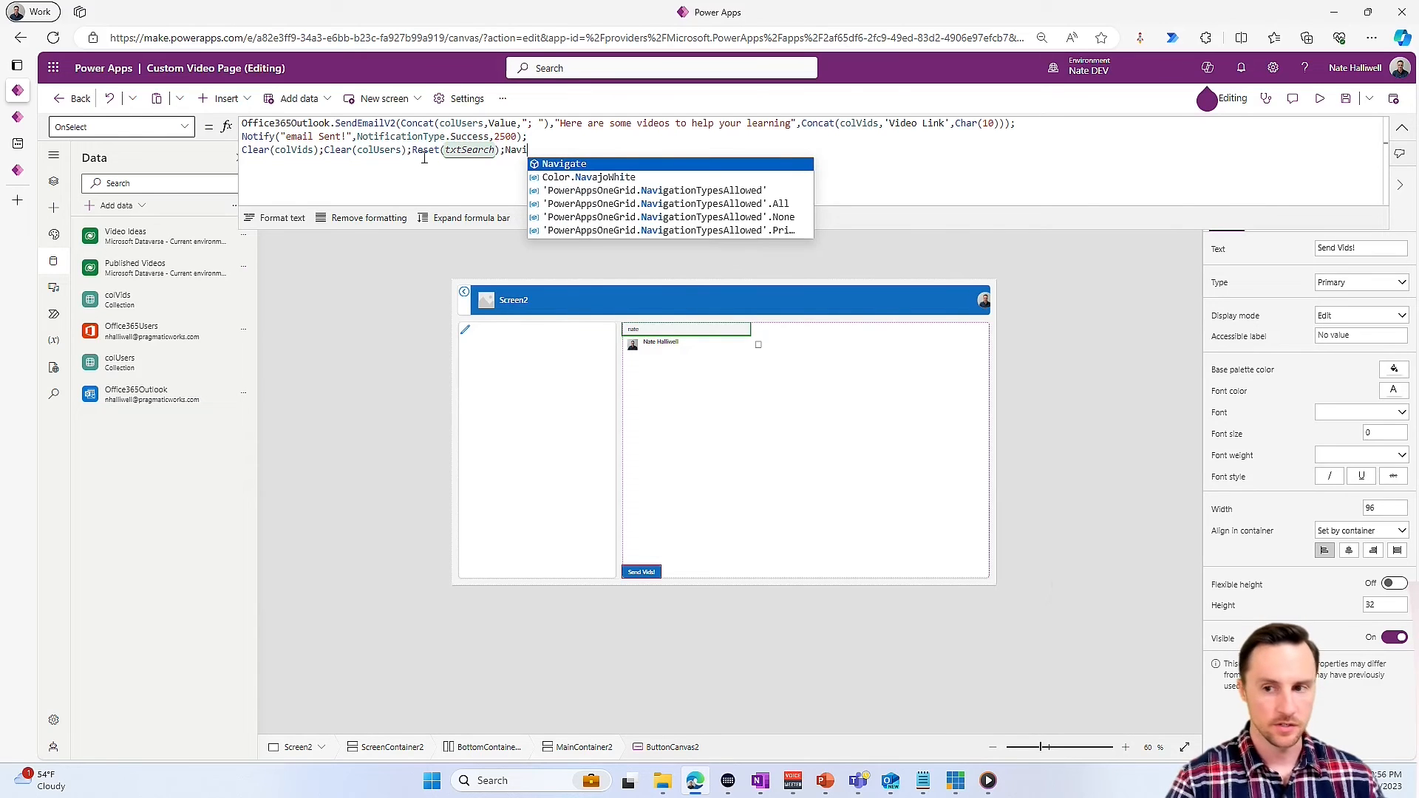
- Finish the Send Vids! button's OnSelect formula with Navigate(Screen1)
key(Tab)
text(()
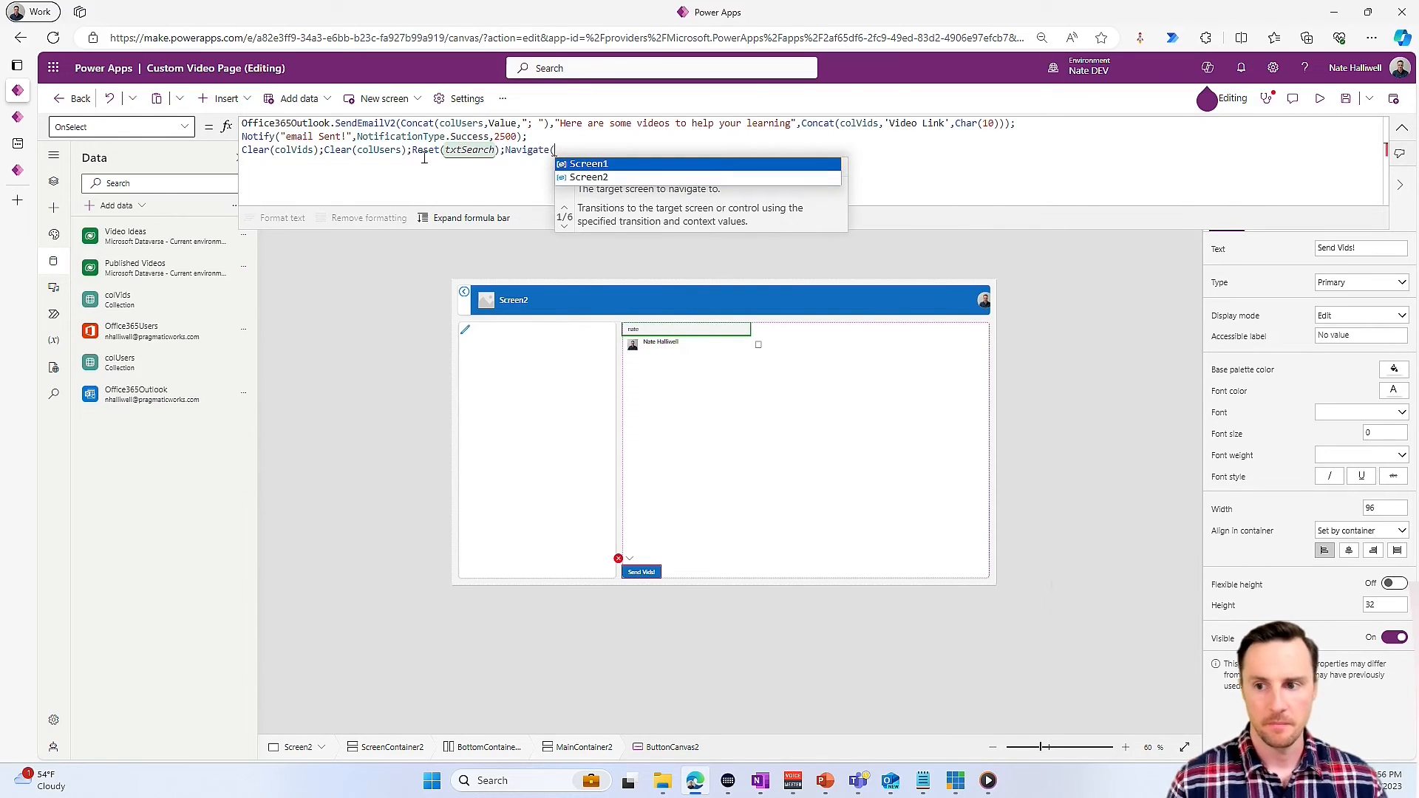
key(Tab)
text())
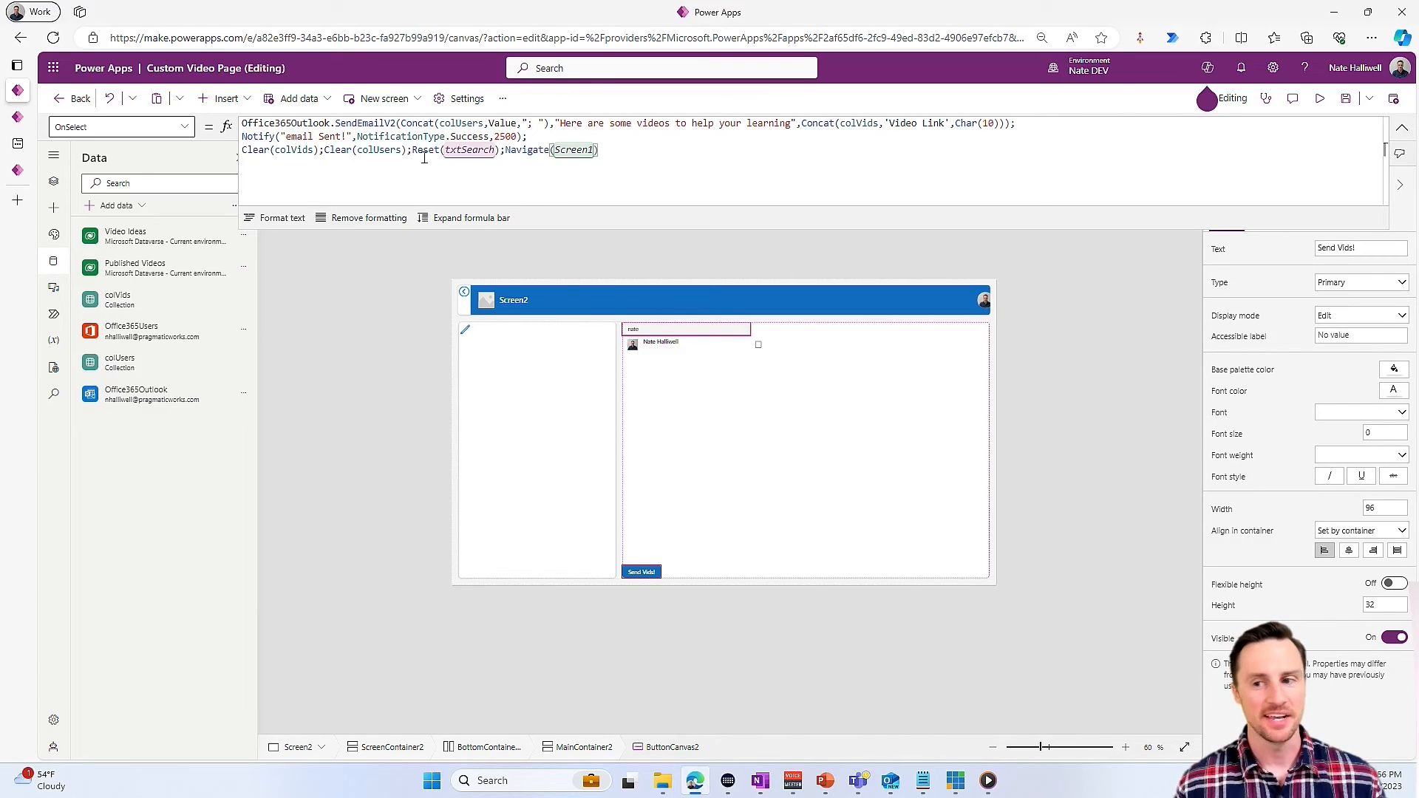
- Publish this version of the Custom Video Page
click(1395, 107)
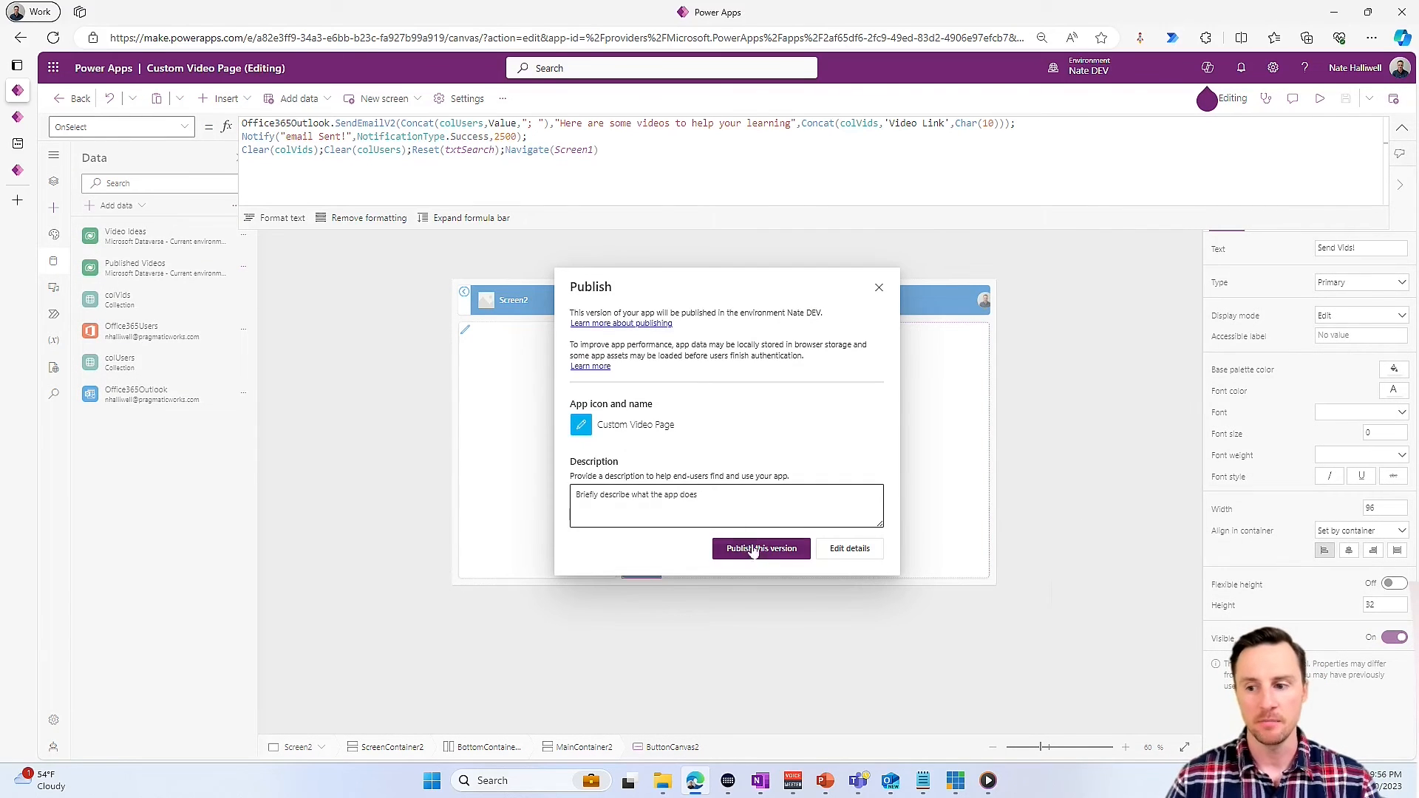
click(758, 551)
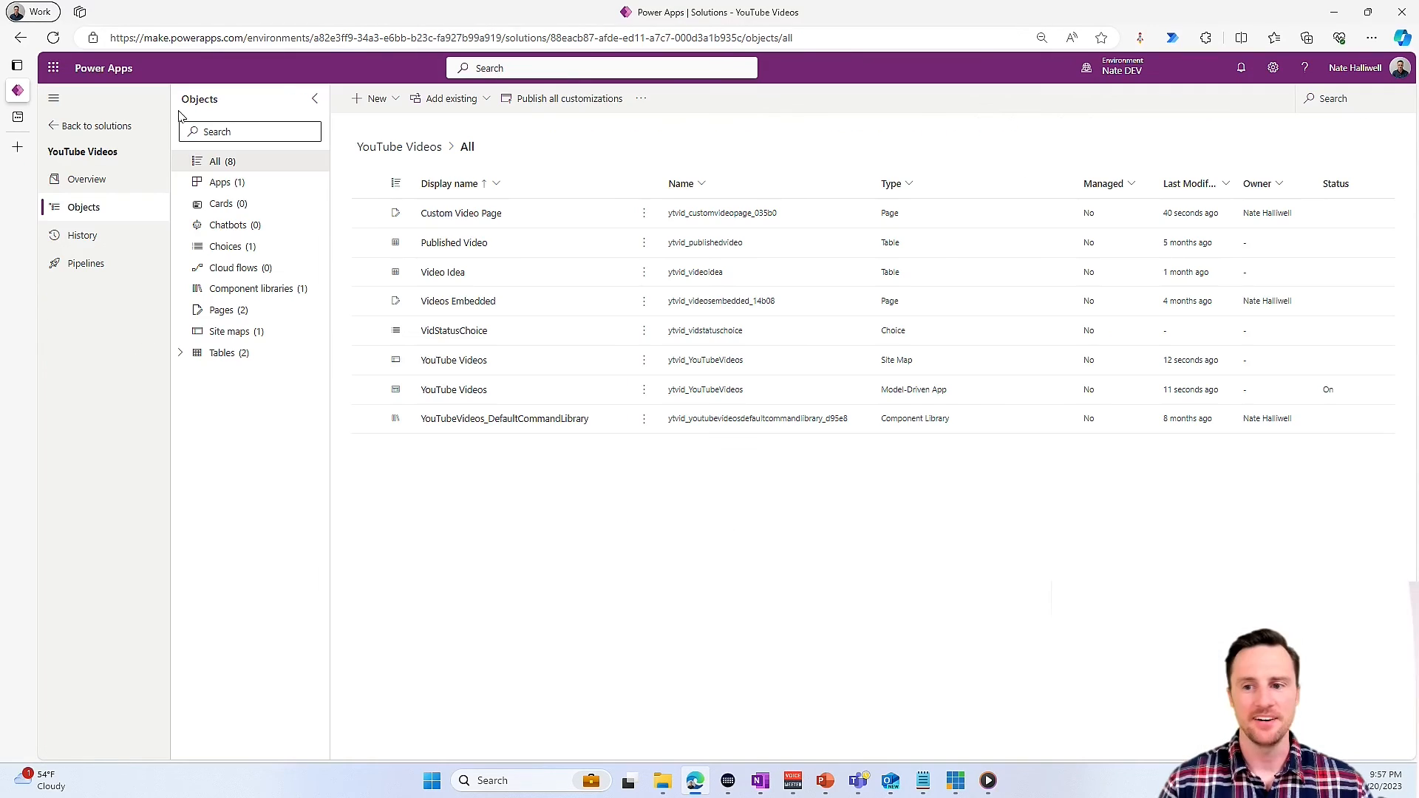
- Open the YouTube Videos model-driven app from the solution's apps for editing
click(237, 184)
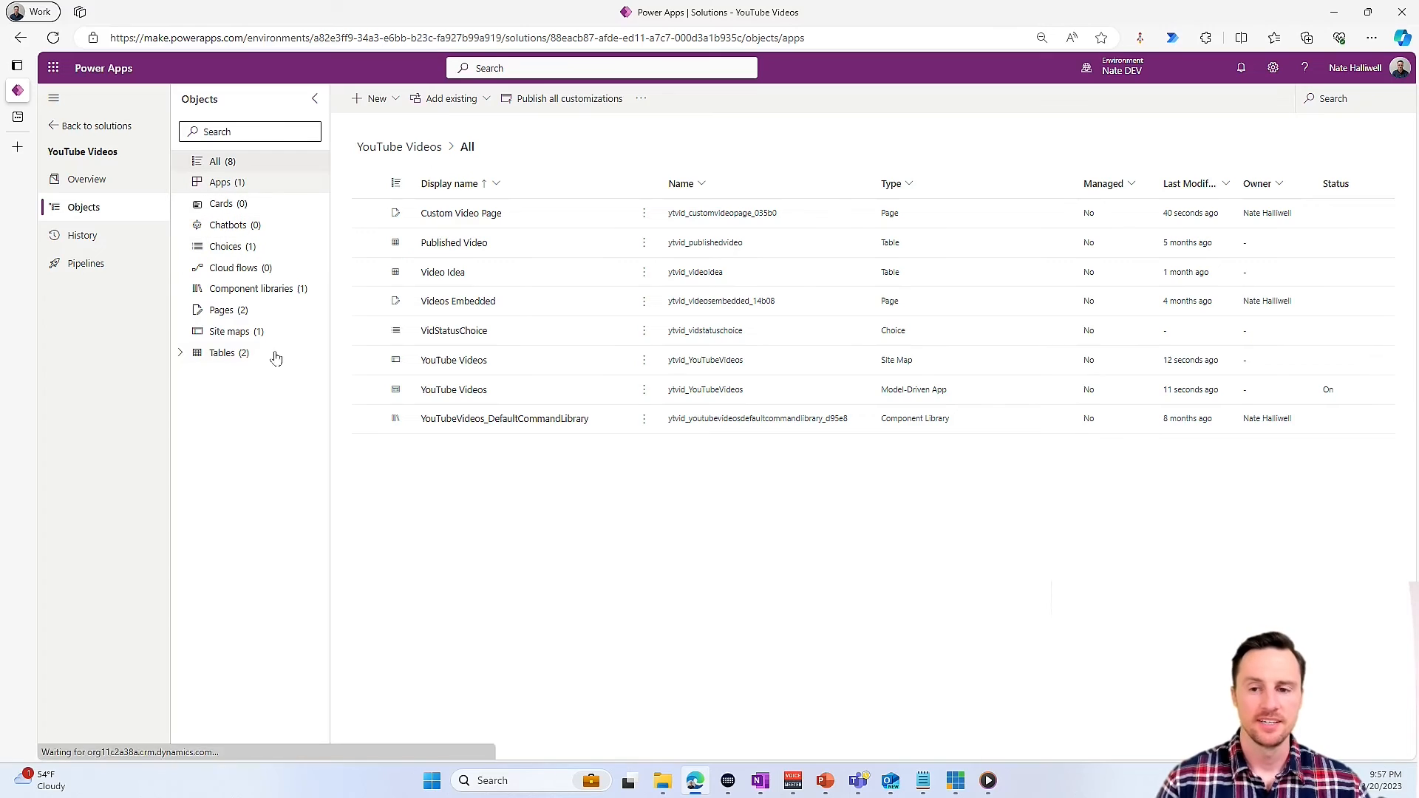
click(446, 214)
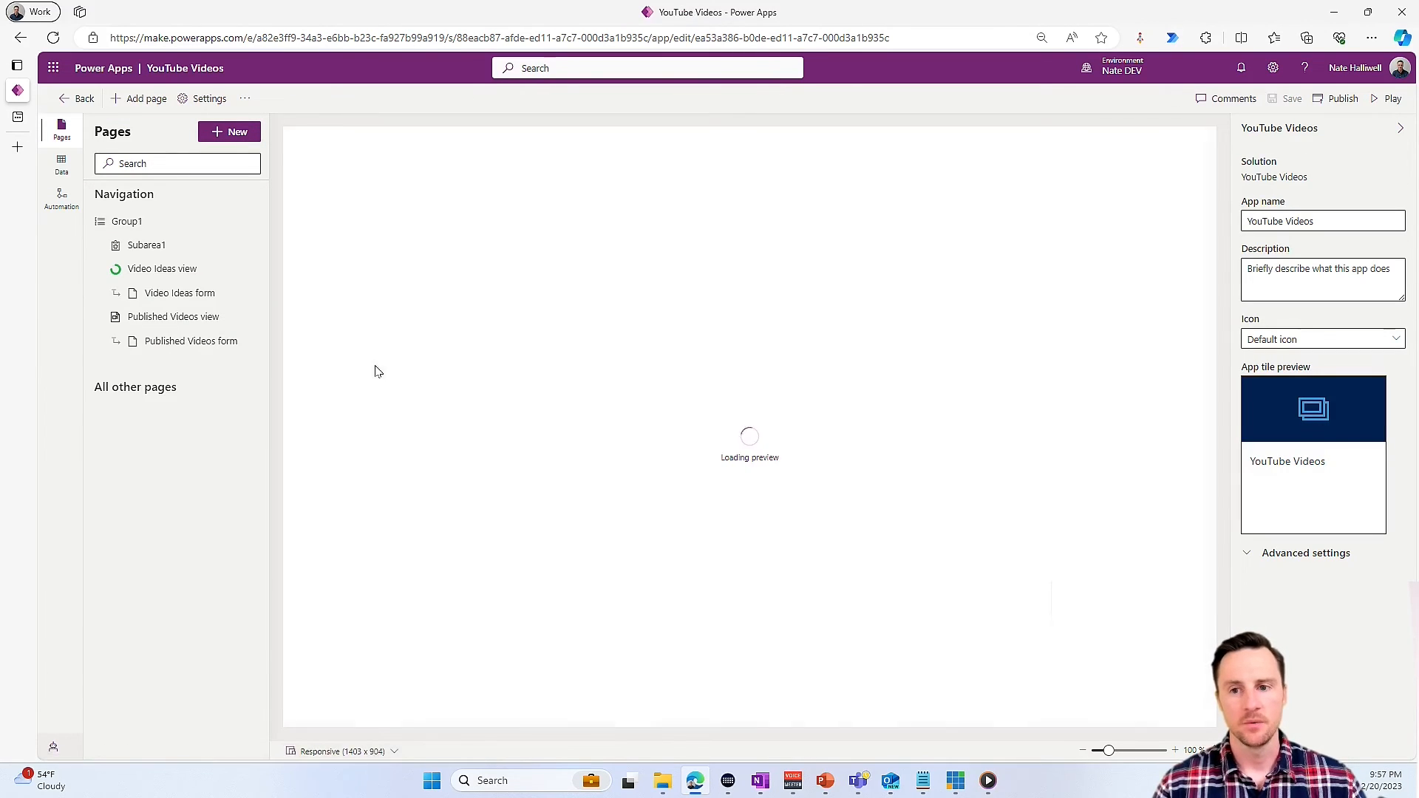
- Add the existing Custom Video Page to the app's navigation as a custom page and publish the app
click(236, 133)
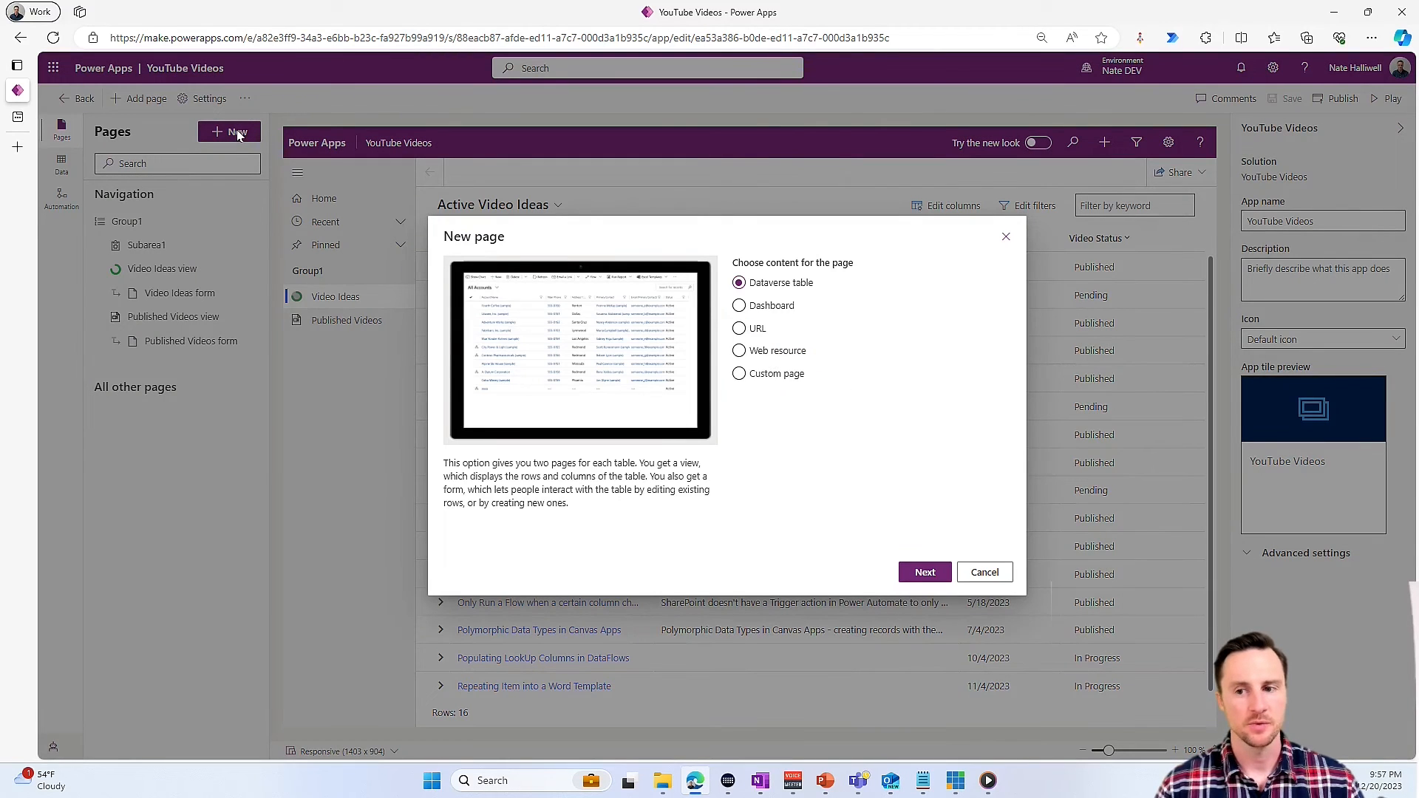
click(740, 375)
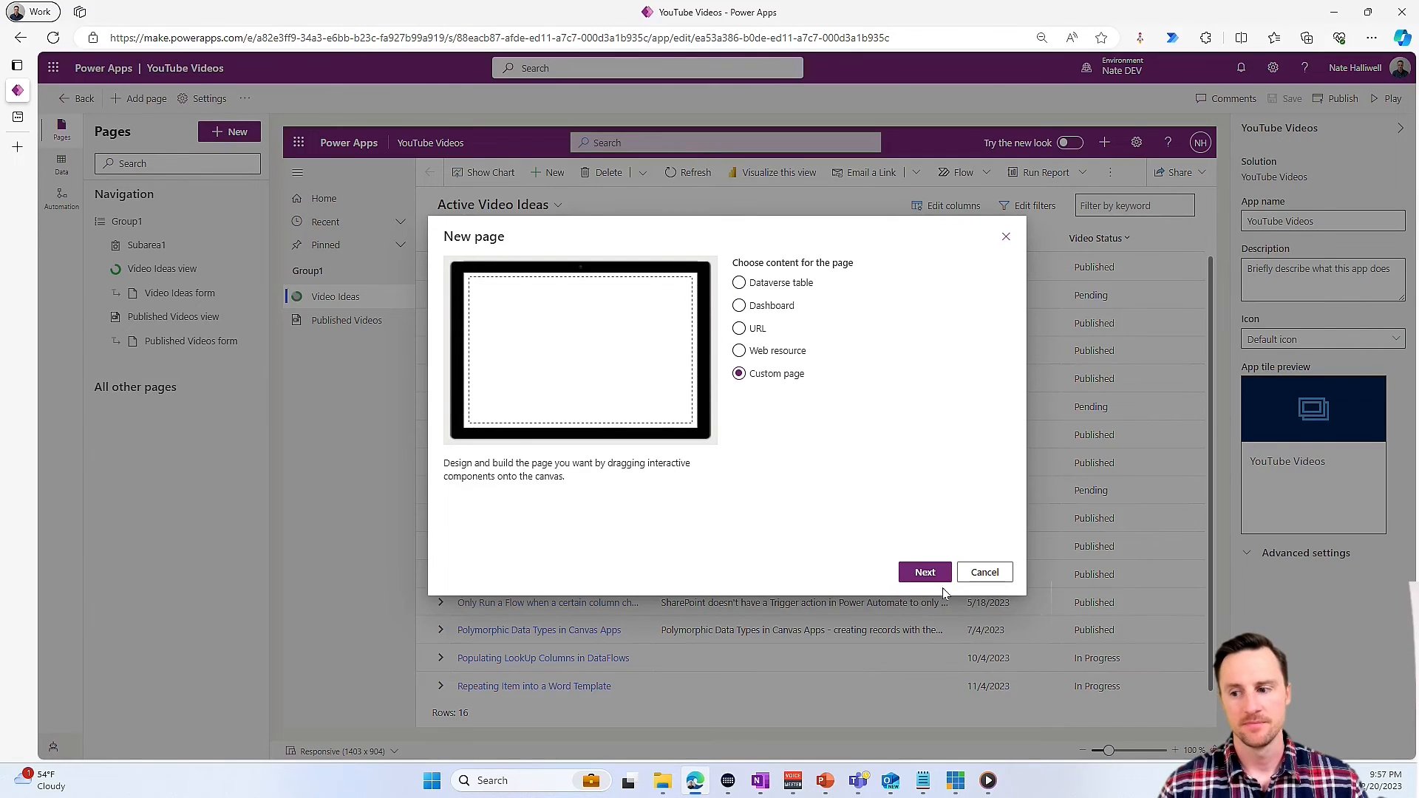
click(924, 573)
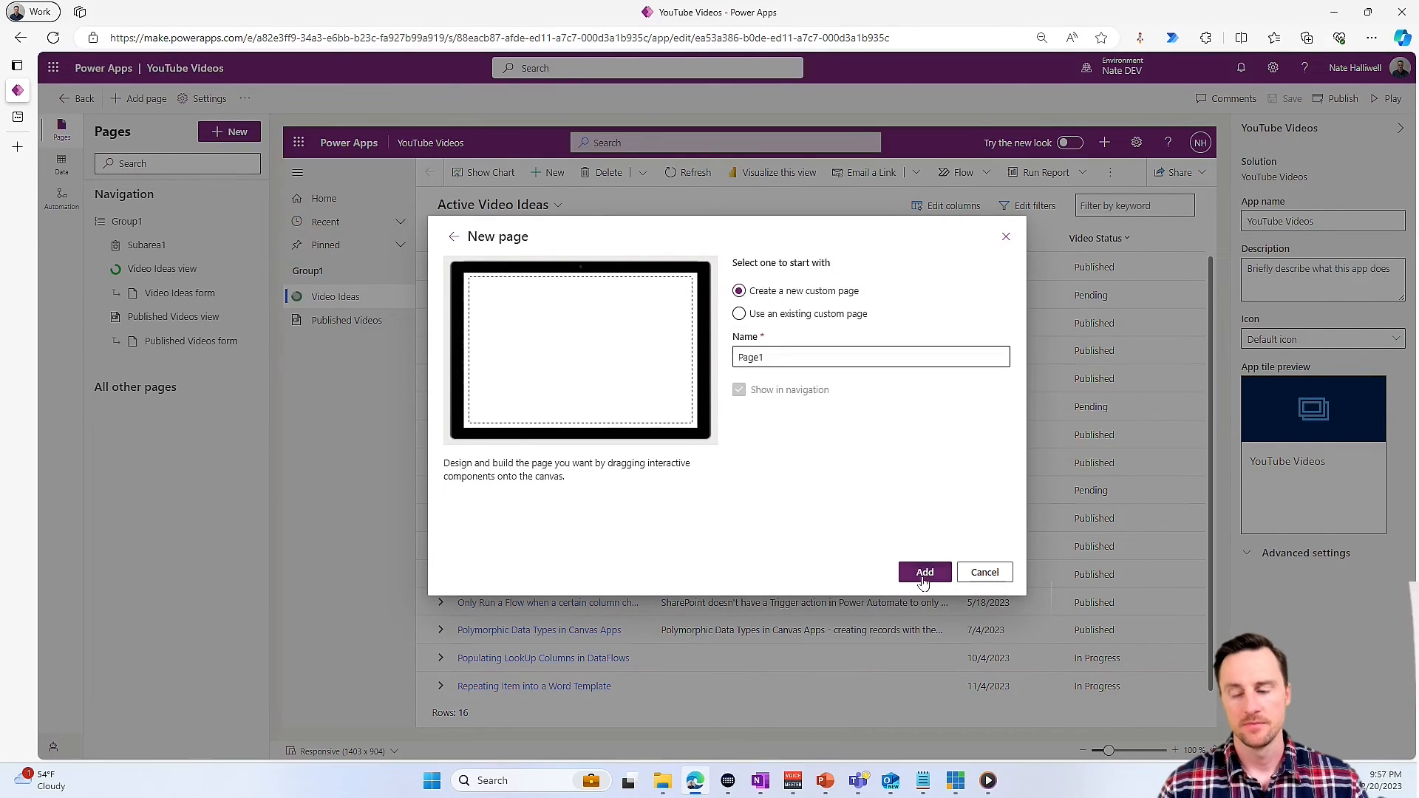
click(813, 317)
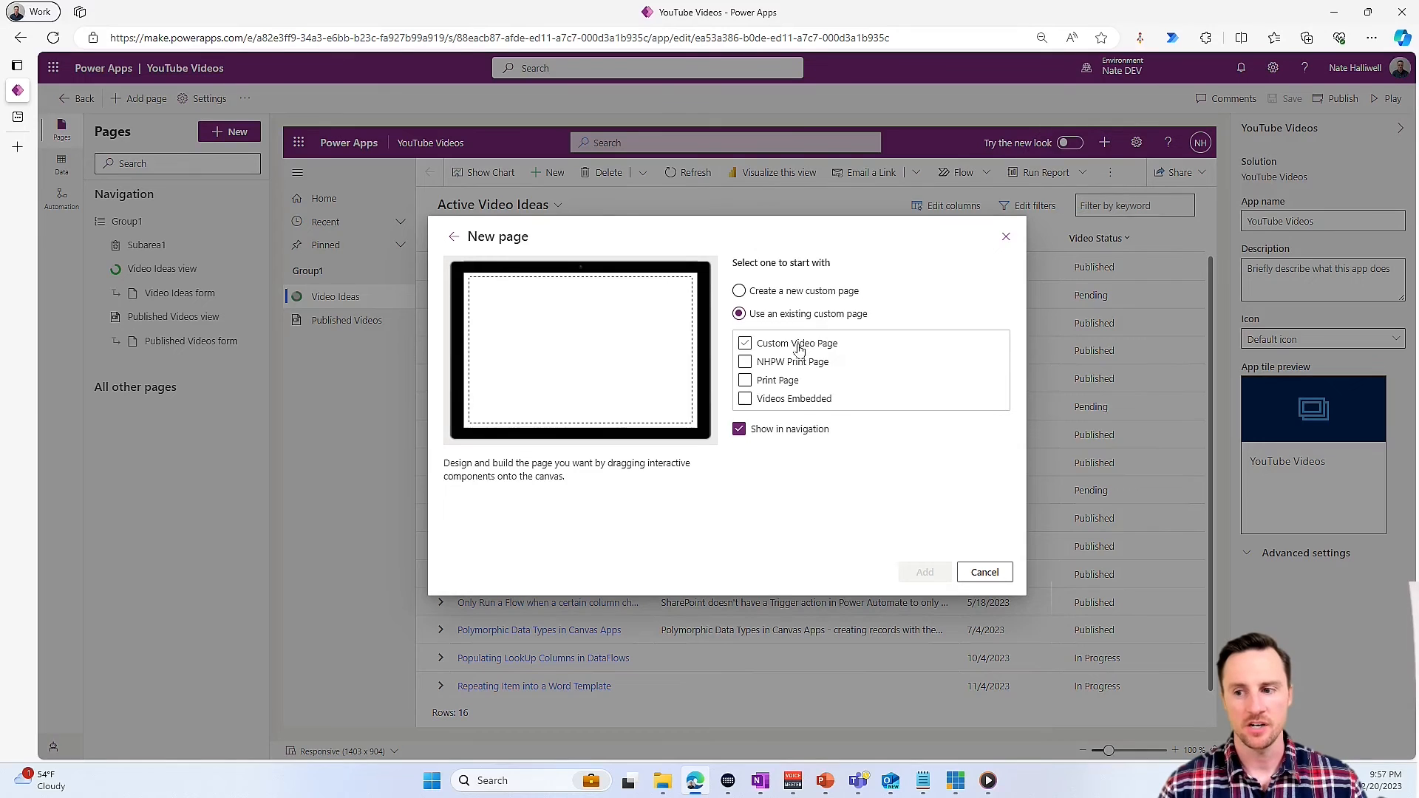
click(799, 347)
click(925, 573)
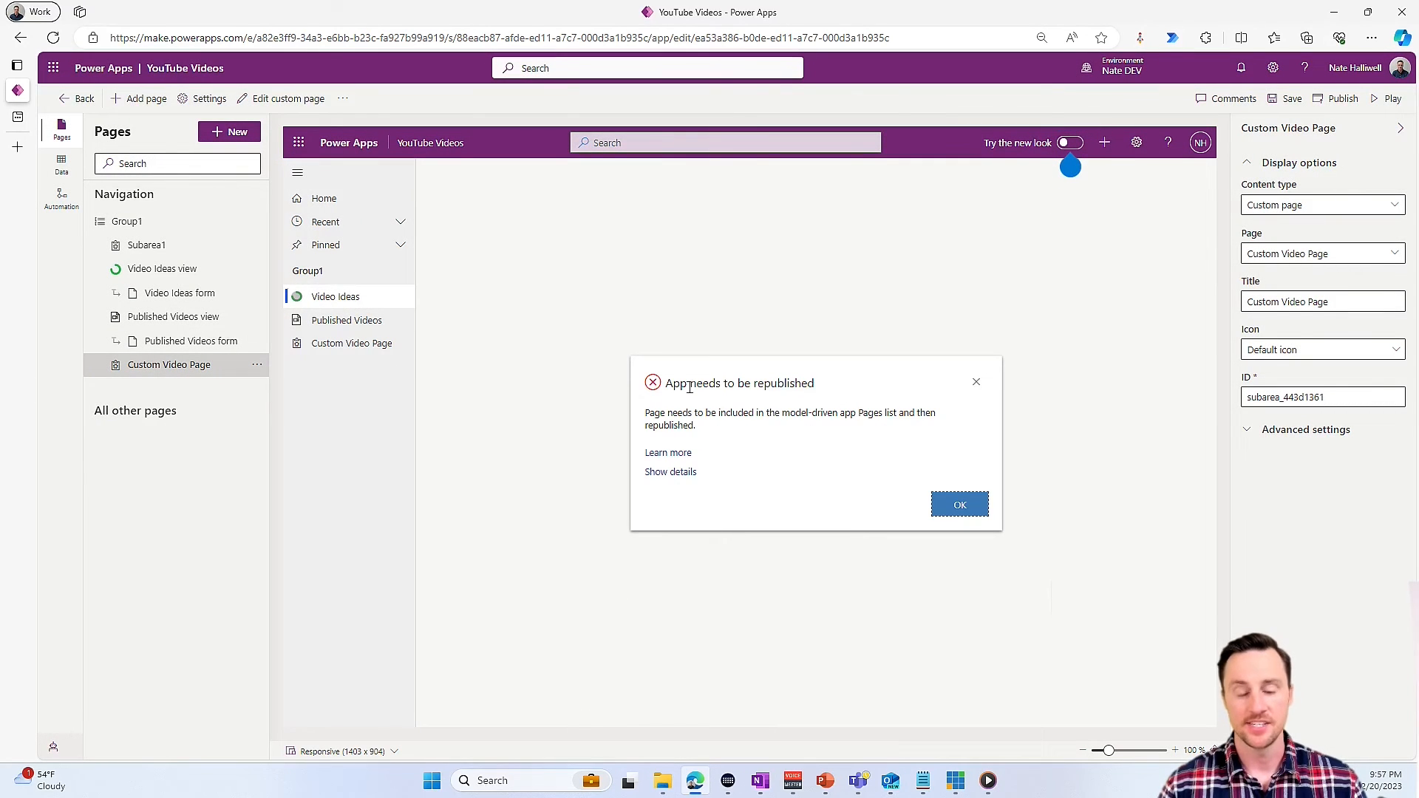
click(1338, 98)
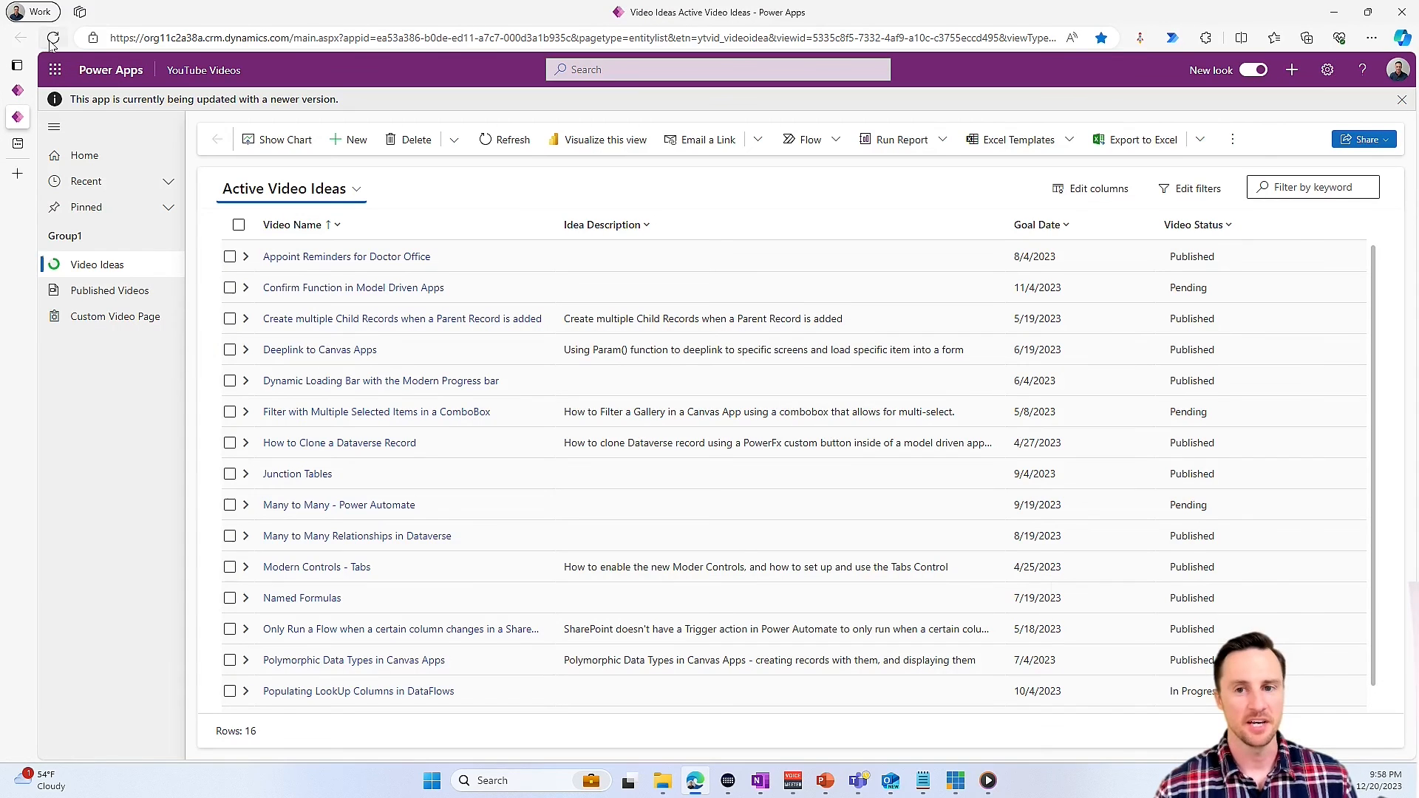
- Reload the running YouTube Videos app, open Custom Video Page, and allow the Office 365 Users and Office 365 Outlook connections
key(F5)
mouse_move(81, 404)
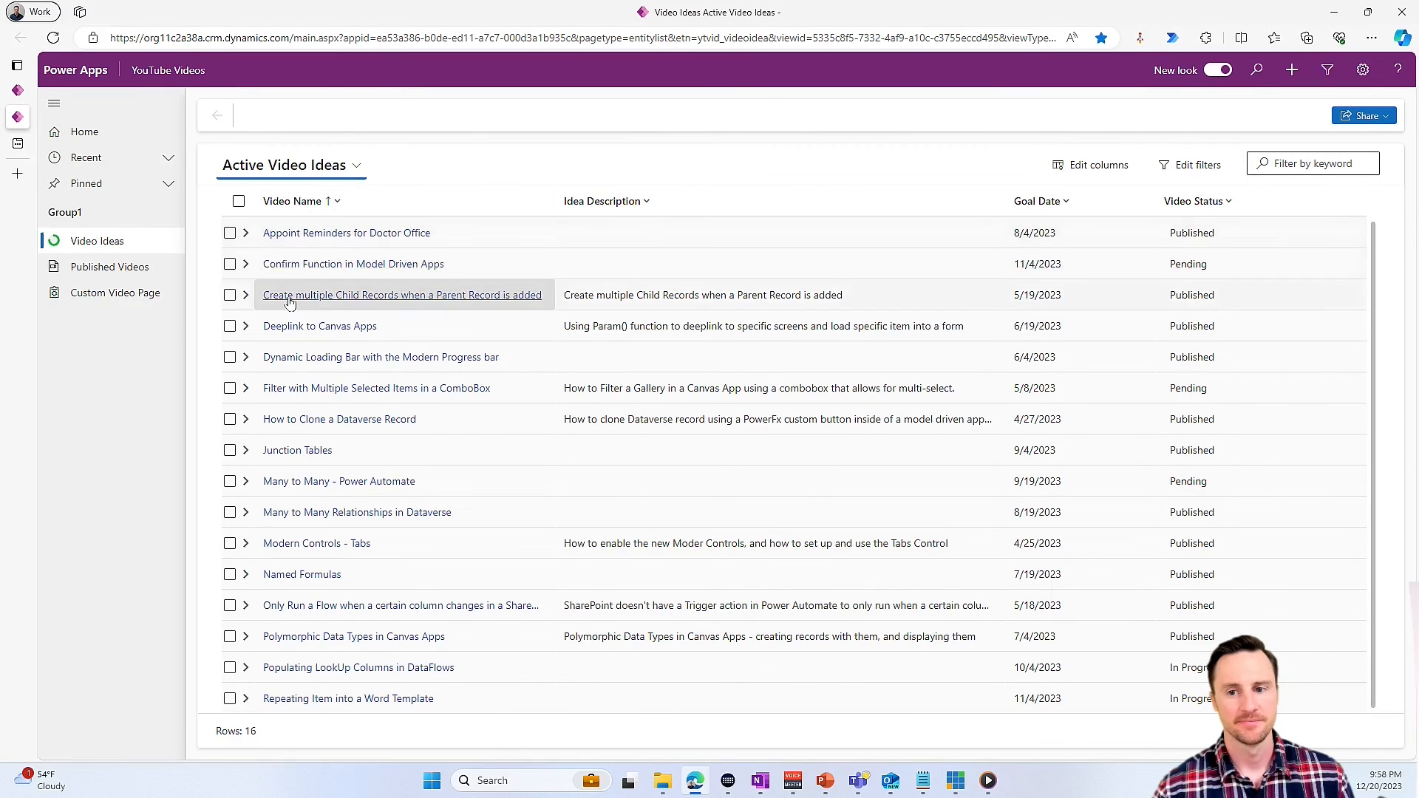
click(111, 316)
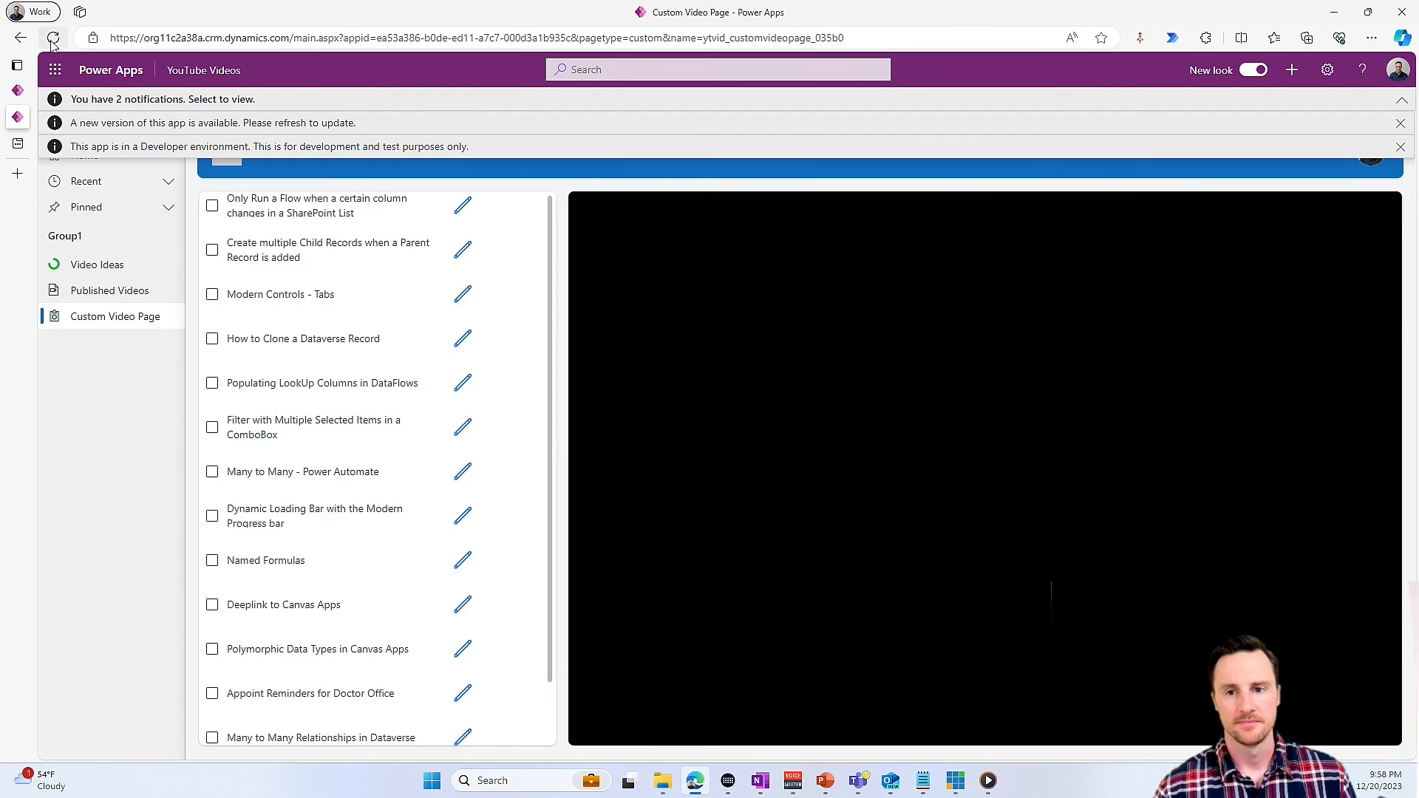
click(52, 38)
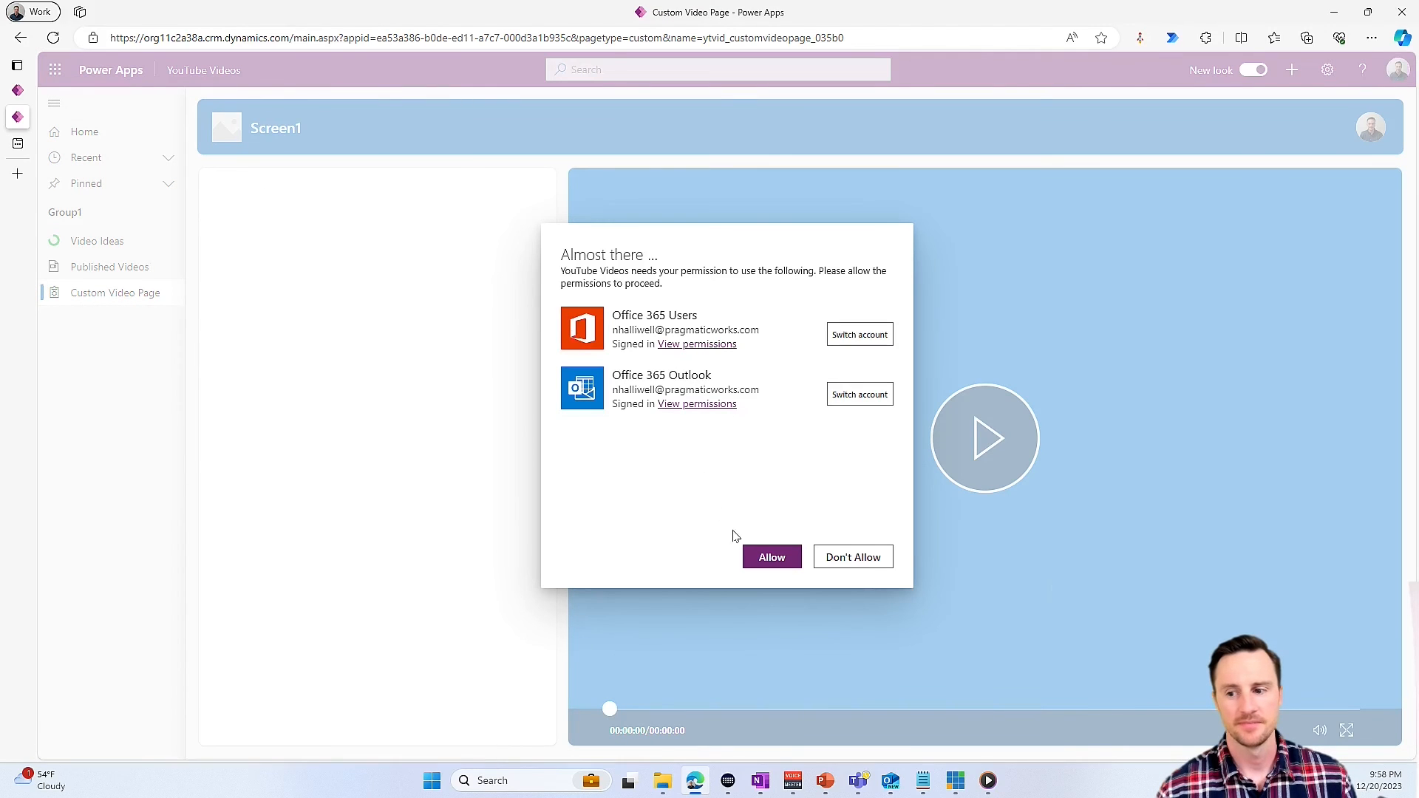
click(770, 564)
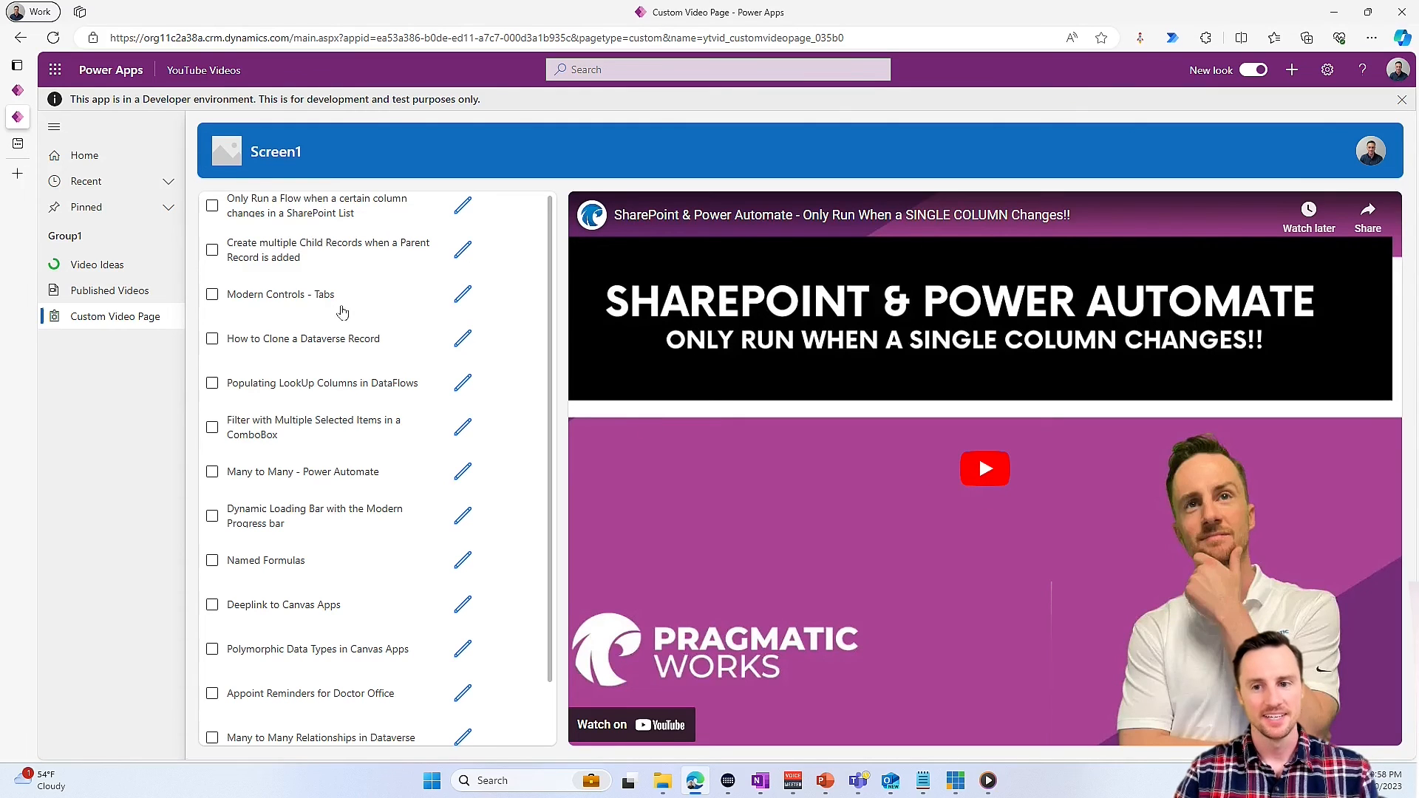
- Check Modern Controls - Tabs, How to Clone a Dataverse Record and Dynamic Loading Bar with the Modern Progress bar, then continue to Screen2
click(212, 294)
click(213, 338)
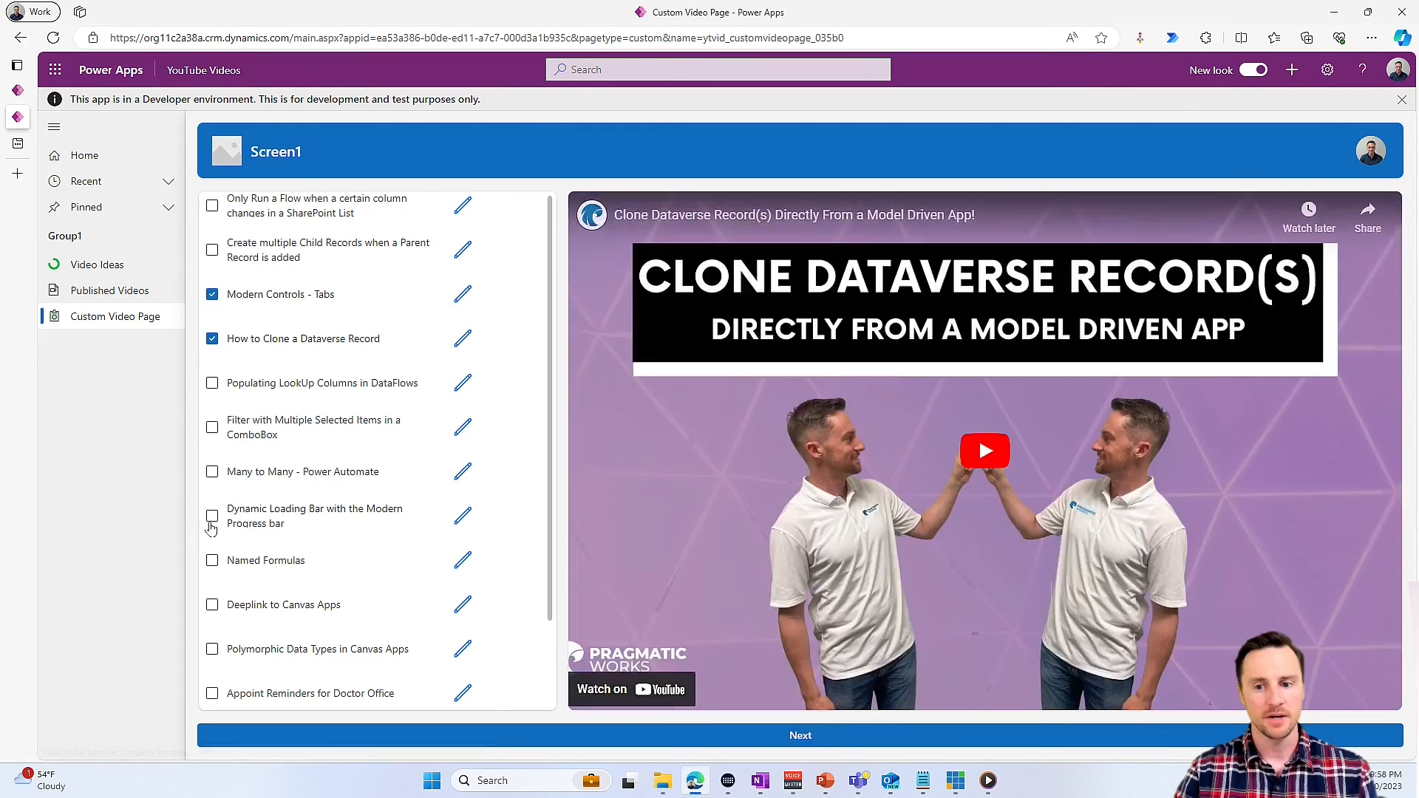
click(218, 521)
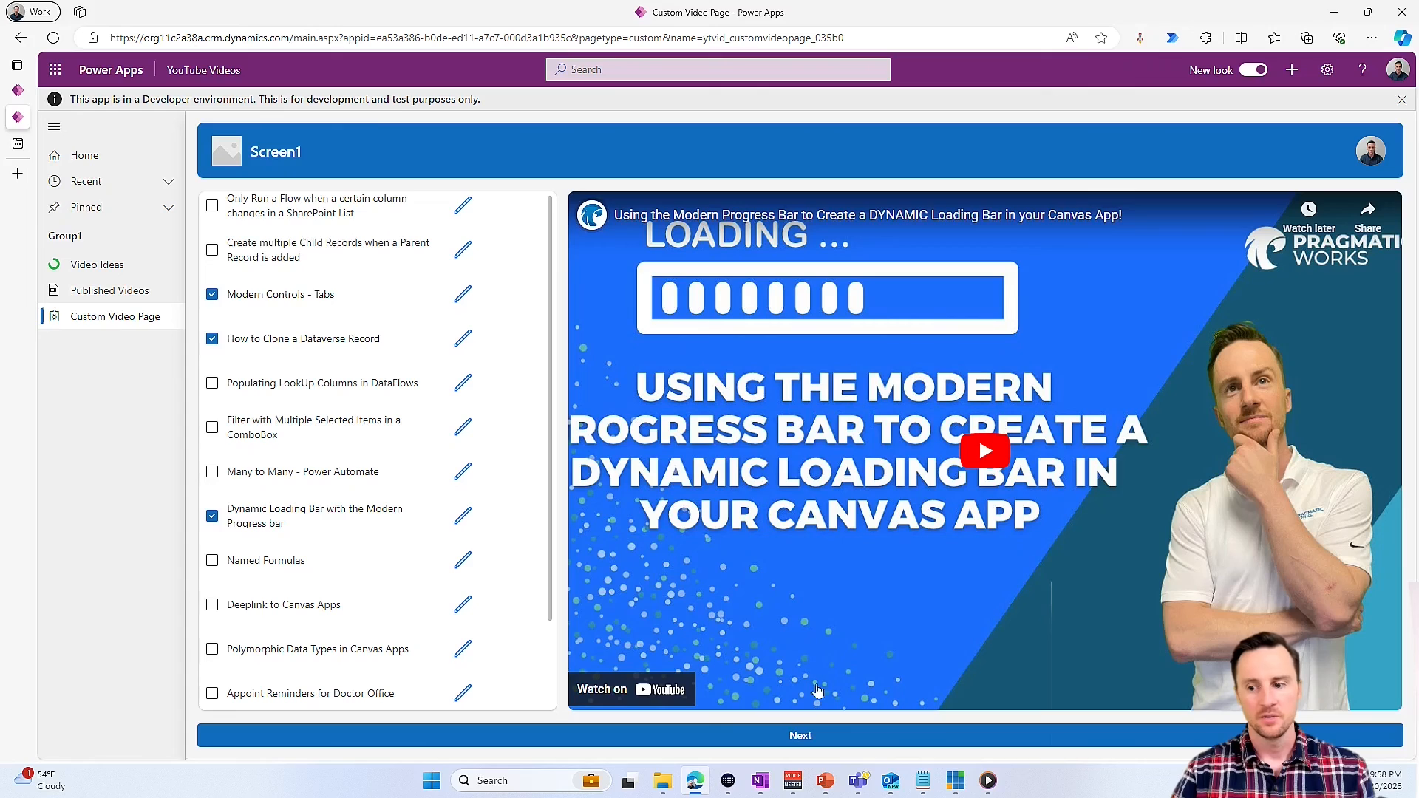
click(820, 734)
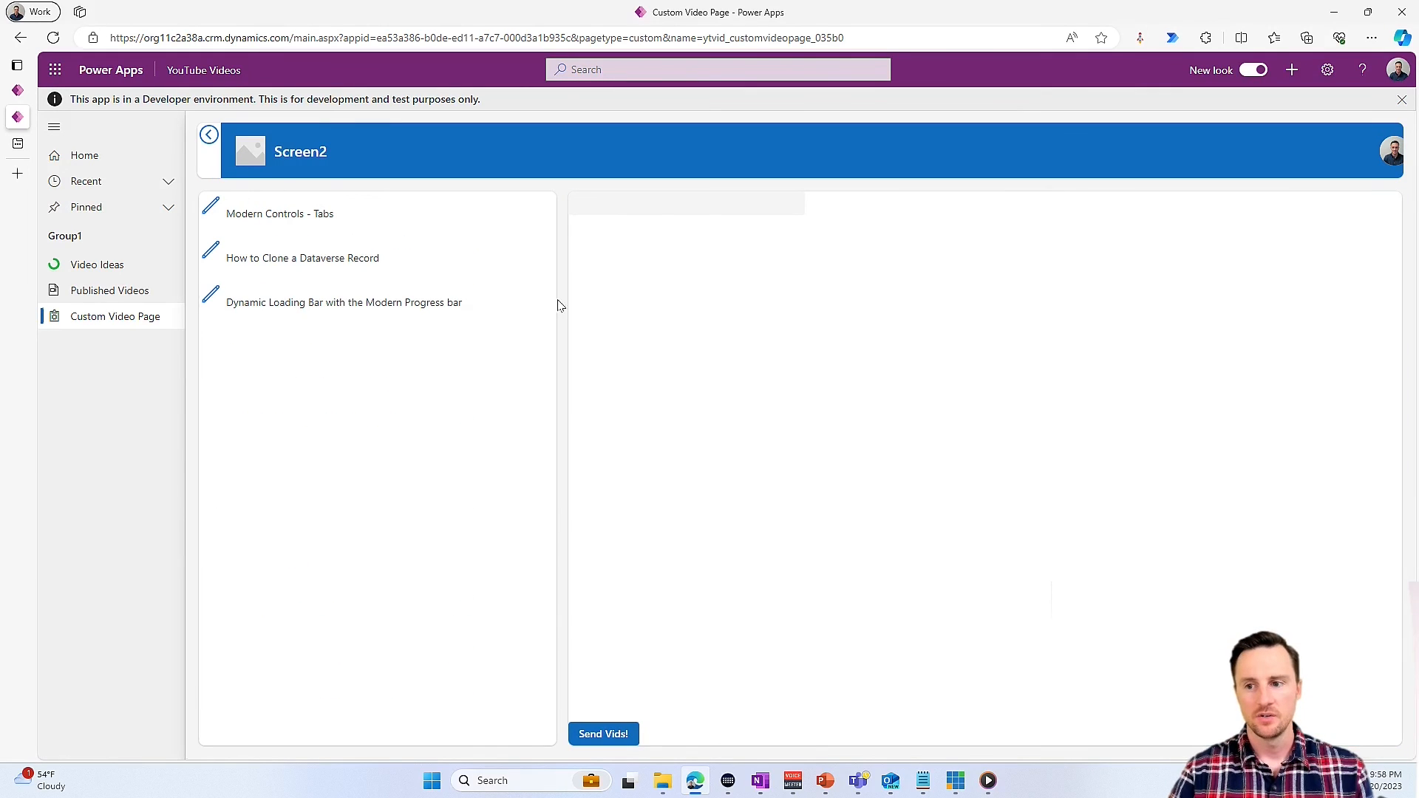
- Search for the recipient by first name, select that user, send the checked videos, and review the received email
click(621, 204)
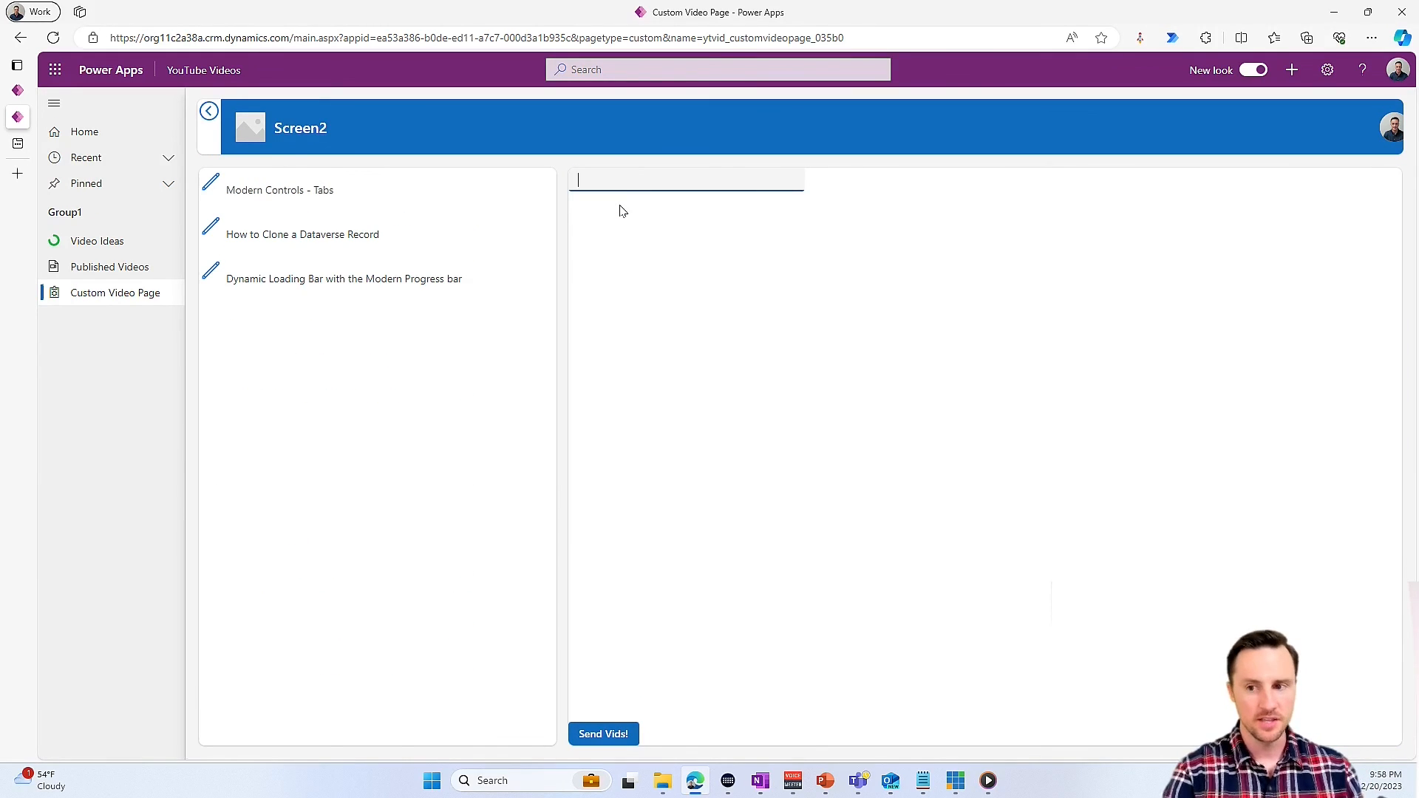
text(nate)
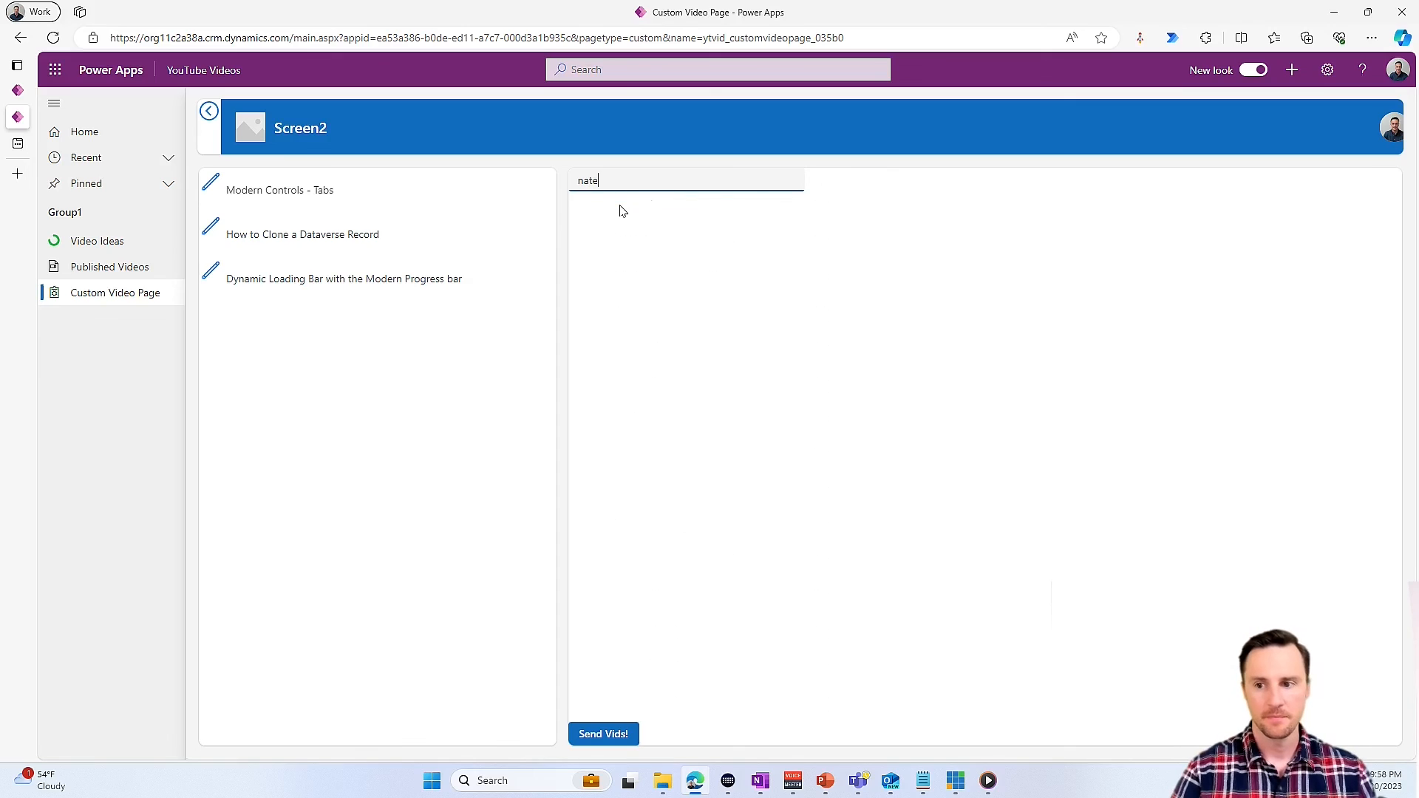
click(820, 209)
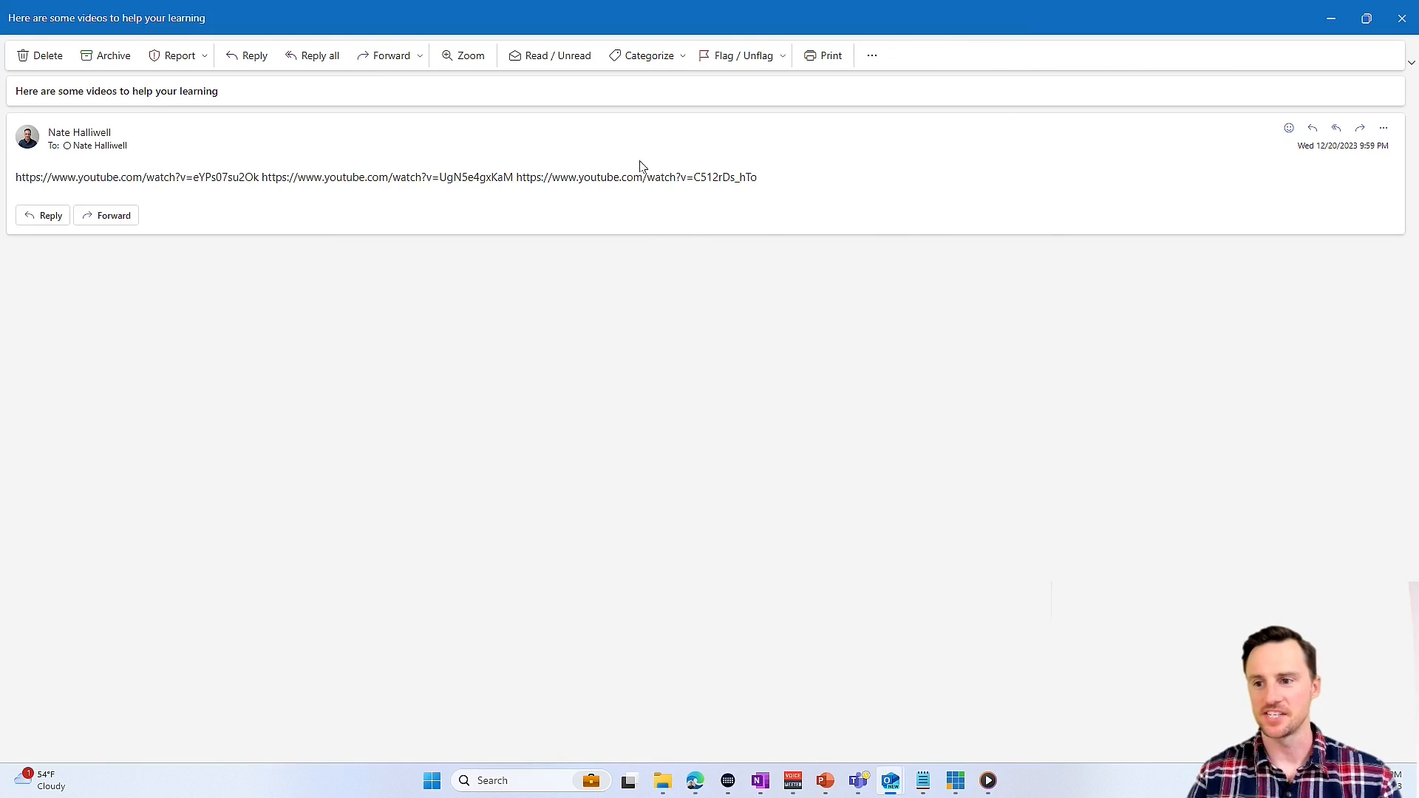
drag(812, 15, 0, 195)
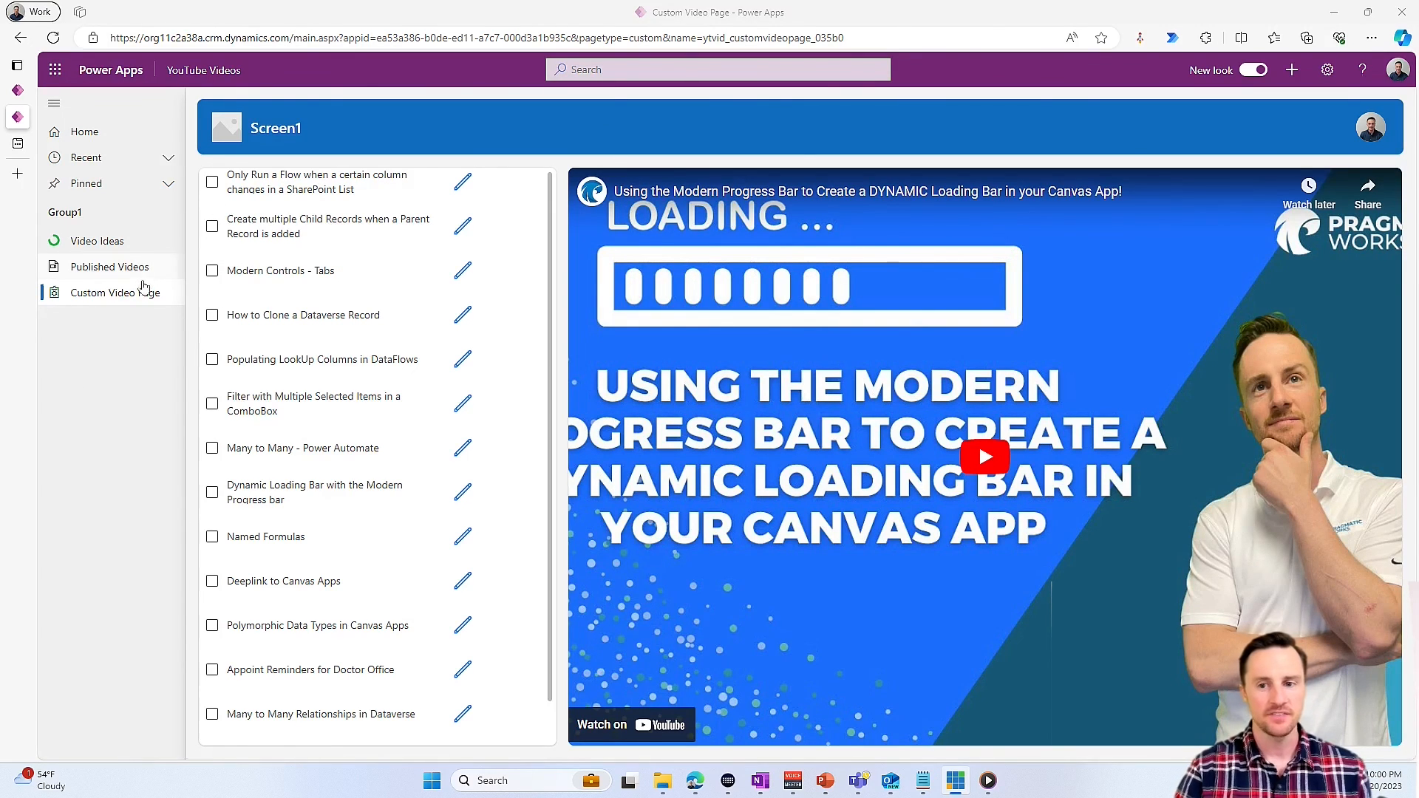
- Open the published video record for Filter with Multiple Selected Items in a ComboBox and return to Custom Video Page
click(463, 406)
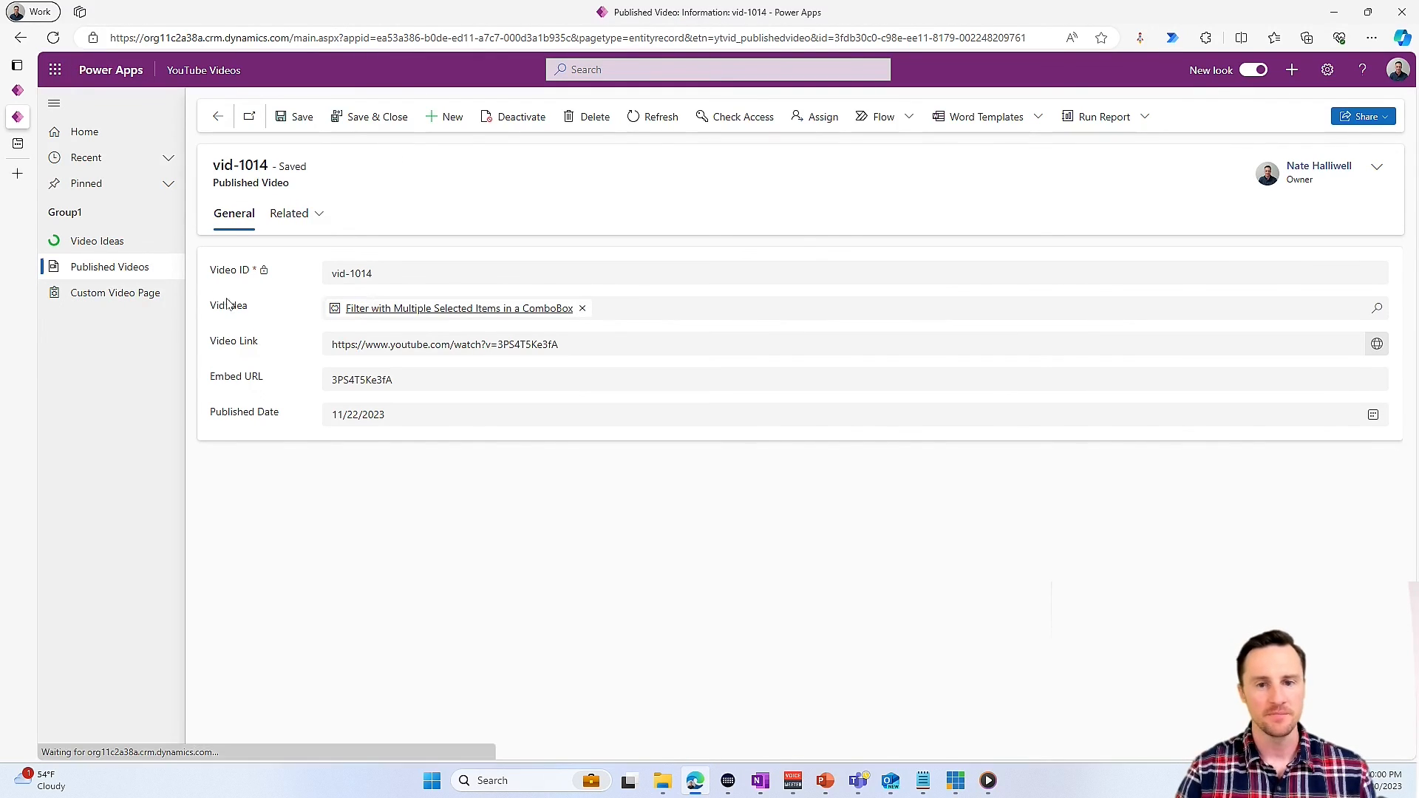
click(216, 117)
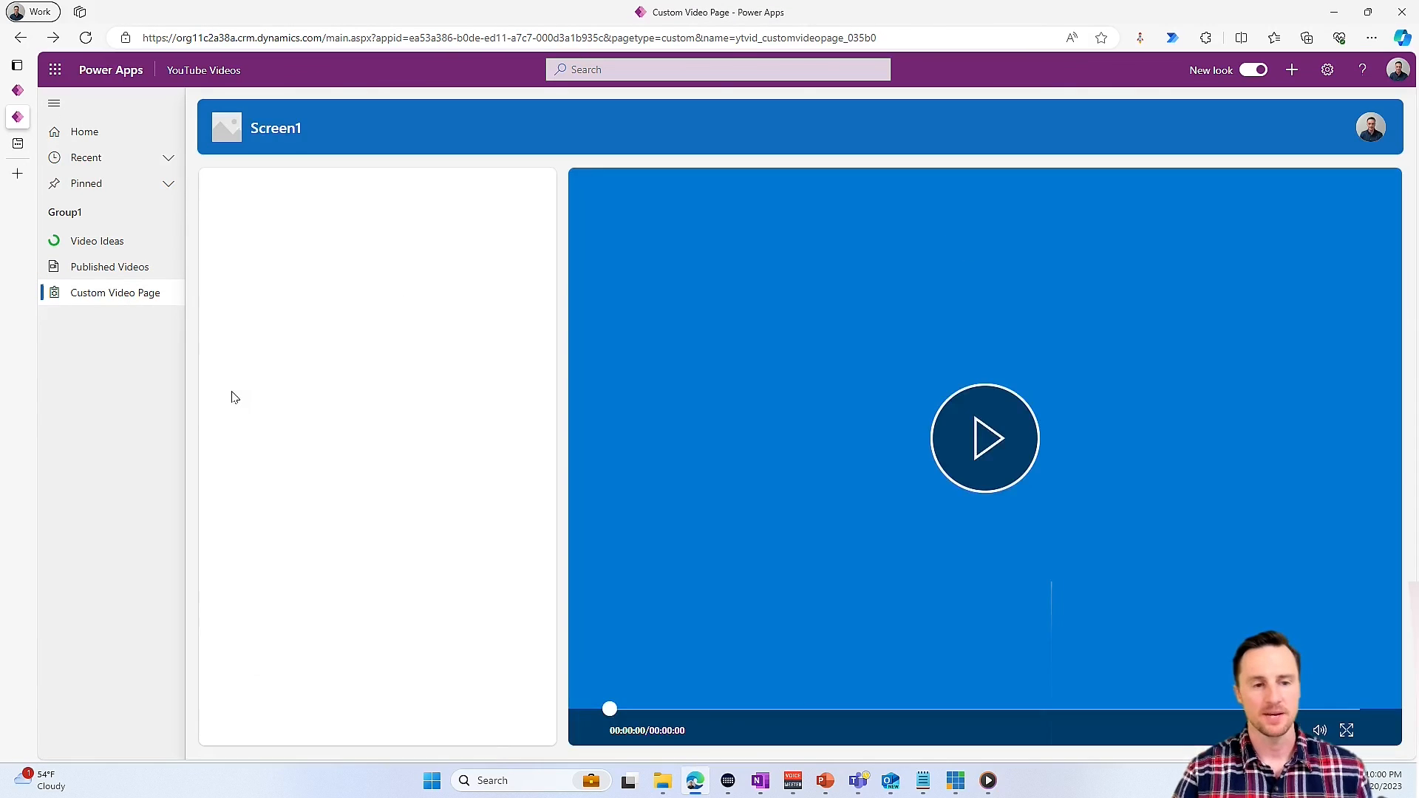